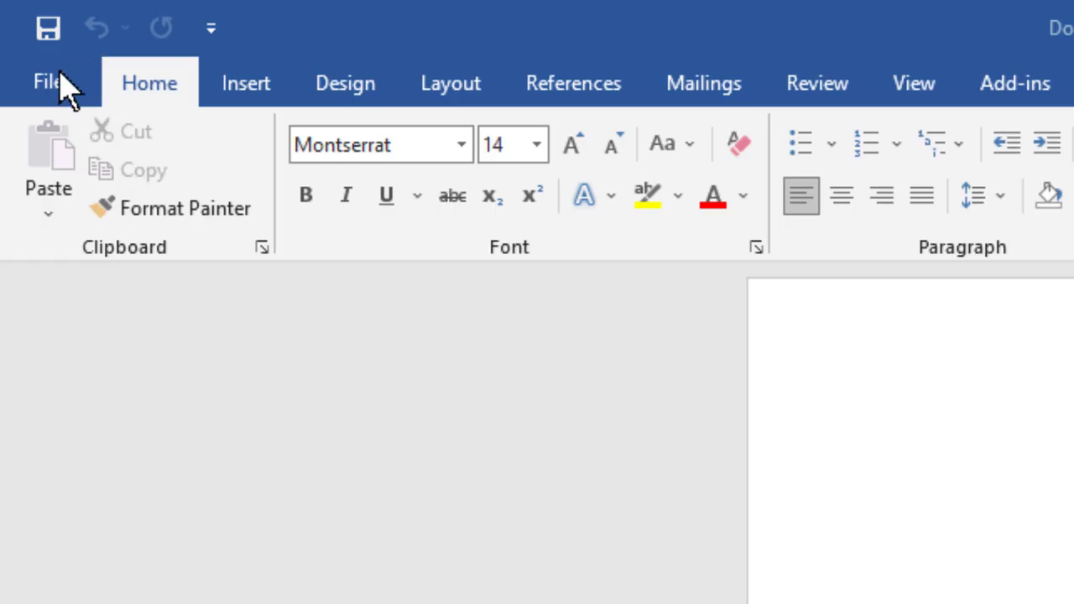
Create a new blank document, Document2, from the File menu's New page
left_click(67, 84)
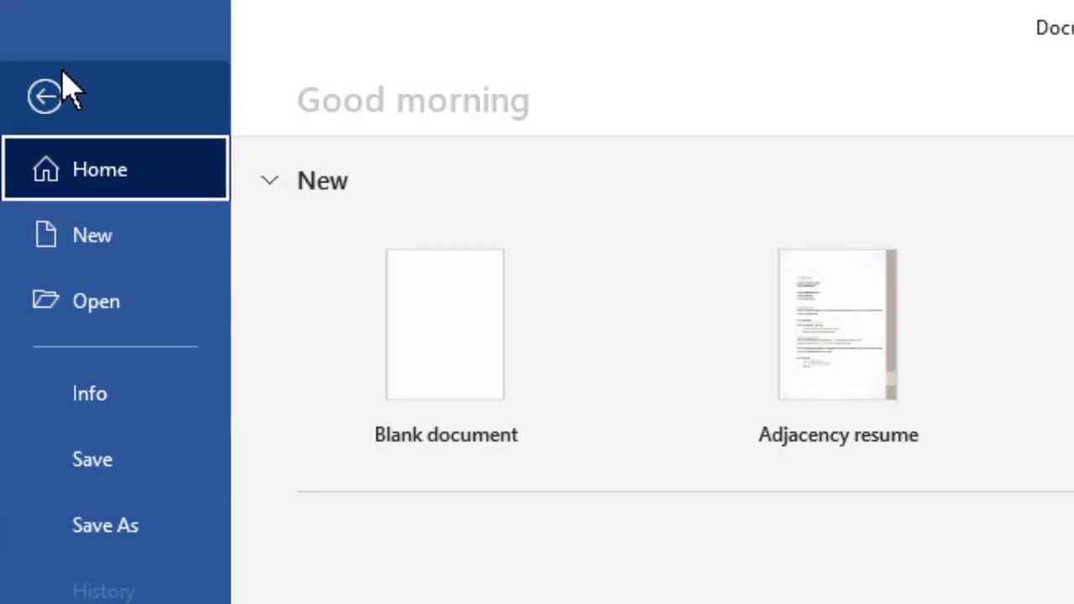
left_click(139, 197)
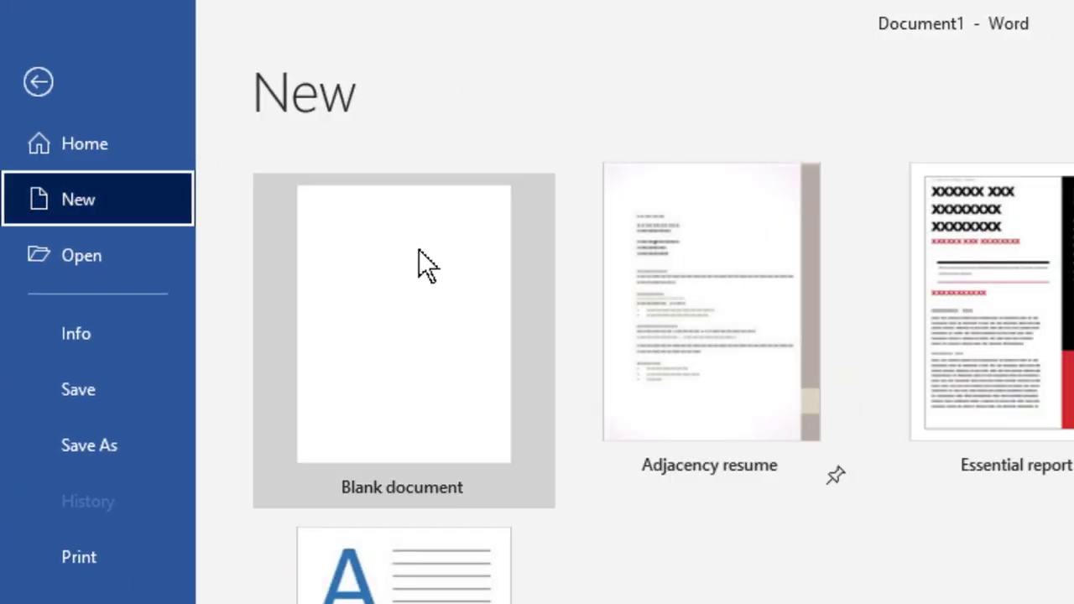
left_click(419, 251)
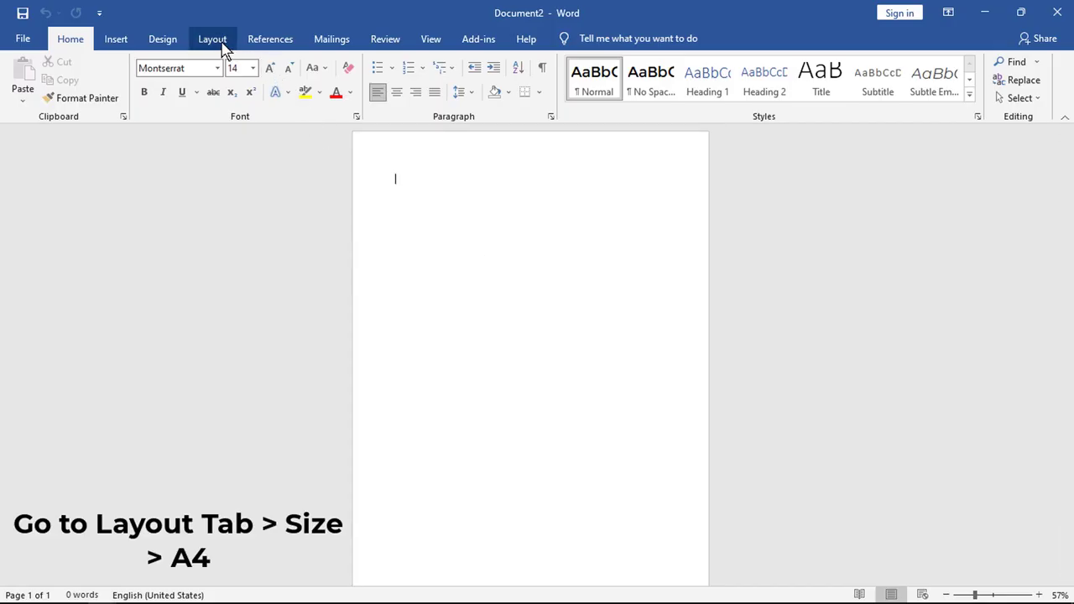
Change Document2's paper size to A4 (21 cm x 29.7 cm)
left_click(215, 40)
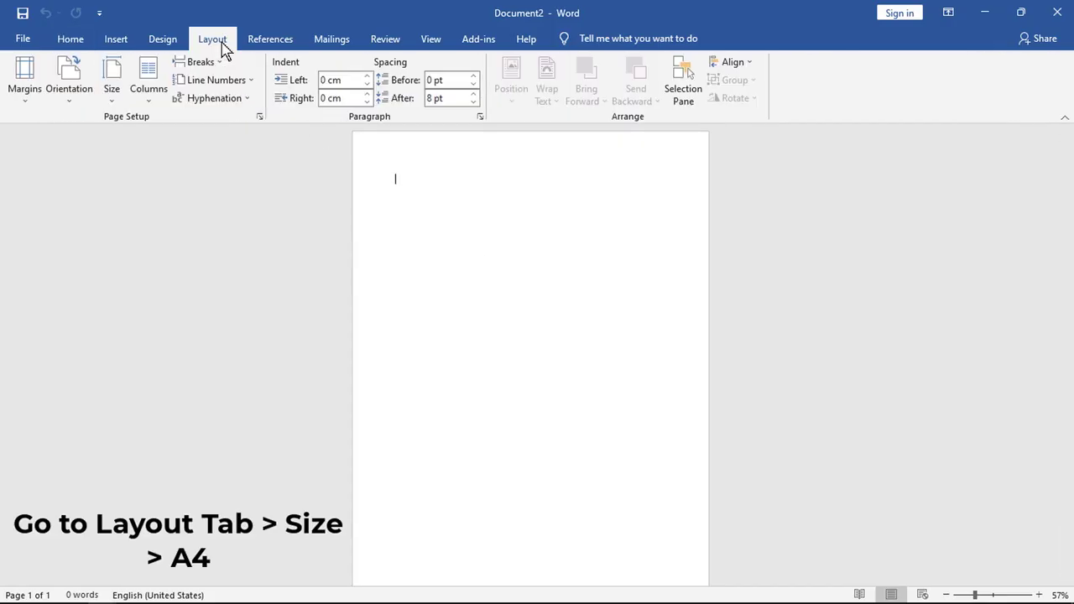
left_click(116, 105)
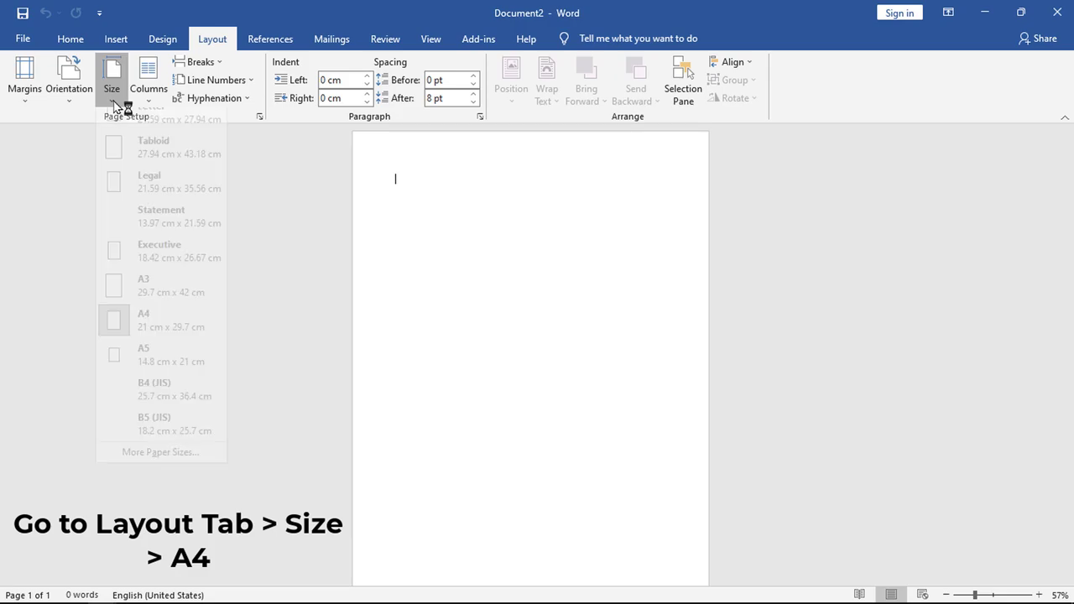
left_click(210, 332)
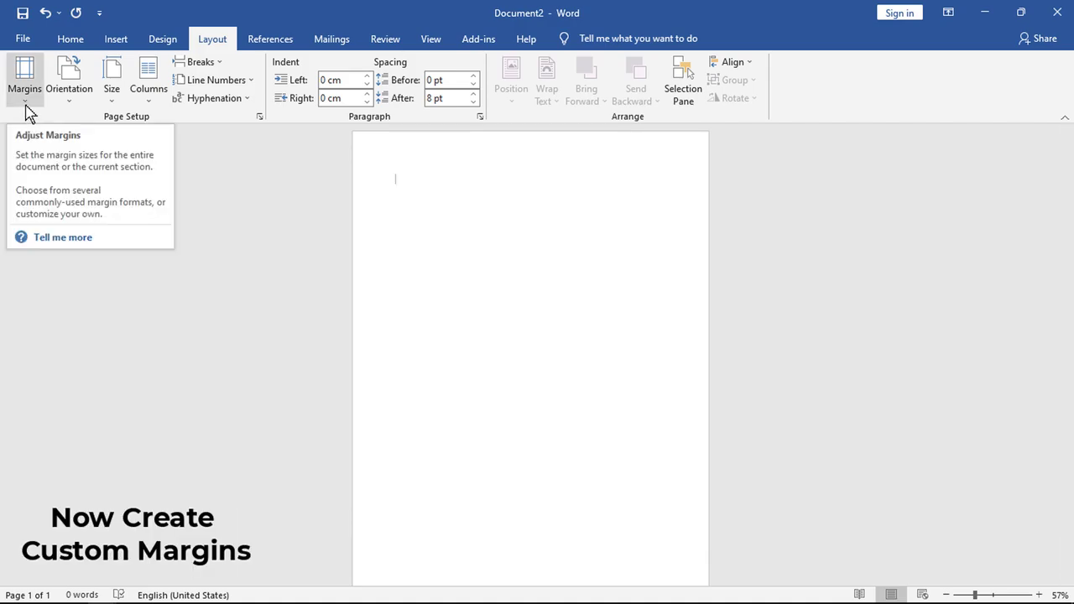
Apply custom margins of 0.25in to the top, bottom, left and right edges
left_click(25, 84)
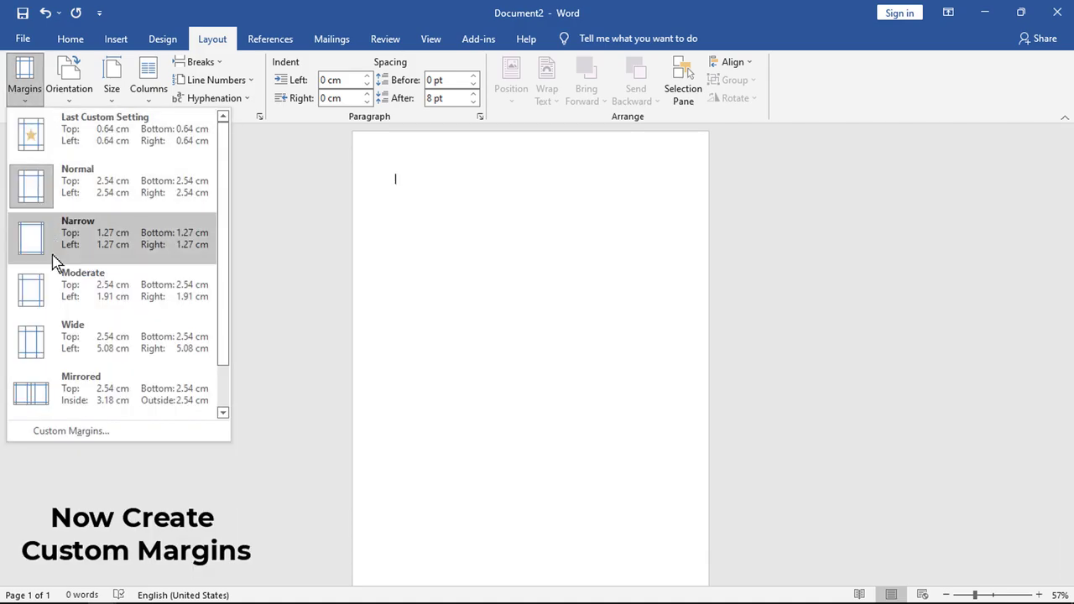
left_click(170, 435)
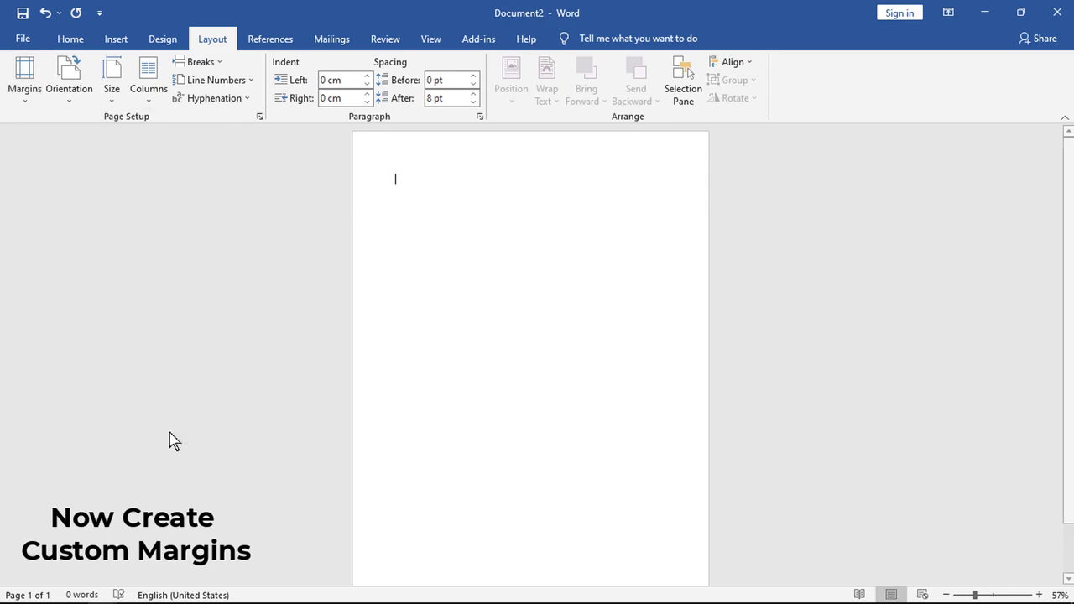
type("0.25in")
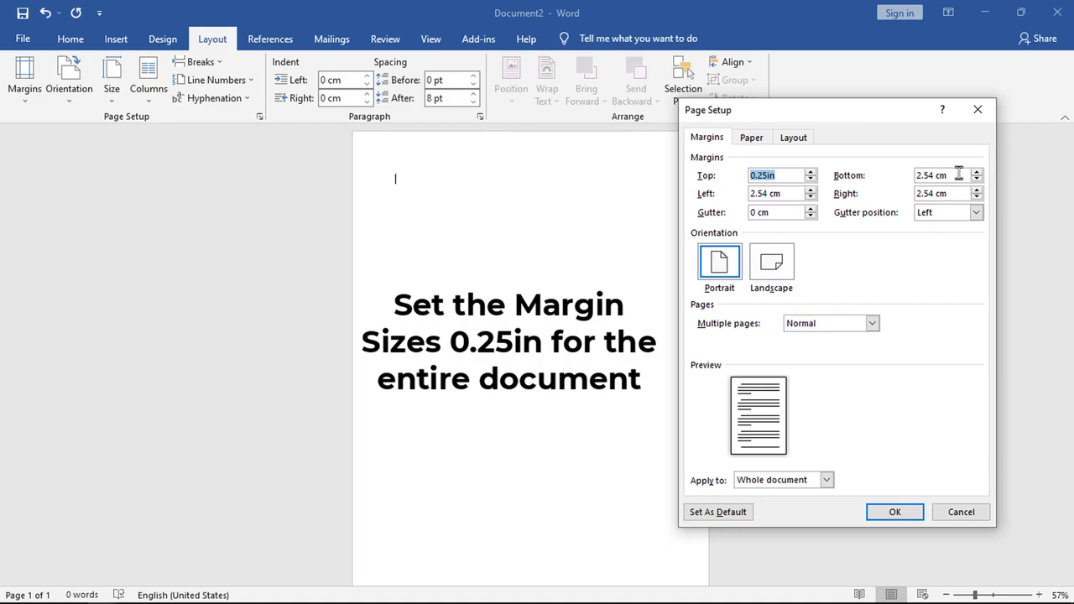
key("Tab")
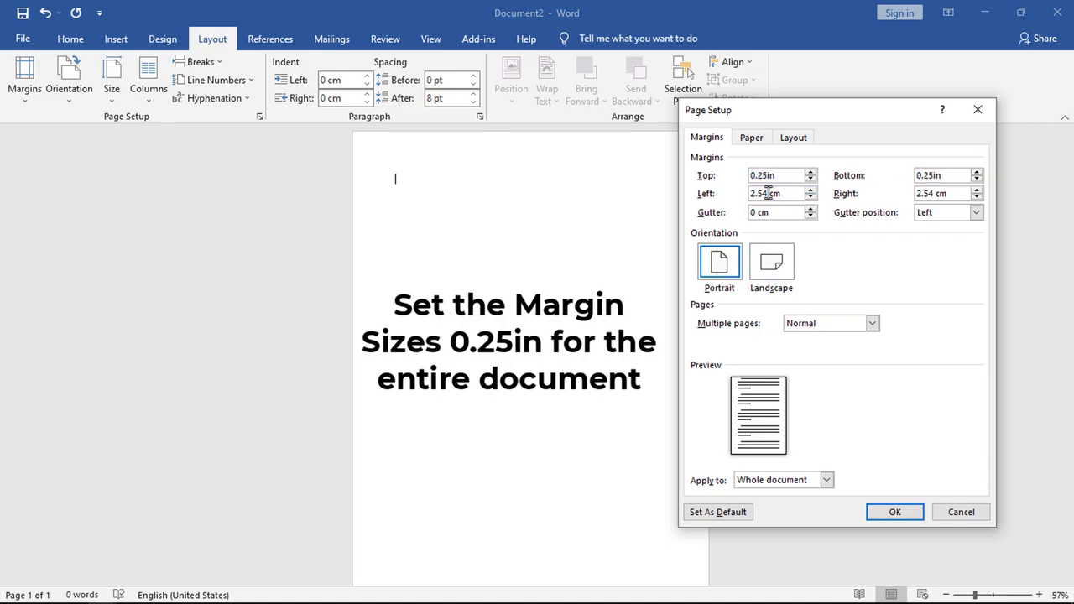
key("Tab")
type("0.25in")
key("Tab")
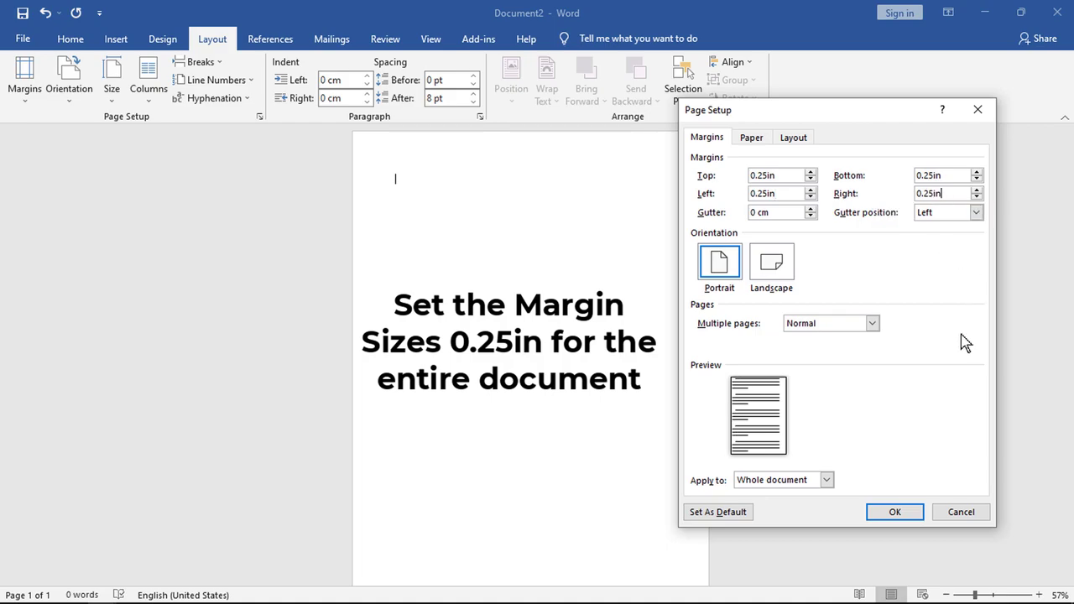
left_click(875, 510)
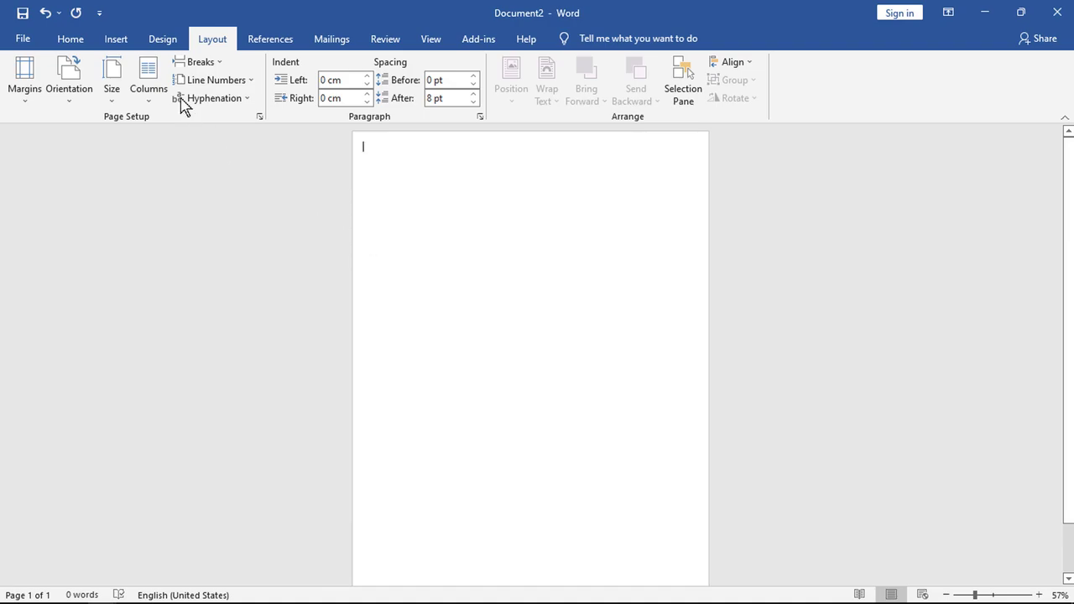
Draw a rectangle across the top of the page, about 7.44 cm by 18.98 cm
left_click(118, 39)
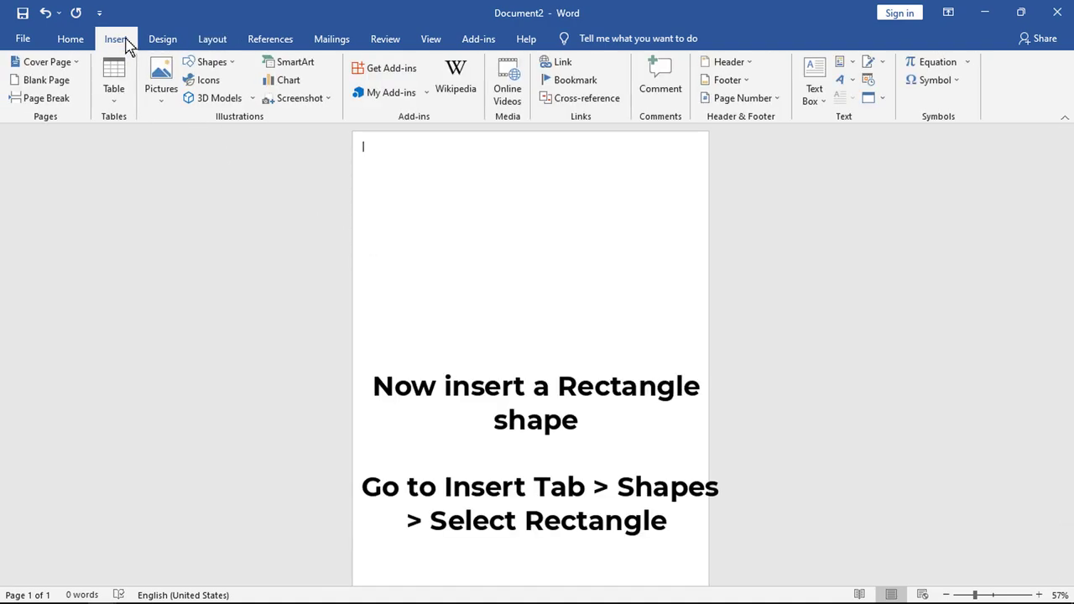
left_click(237, 75)
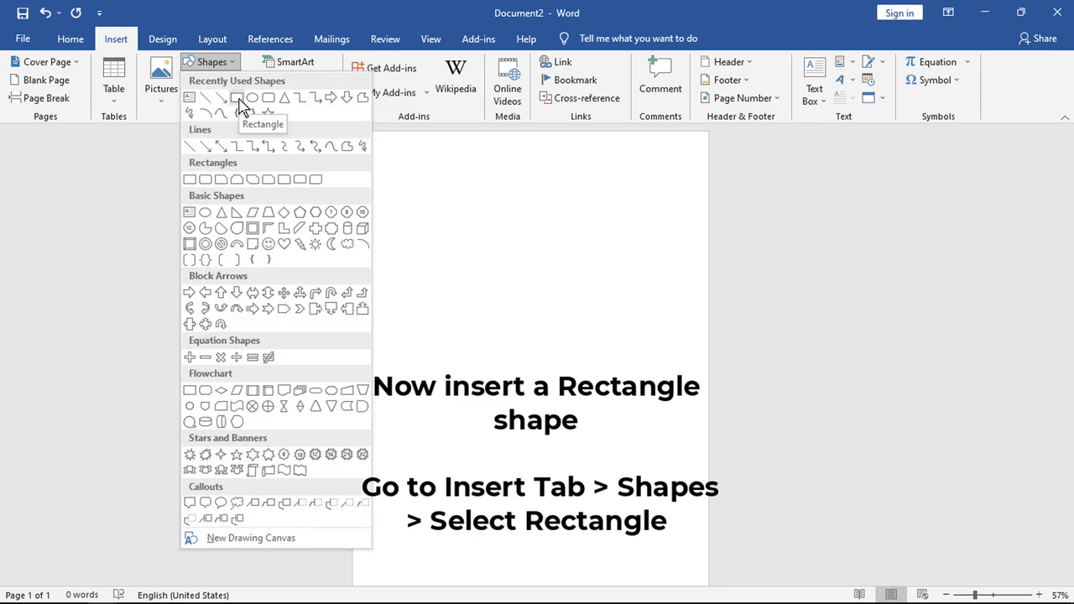
left_click(237, 100)
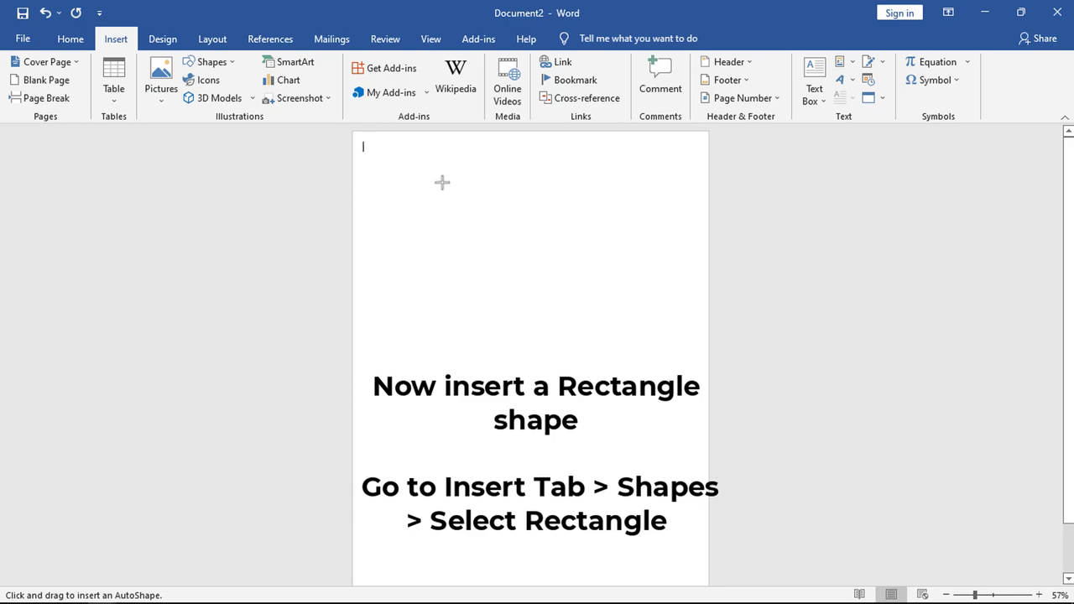
mouse_move(370, 152)
left_mouse_down()
mouse_move(695, 264)
mouse_move(694, 279)
left_mouse_up()
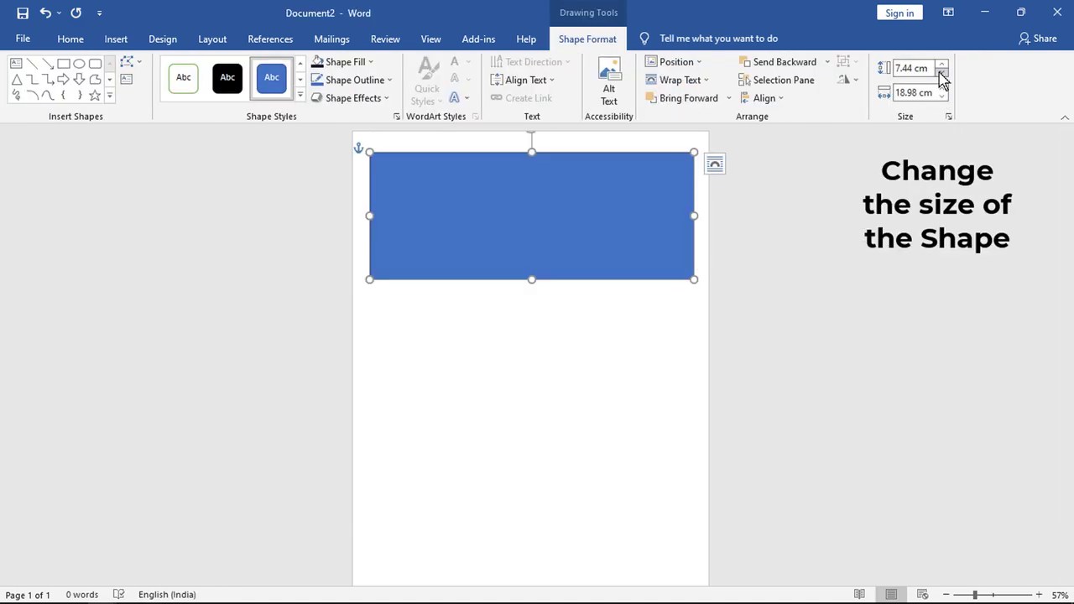
Resize the blue rectangle to 7 cm high and 19 cm wide
left_click(941, 73)
left_click(941, 73)
left_click(942, 73)
left_click(941, 73)
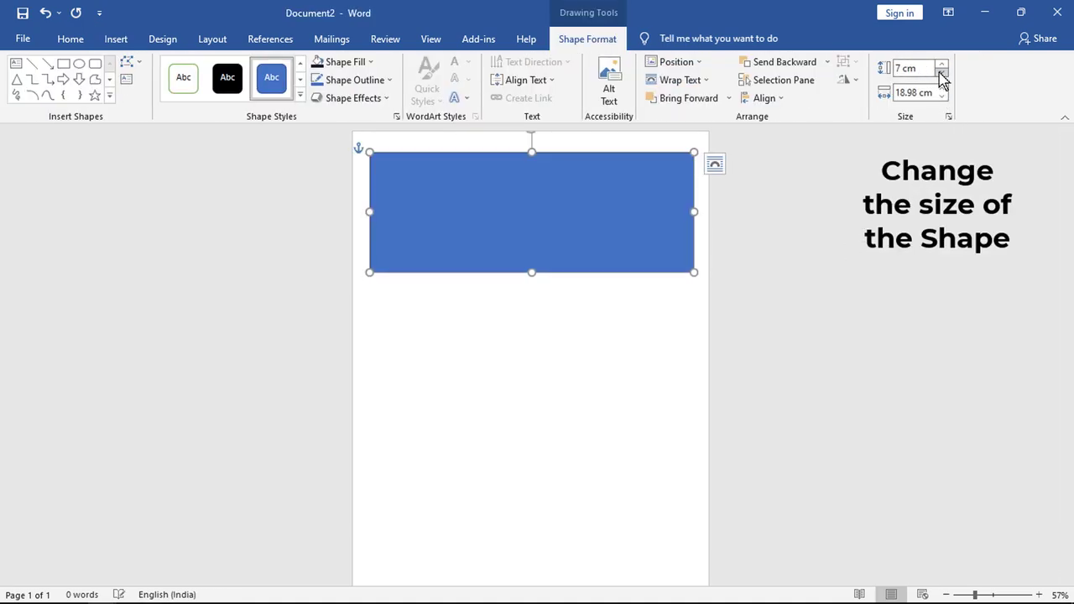
left_click(941, 89)
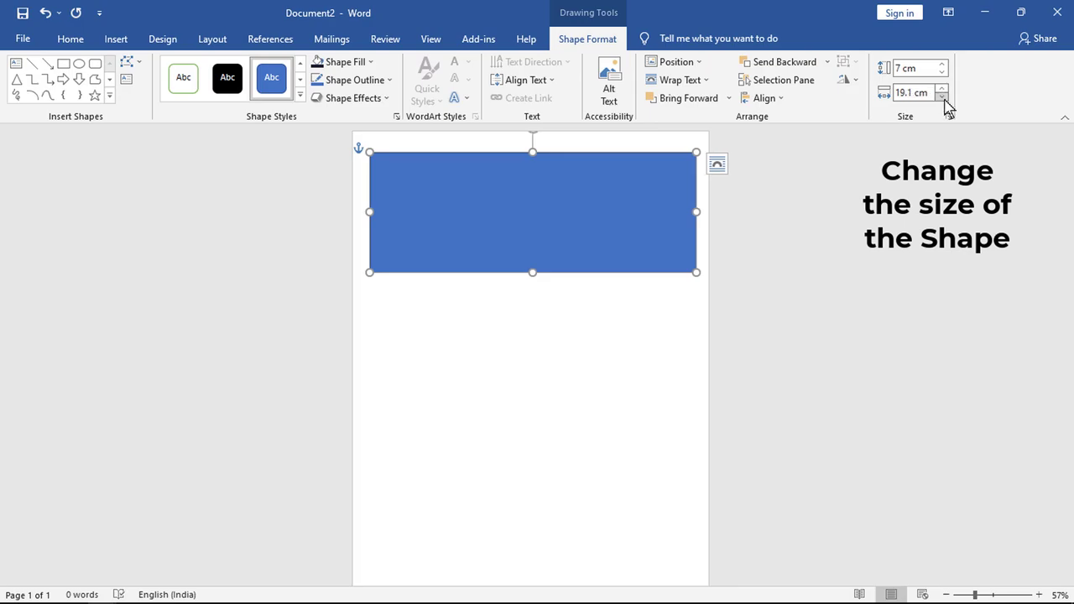
left_click(844, 224)
Centre the rectangle horizontally on the page and nudge it slightly lower
left_click(631, 223)
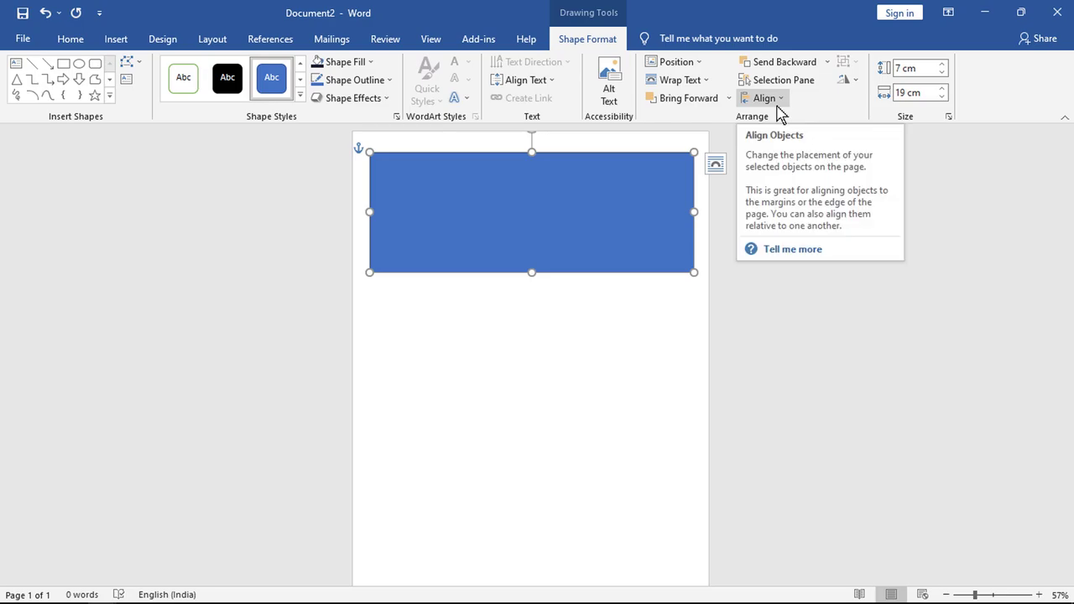
left_click(776, 105)
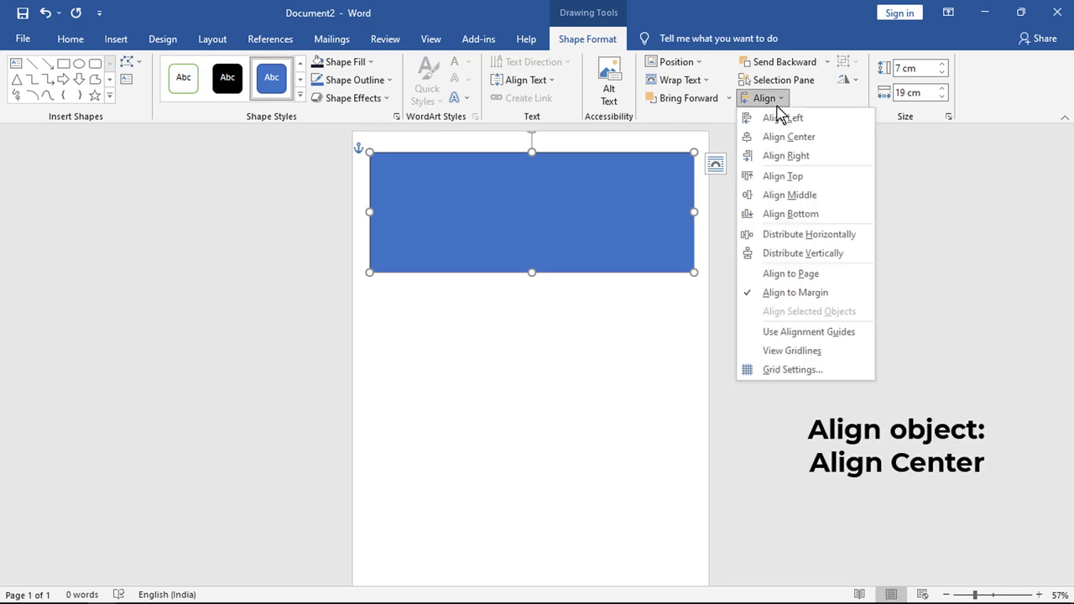
left_click(789, 132)
left_click(837, 256)
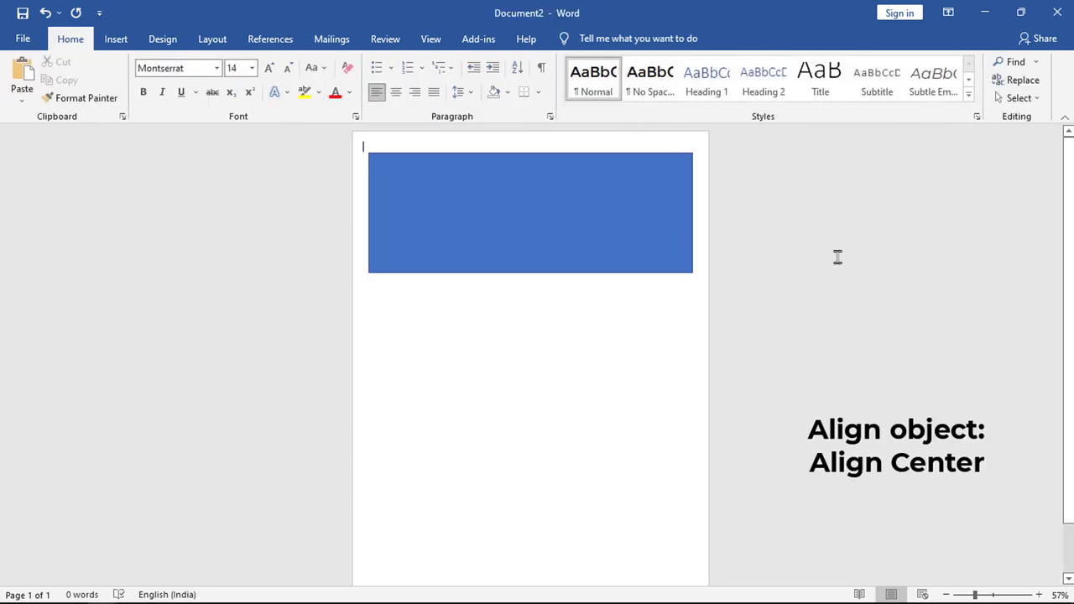
left_click(539, 198)
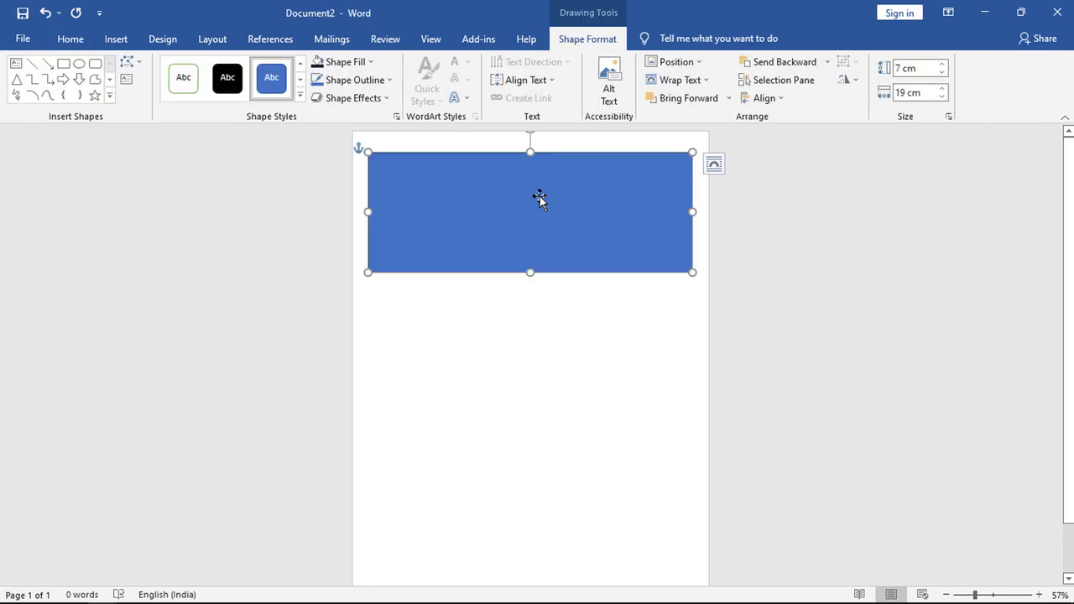
key("Down")
key("Down")
key("Down")
key("Down")
key("Down")
key("Down")
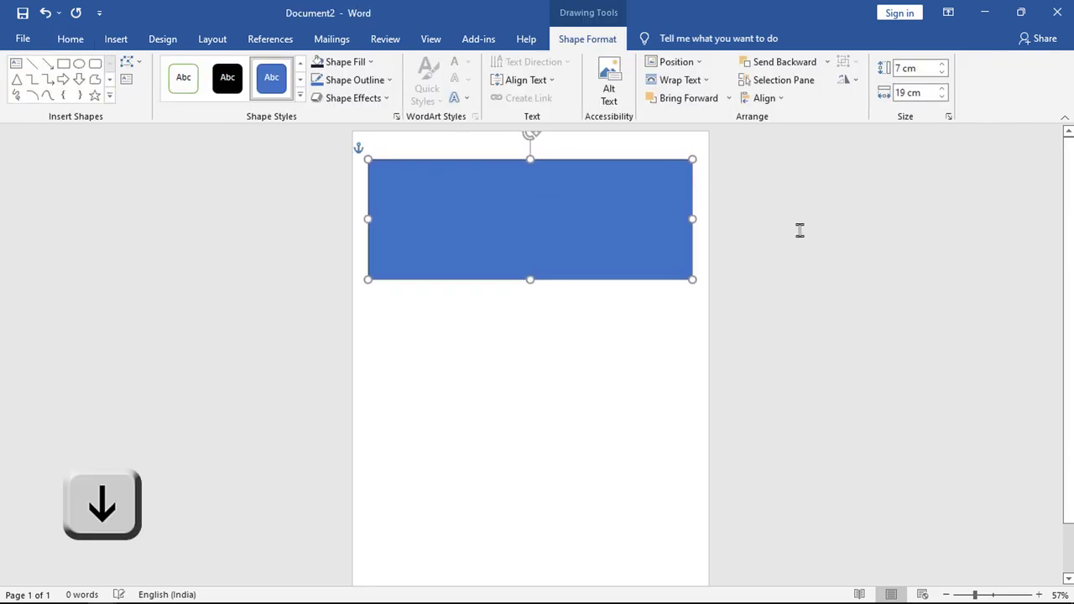
left_click(800, 231)
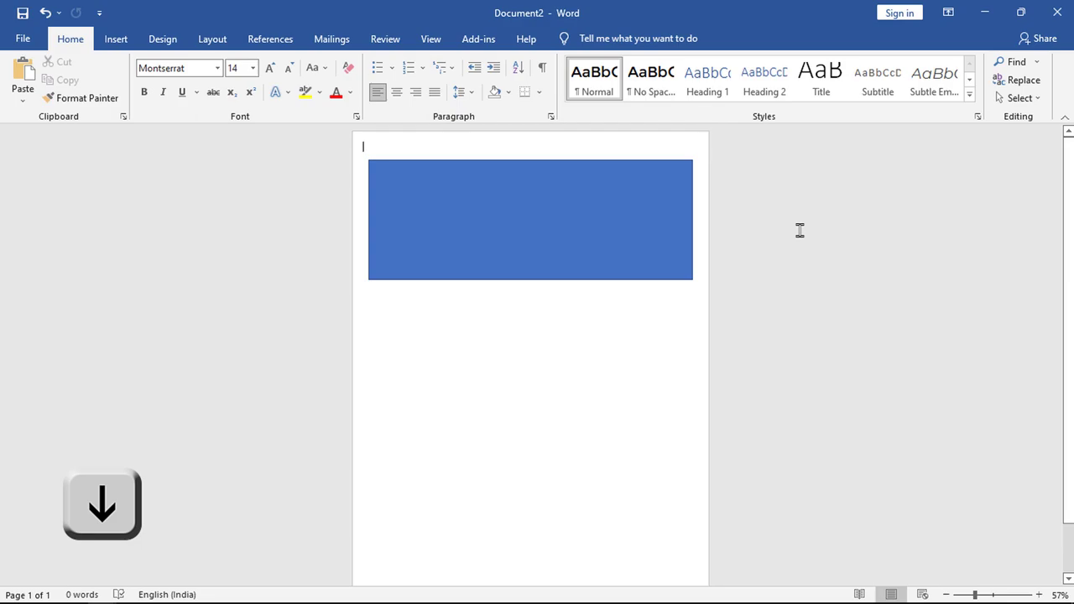
Paste a copy of the rectangle below the original and narrow it to about 8.04 cm wide
left_click(536, 218)
right_click(535, 217)
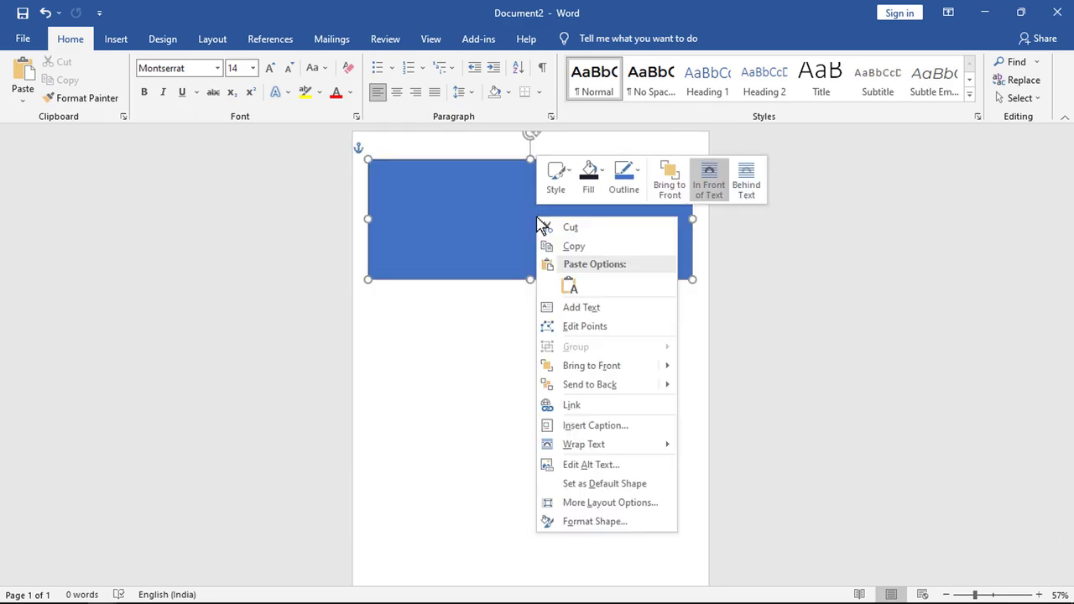
left_click(564, 249)
right_click(455, 362)
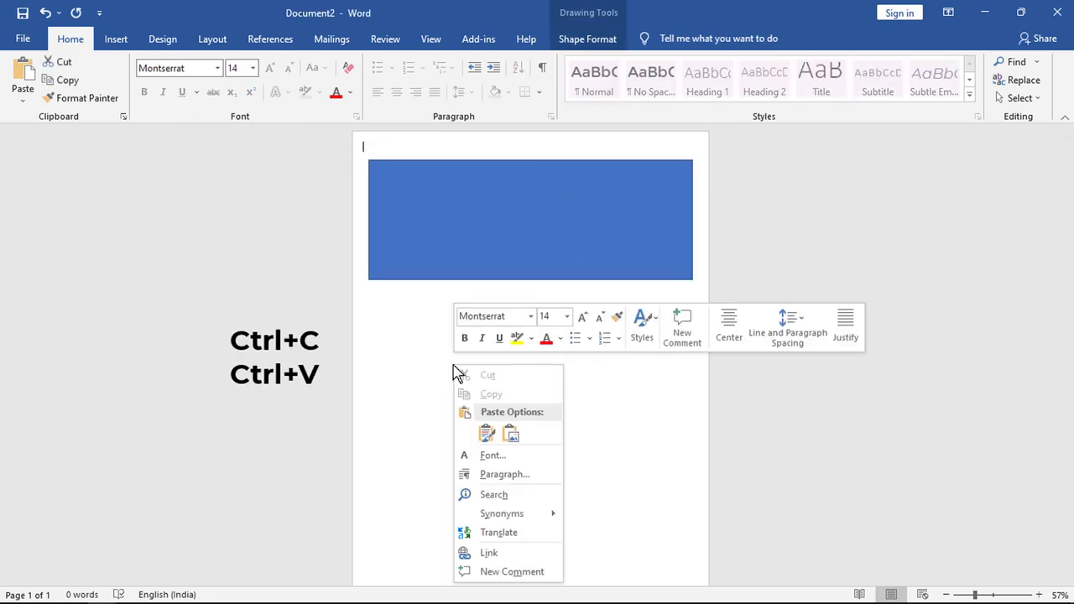
left_click(486, 434)
left_click_drag(525, 280, 525, 358)
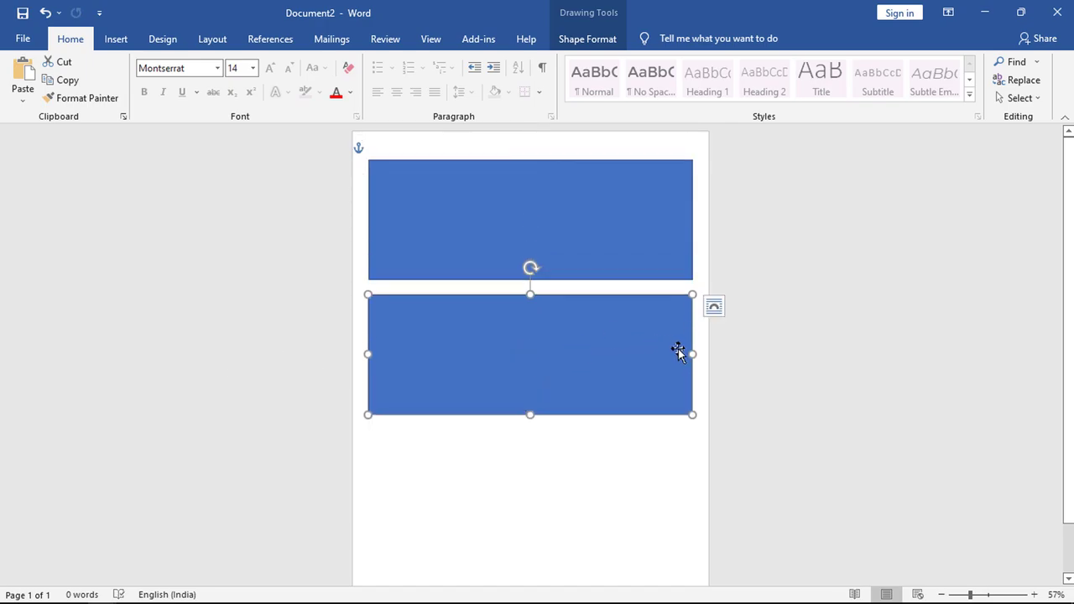
left_click_drag(693, 353, 506, 356)
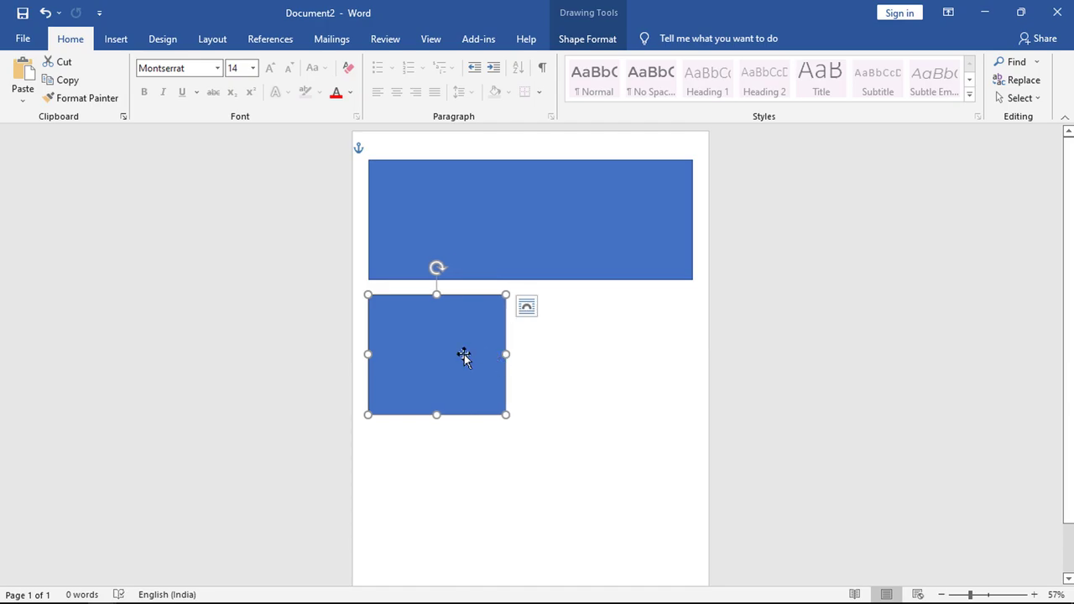
left_click(580, 39)
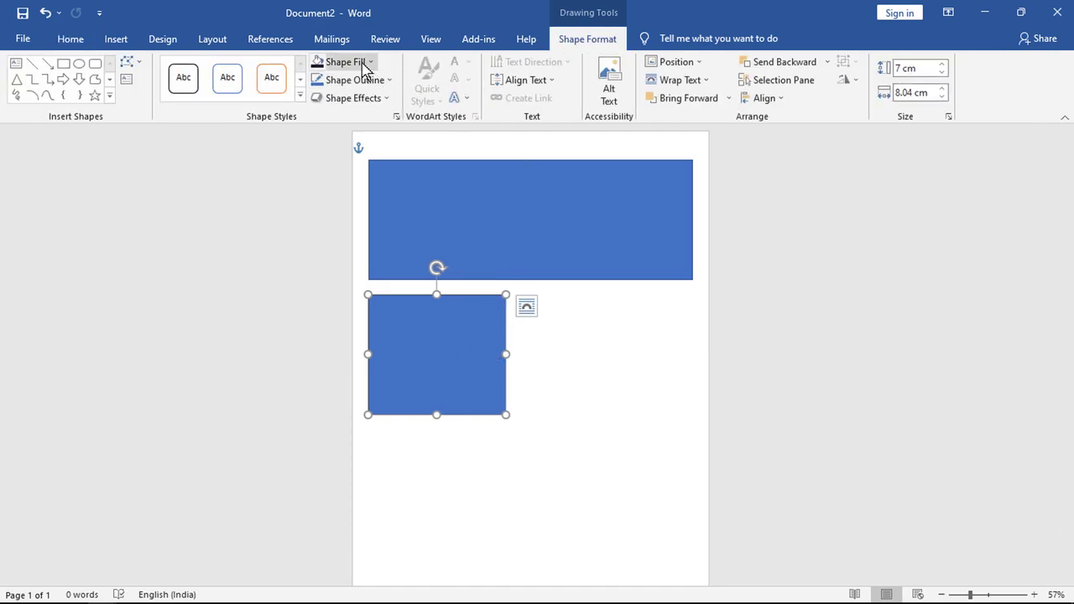
Fill the lower rectangle teal and the upper rectangle dark navy
left_click(363, 65)
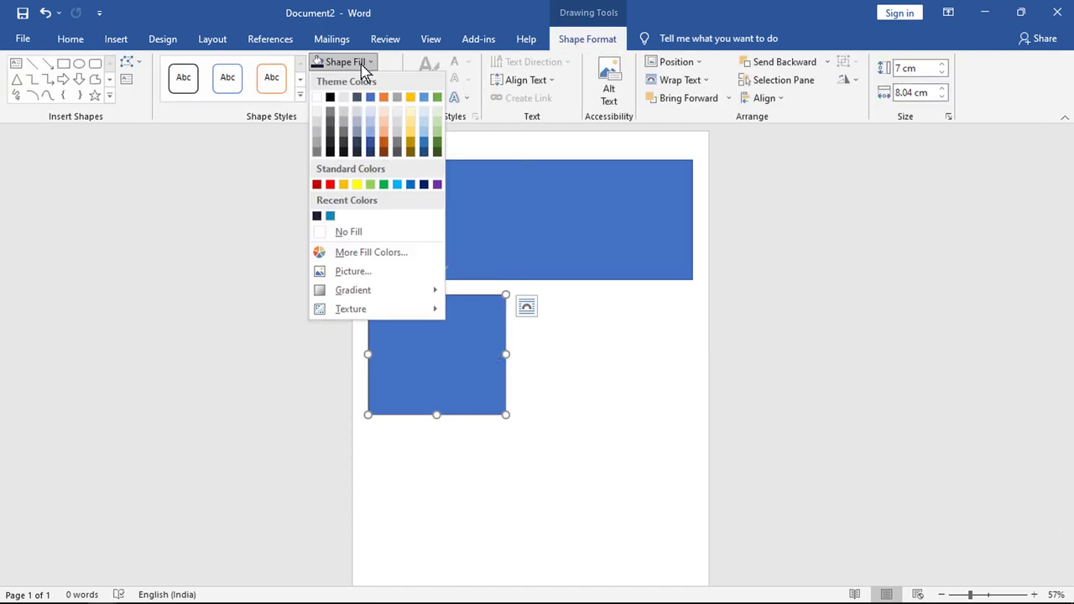
left_click(336, 225)
left_click(479, 201)
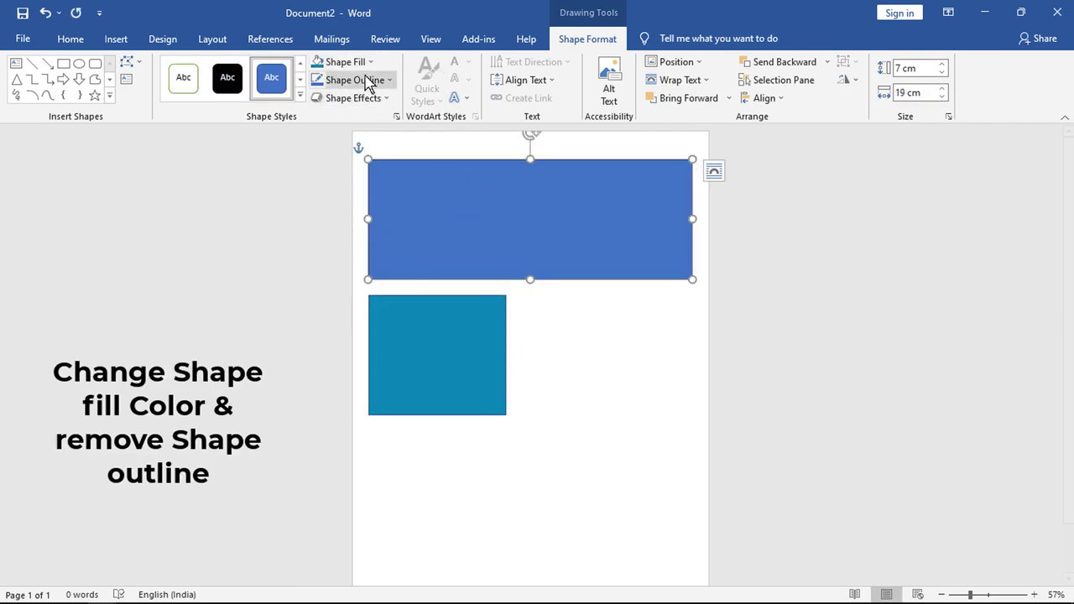
left_click(353, 66)
left_click(329, 214)
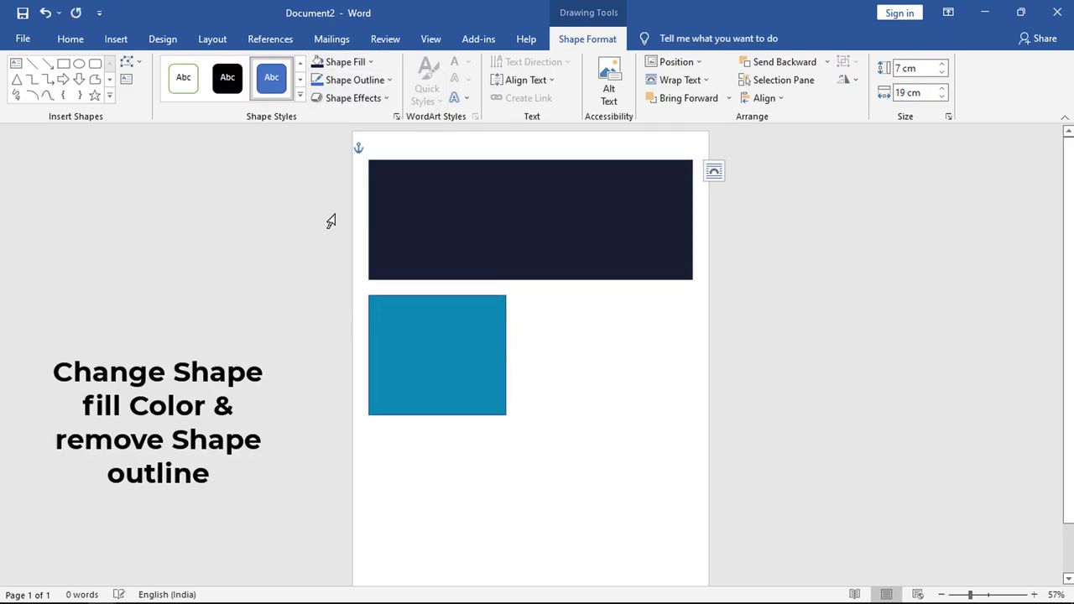
Remove the outlines from both the navy and the teal rectangles
left_click(372, 81)
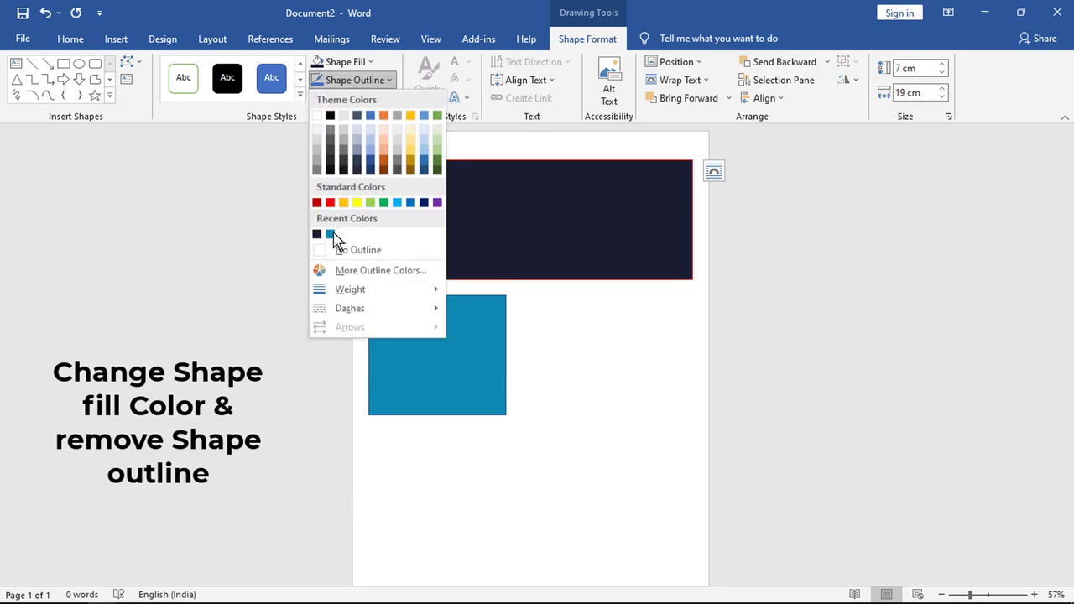
left_click(386, 253)
left_click(440, 312)
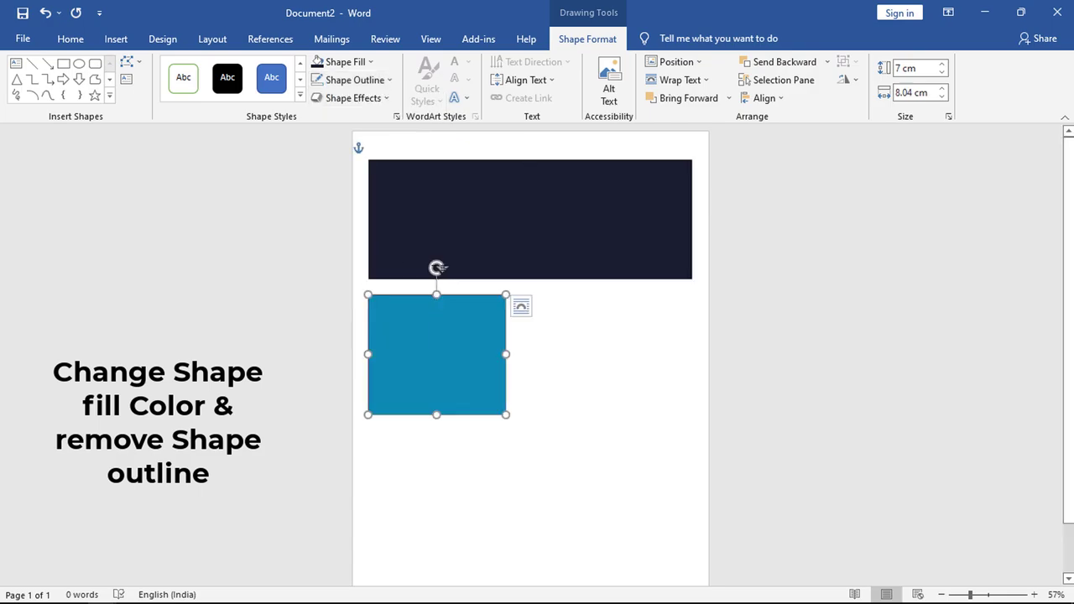
left_click(352, 81)
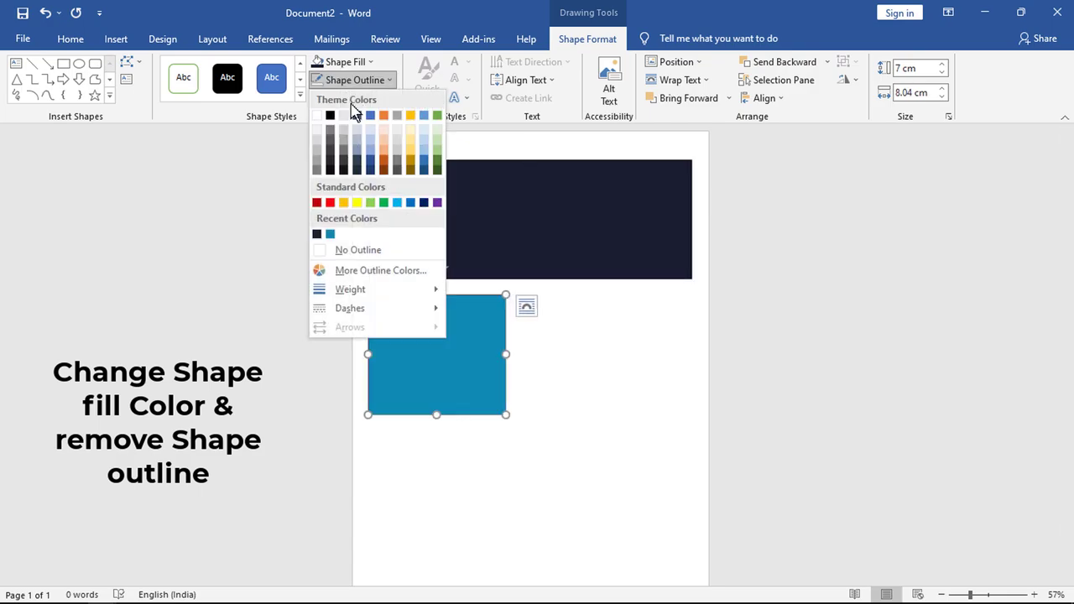
left_click(365, 252)
left_click(901, 258)
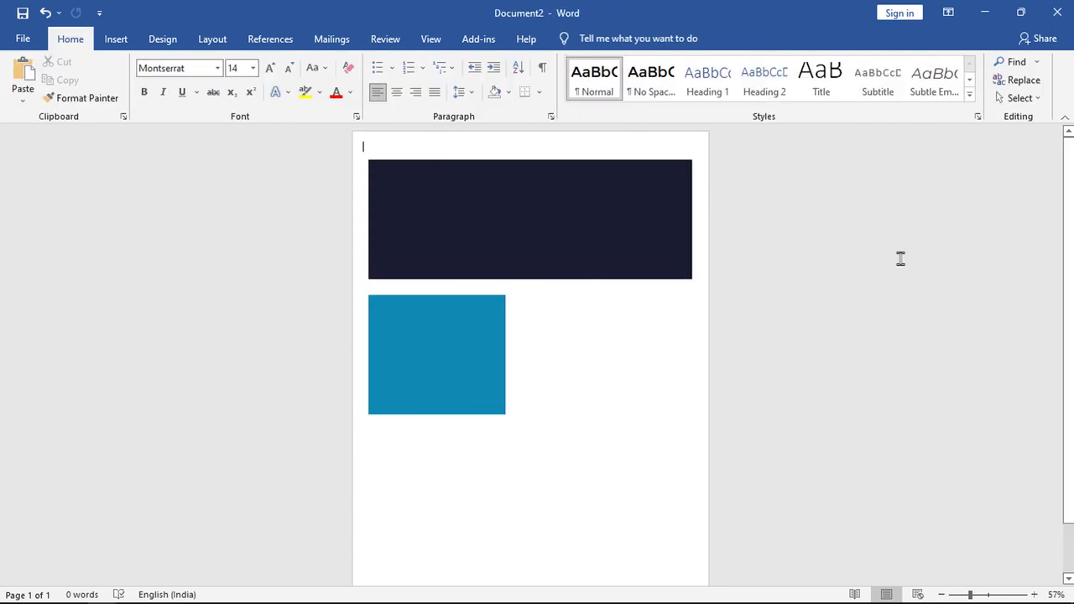
Move the teal square up to the banner's left edge and stretch it down the page
mouse_move(402, 350)
left_mouse_down()
mouse_move(419, 218)
mouse_move(398, 210)
left_mouse_up()
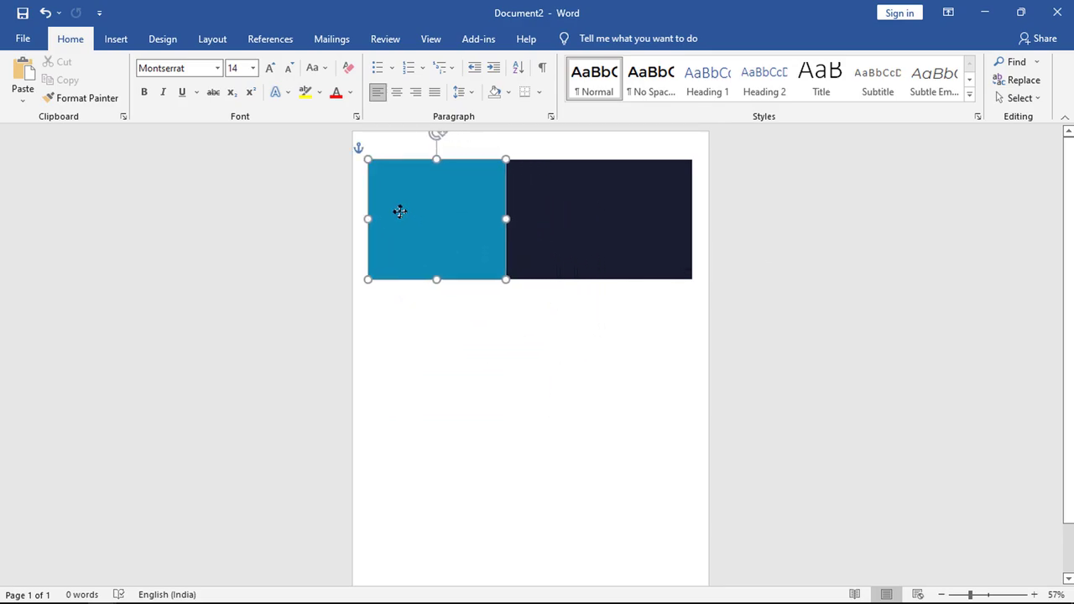
left_click(1037, 352)
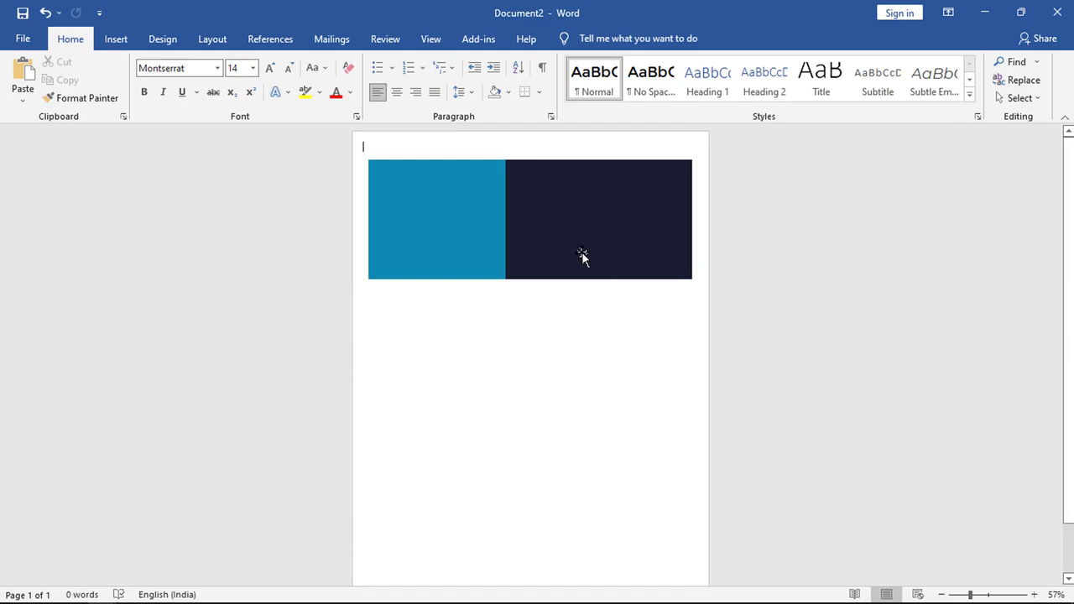
left_click(457, 218)
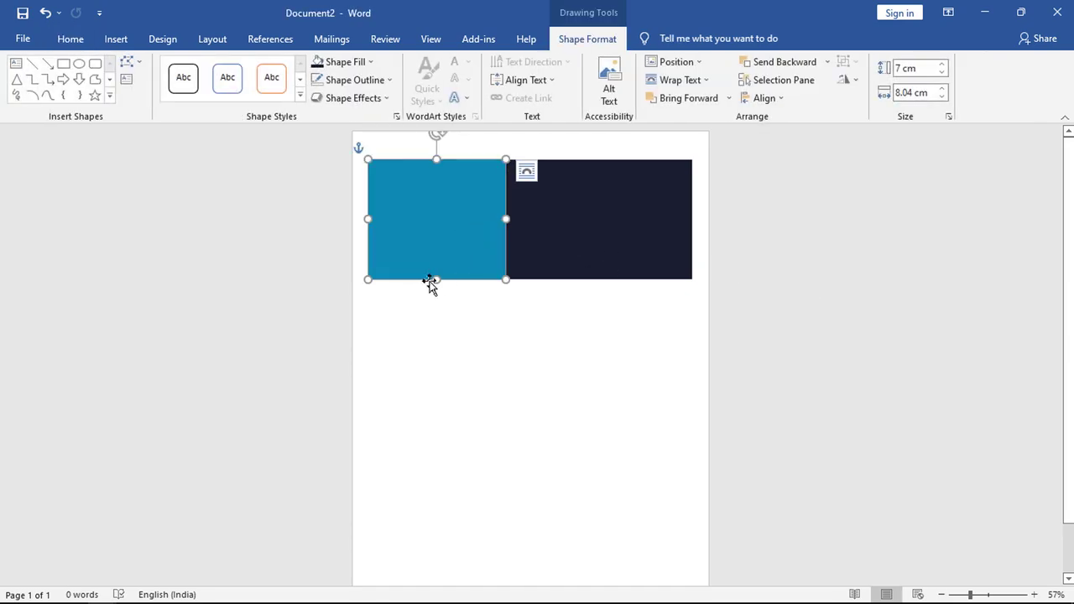
left_click_drag(435, 280, 426, 557)
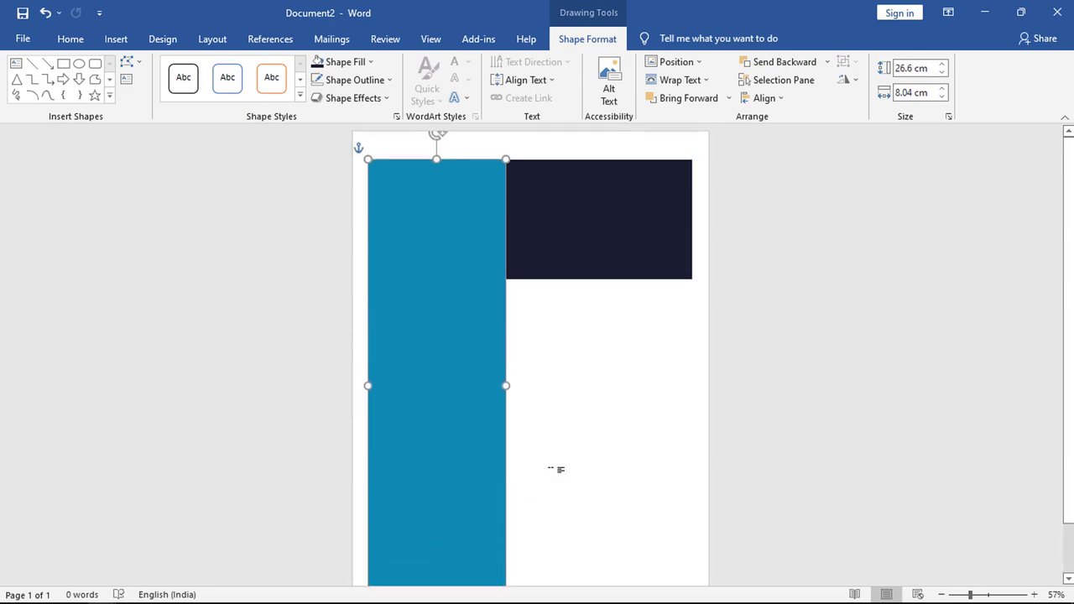
Set the teal sidebar's height to 27 cm and width to 7 cm
left_click(943, 65)
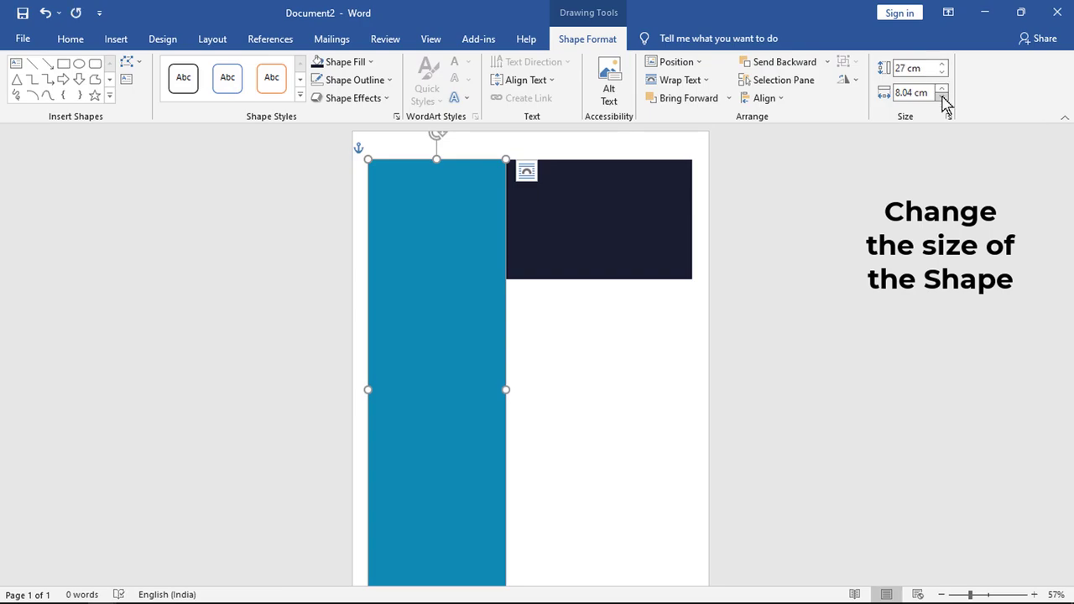
left_click(942, 98)
left_click(943, 98)
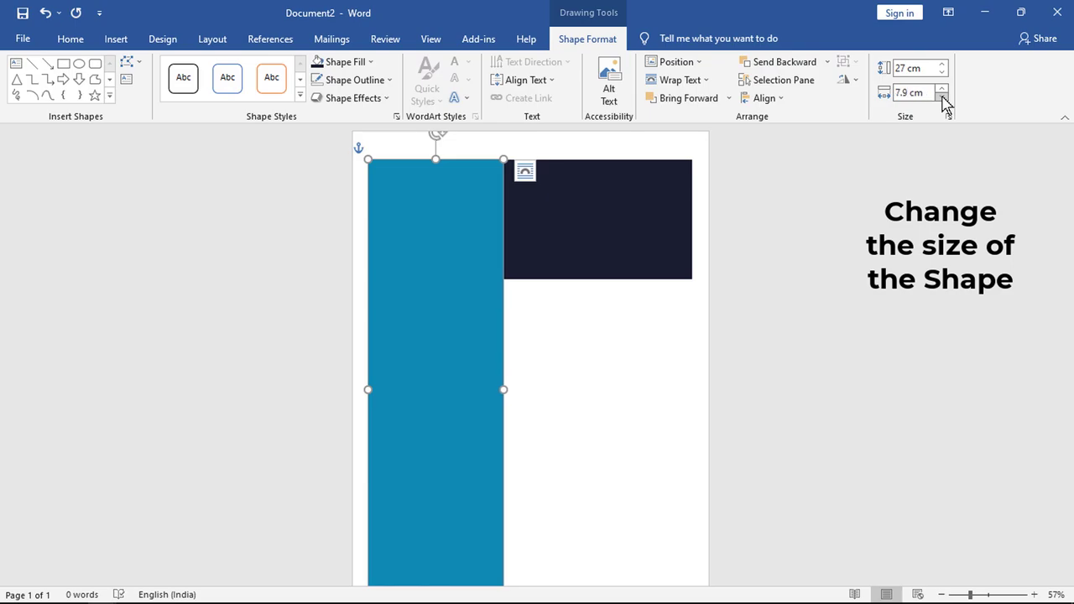
left_click(942, 97)
left_click(943, 97)
left_click(943, 97)
left_click(943, 97)
left_click(942, 97)
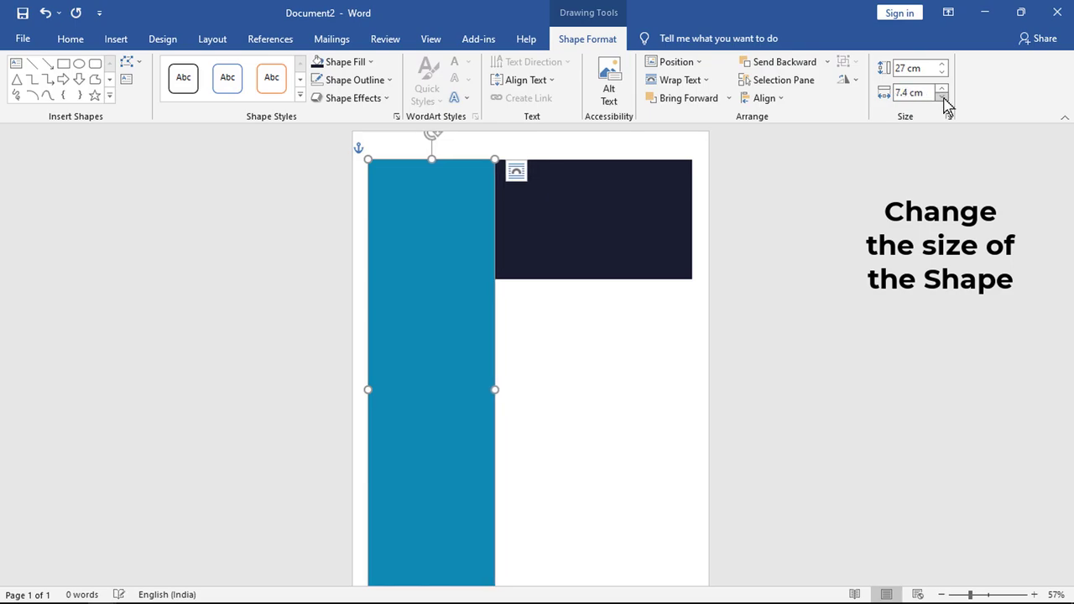
left_click(943, 98)
left_click(942, 97)
left_click(943, 97)
left_click(942, 98)
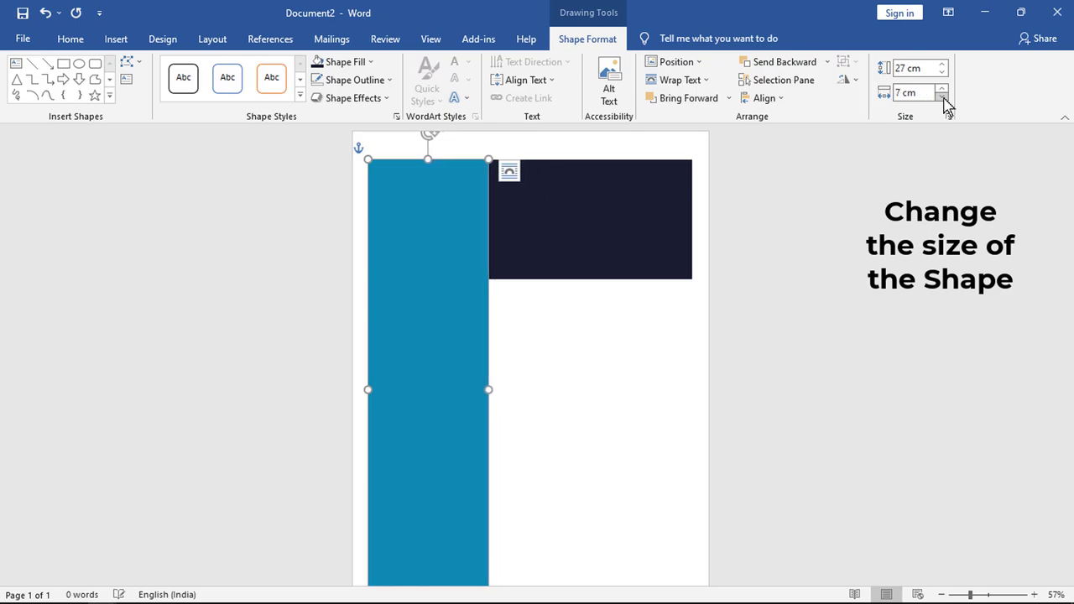
left_click(913, 375)
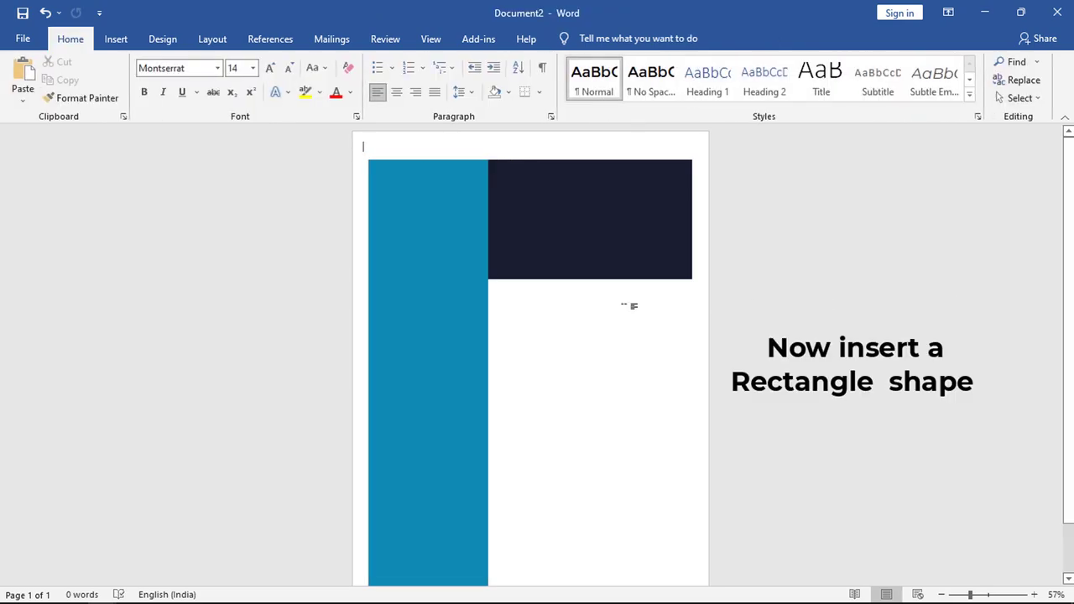
left_click(118, 38)
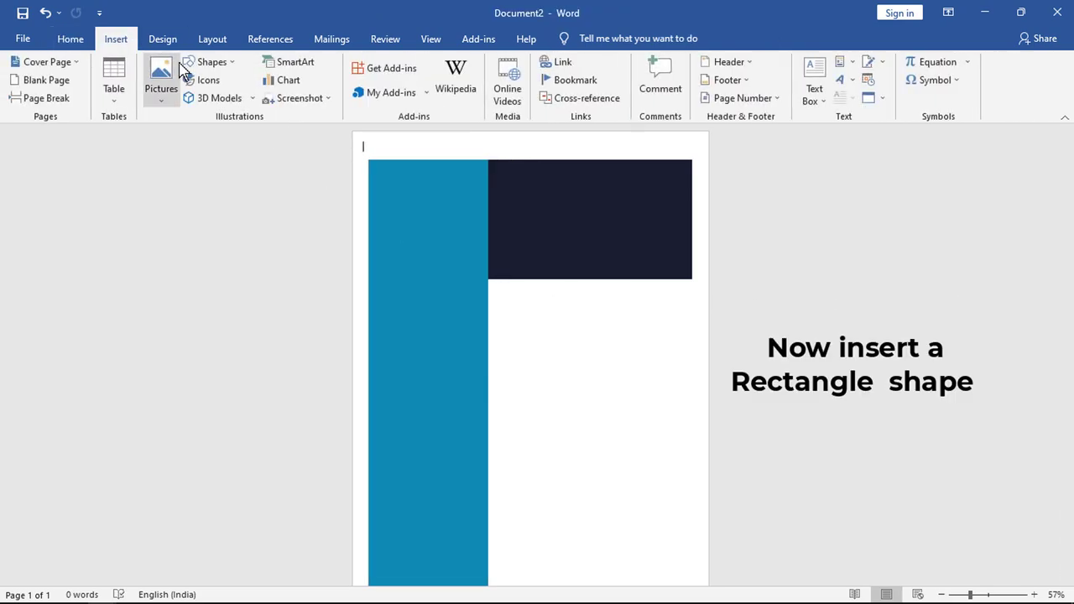
Draw a rectangle about 4.85 cm by 5.68 cm near the top of the teal sidebar
left_click(211, 62)
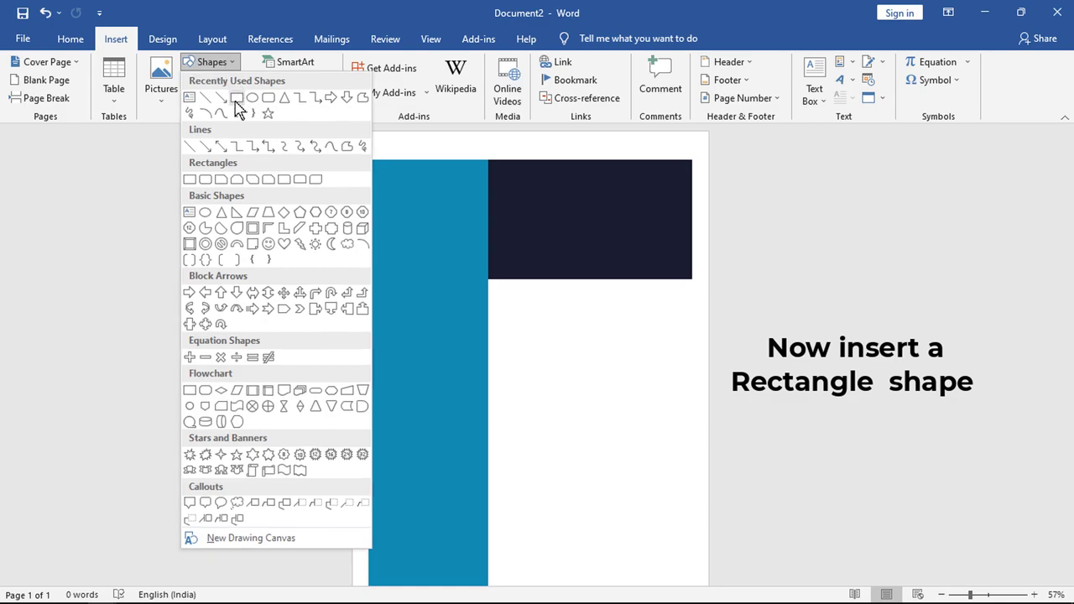
left_click(191, 179)
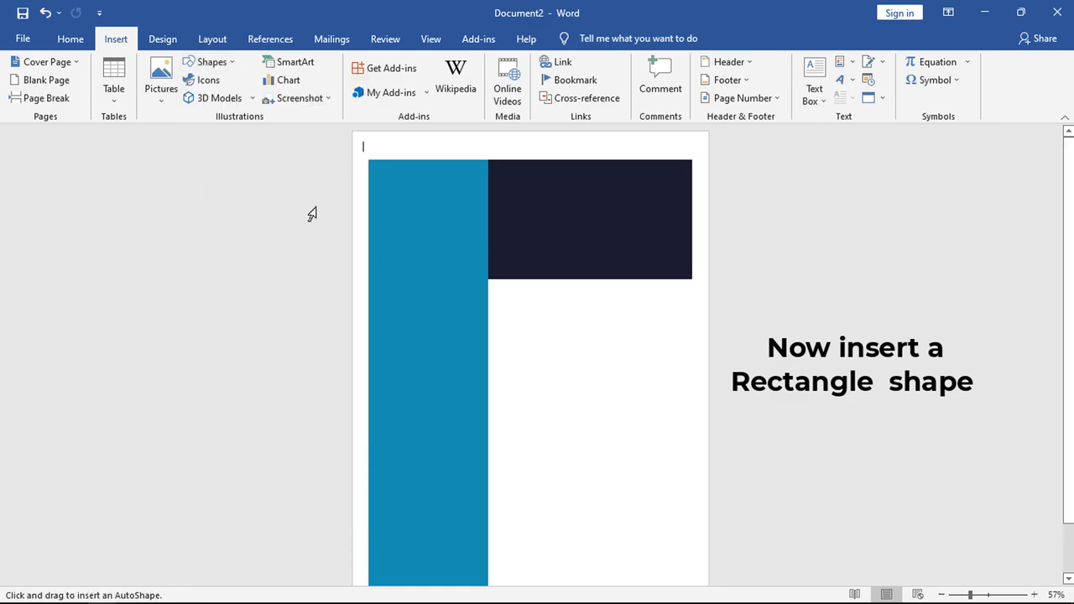
left_click_drag(381, 189, 401, 225)
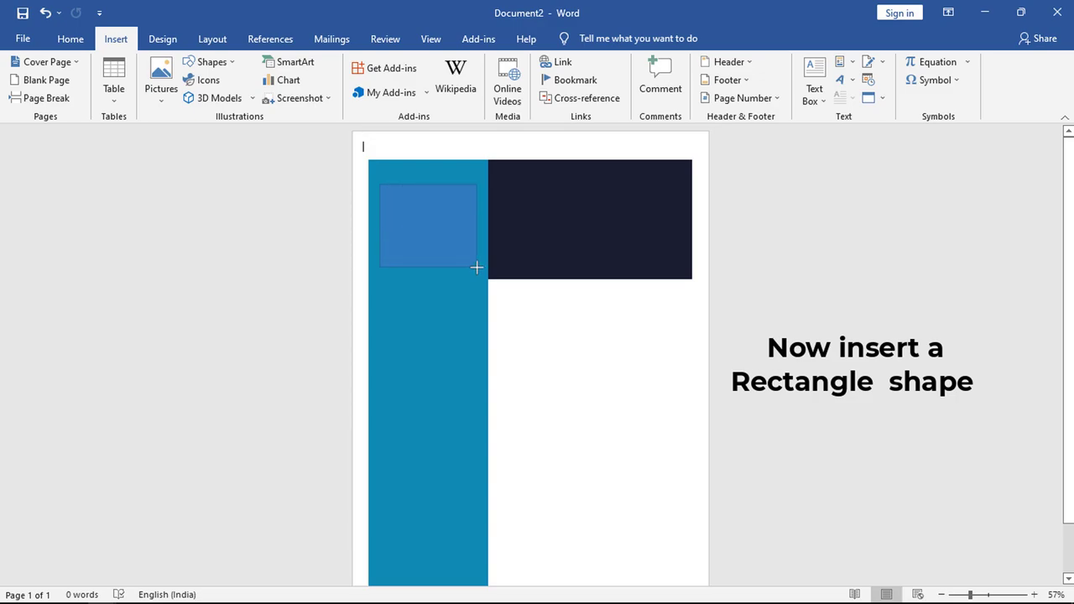
left_click_drag(476, 268, 476, 267)
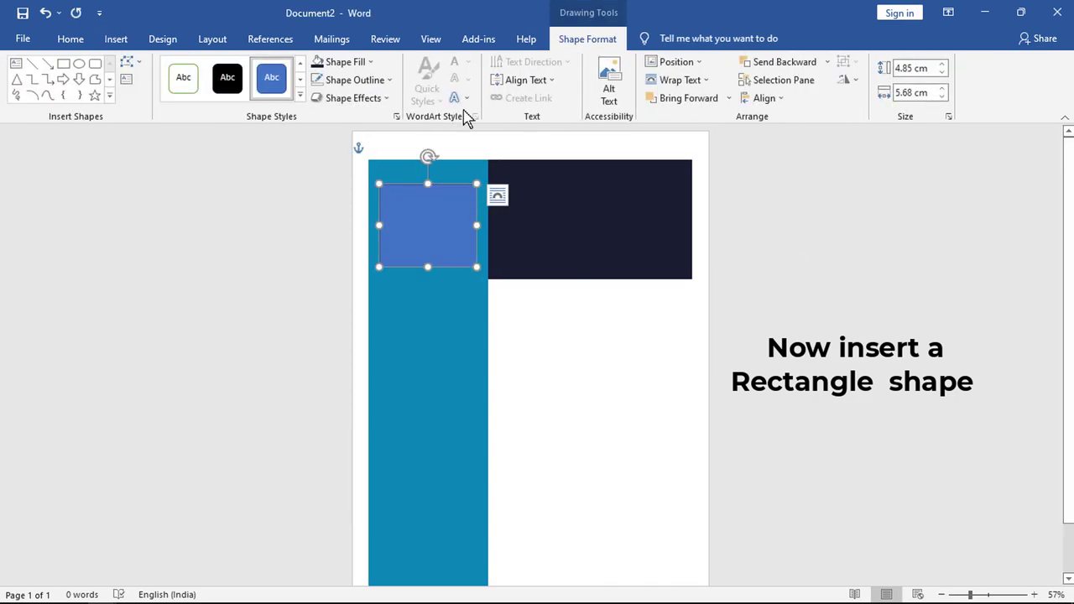
left_click(860, 326)
left_click(439, 202)
left_click_drag(438, 203, 439, 196)
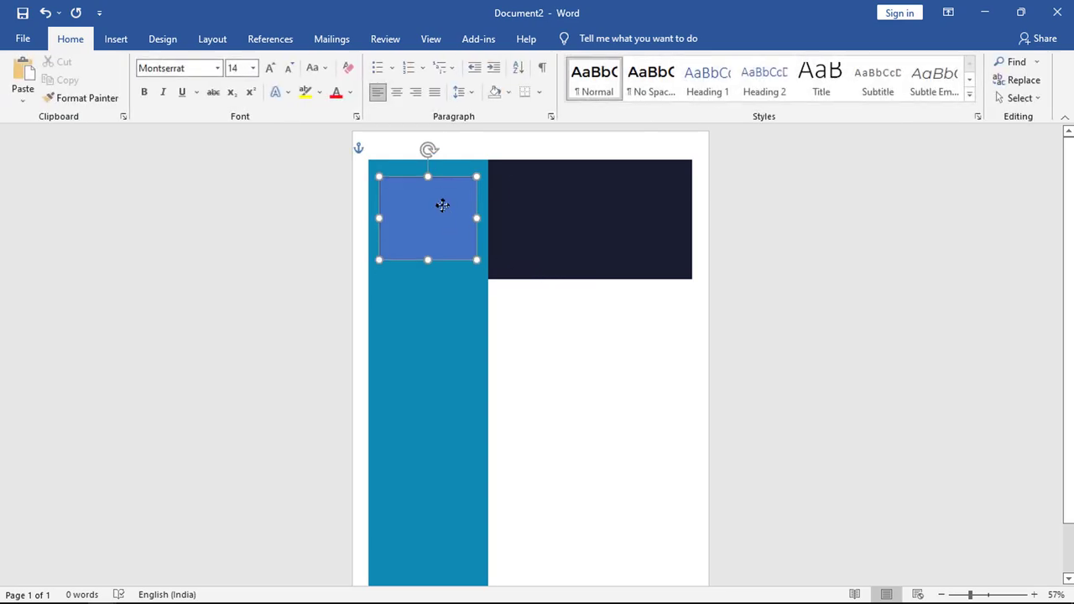
Fill the new rectangle white and remove its outline
left_click(353, 62)
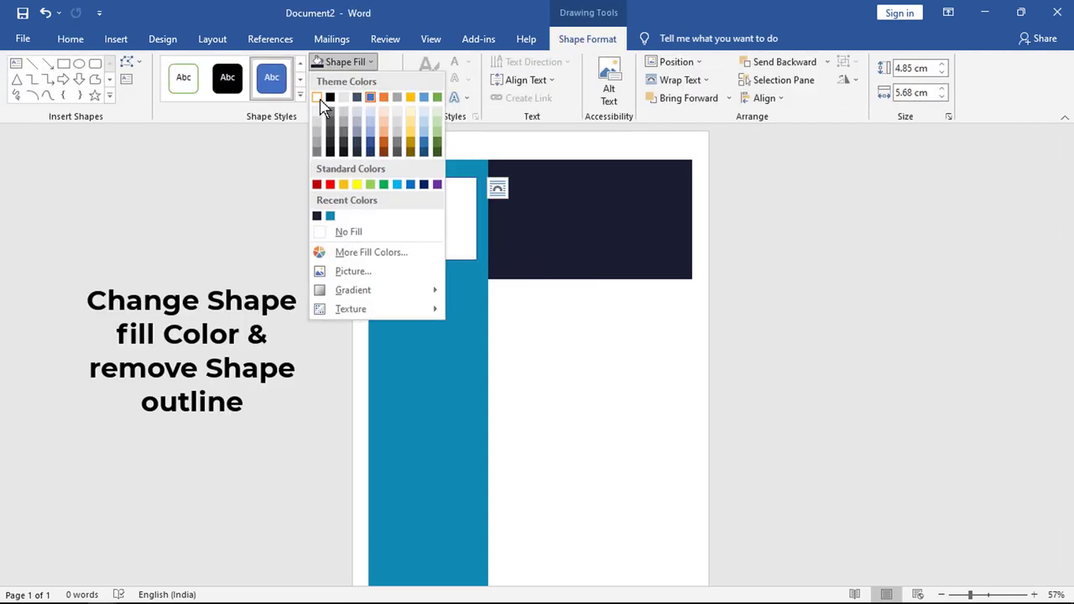
left_click(324, 98)
left_click(365, 80)
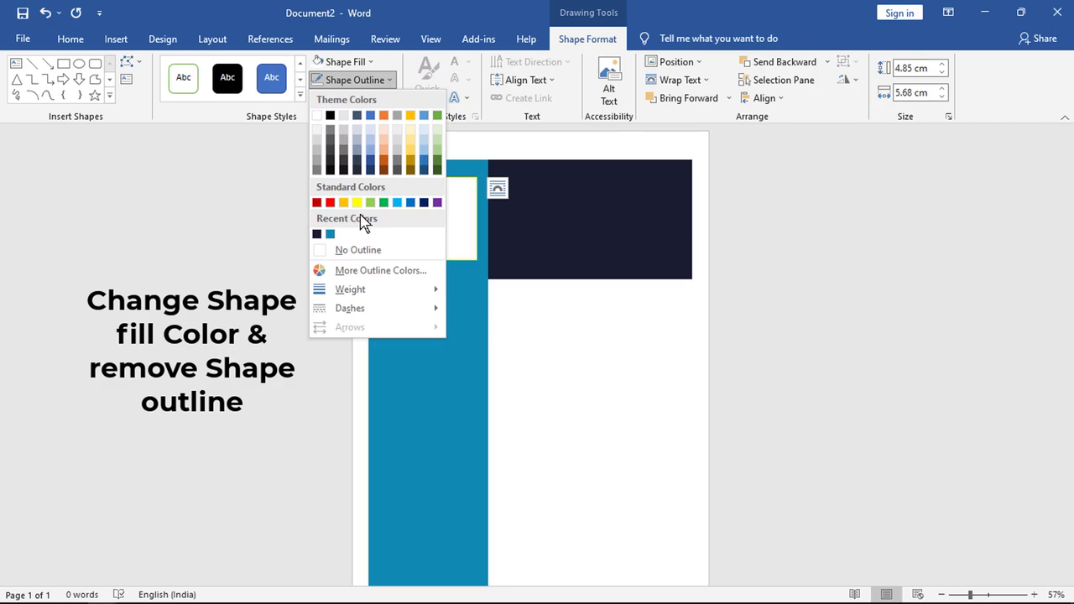
left_click(365, 250)
left_click(559, 292)
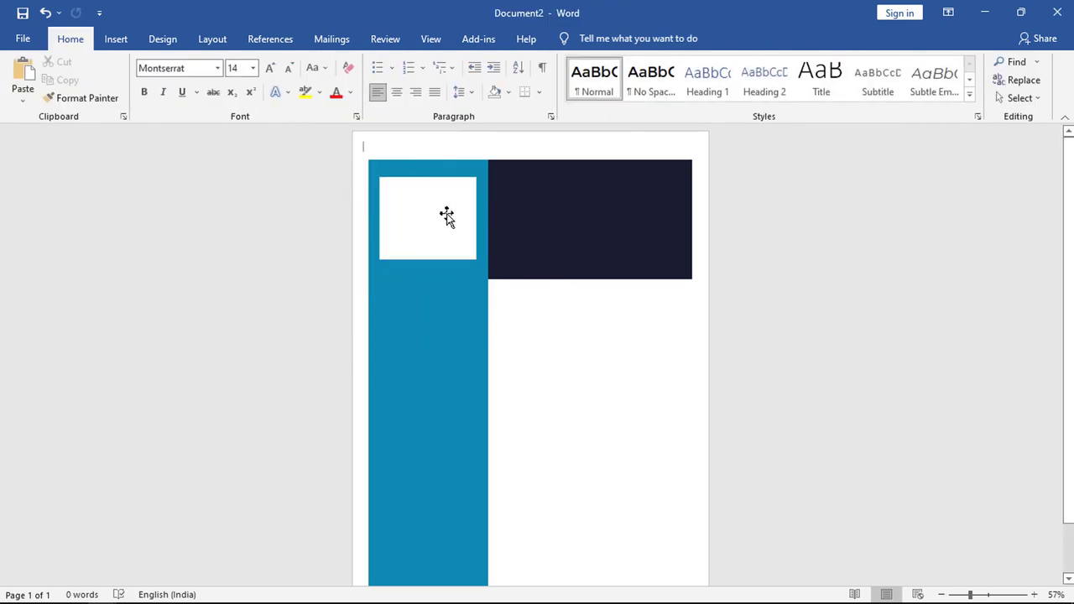
Nudge the white rectangle up and stretch its height to 5.45 cm
left_click(446, 214)
key("Up")
key("Up")
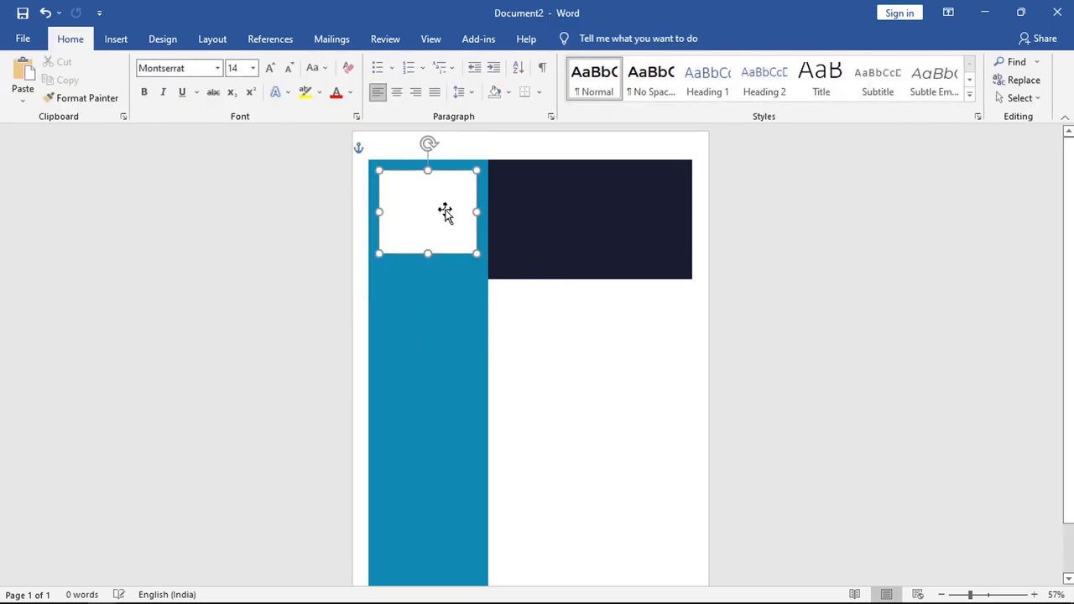
left_click(429, 253)
left_click_drag(429, 253, 429, 264)
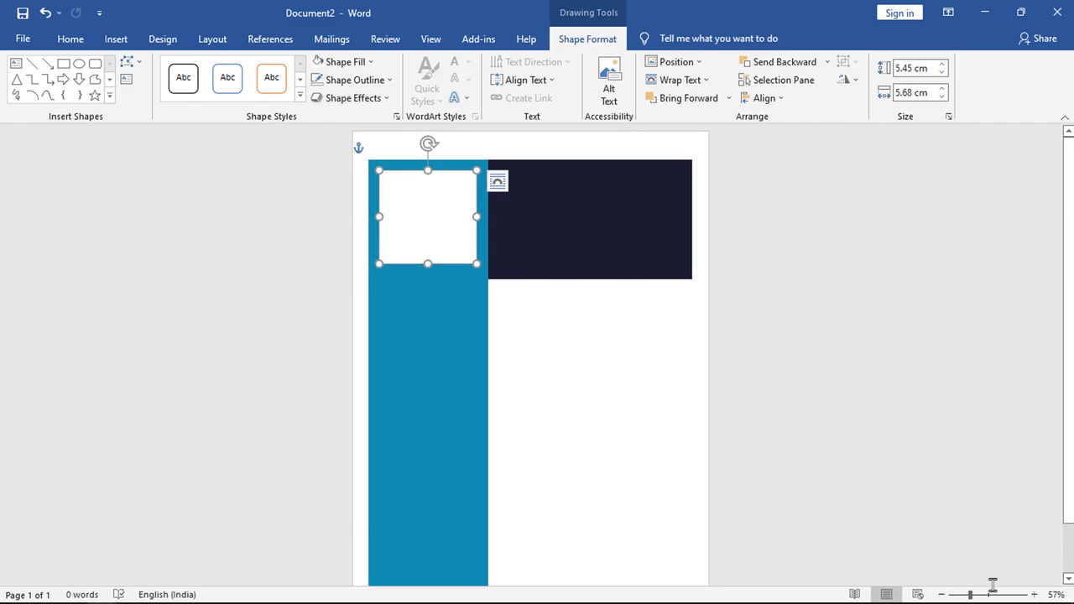
Raise the white photo frame's height in the teal column to 6 cm
left_click_drag(971, 595, 989, 595)
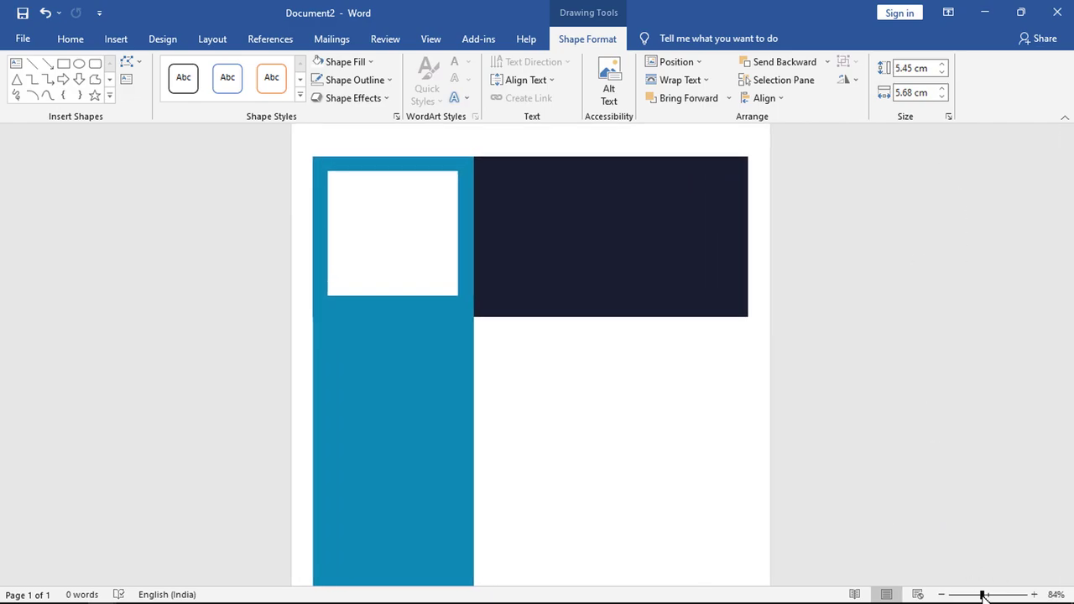
scroll(609, 428, "up", 1)
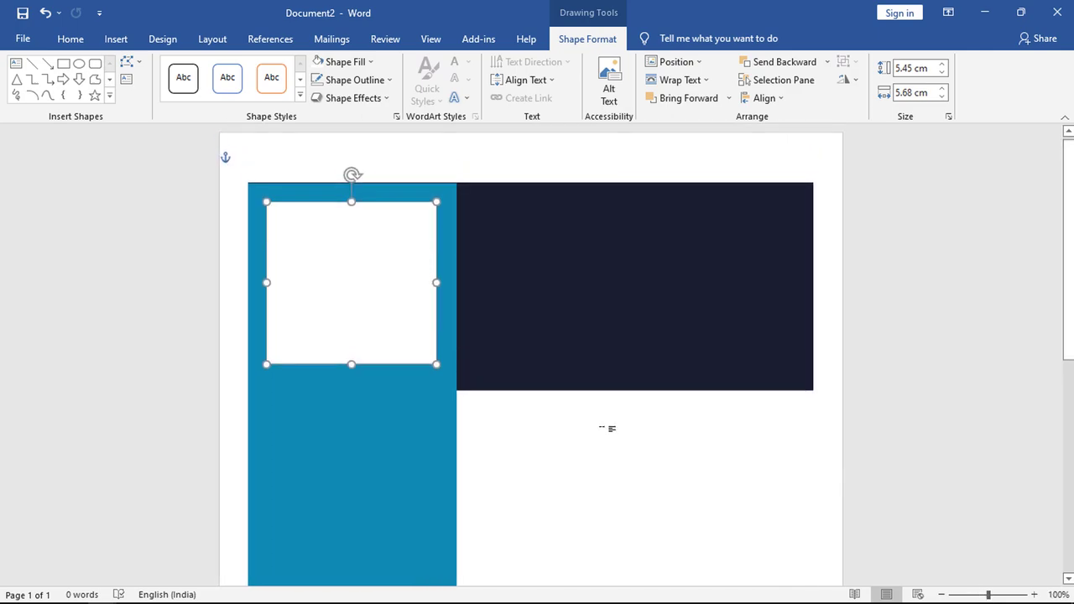
left_click(598, 448)
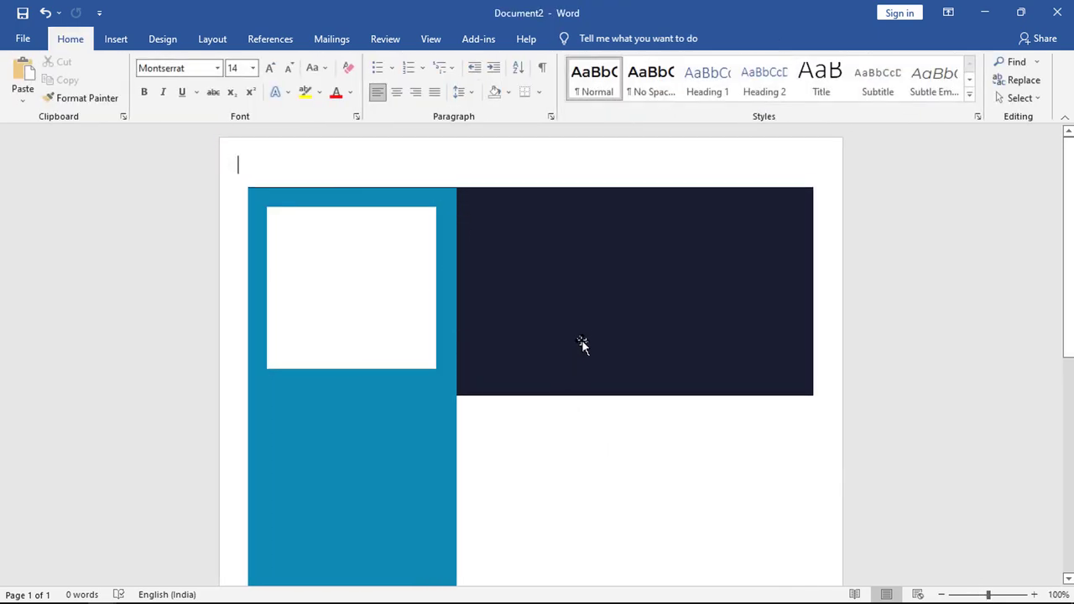
left_click(590, 288)
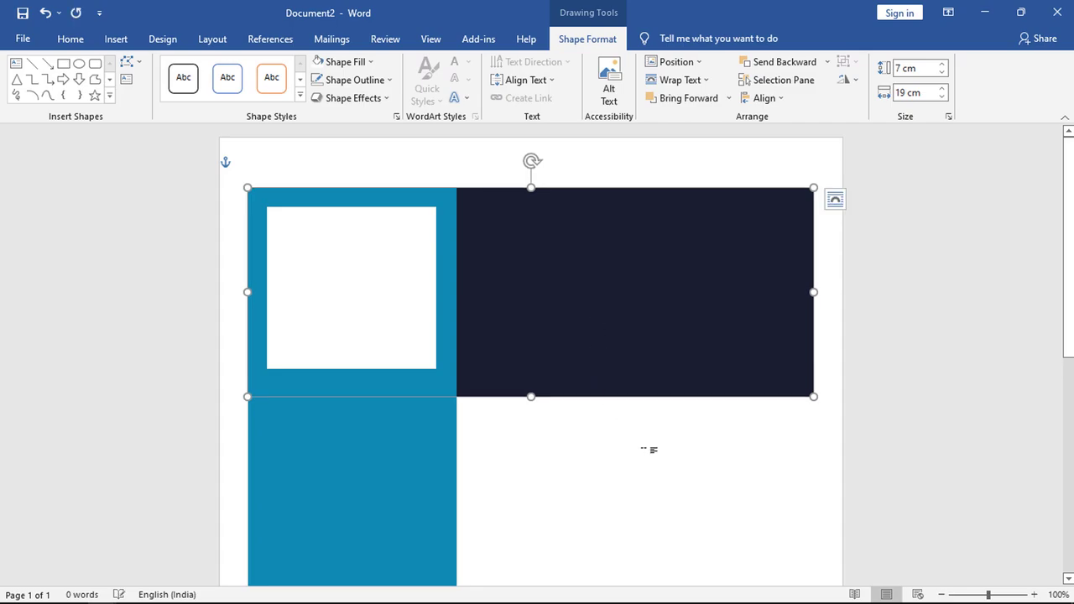
left_click(647, 449)
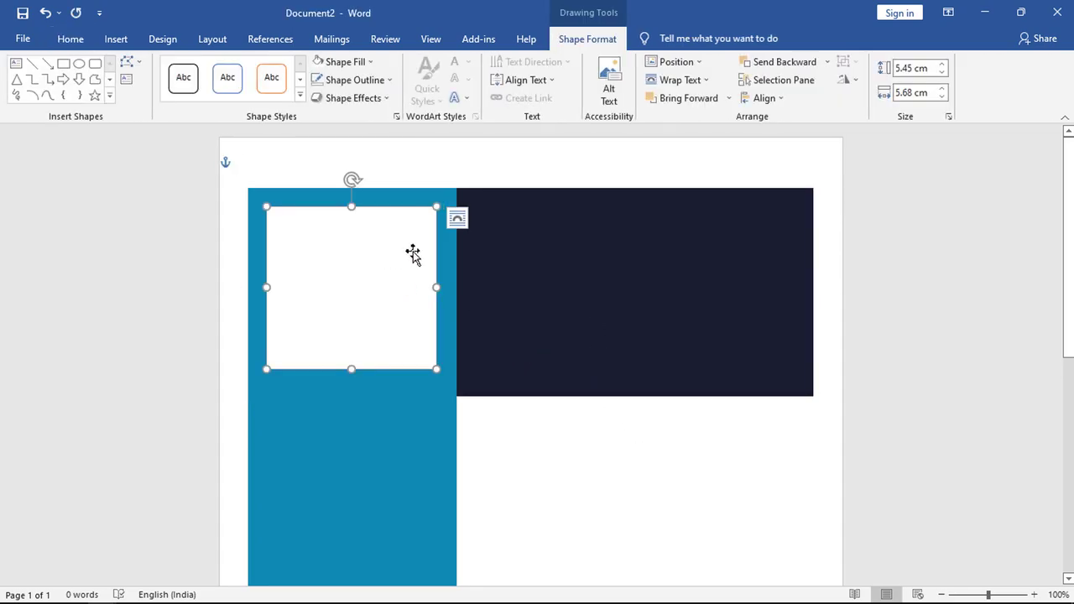
left_click(942, 66)
left_click(942, 66)
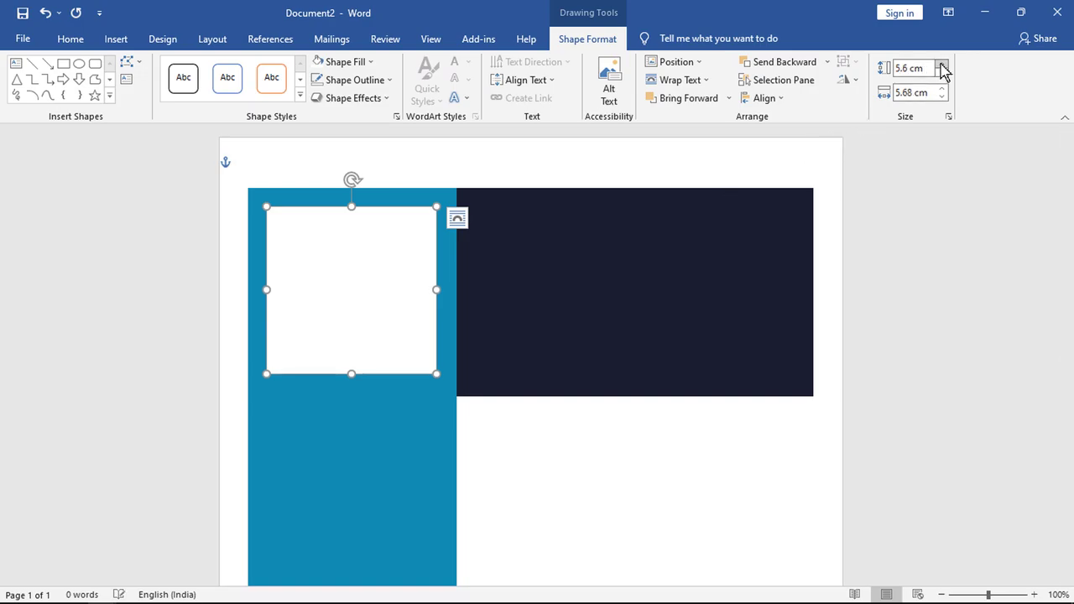
left_click(941, 66)
left_click(942, 66)
left_click(941, 66)
left_click(942, 66)
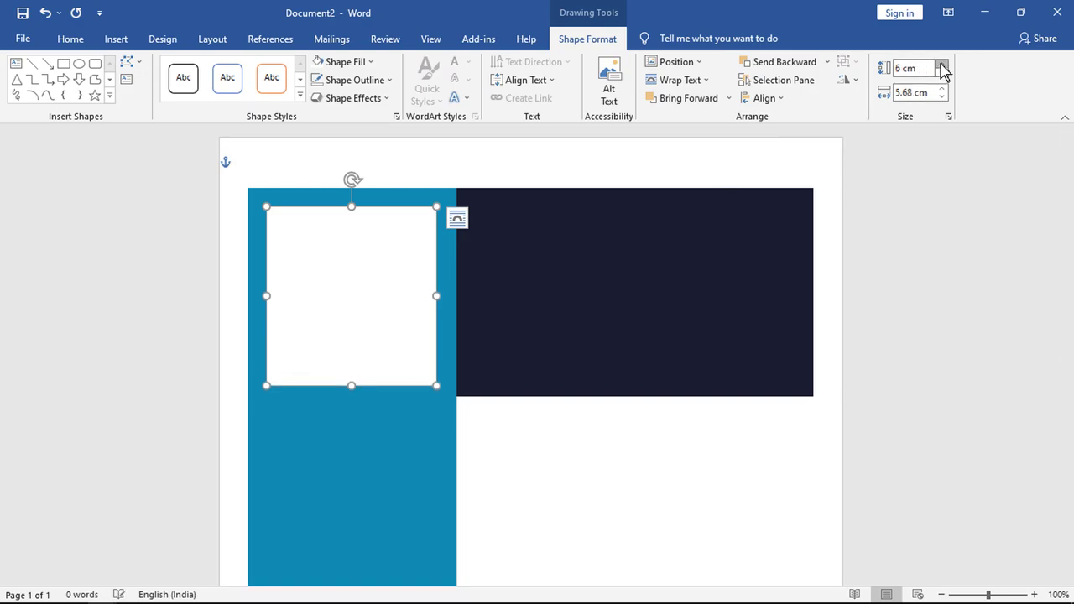
Widen the white frame to about 5.8 cm and nudge it slightly left
left_click(941, 89)
left_click(942, 89)
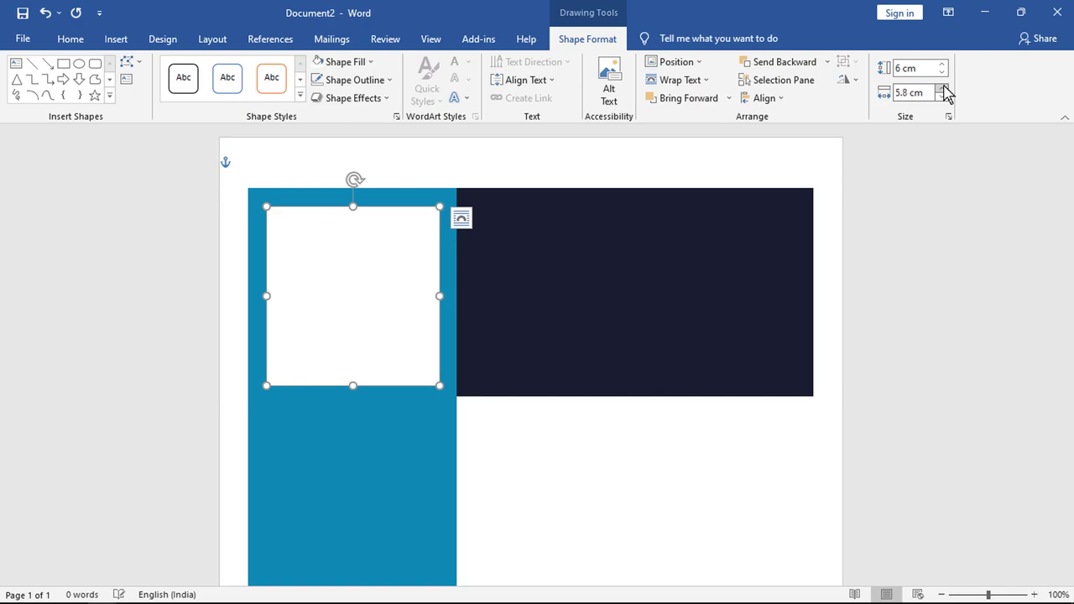
left_click(942, 89)
left_click(446, 316)
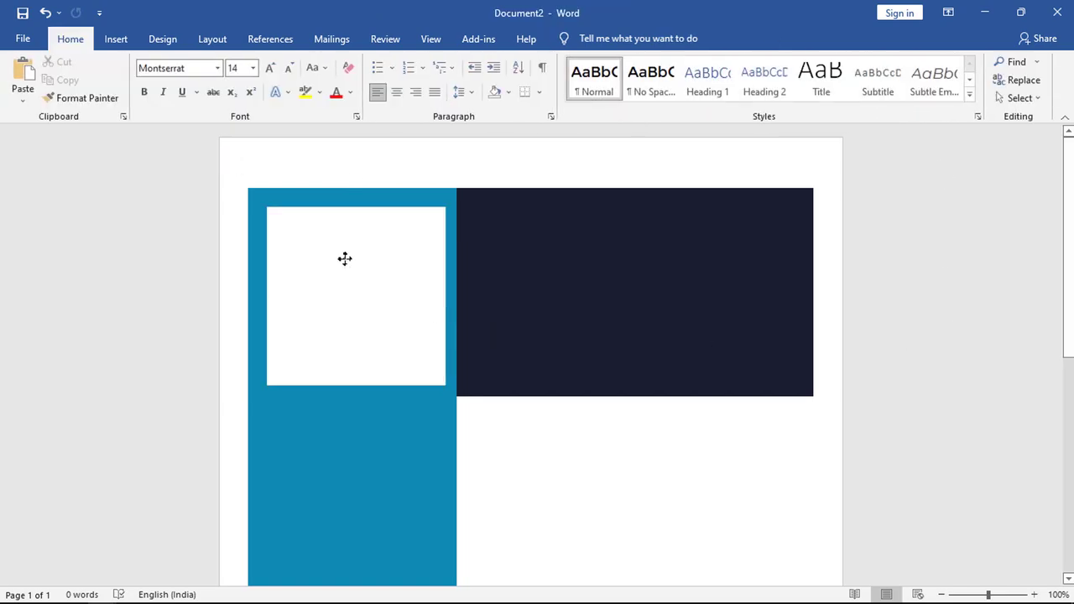
left_click_drag(345, 256, 341, 258)
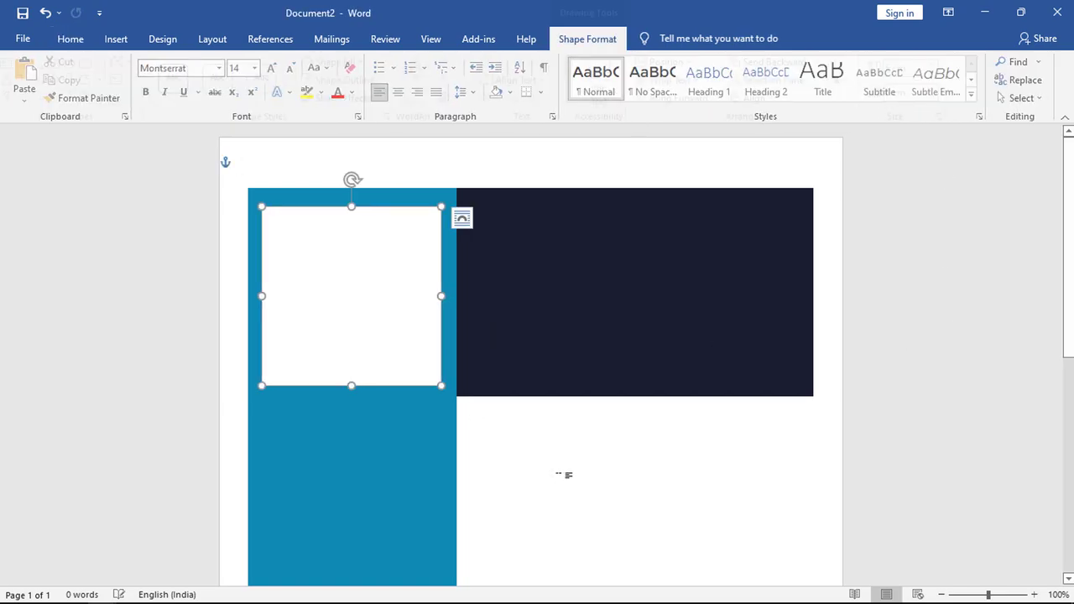
left_click(564, 470)
Copy the white frame and move the pasted copy over the navy header
right_click(396, 256)
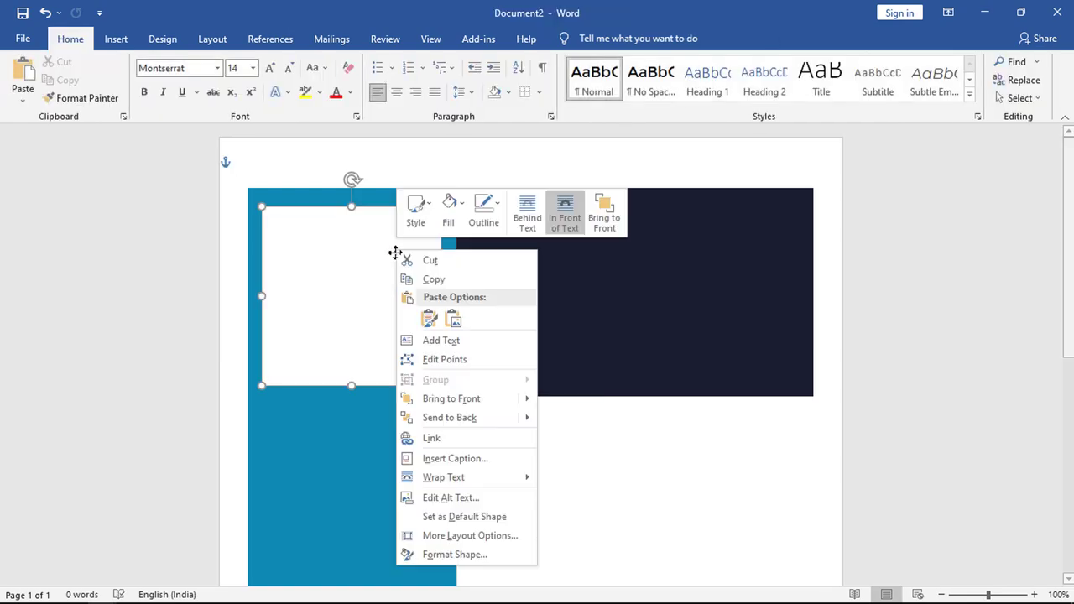
left_click(426, 280)
right_click(551, 480)
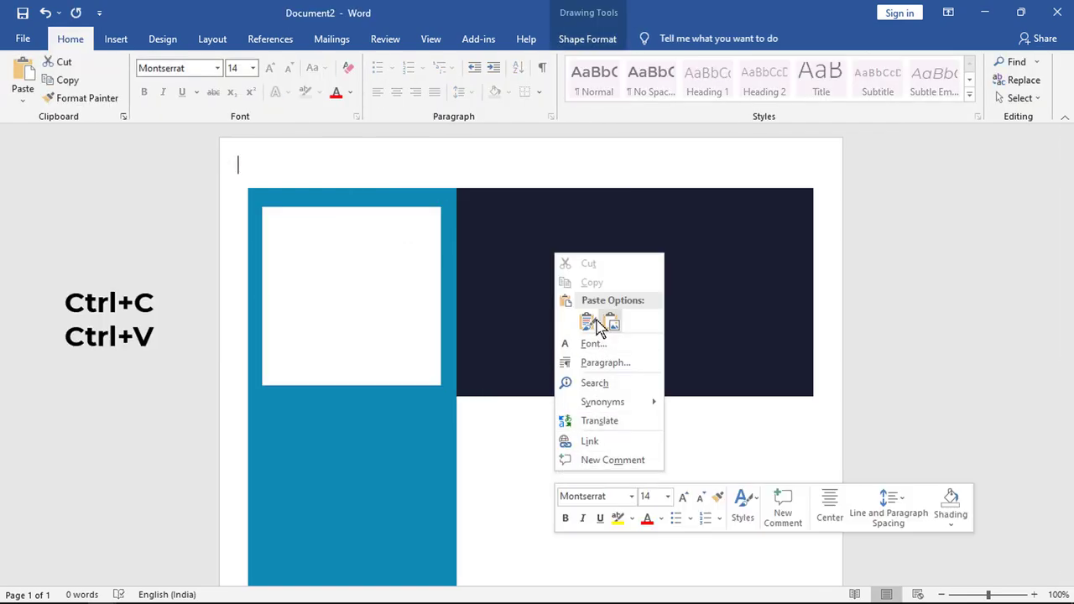
left_click(594, 323)
left_click_drag(398, 250, 554, 326)
Reduce the copied frame's height to 5 cm
left_click(593, 39)
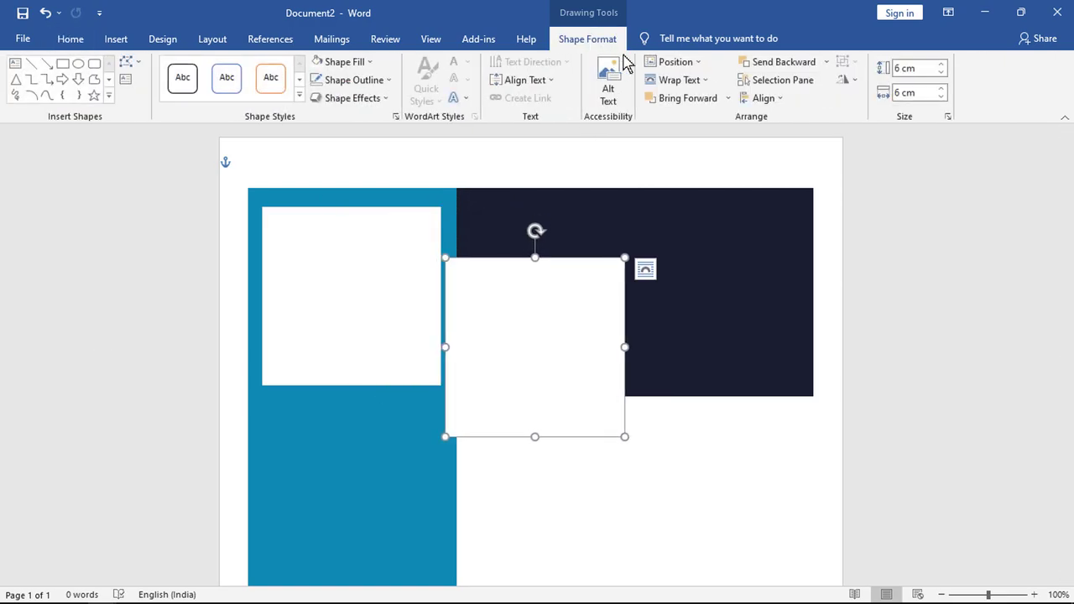
left_click(942, 73)
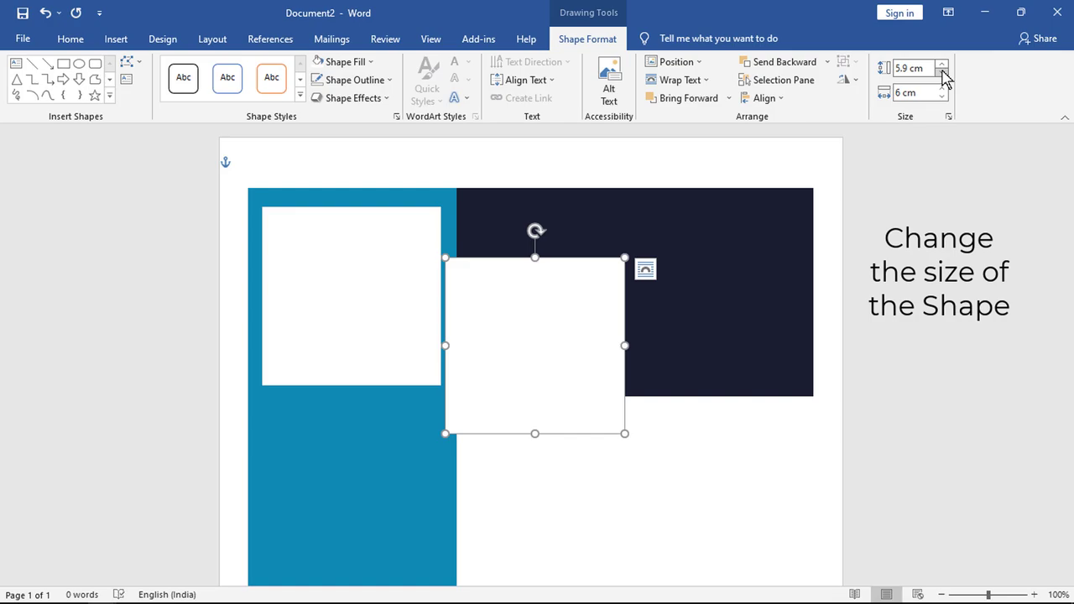
left_click(942, 73)
left_click(942, 73)
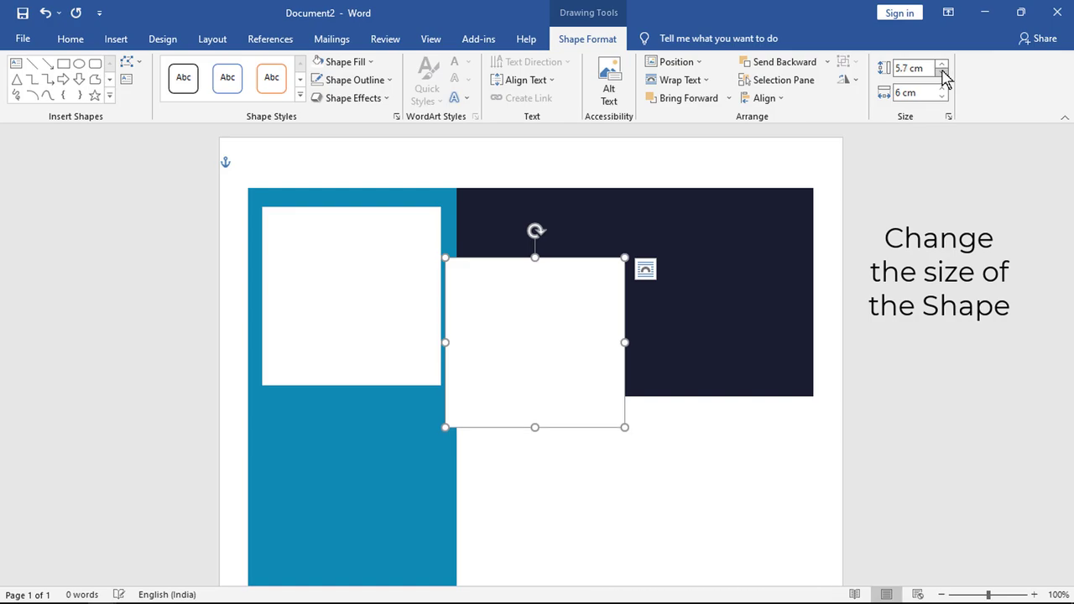
left_click(942, 73)
left_click(943, 73)
left_click(942, 73)
left_click(942, 73)
left_click(943, 73)
left_click(942, 73)
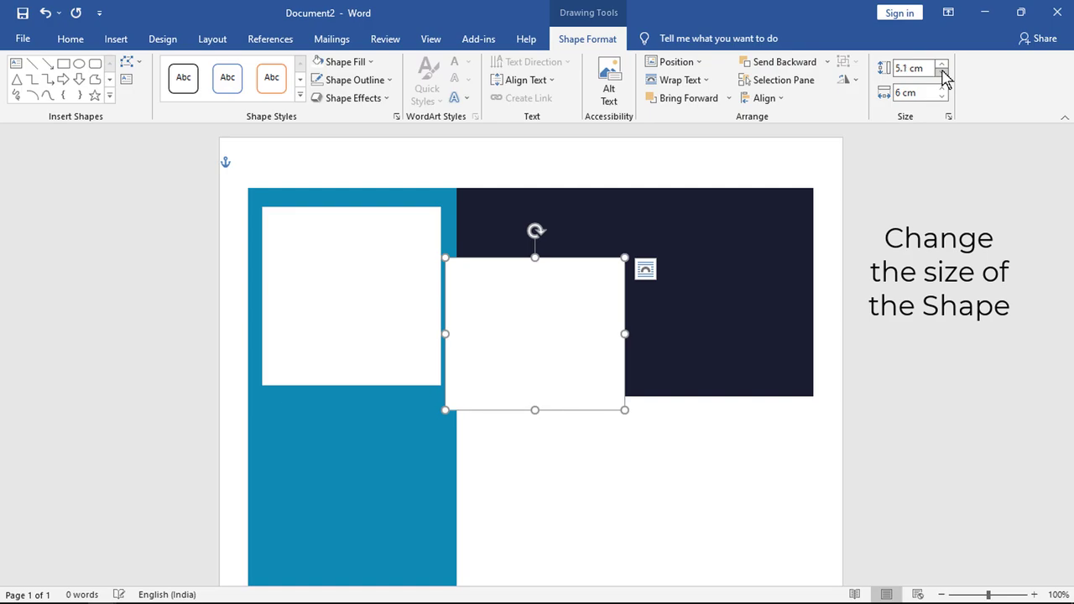
left_click(942, 73)
Narrow the copied frame's width to 5.3 cm
left_click(942, 96)
double_click(942, 96)
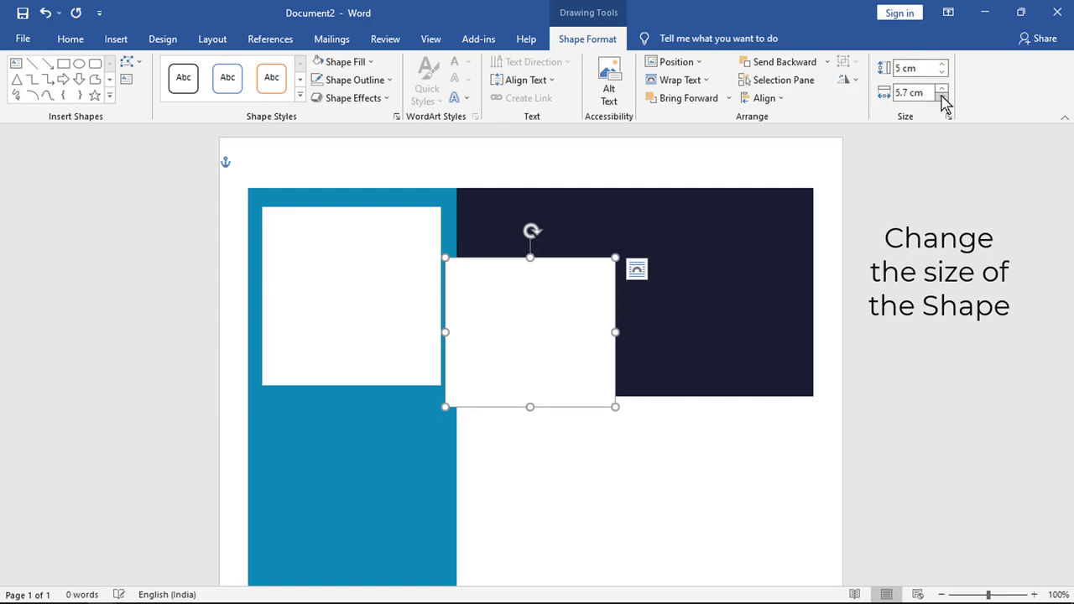
double_click(942, 96)
double_click(942, 96)
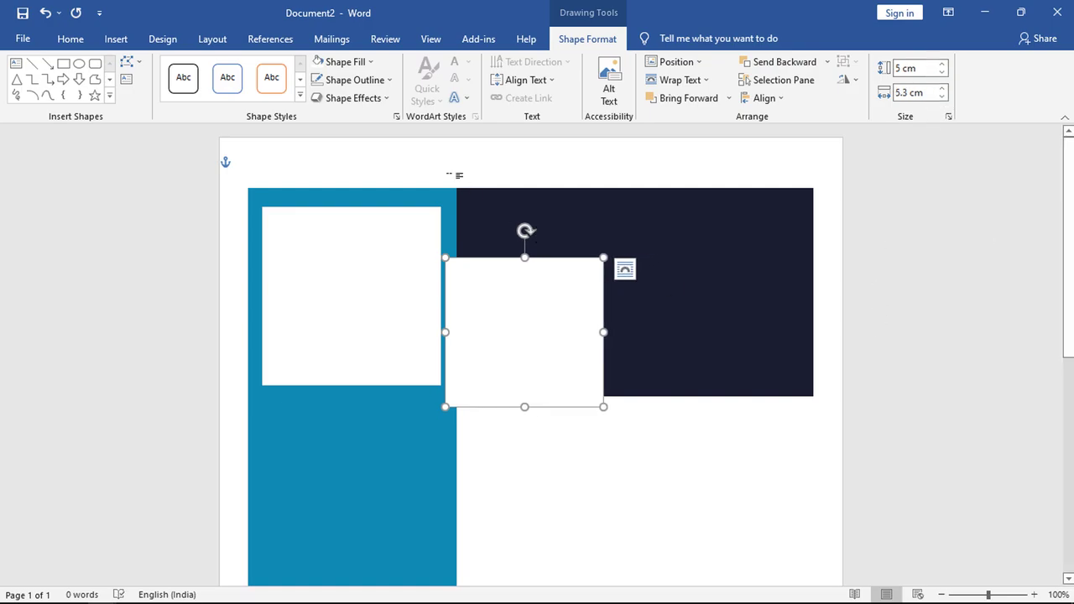
Fill the copied rectangle with picture '2' from a file
left_click(369, 62)
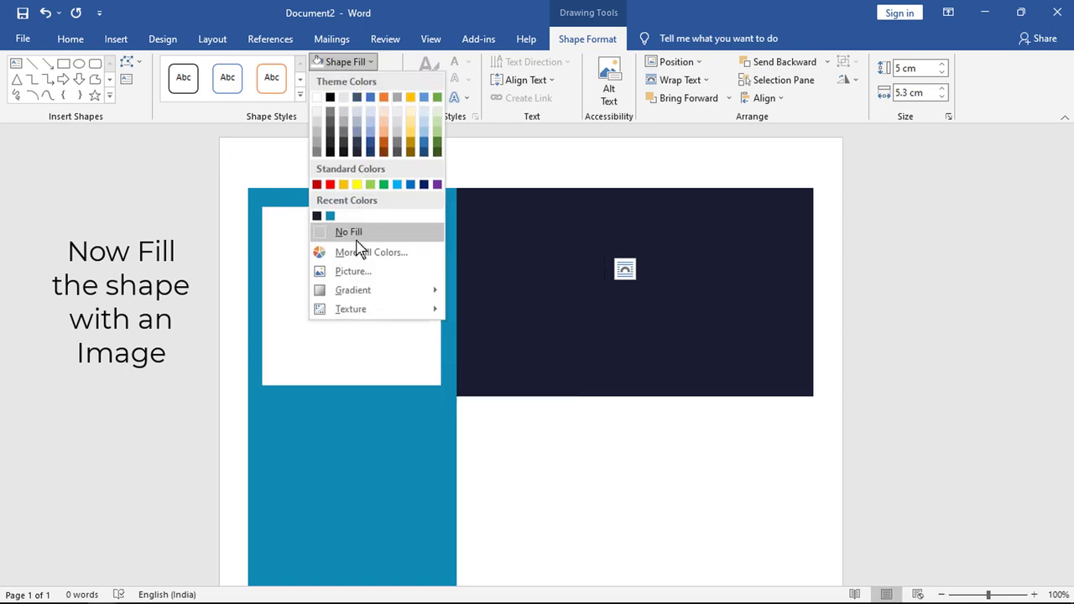
left_click(422, 279)
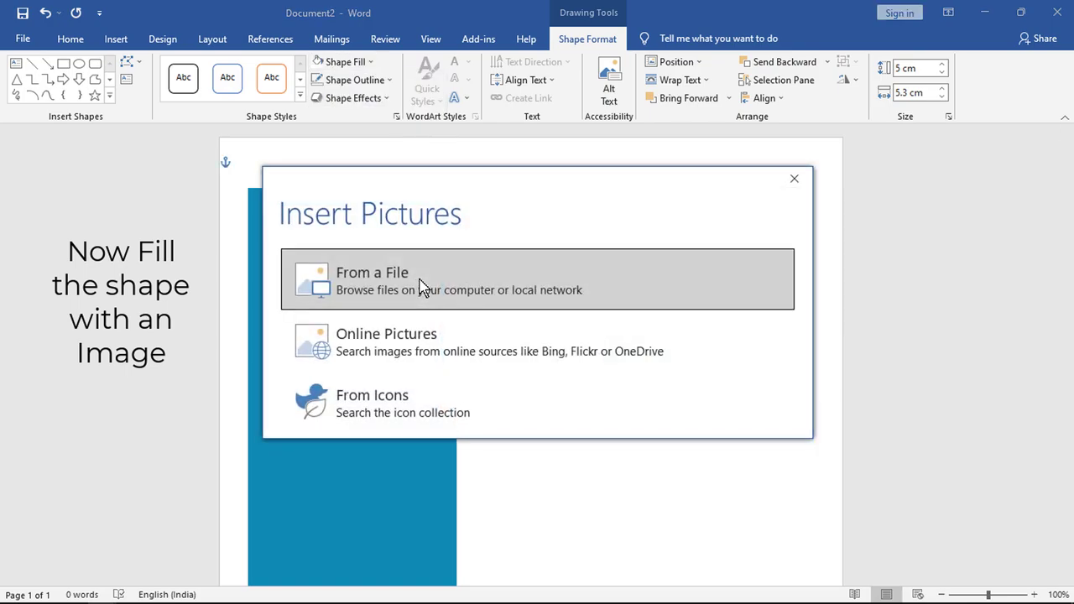
left_click(420, 280)
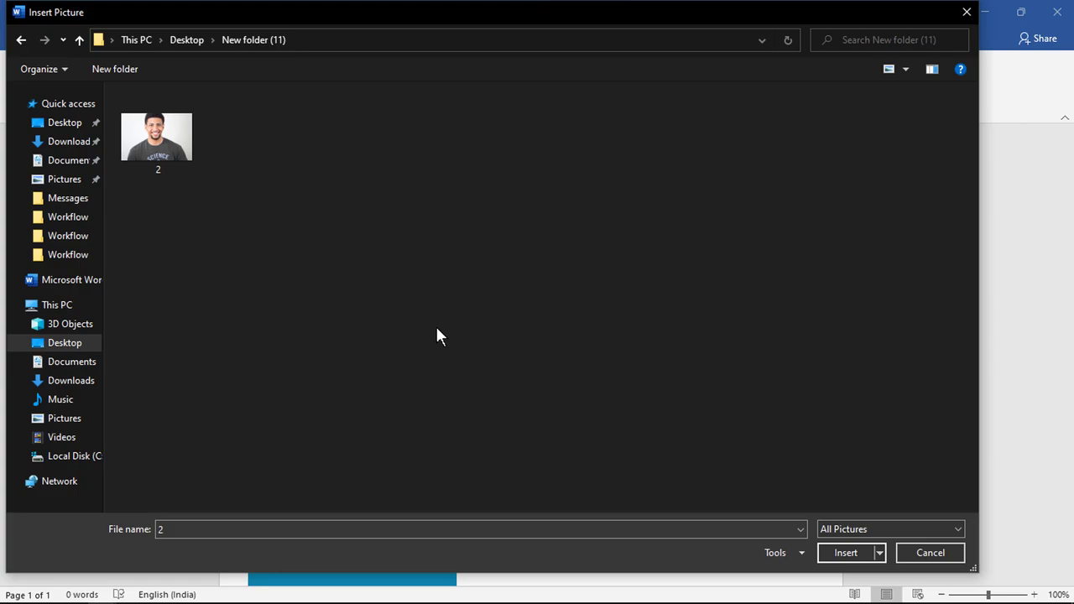
left_click(160, 139)
left_click(863, 550)
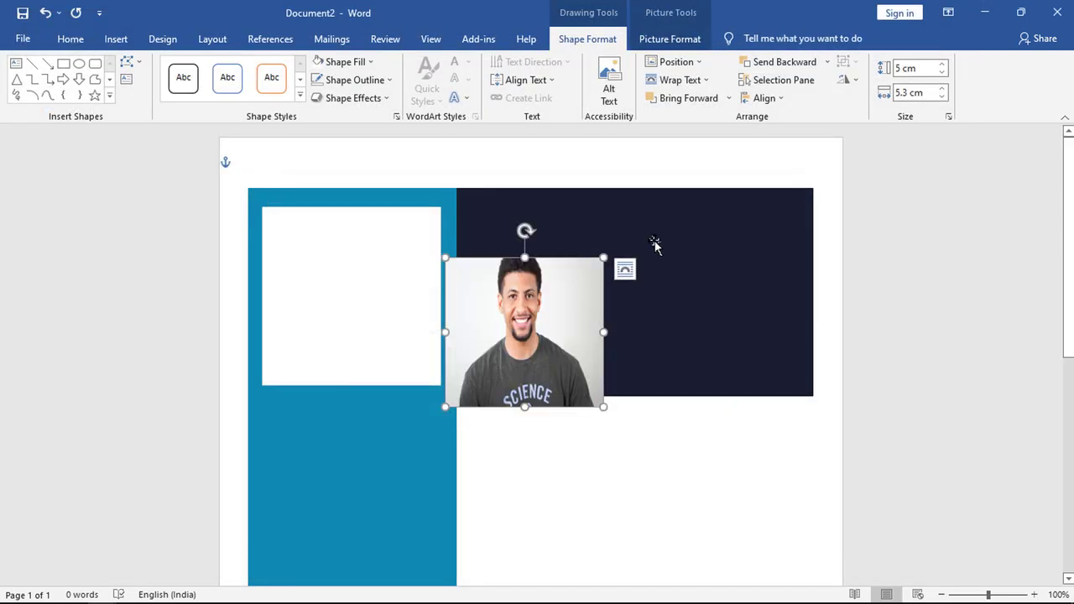
Crop the photo with the Fill option so it fills its shape
left_click(683, 43)
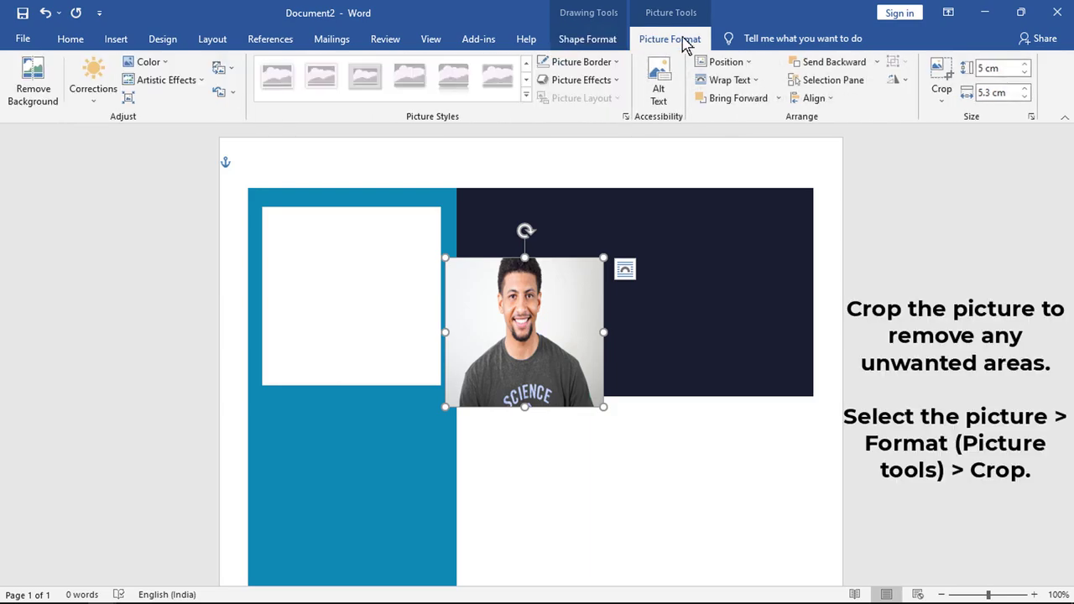
left_click(942, 97)
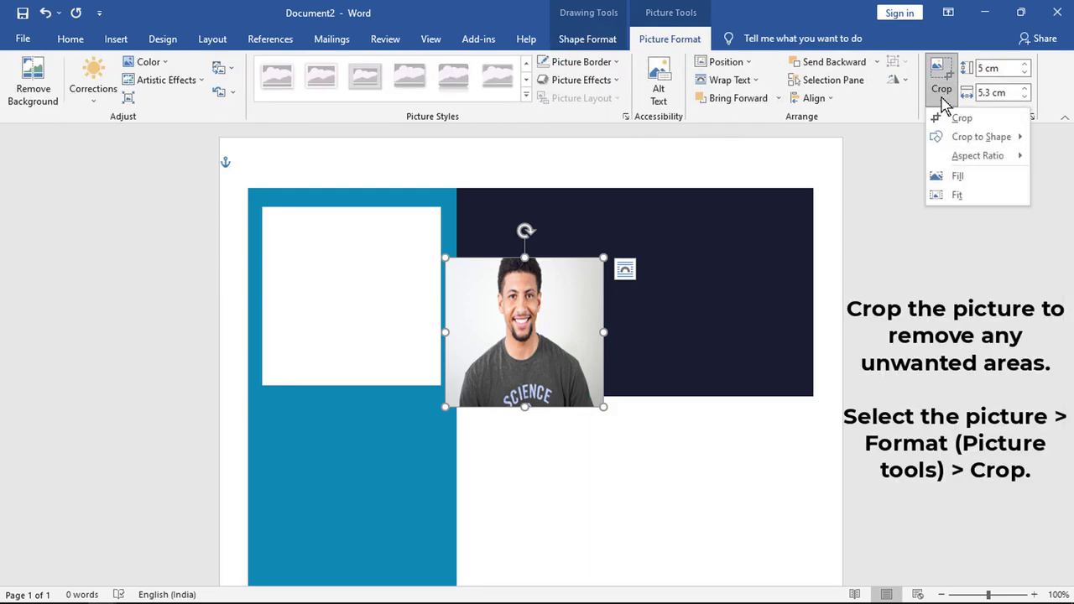
left_click(1011, 183)
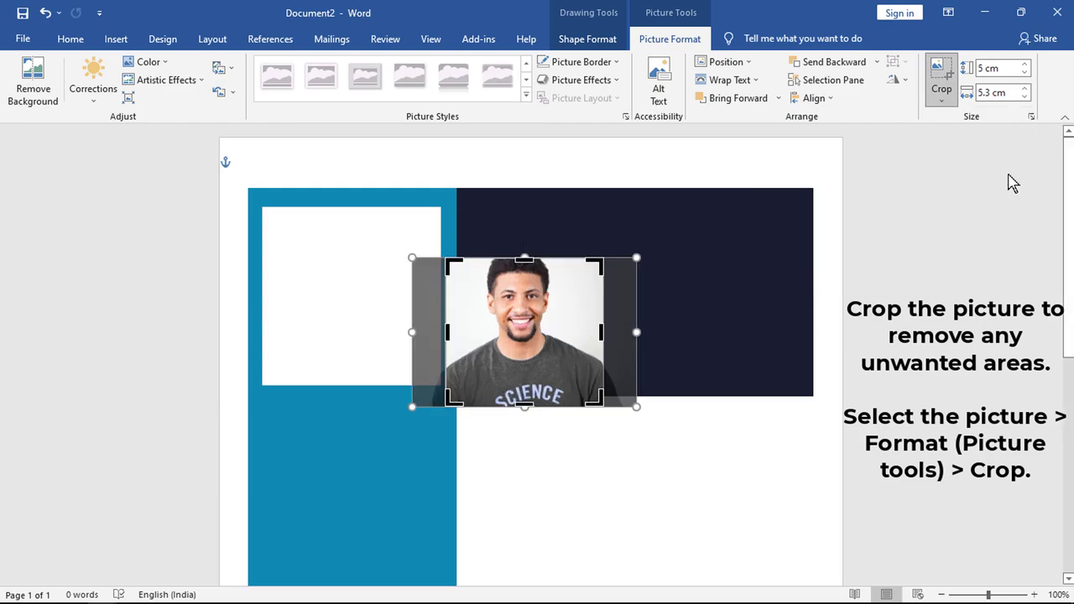
left_click_drag(556, 319, 561, 319)
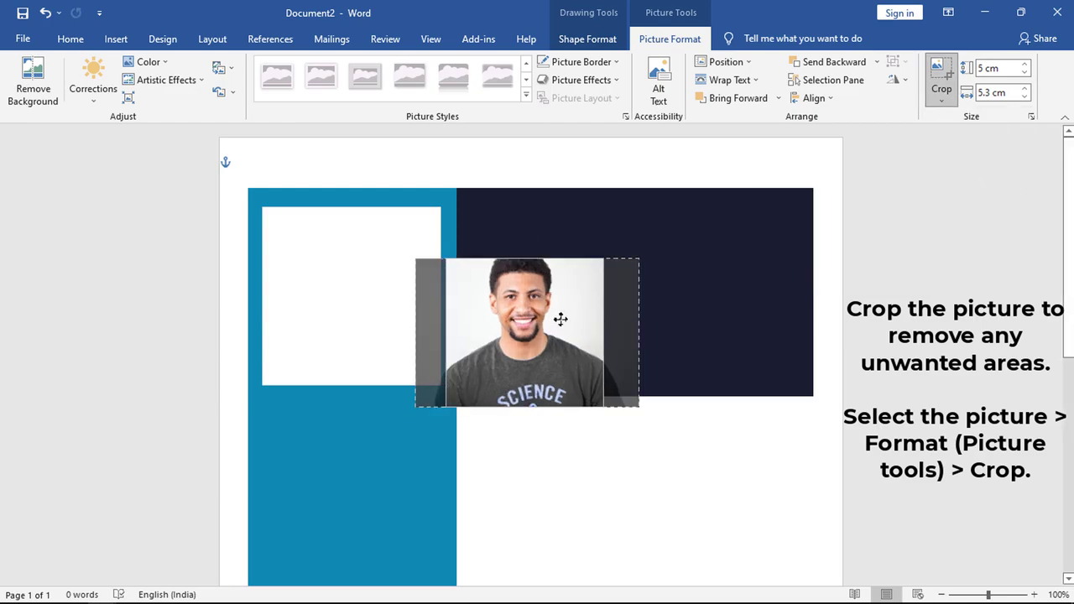
left_click(940, 74)
Move the cropped photo into the white frame on the teal column
left_click_drag(553, 312, 399, 271)
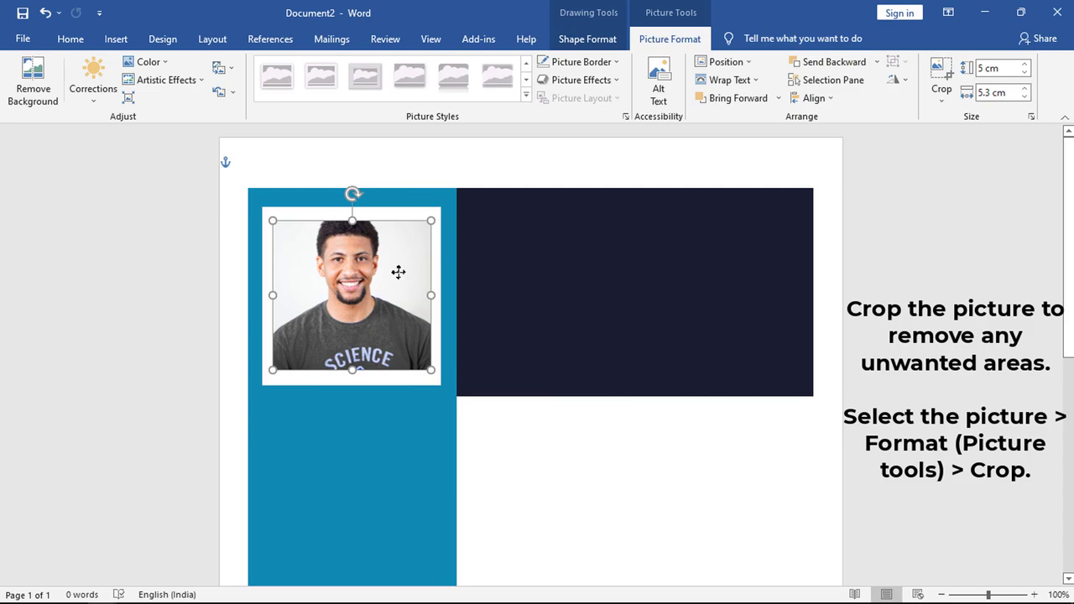
left_click(689, 522)
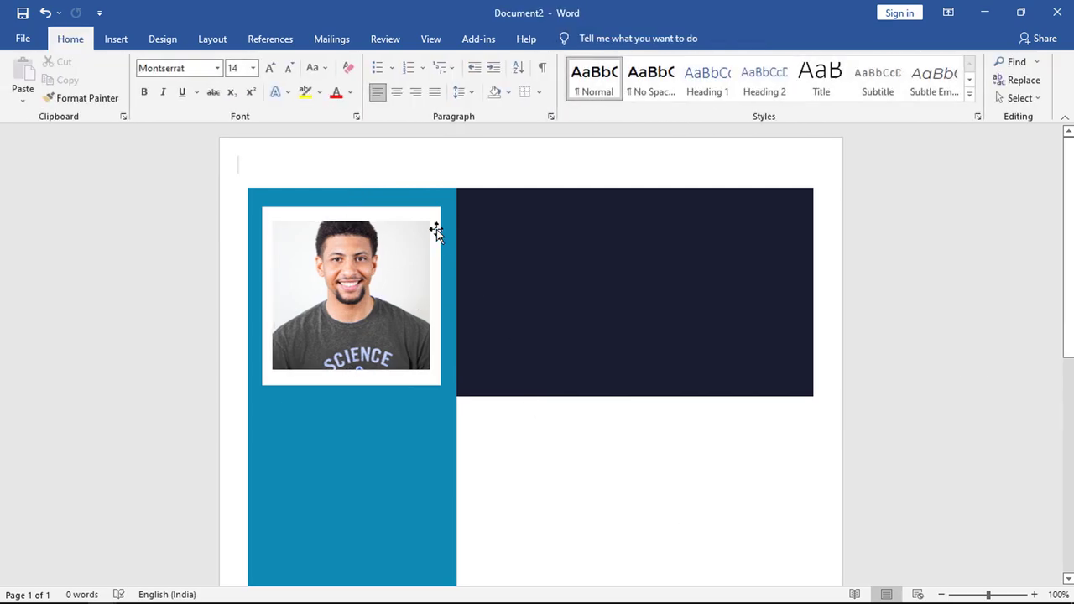
left_click(421, 195)
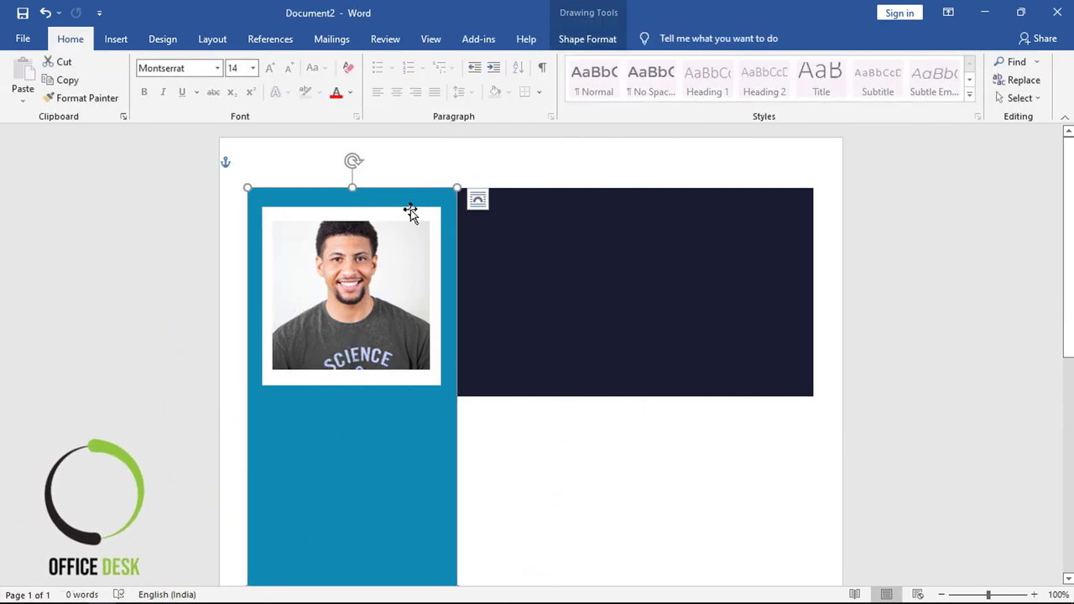
Align the photo Center and Middle relative to its white frame
left_click(412, 210)
left_click(402, 254, "ctrl")
left_click(663, 40)
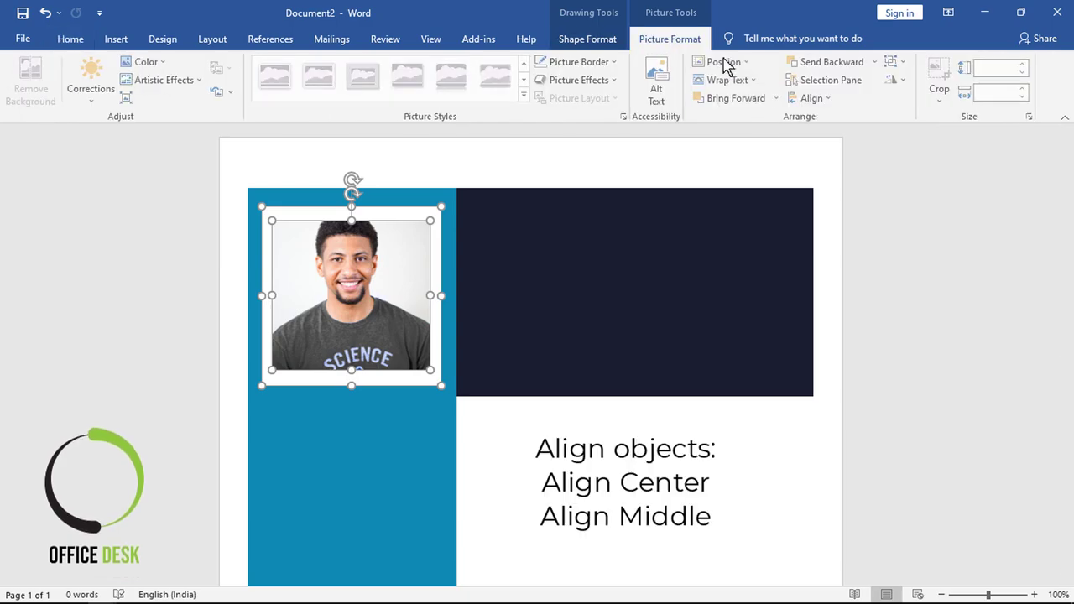
left_click(810, 102)
left_click(831, 136)
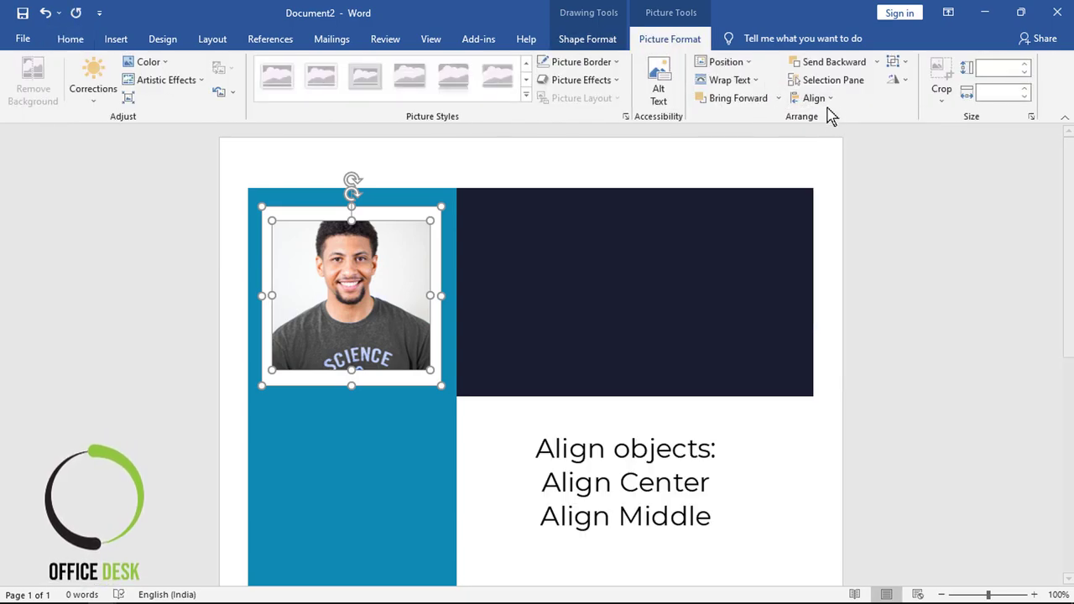
left_click(816, 99)
left_click(814, 195)
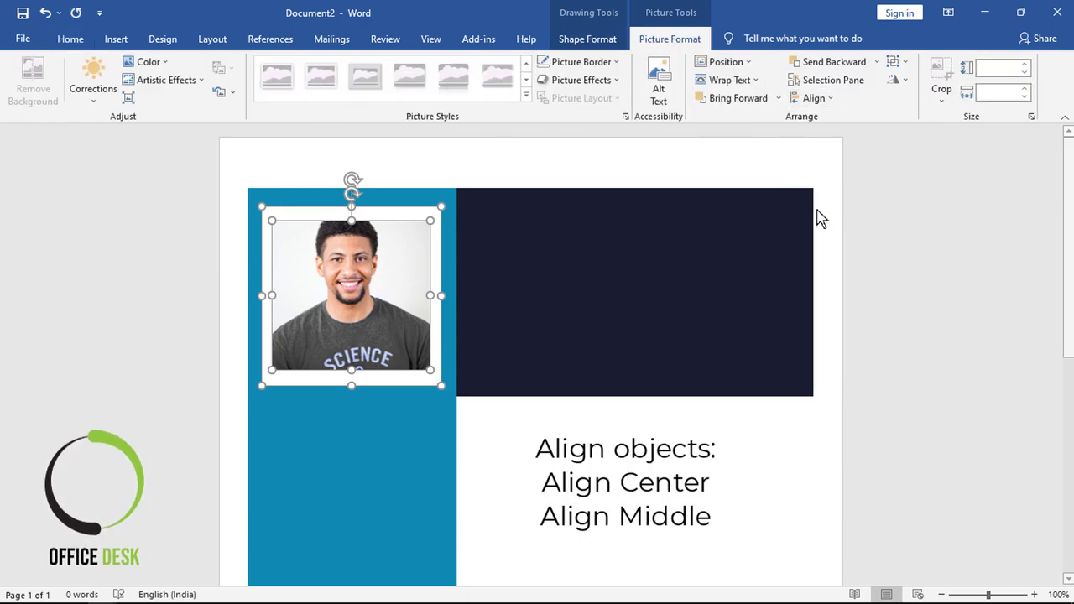
left_click(895, 278)
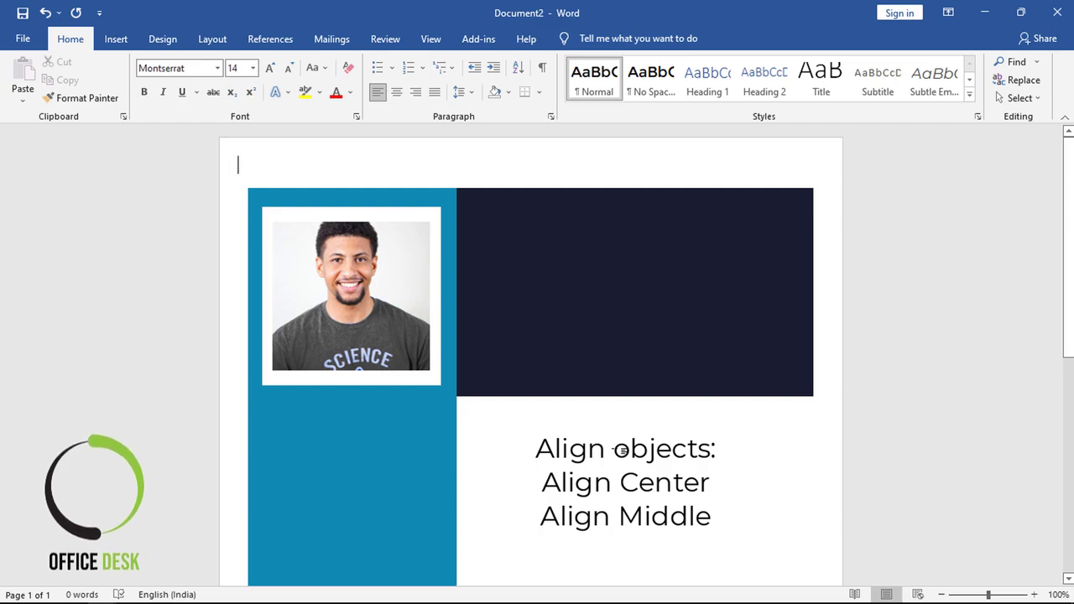
Draw a text box across the top of the navy header
left_click(114, 38)
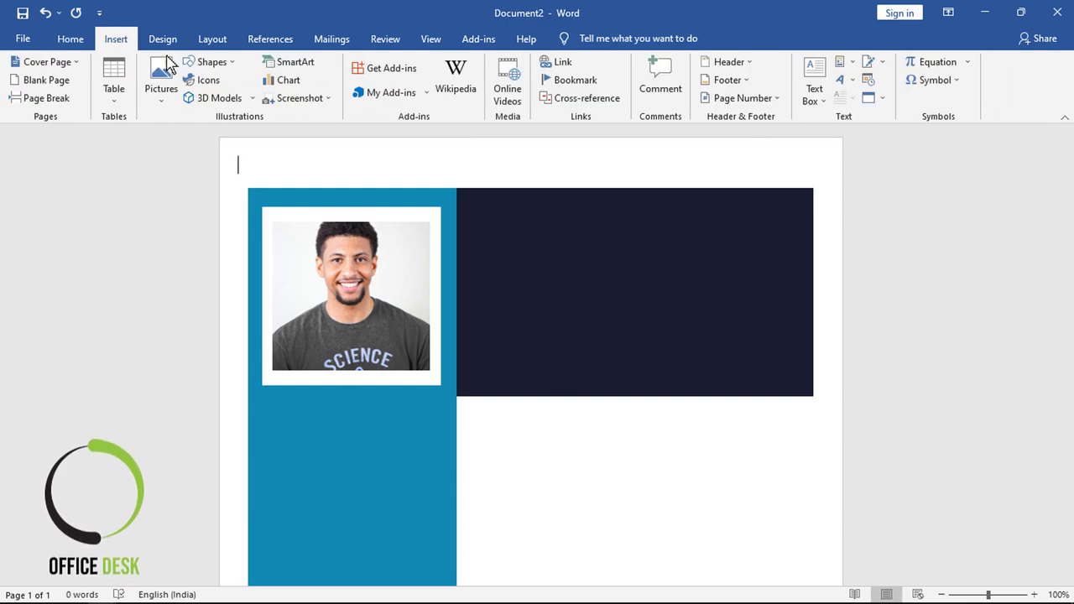
left_click(234, 66)
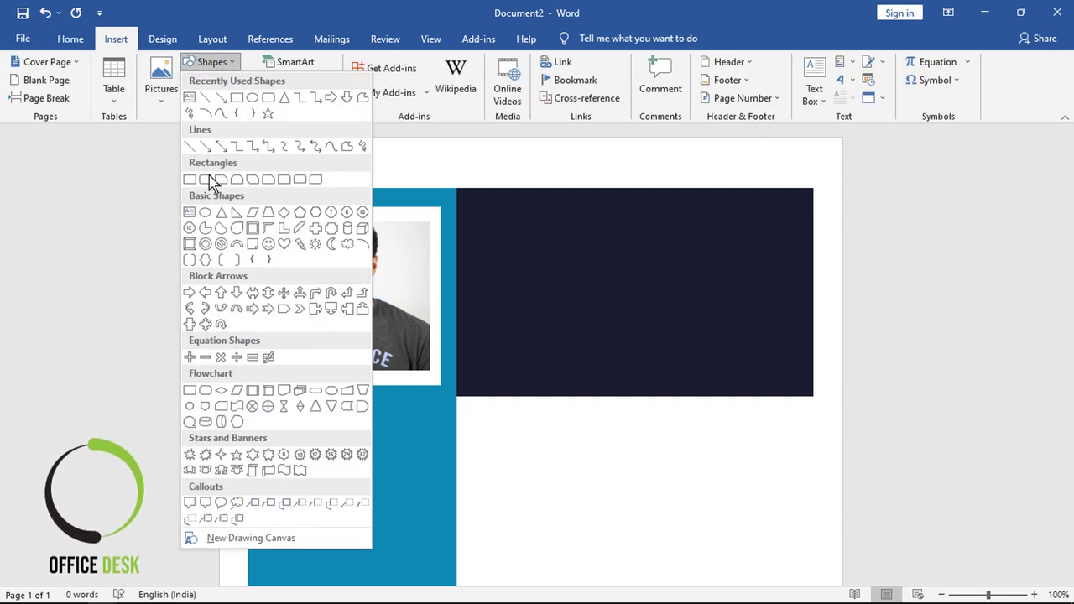
left_click(189, 213)
mouse_move(468, 214)
left_mouse_down()
mouse_move(777, 278)
mouse_move(786, 269)
left_mouse_up()
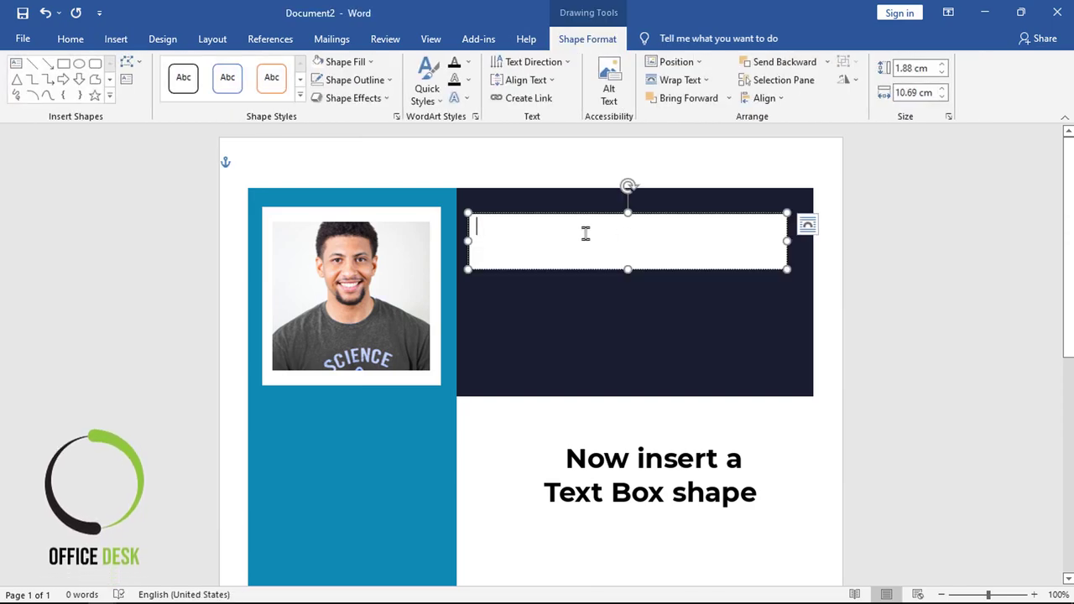
Type 'Full Name' in the text box and make the box slightly taller
type("jo")
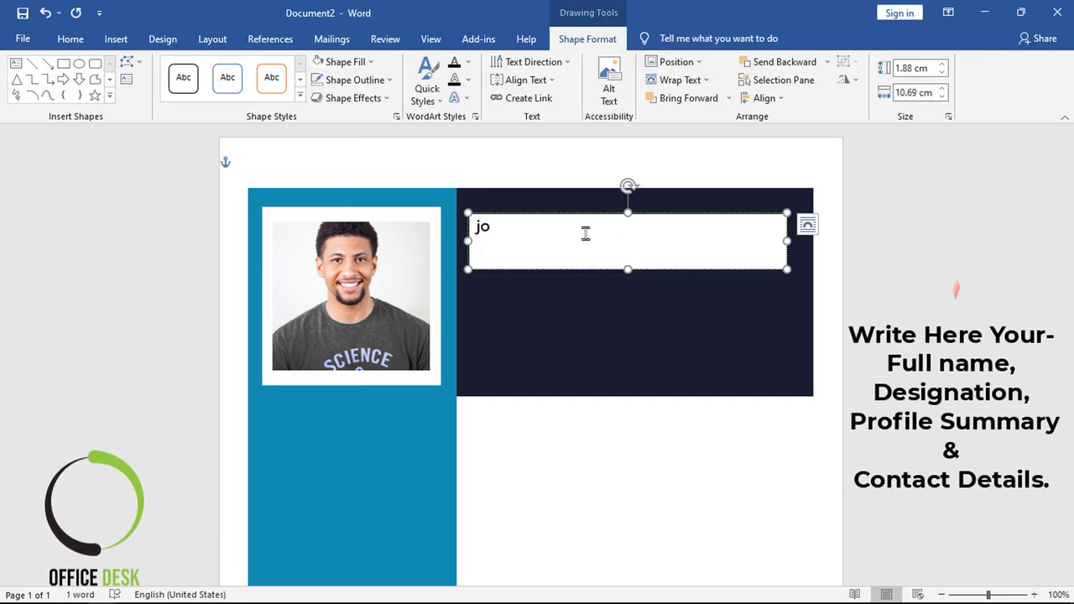
key("BackSpace")
key("BackSpace")
type("Full ")
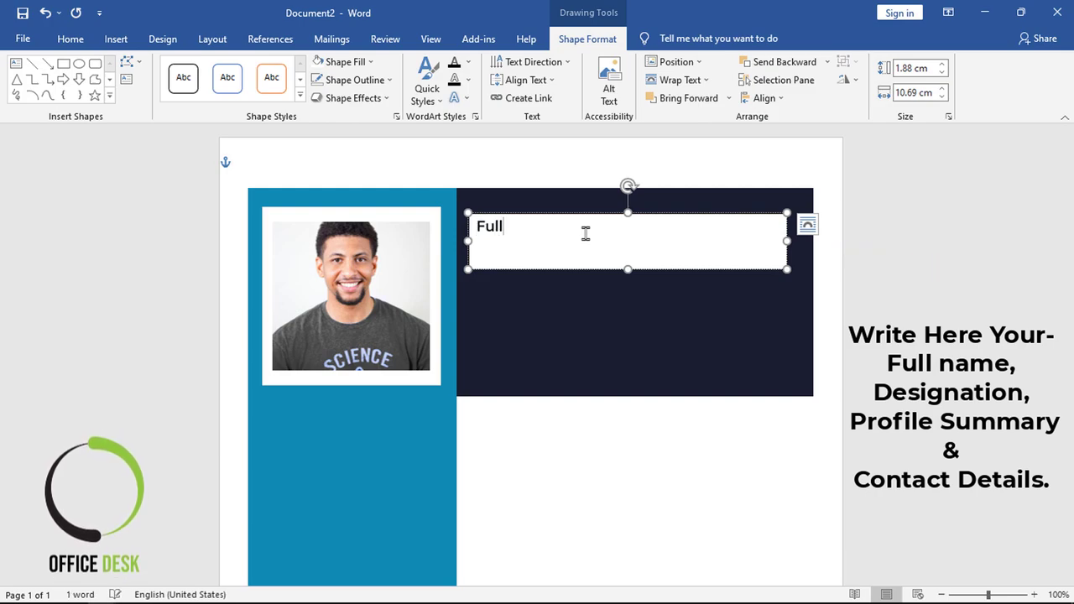
type("Name")
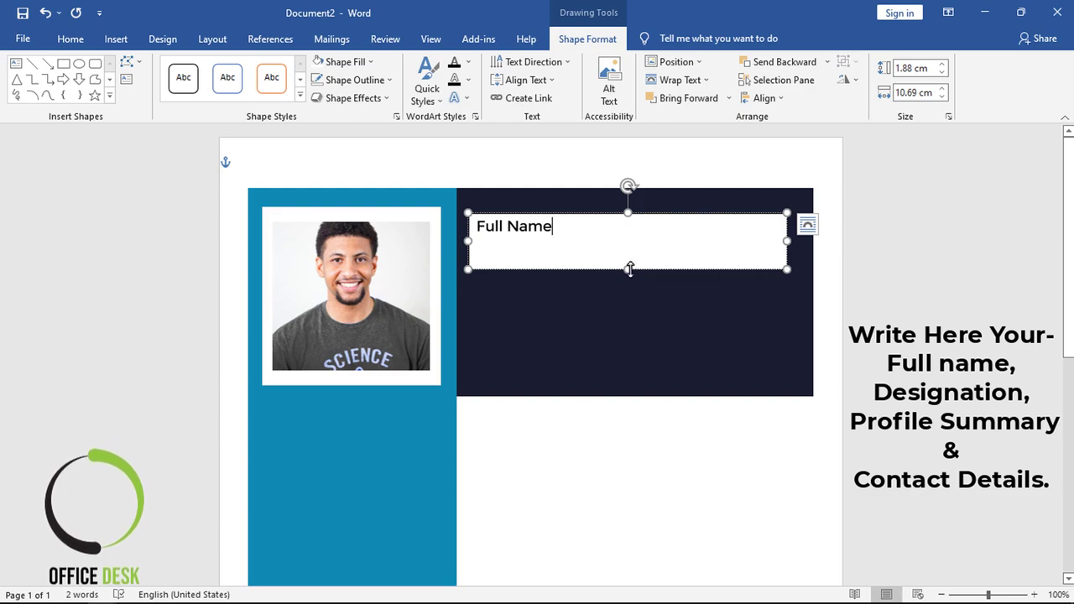
left_click_drag(627, 269, 629, 279)
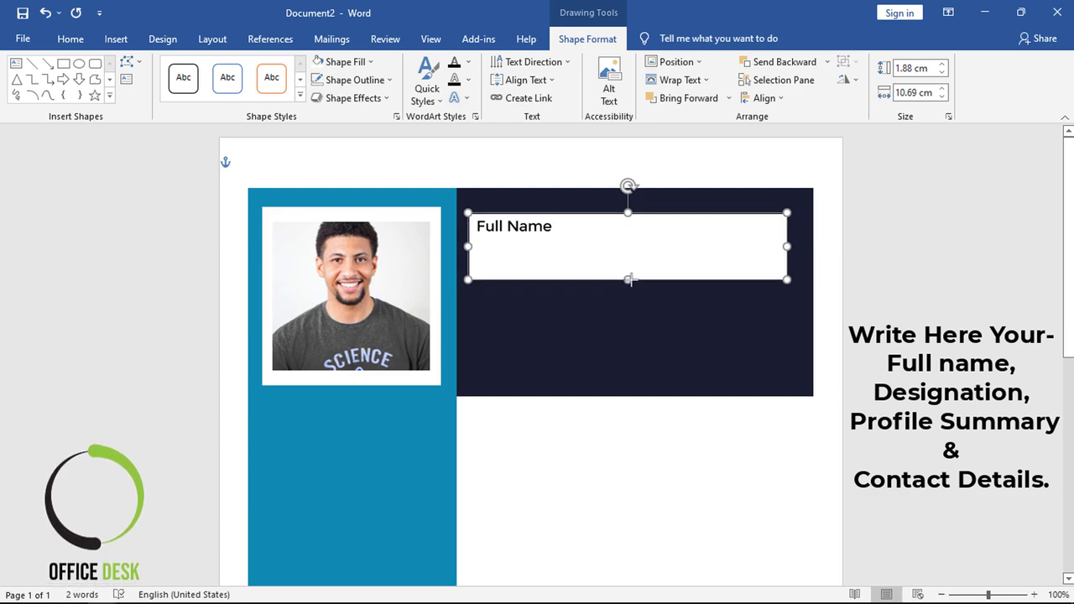
left_click(562, 233)
key("Return")
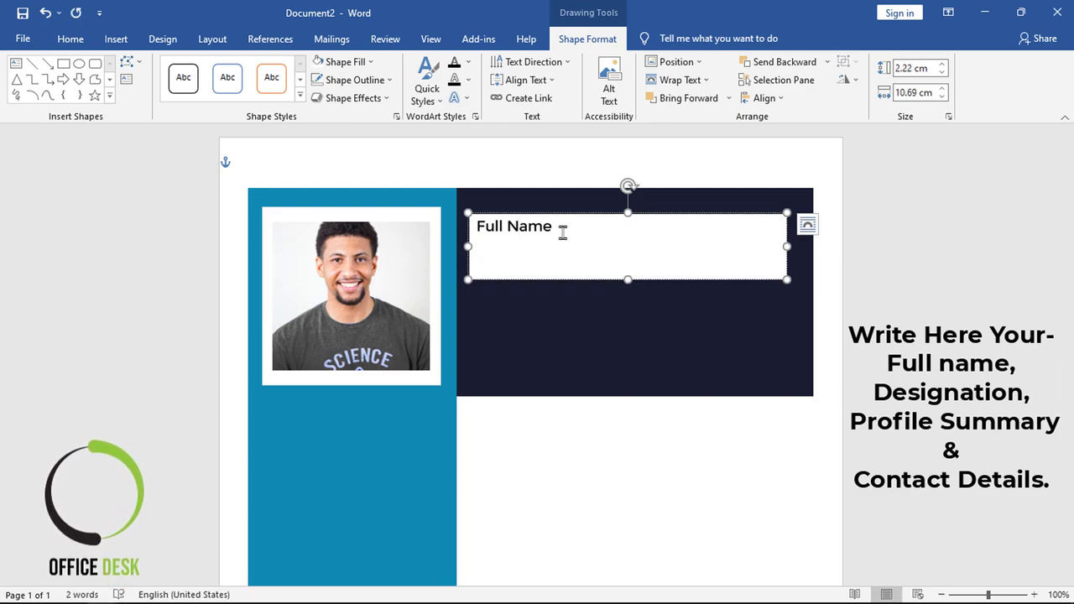
Add 'Your designation here' and the 'Write something about you…' line, enlarging the box
type("Your design")
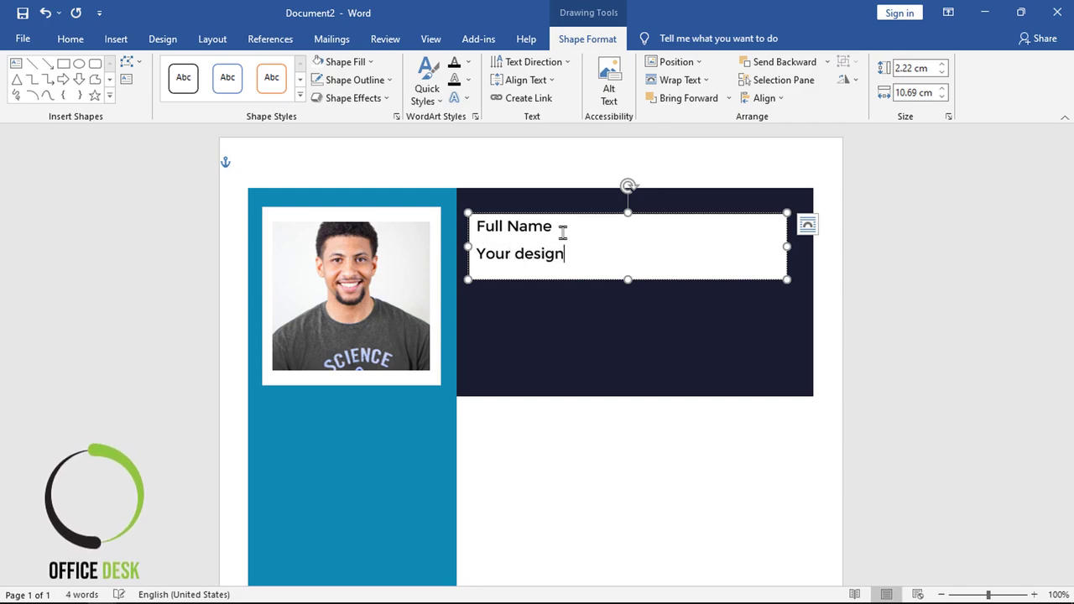
type("ation here")
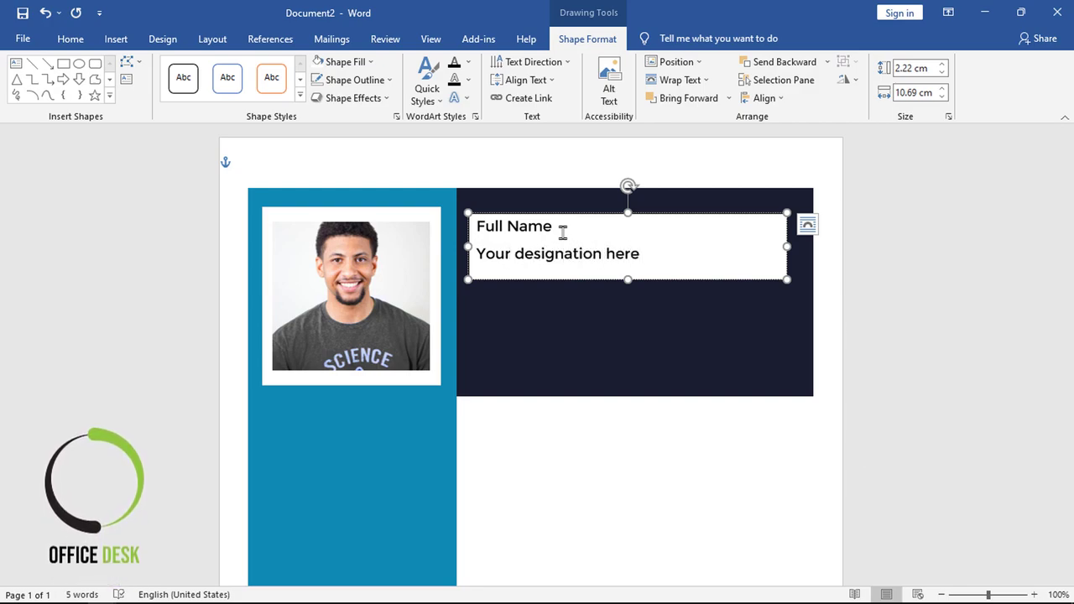
left_click_drag(627, 280, 628, 370)
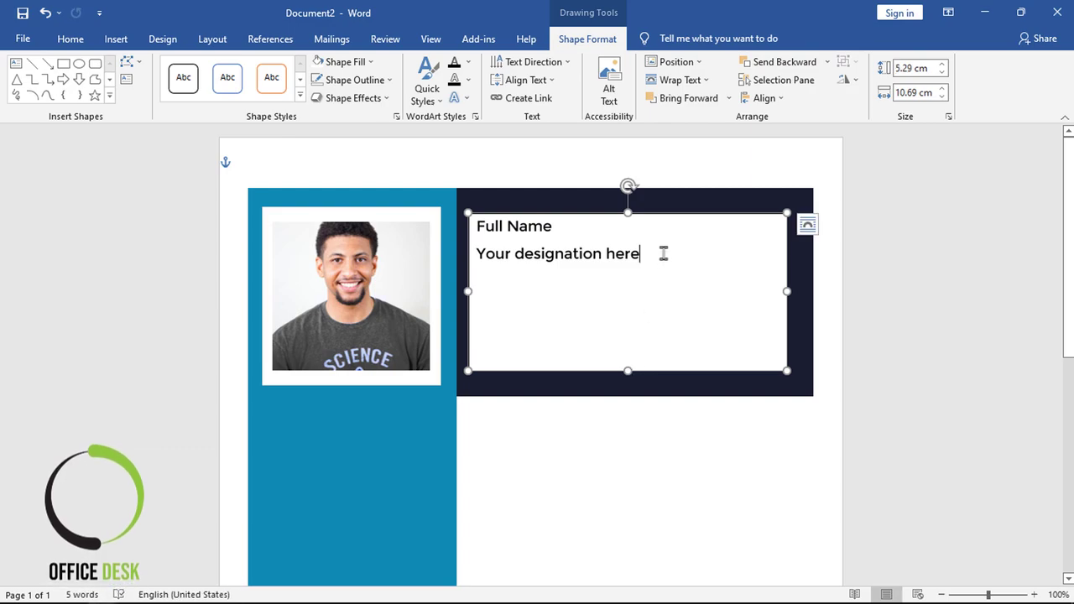
key("Return")
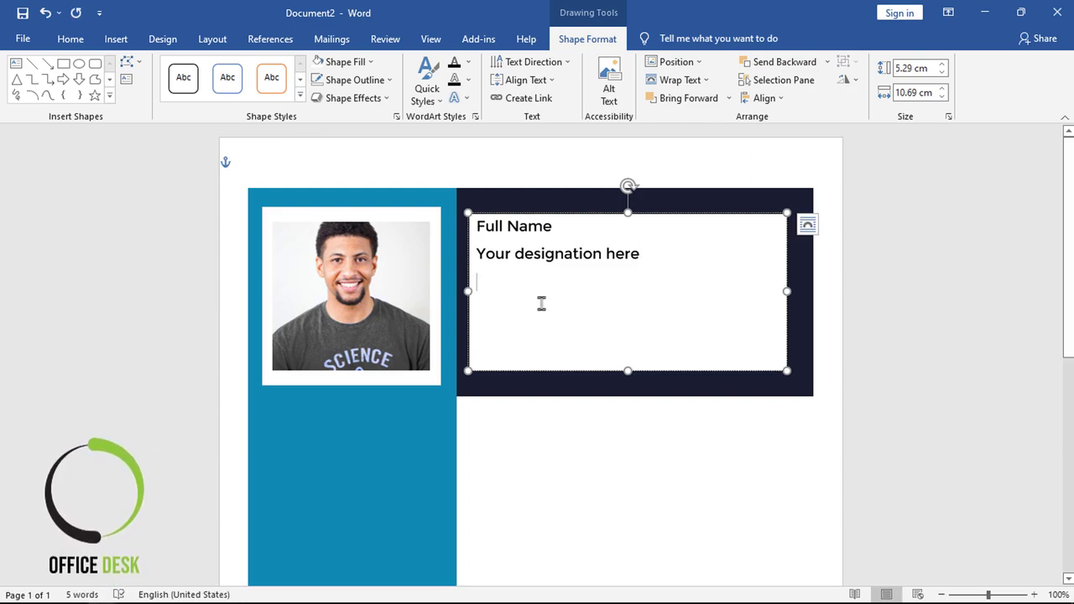
type("Write s")
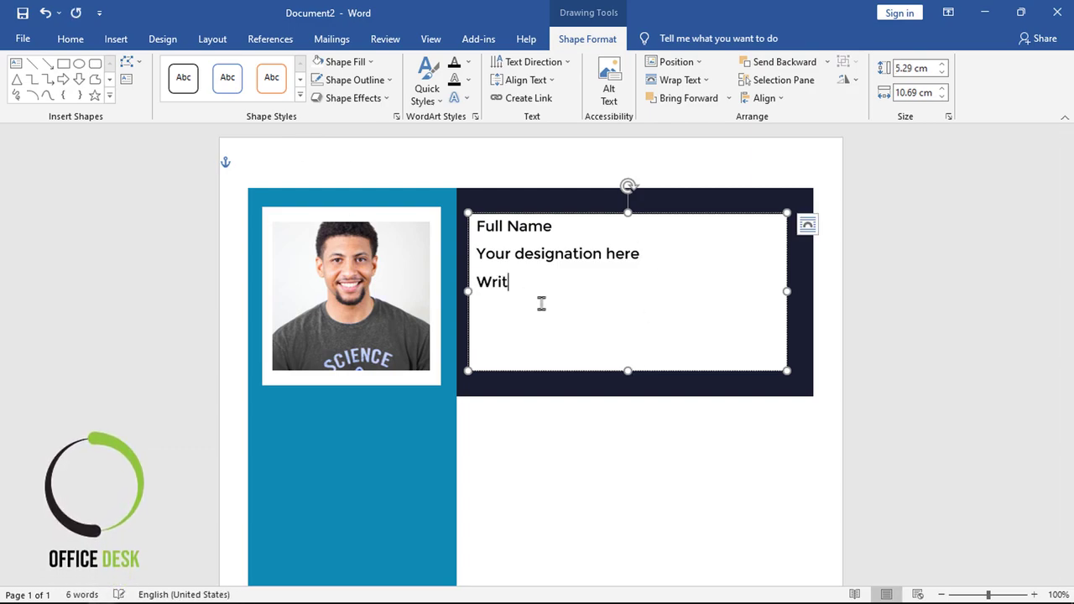
type("omething ")
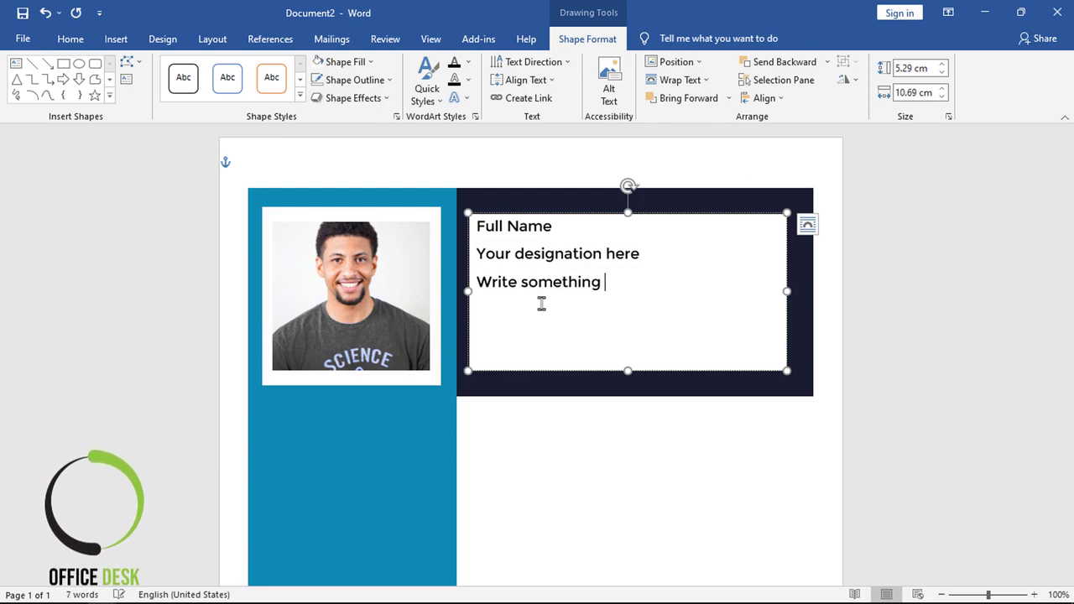
type("about you ")
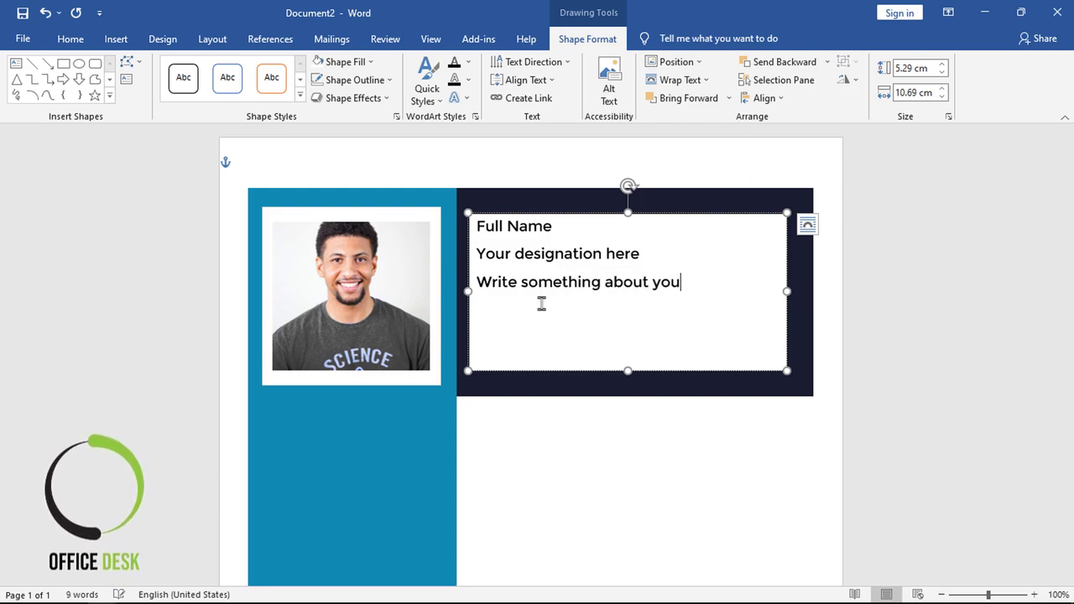
type("that attr")
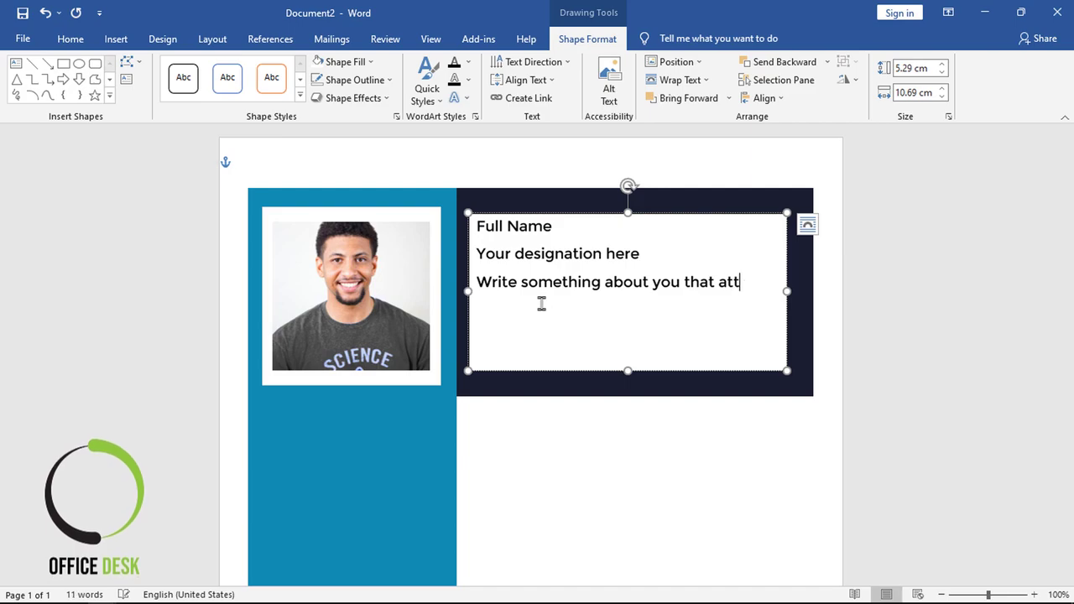
type("act you")
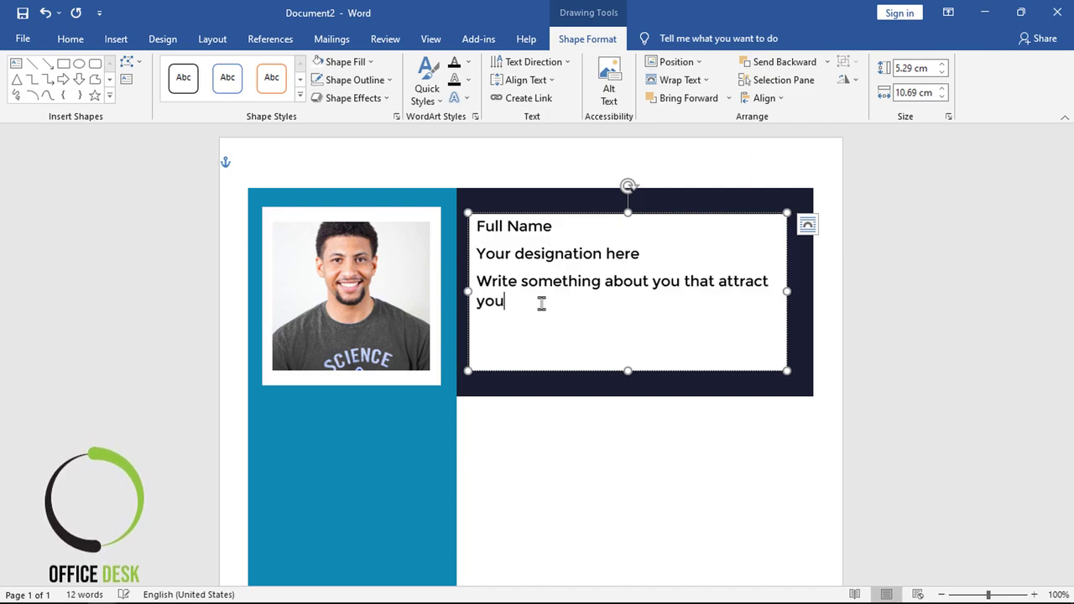
type("r intervi")
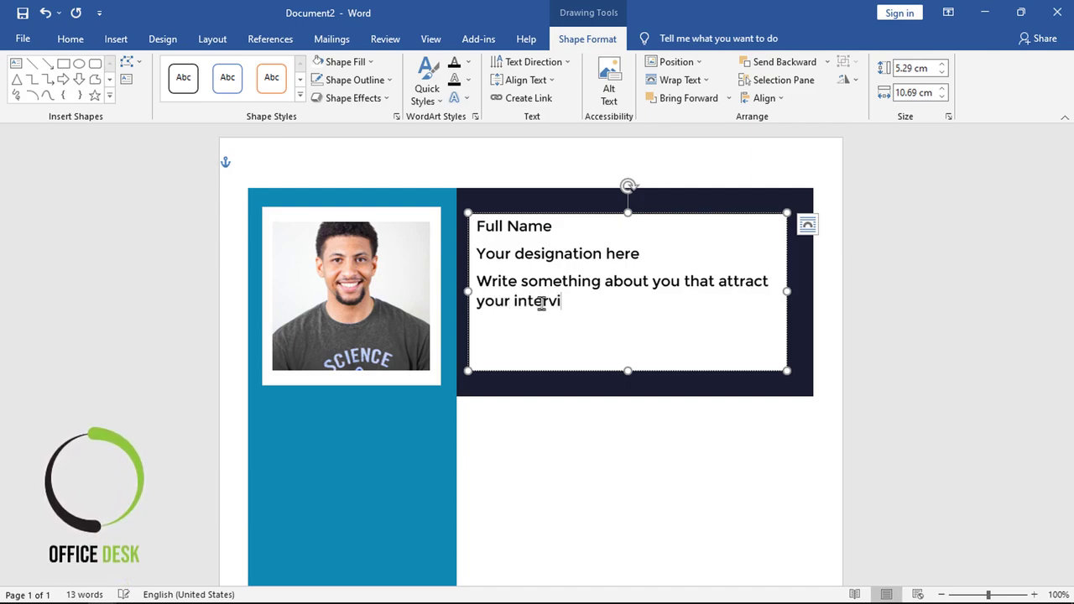
type("ewer.")
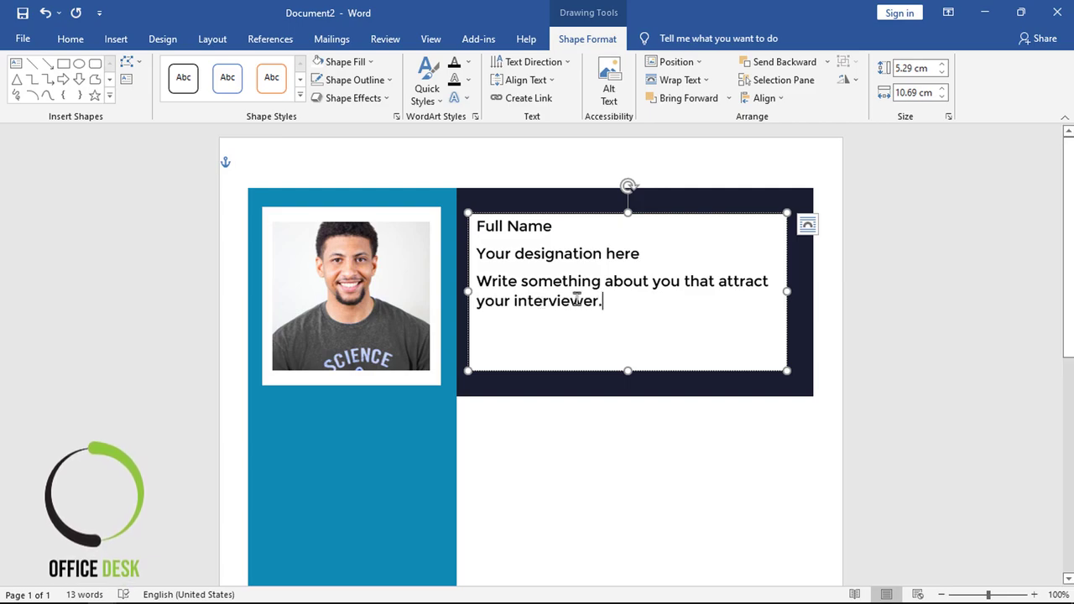
Duplicate the profile summary paragraph by copying and pasting it after itself
triple_click(518, 279)
right_click(528, 289)
left_click(564, 320)
left_click(616, 307)
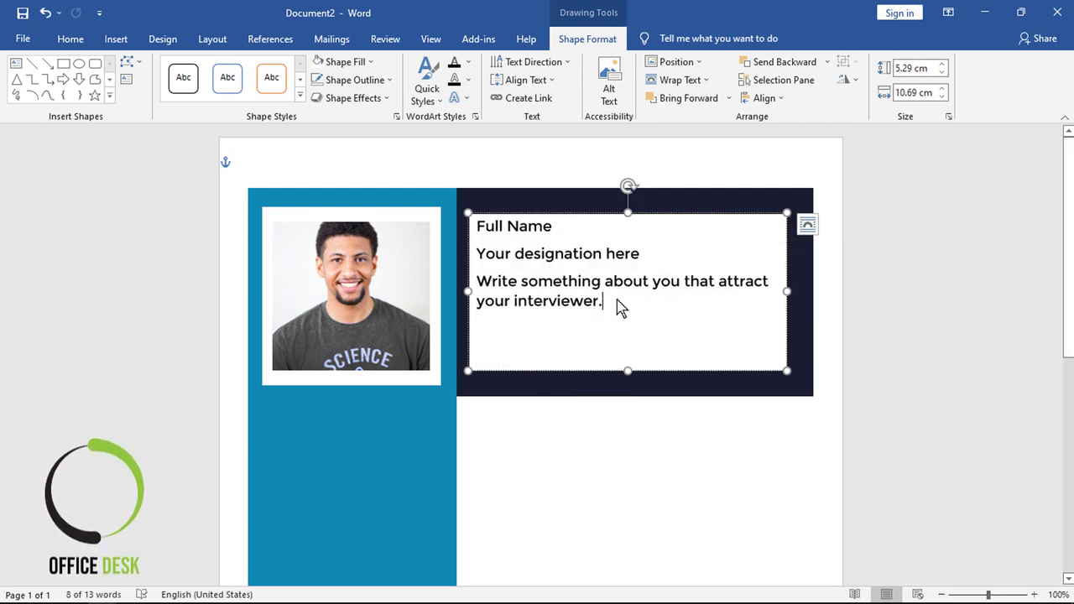
key("ctrl+v")
key("ctrl+v")
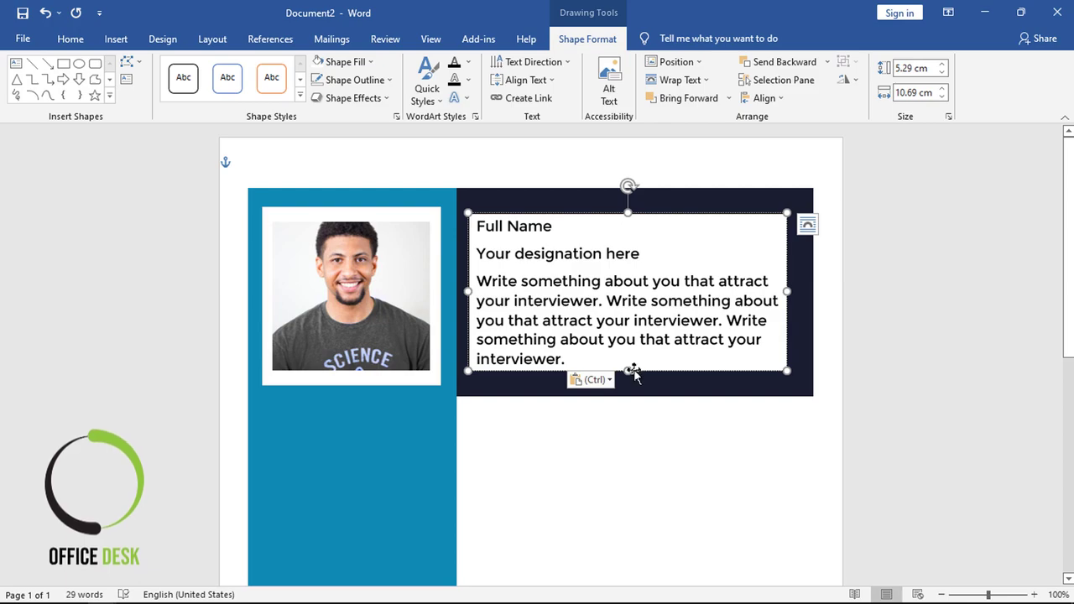
key("Return")
Type the placeholder phone and e-mail line and widen the box so it fits
type("Phone-")
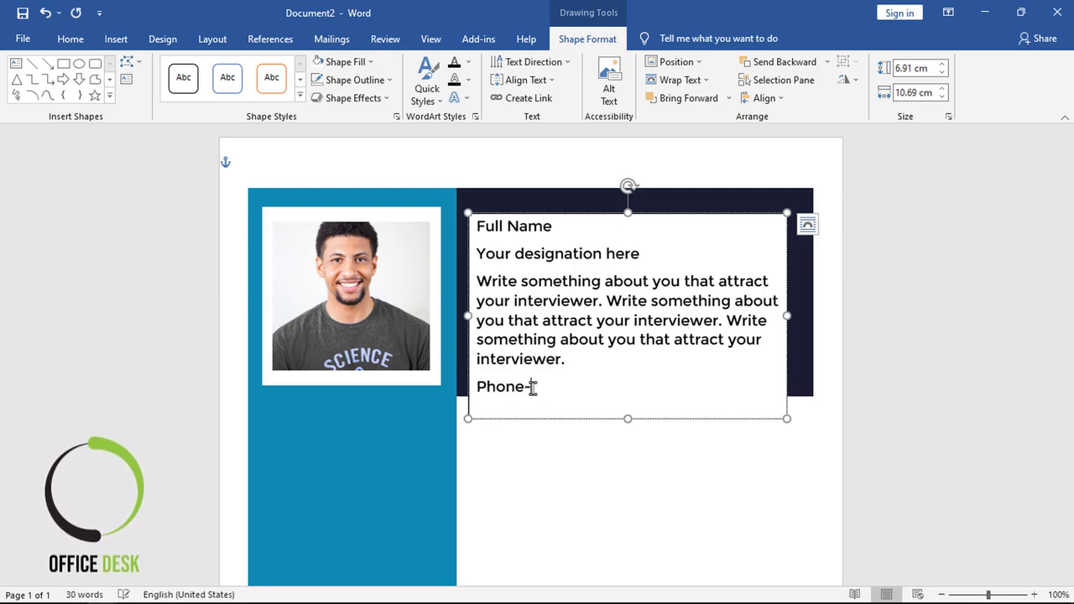
type("23456789,")
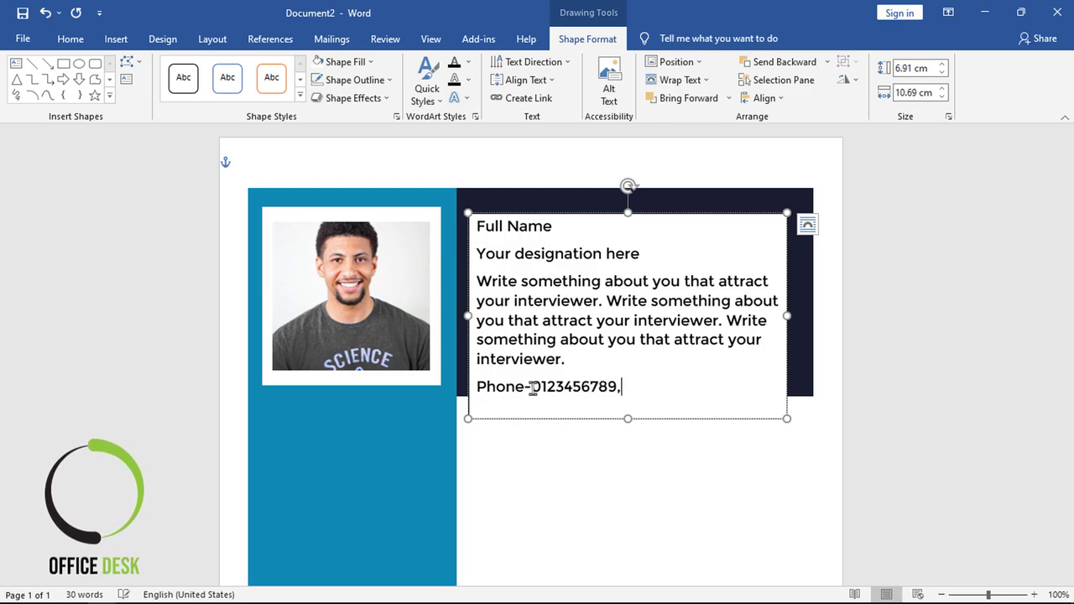
type("ma")
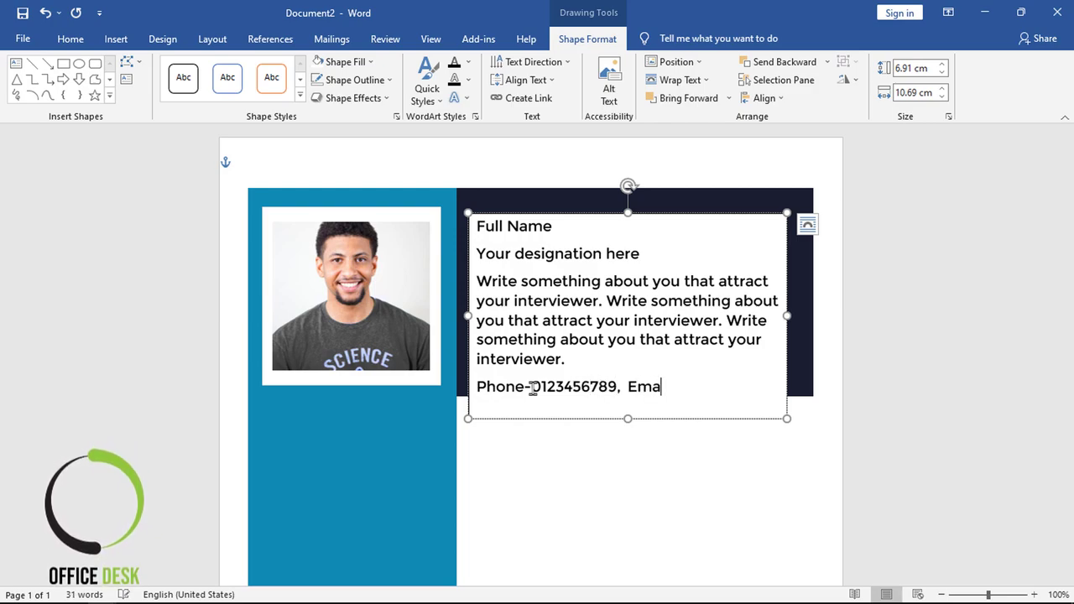
key("BackSpace")
key("BackSpace")
type("mail-")
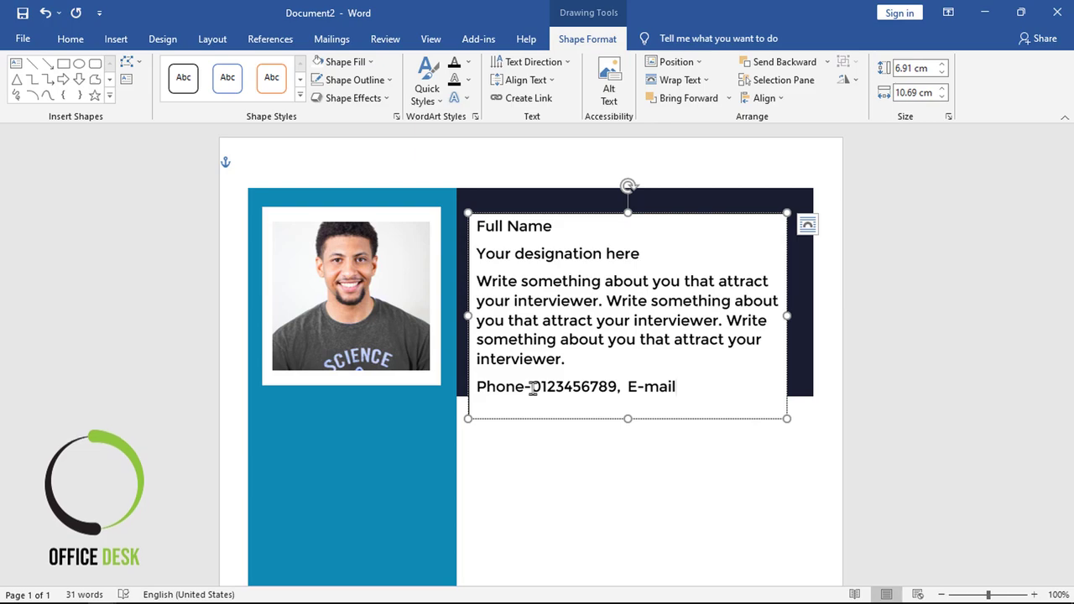
type("user")
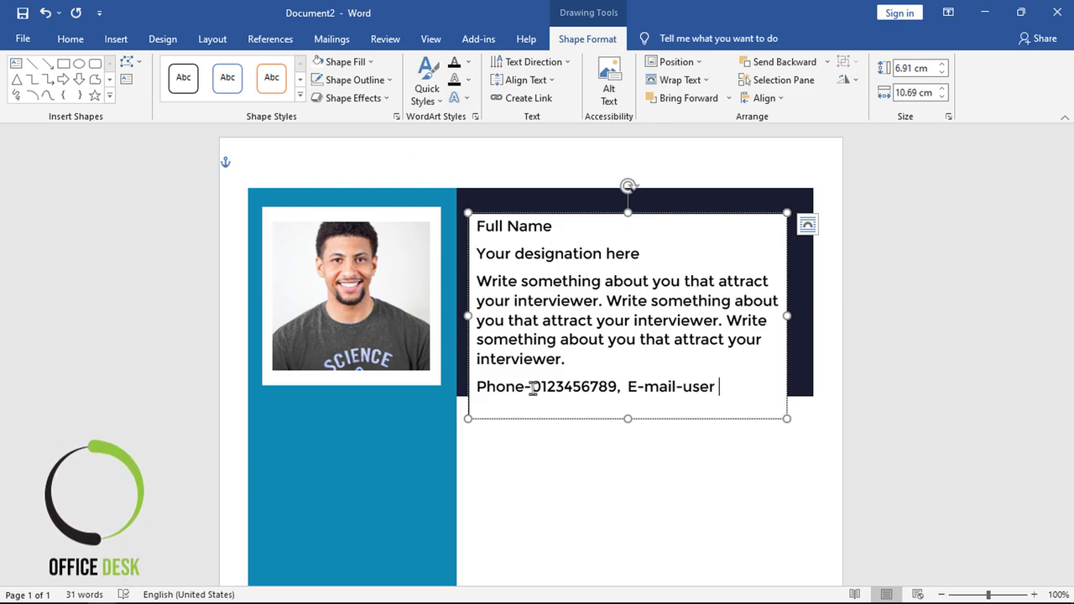
type("@mail.com")
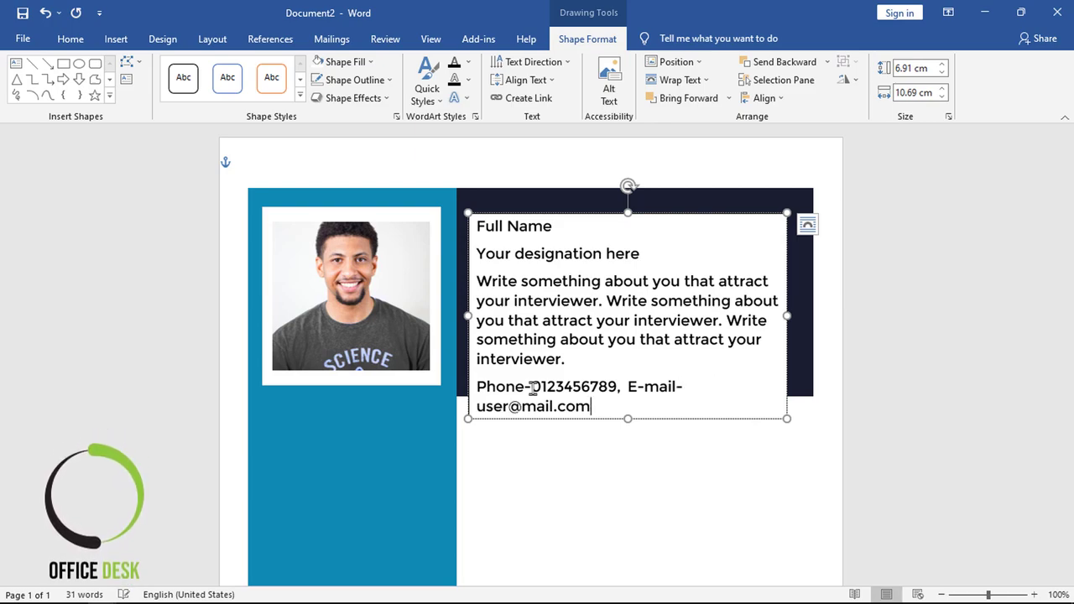
left_click_drag(786, 316, 814, 316)
key("Return")
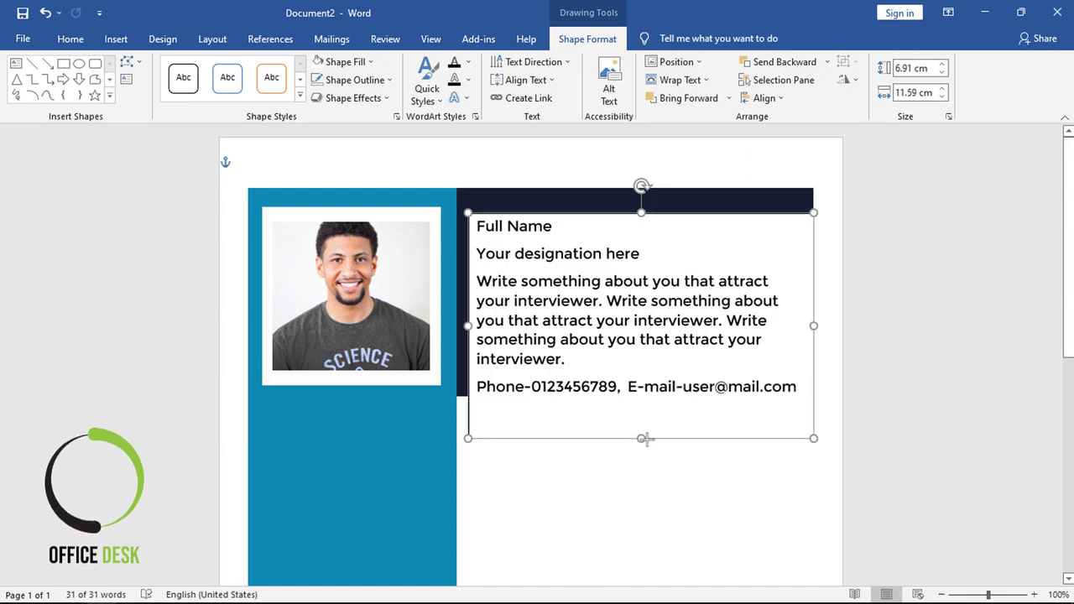
Remove the e-mail hyperlink and add an Address line with placeholder street, City Name and Zip
right_click(791, 386)
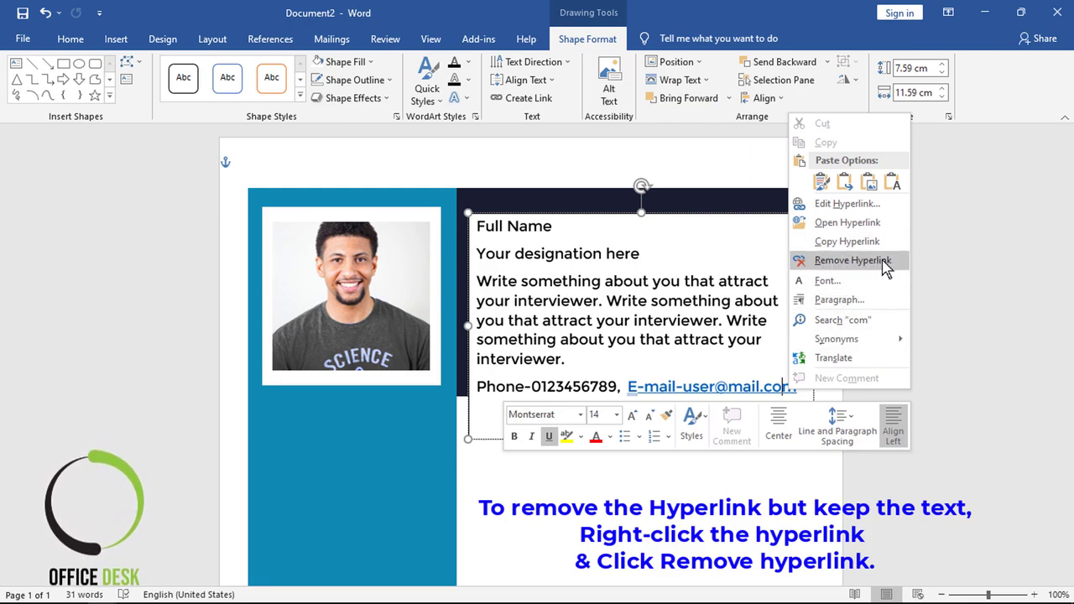
left_click(885, 261)
left_click(531, 415)
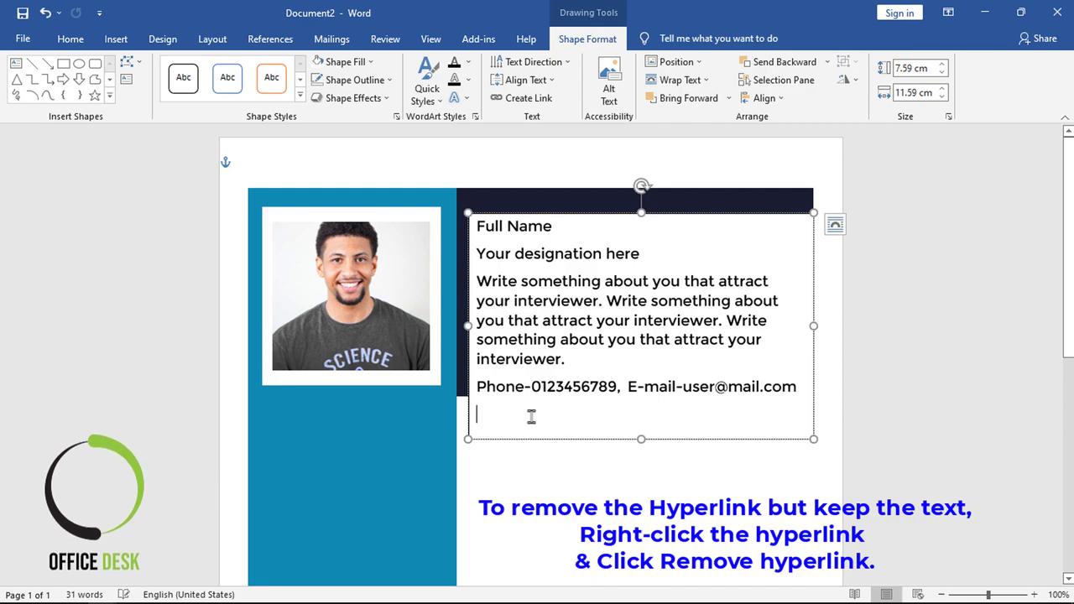
type("address")
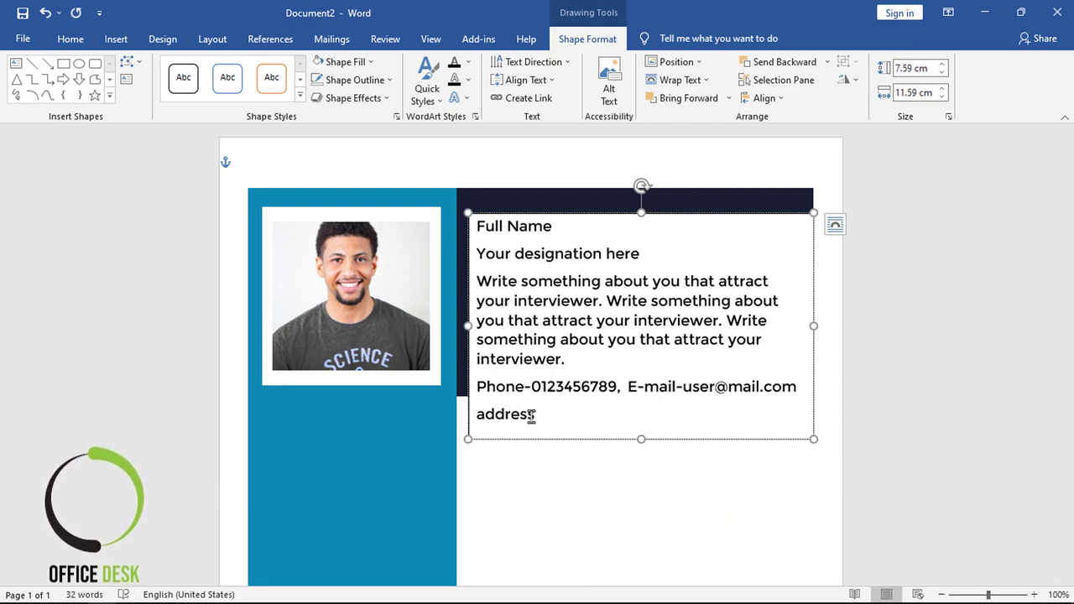
type("-")
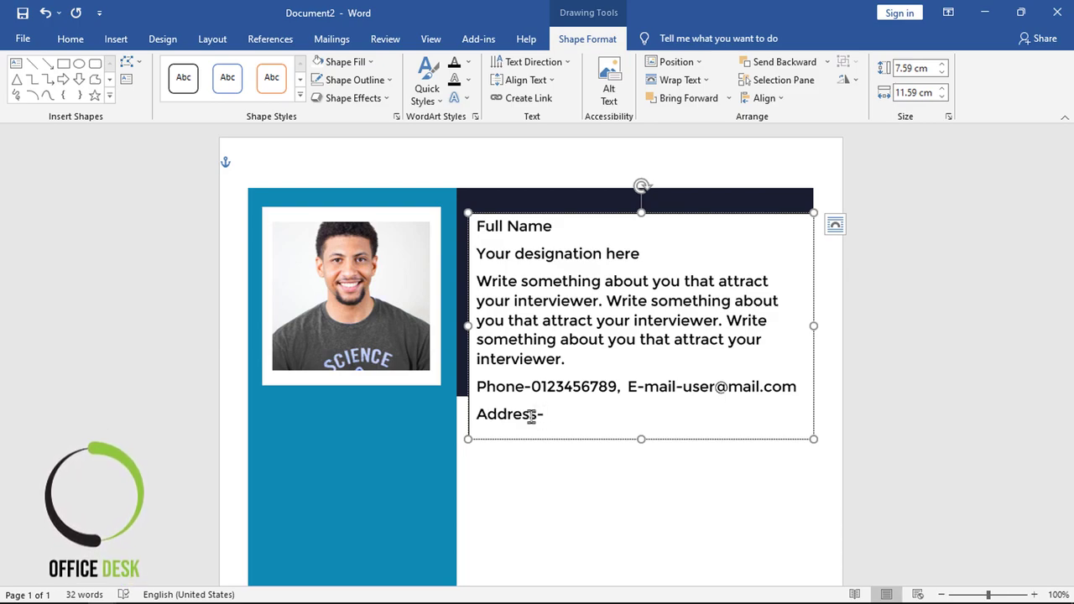
type("eet")
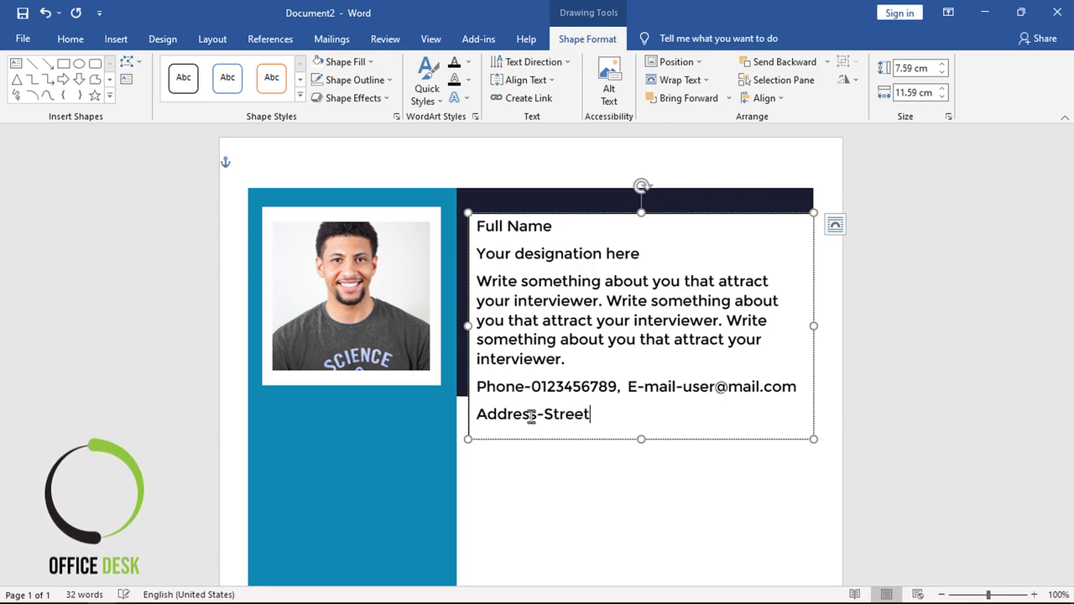
type("No.")
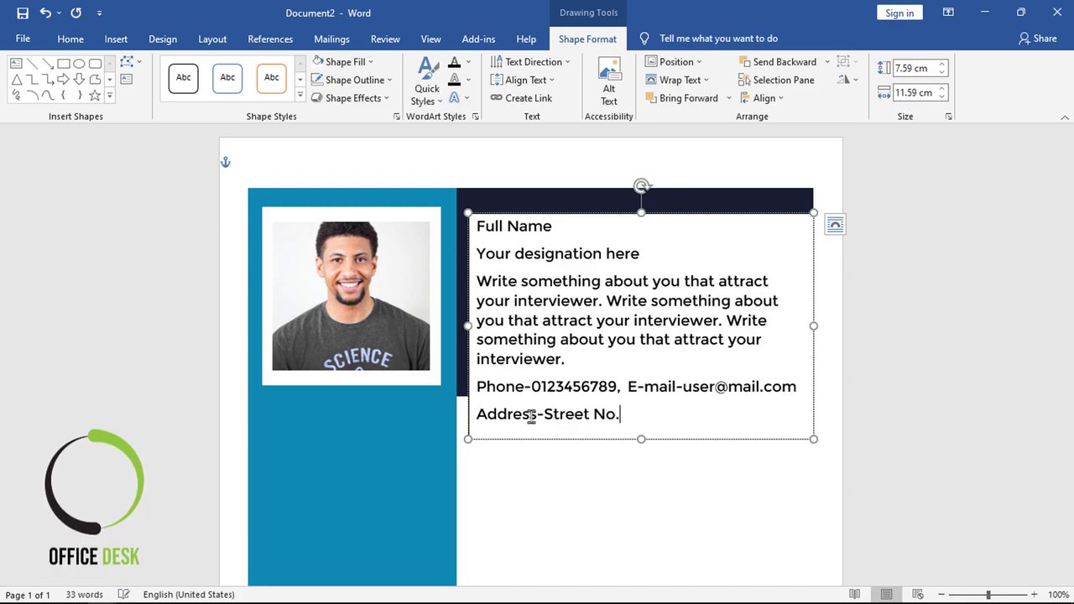
type("23, Ci")
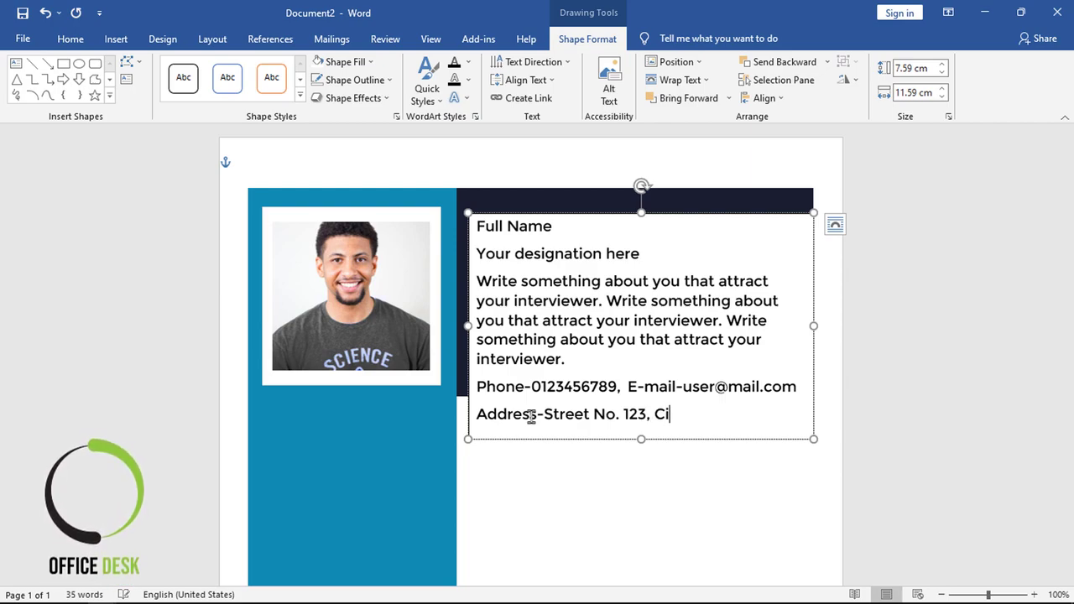
type("N")
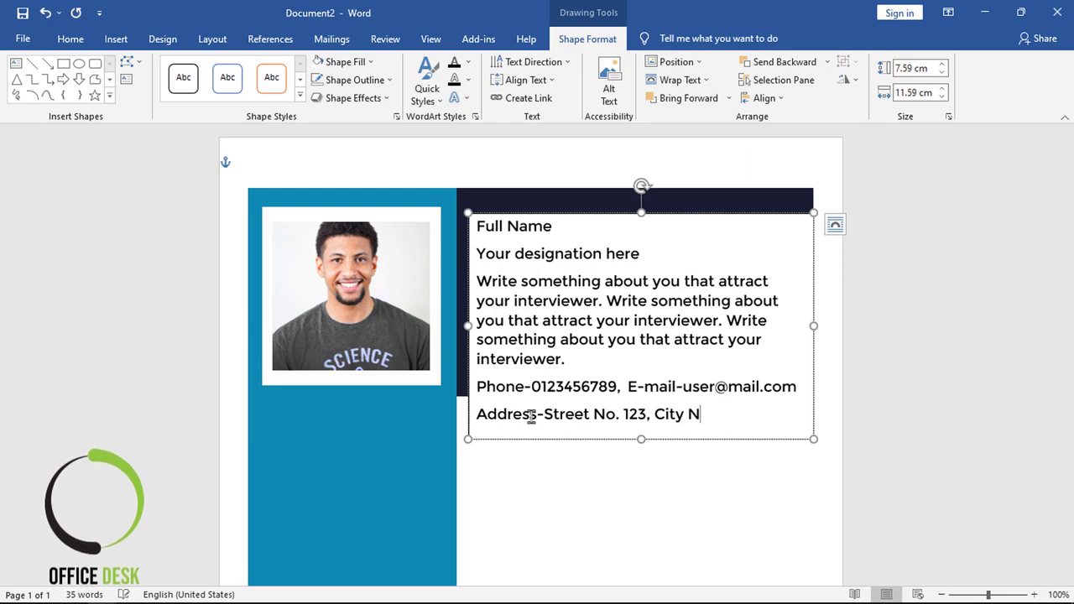
type("ame,Z")
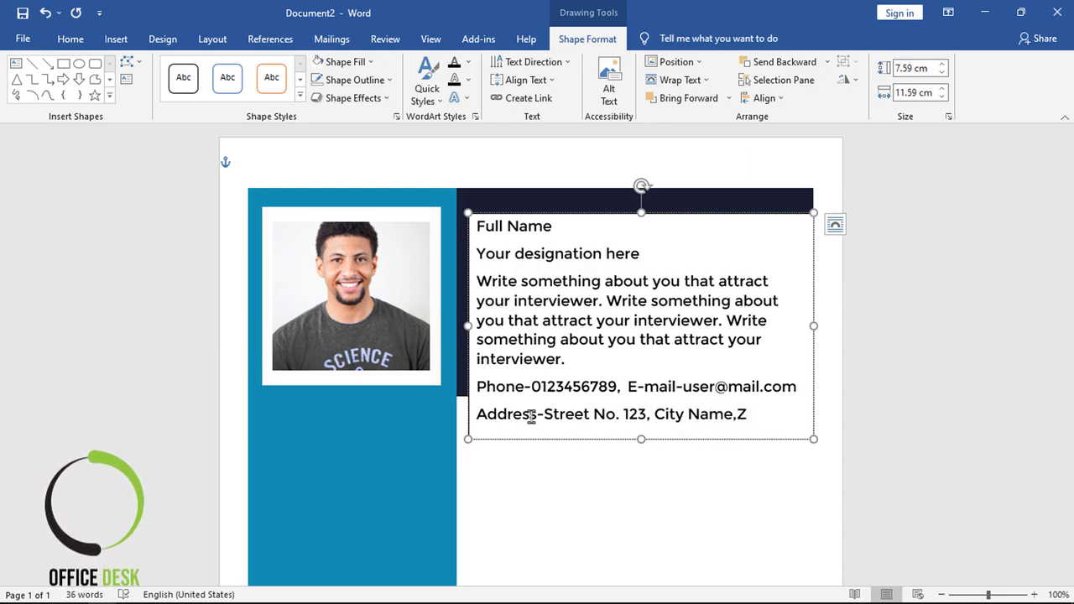
key("BackSpace")
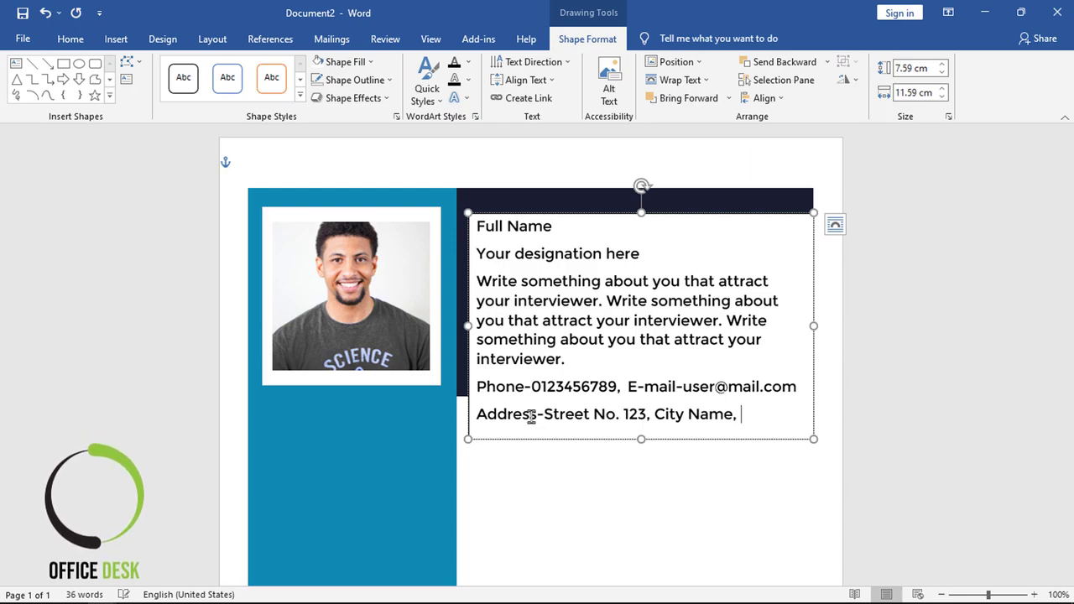
type("Zip:0")
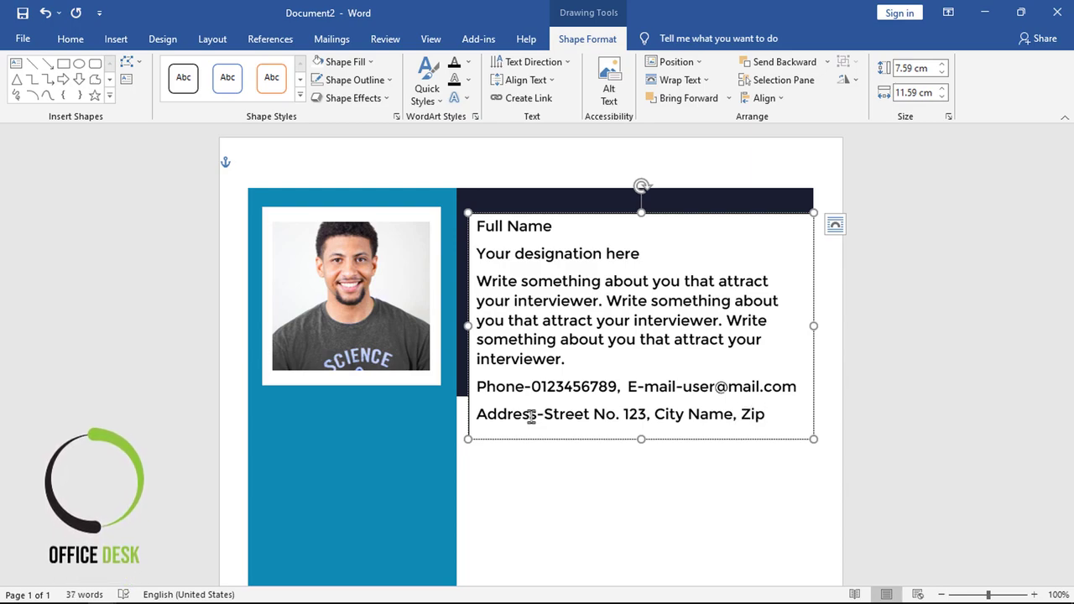
type("123456")
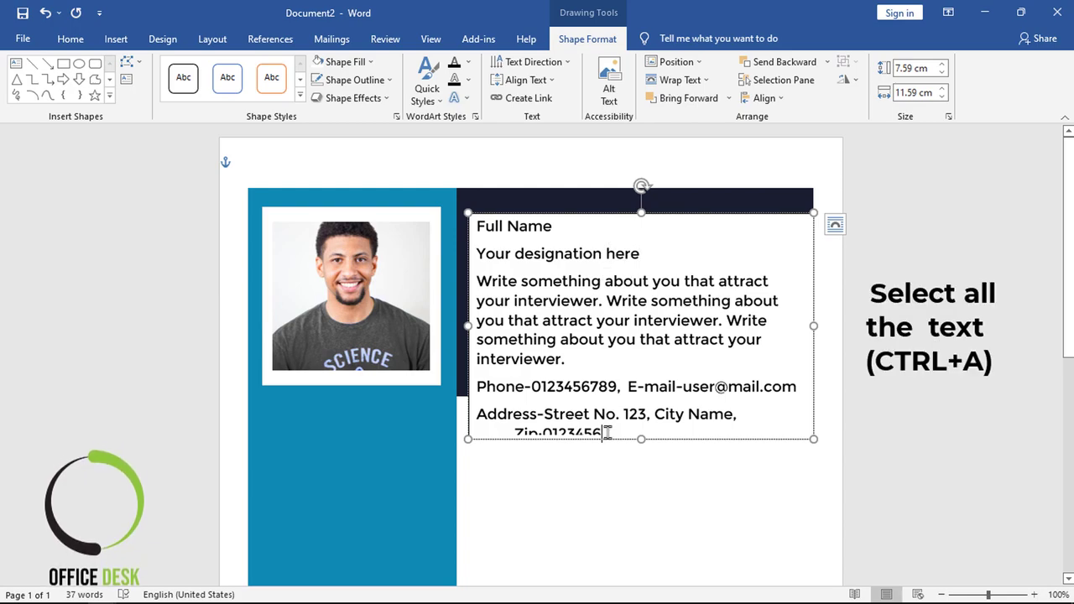
Remove the extra space after paragraphs for all the header text
left_click_drag(603, 433, 470, 230)
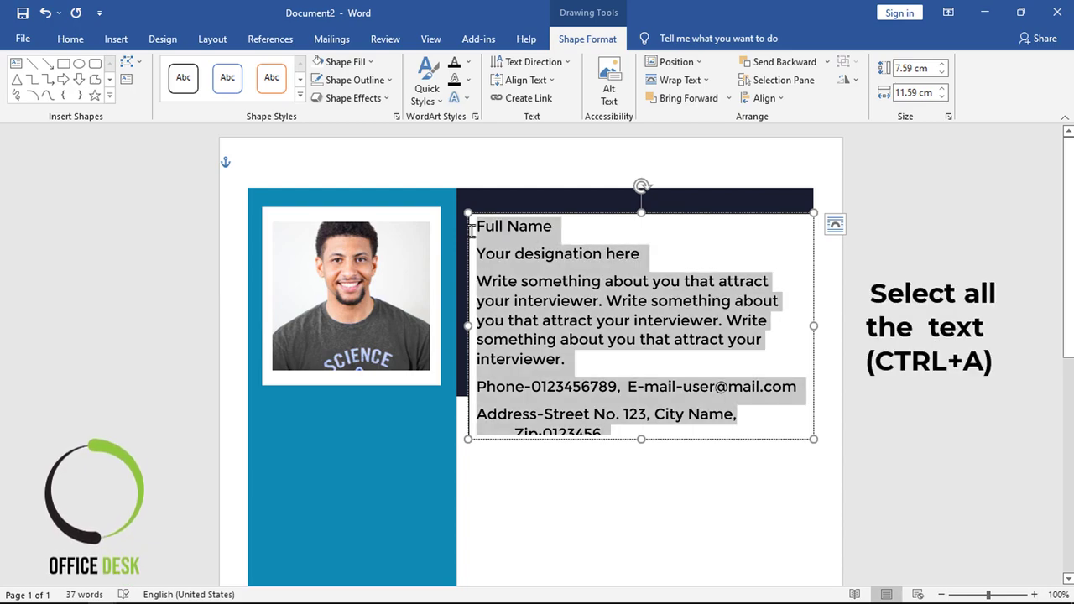
left_click(74, 38)
left_click(461, 92)
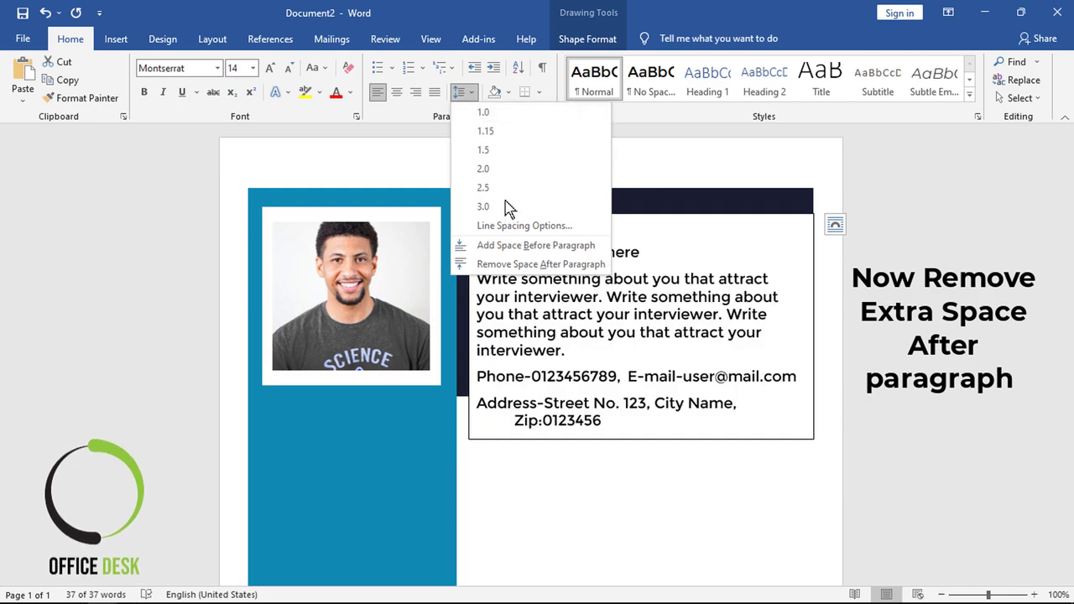
left_click(590, 264)
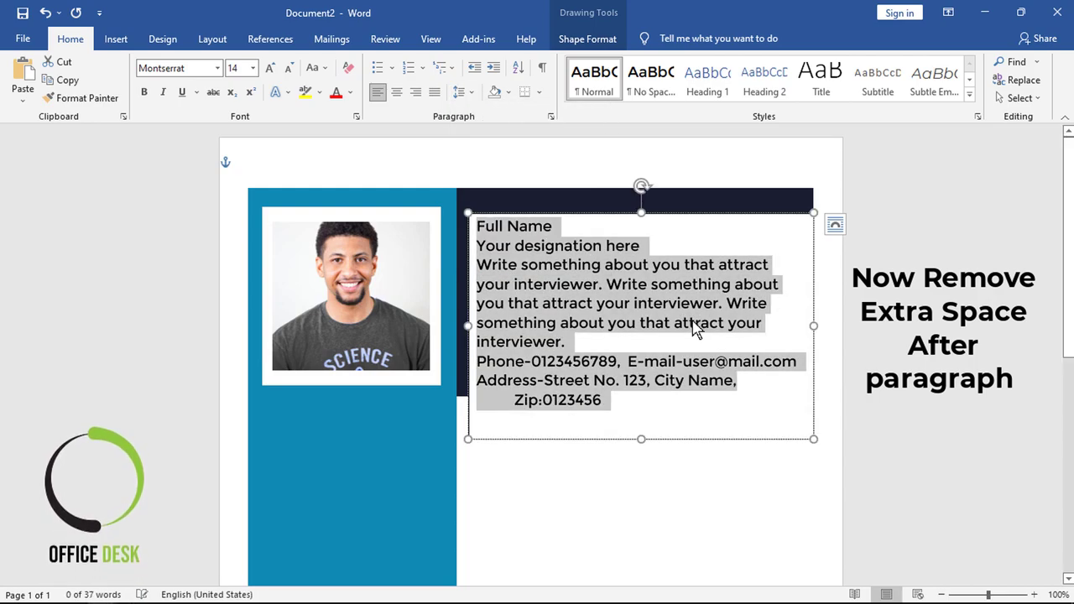
left_click(694, 324)
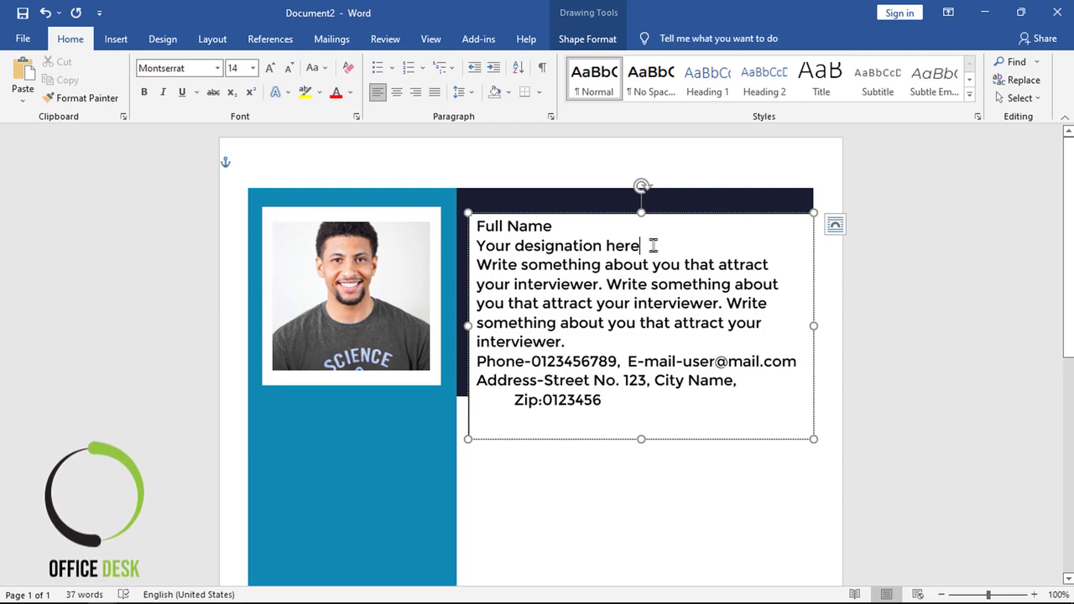
Add blank lines after the designation and summary, shrink the summary to 11 pt, widen the box
key("Return")
left_click(591, 361)
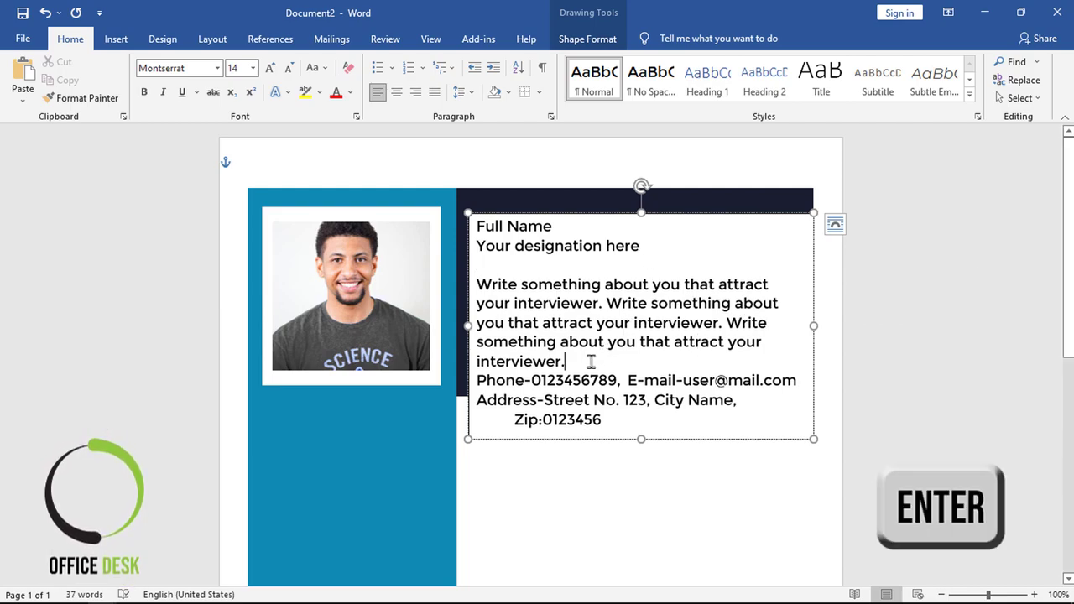
key("Return")
triple_click(588, 359)
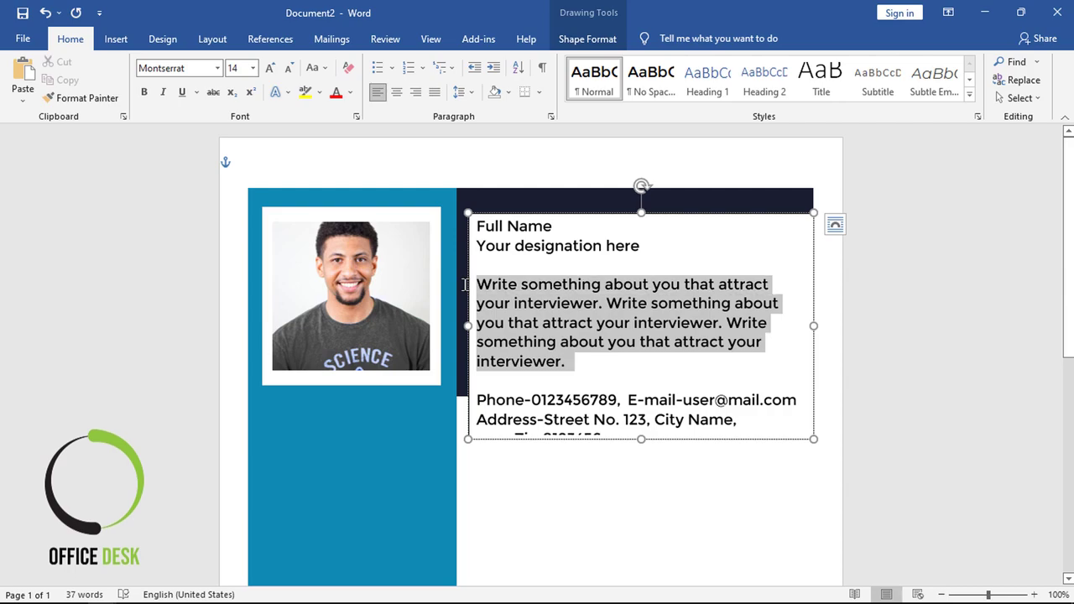
left_click(291, 71)
left_click(290, 70)
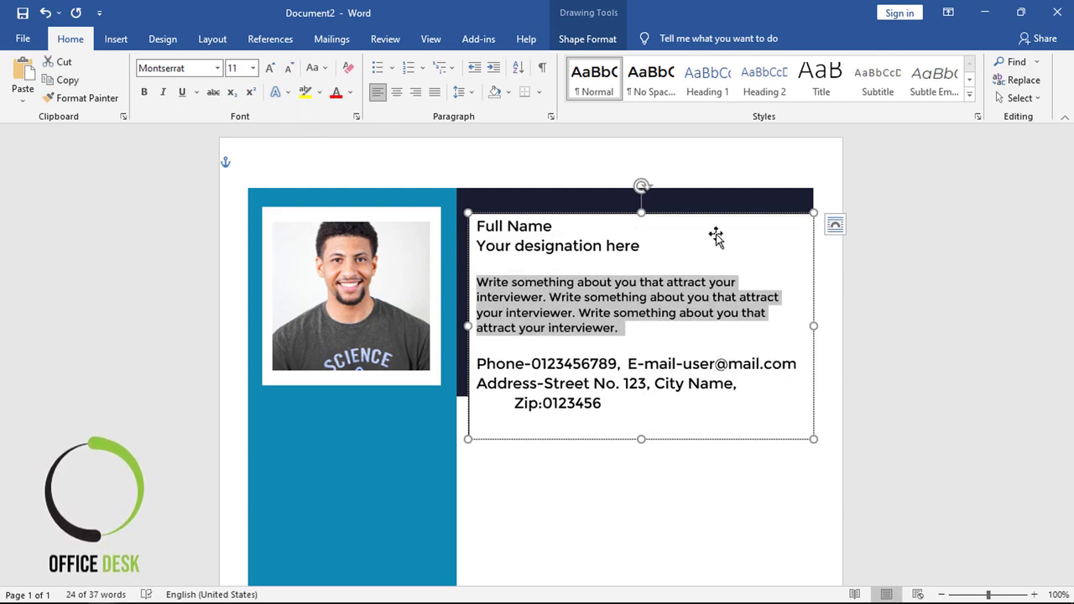
left_click_drag(813, 326, 837, 326)
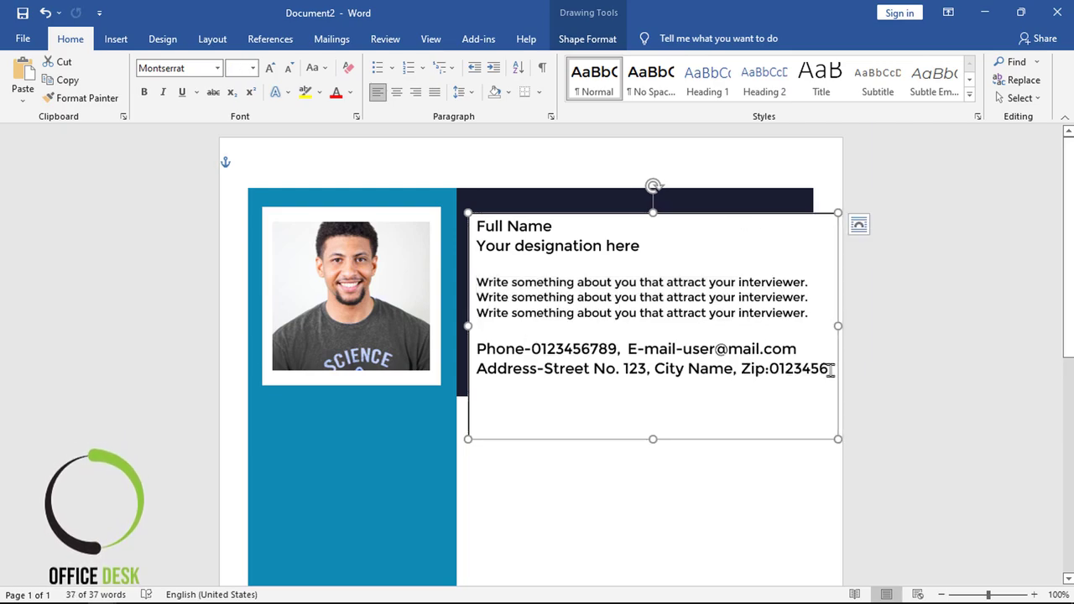
Shrink the Phone and Address lines to 10 pt
left_click_drag(830, 369, 483, 344)
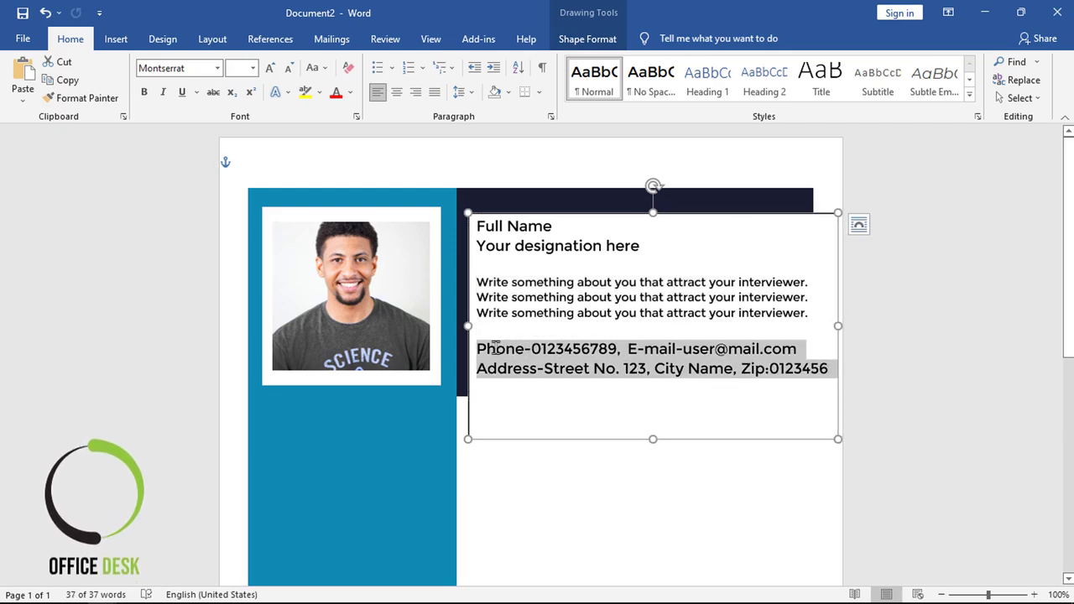
left_click(290, 69)
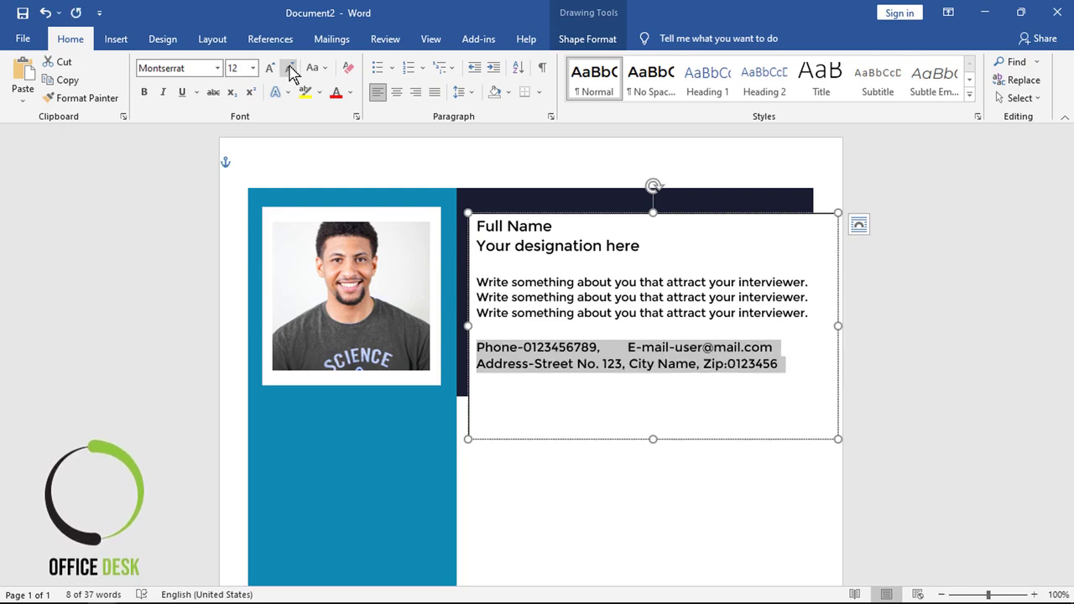
left_click(290, 69)
left_click(290, 68)
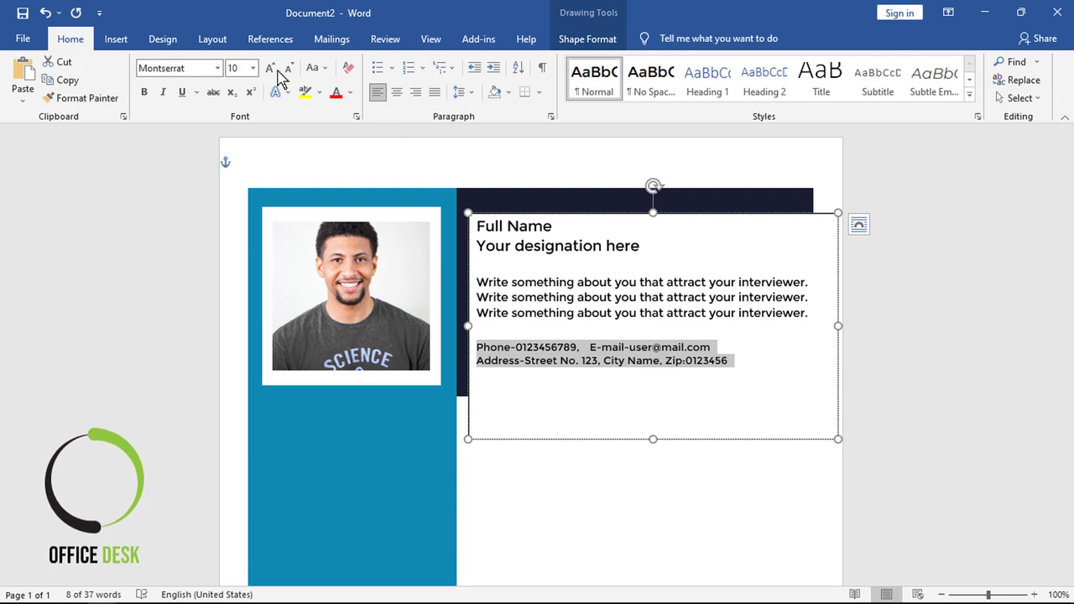
Set the about-you text to Montserrat Light 10 pt, then select both contact lines
triple_click(674, 281)
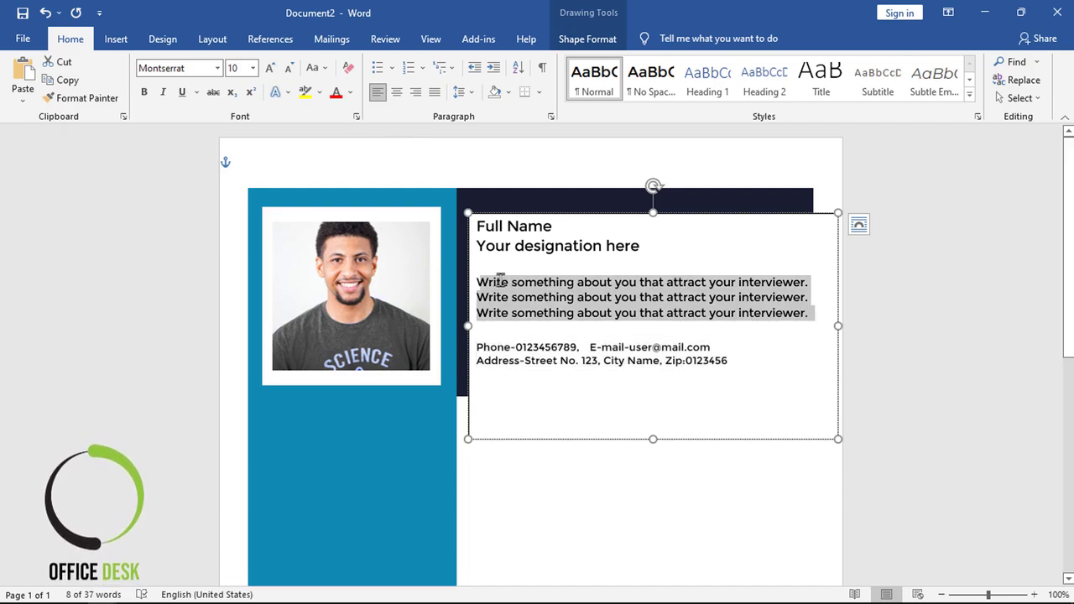
left_click(218, 69)
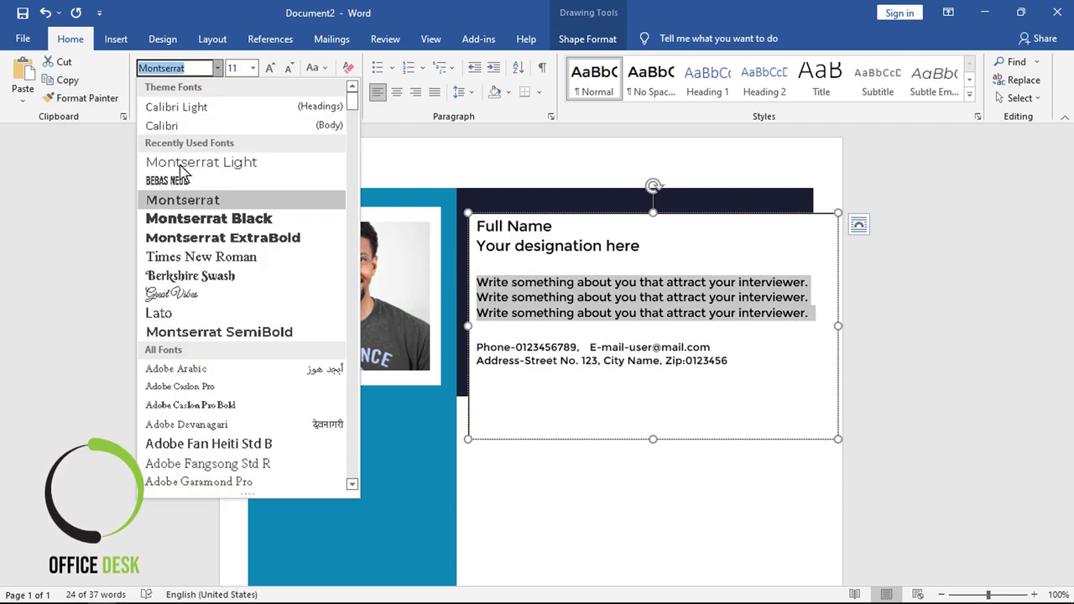
left_click(189, 161)
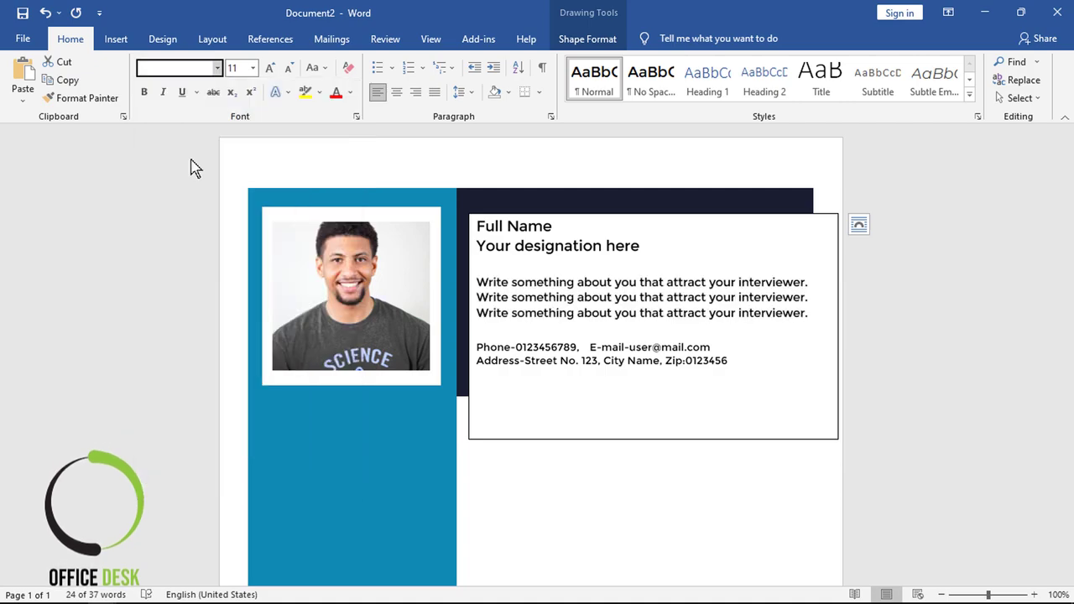
left_click(288, 67)
left_click(734, 356)
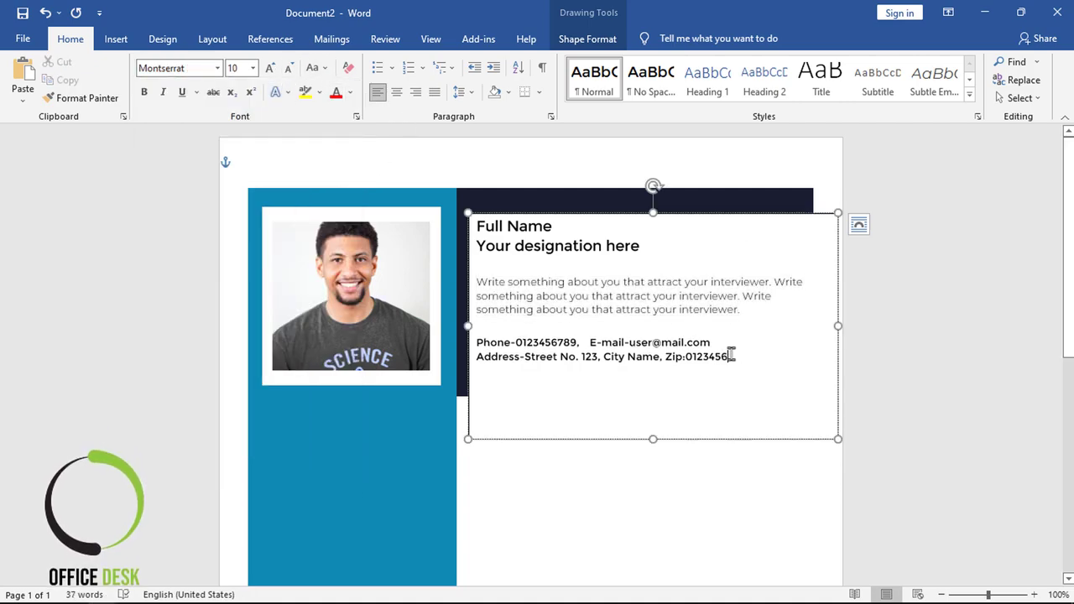
left_click_drag(734, 356, 475, 339)
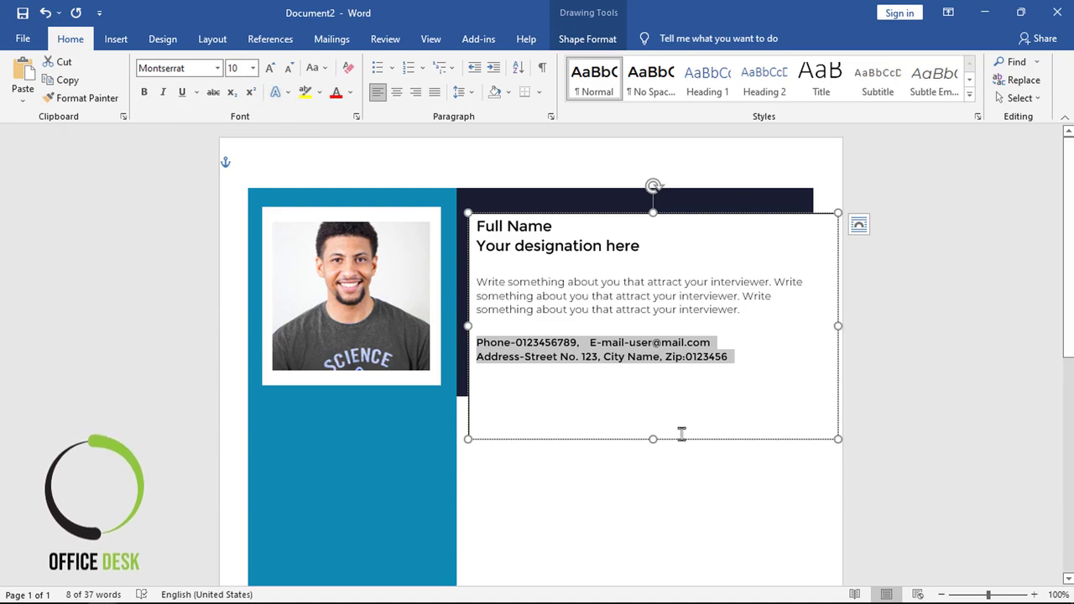
Set the Full Name line to 24 pt in all capitals
triple_click(545, 228)
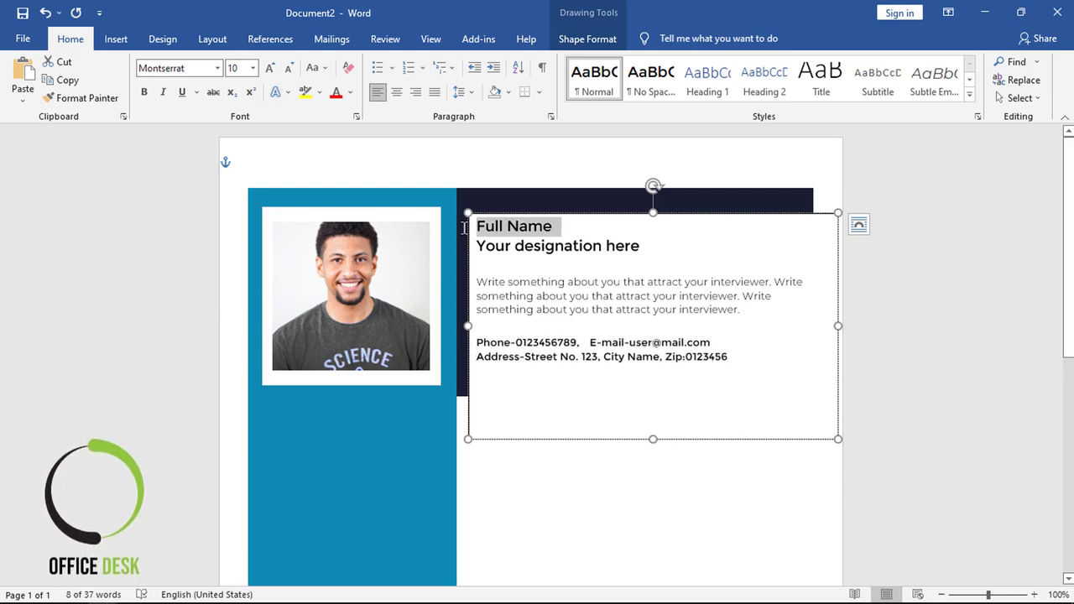
left_click(253, 68)
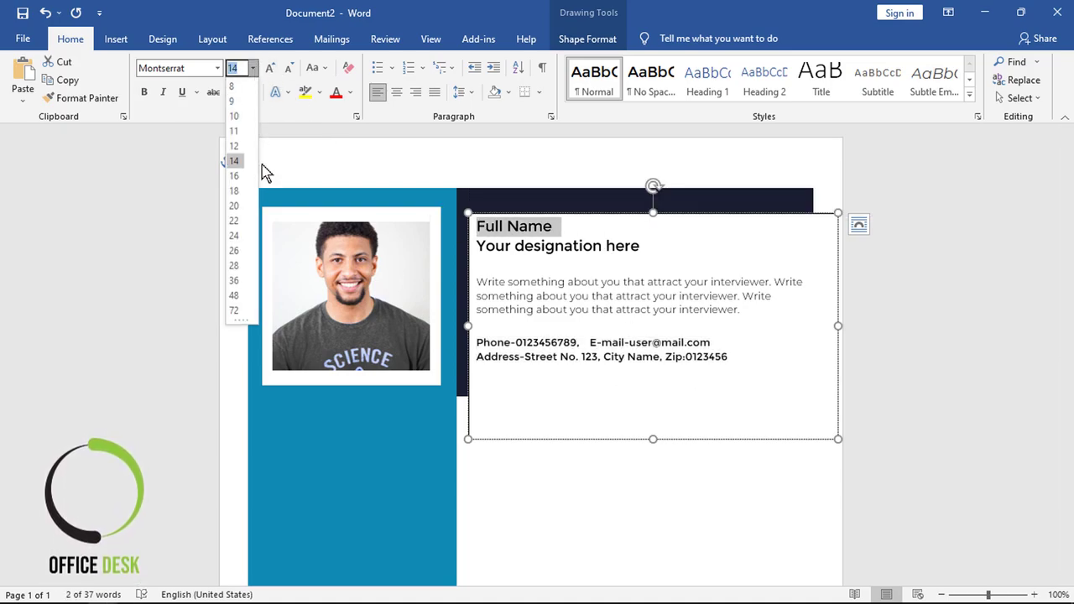
left_click(242, 238)
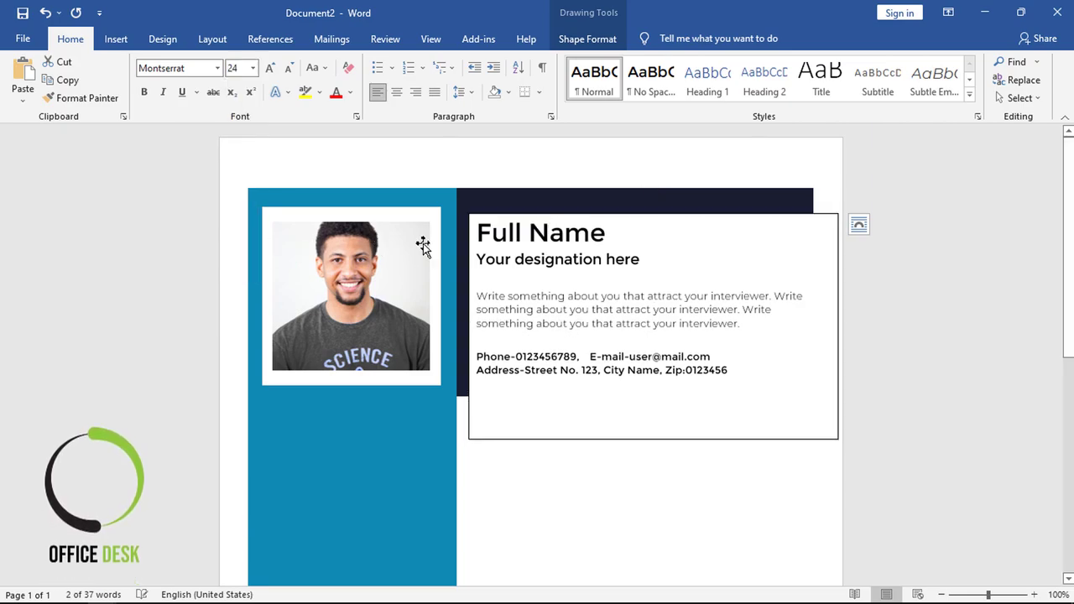
left_click(318, 68)
left_click(349, 125)
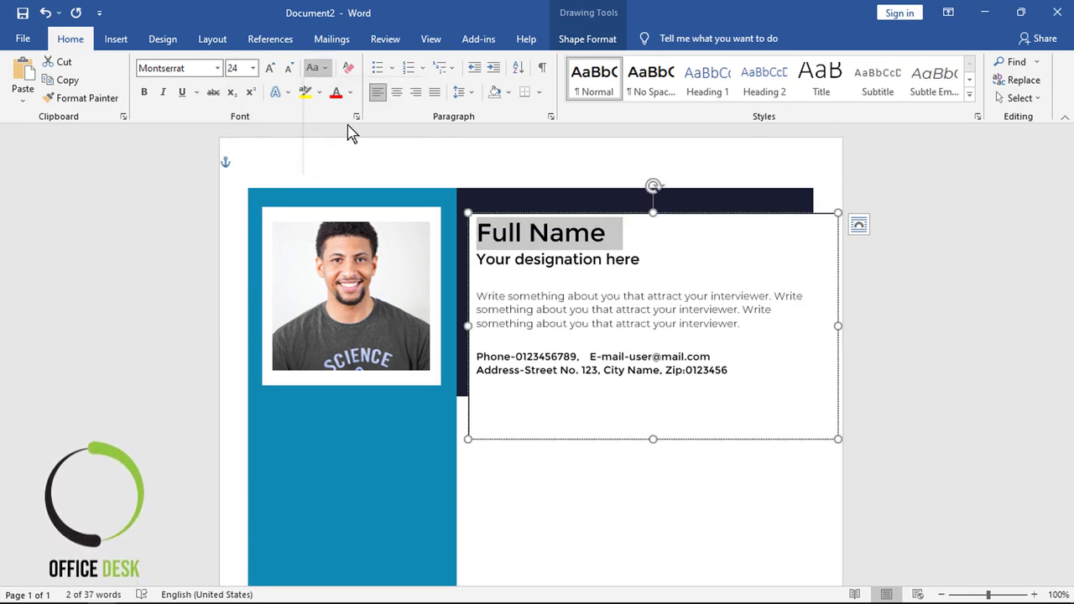
Capitalise the designation line and shrink it to 10 pt
triple_click(548, 259)
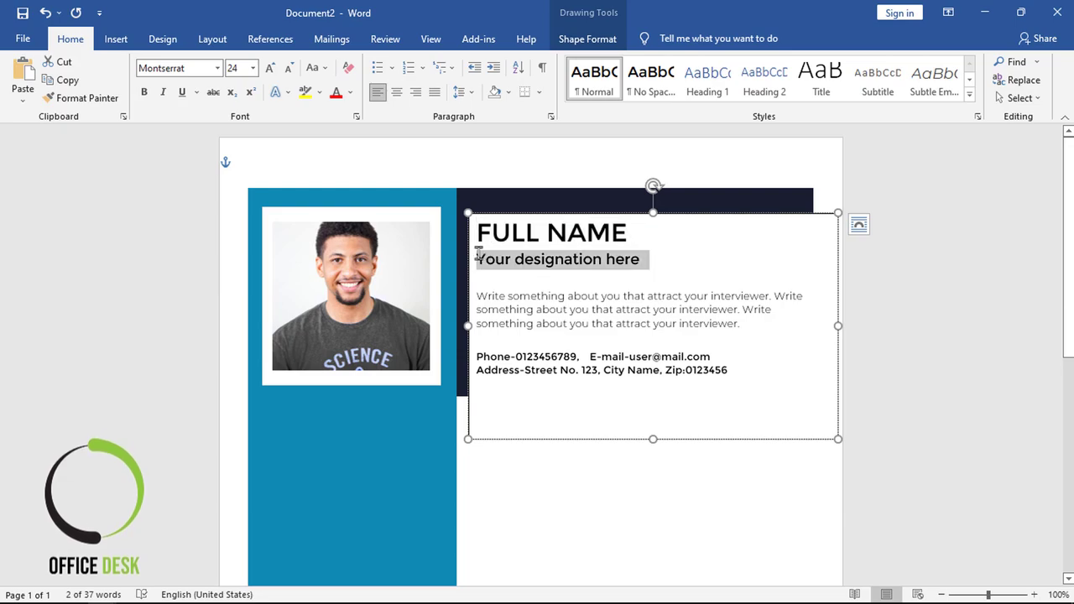
left_click(319, 69)
left_click(348, 125)
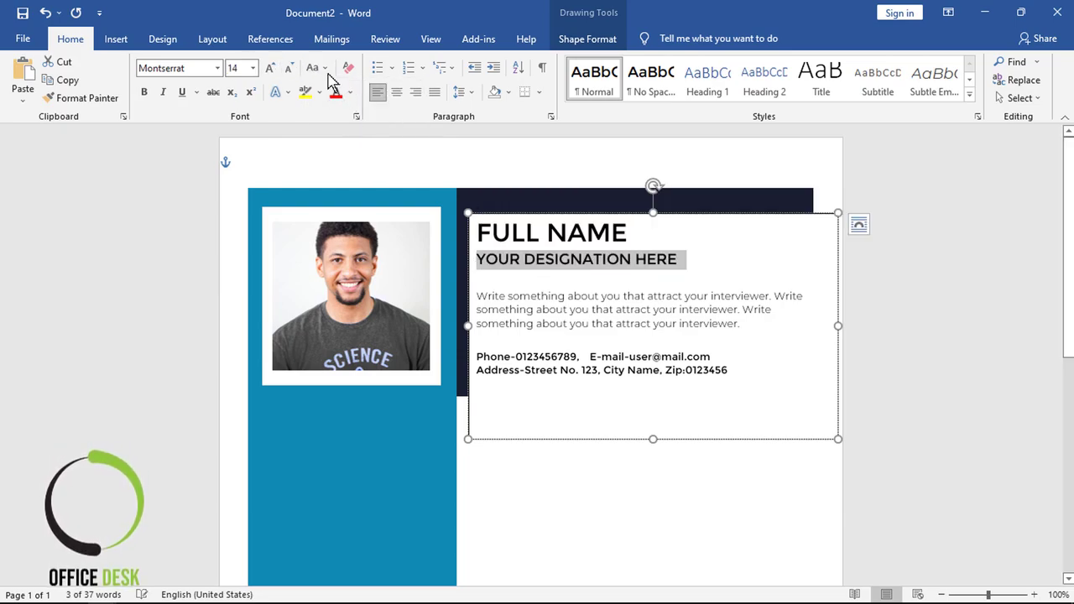
left_click(289, 69)
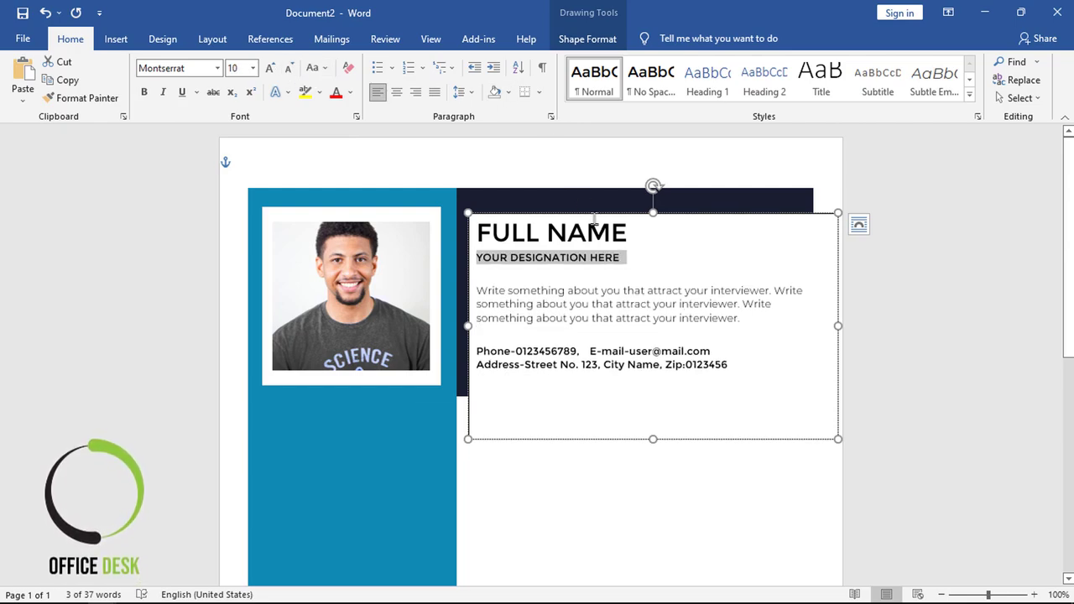
left_click(731, 366)
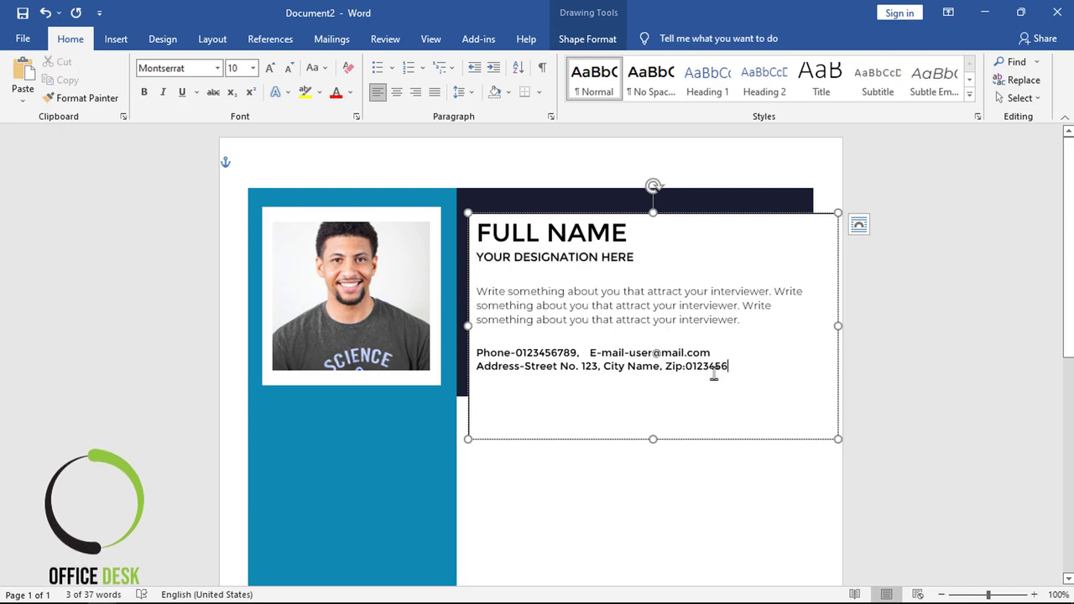
left_click(608, 45)
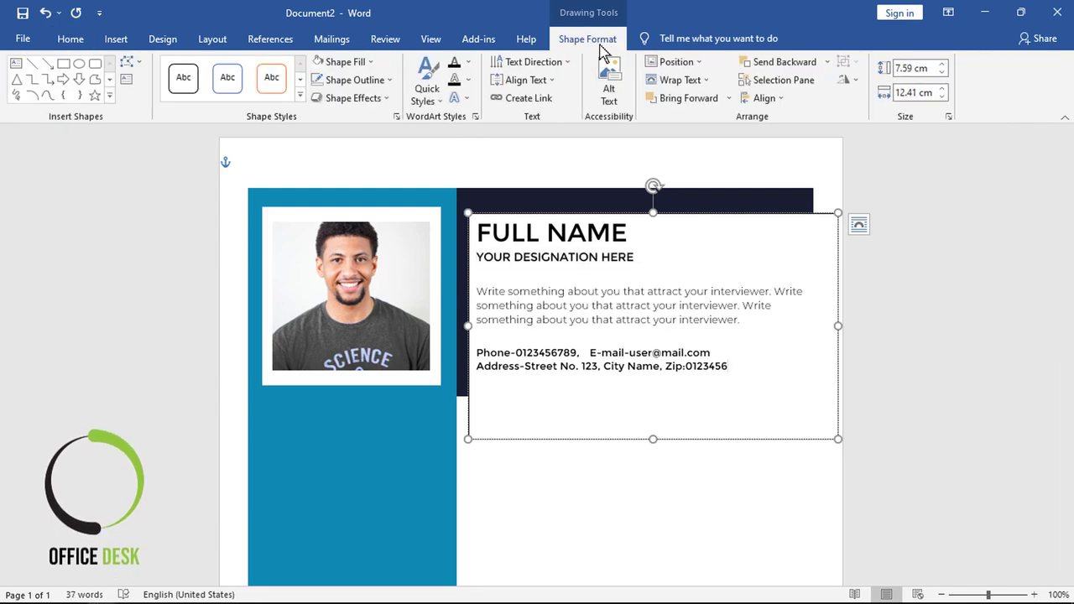
Give the header text box no fill and no outline, and make its text white
left_click(370, 62)
left_click(361, 235)
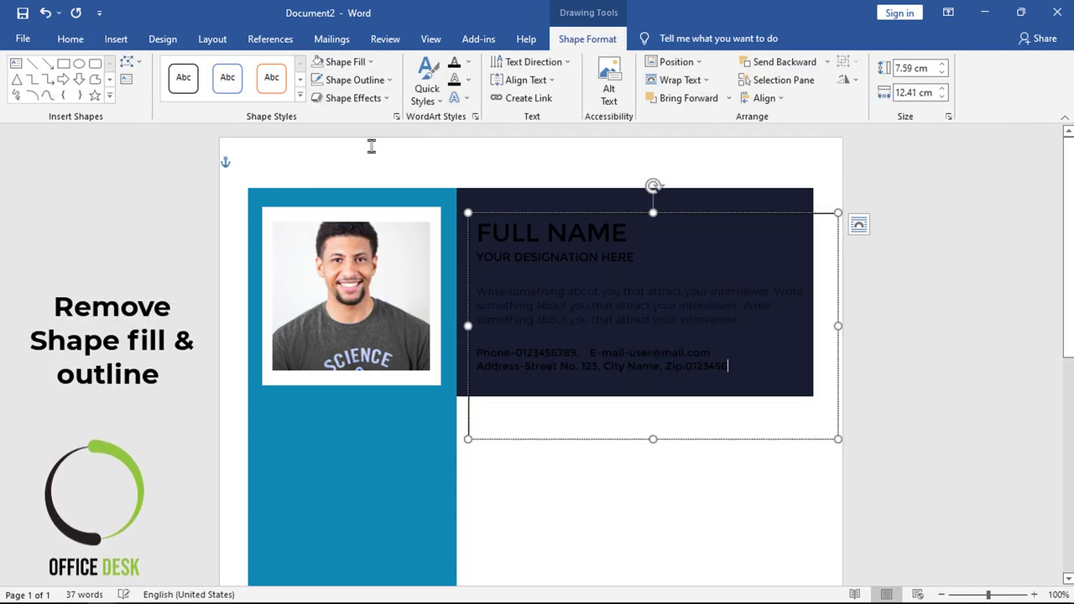
left_click(355, 80)
left_click(357, 250)
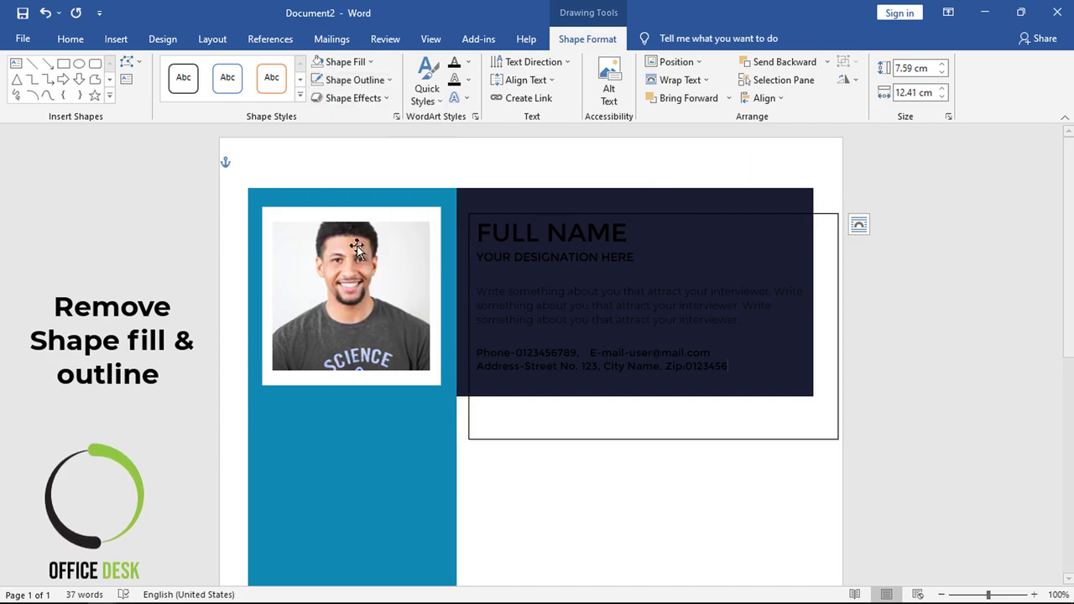
left_click(467, 62)
left_click(455, 118)
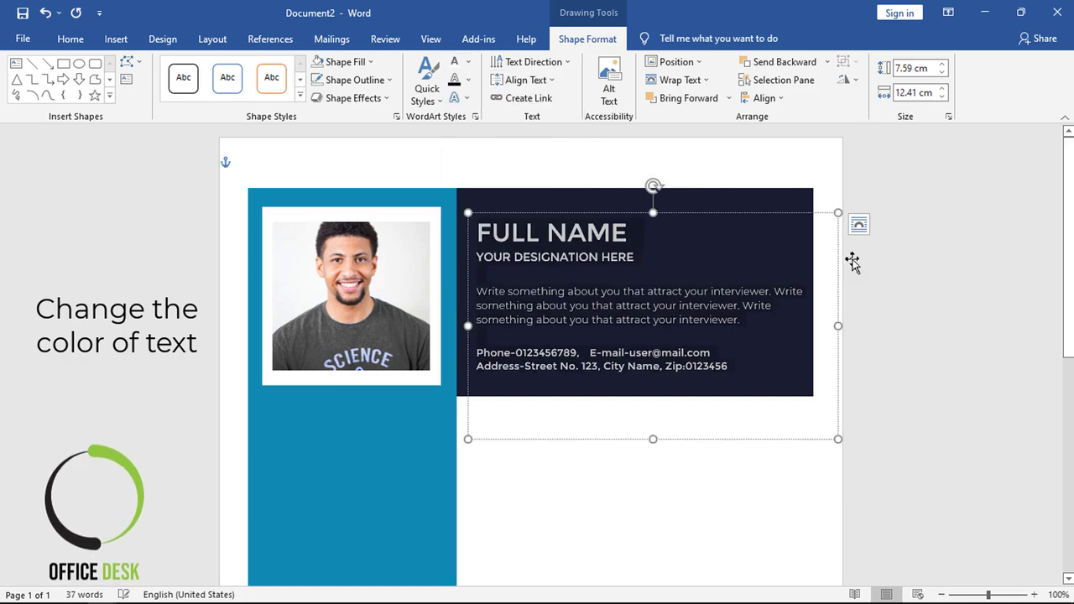
Resize the header text box to 6.15 cm tall and 11.25 cm wide, then move it up
left_click(774, 338)
left_click(669, 367)
left_click(654, 443)
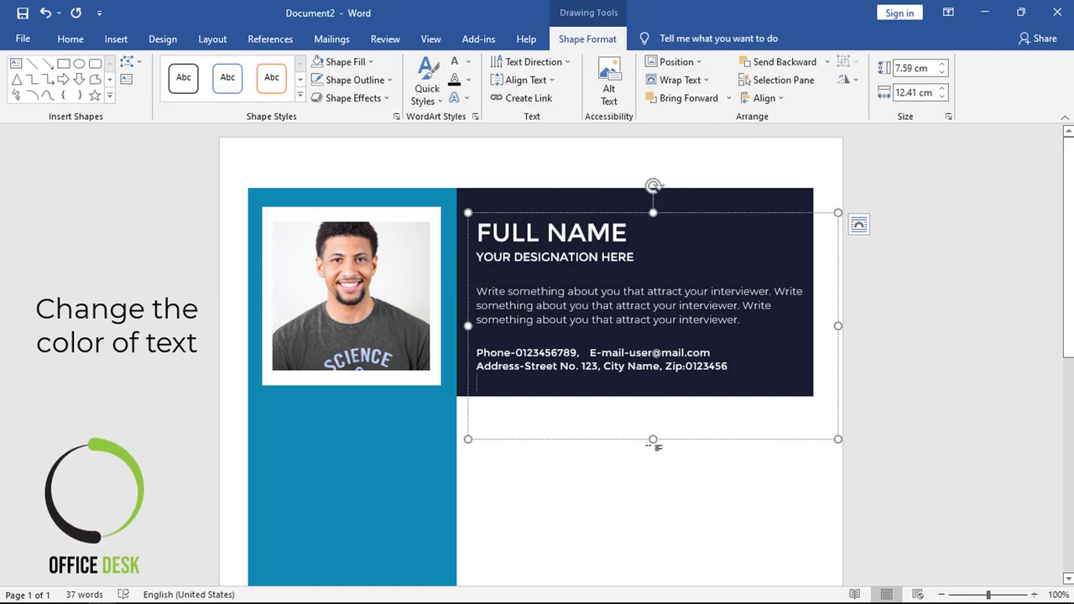
left_click_drag(651, 442, 652, 396)
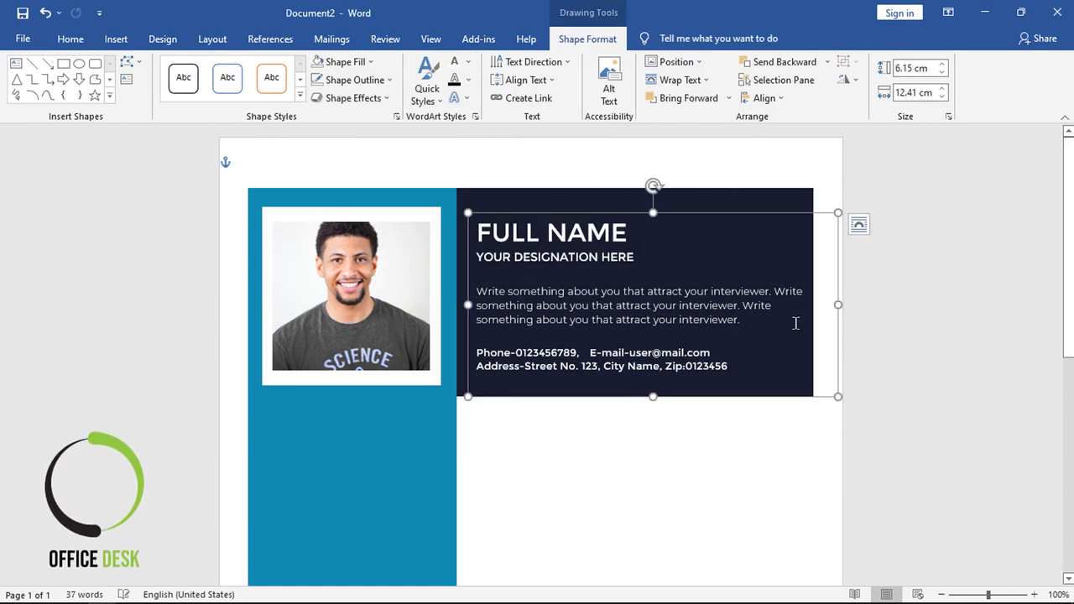
left_click_drag(842, 304, 803, 305)
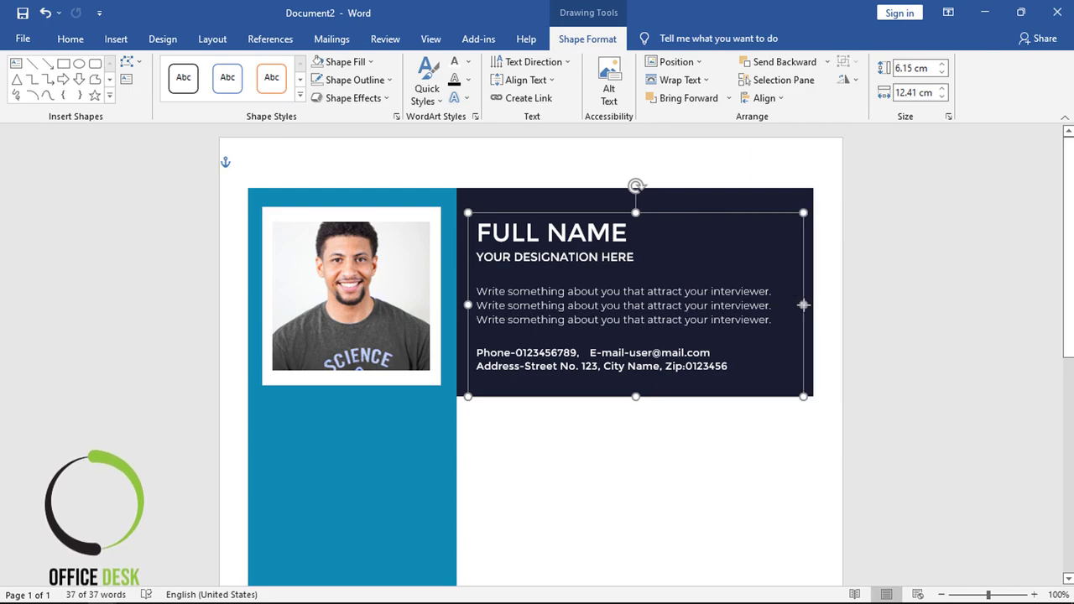
left_click_drag(712, 212, 713, 206)
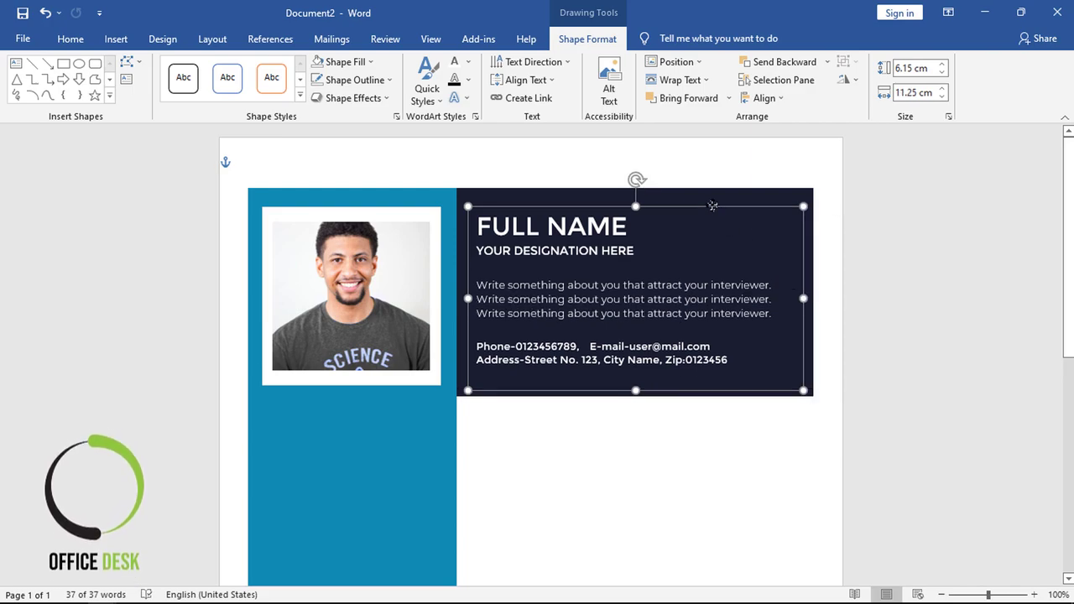
Nudge the header text box into its final position inside the navy band
left_click(935, 310)
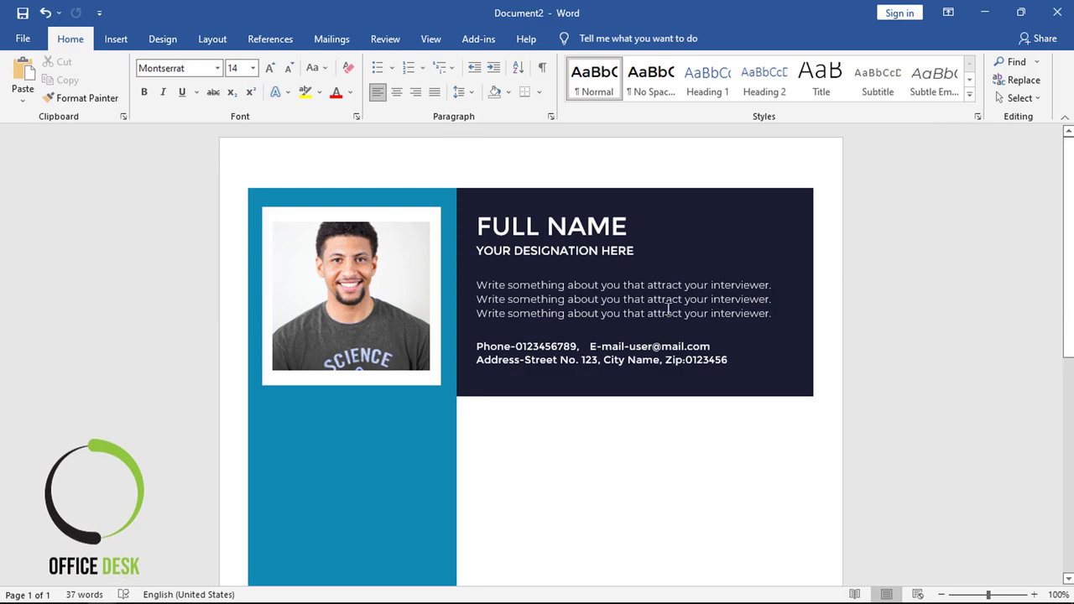
left_click(659, 313)
left_click(688, 208)
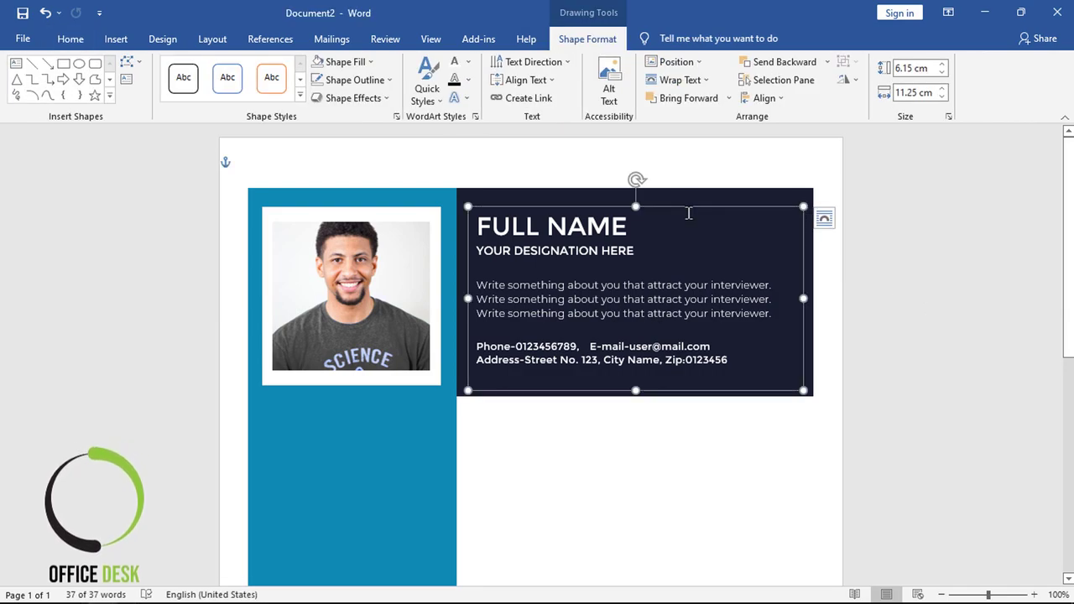
key("Up")
left_click(949, 300)
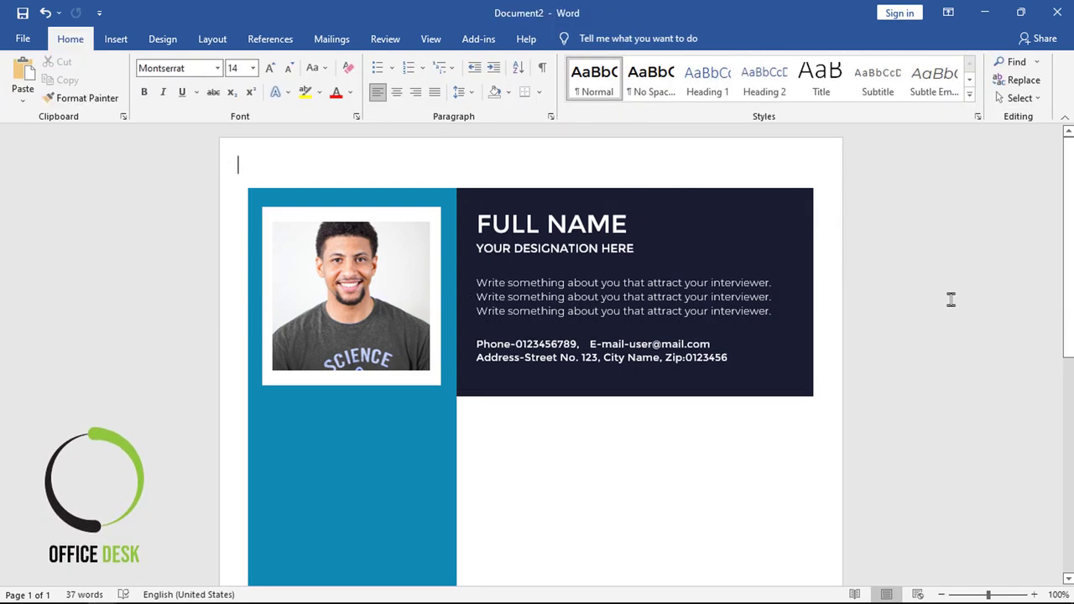
left_click(540, 214)
left_click(661, 205)
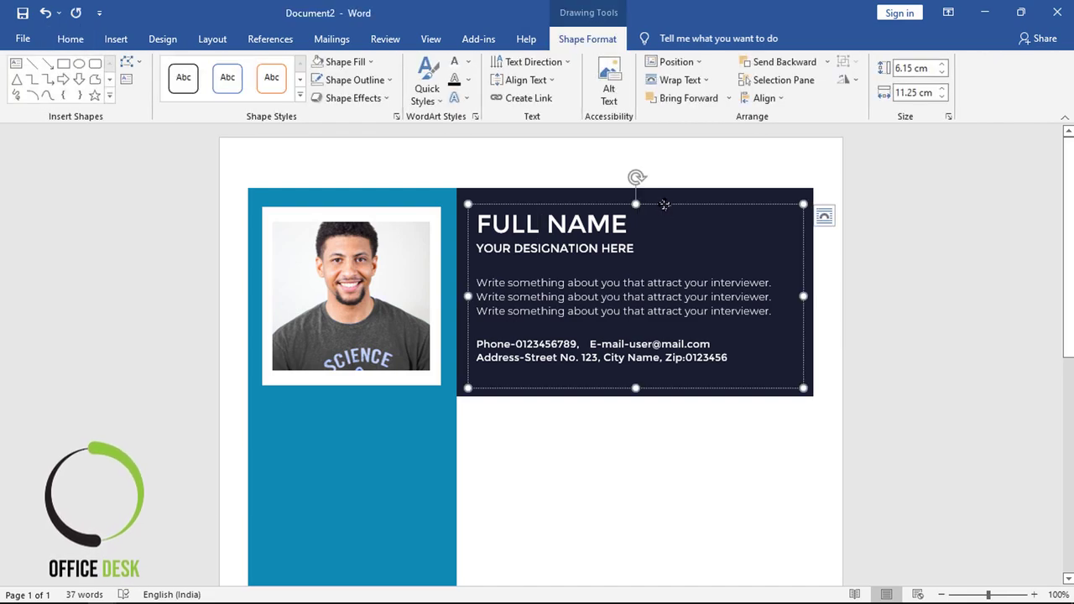
left_click_drag(662, 206, 665, 204)
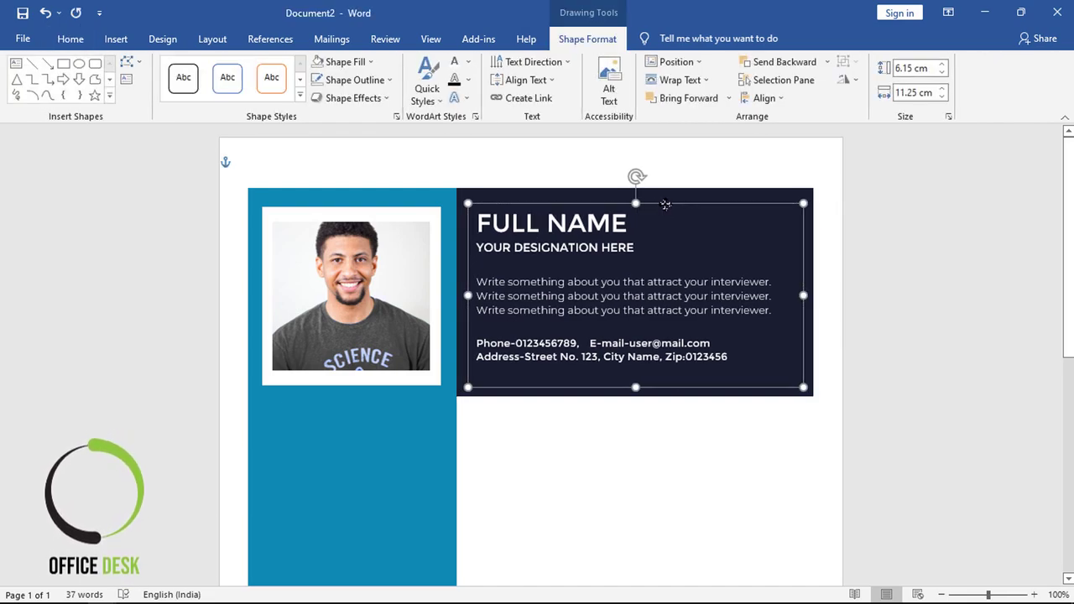
left_click(924, 319)
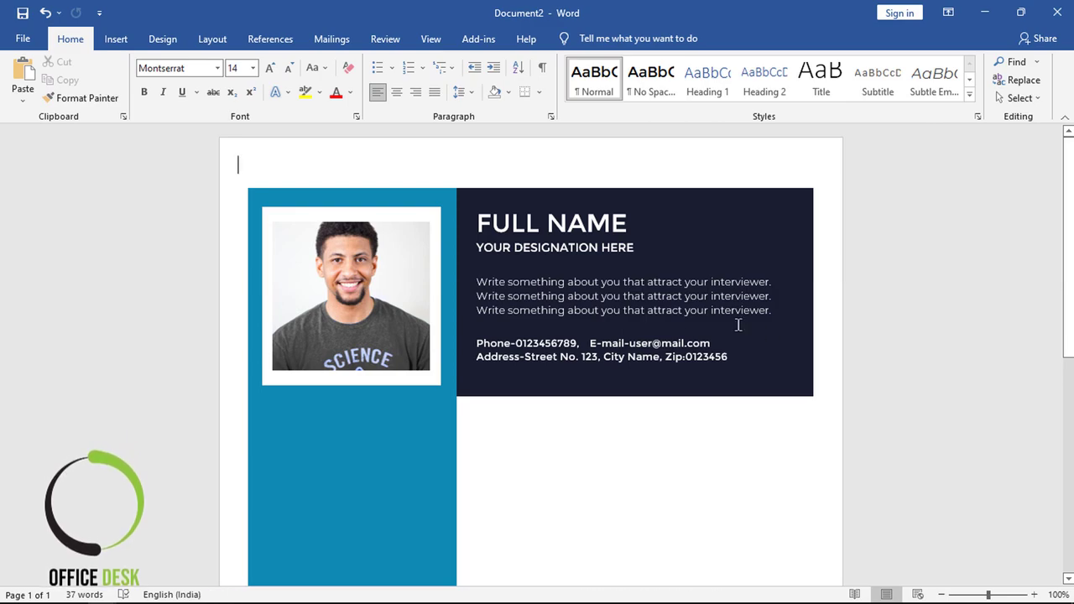
scroll(631, 378, "down", 1)
scroll(636, 379, "down", 1)
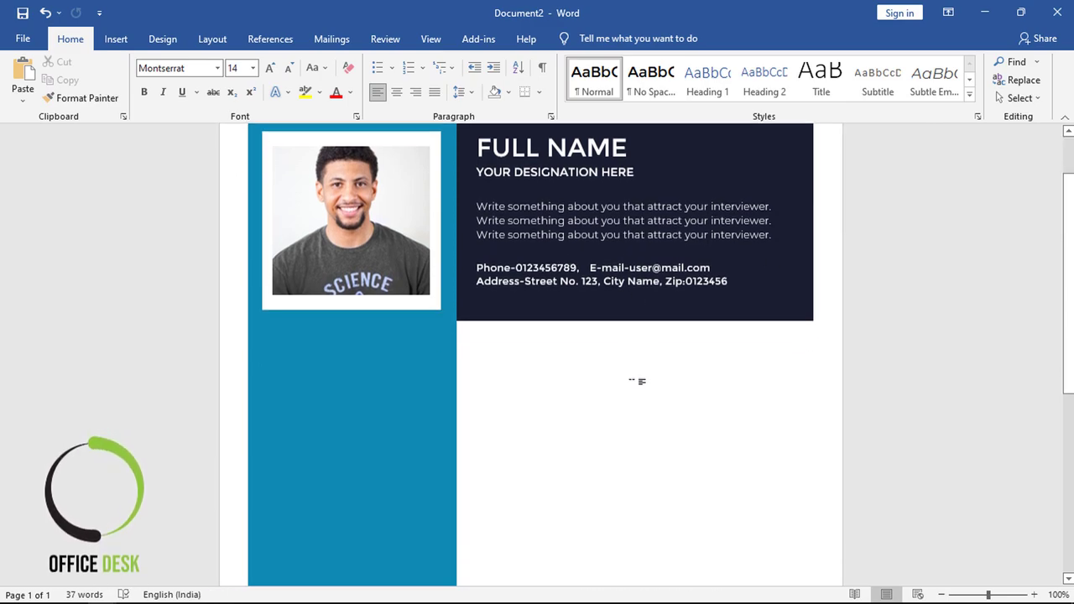
Draw a new text box in the teal sidebar below the photo
left_click(115, 39)
left_click(239, 70)
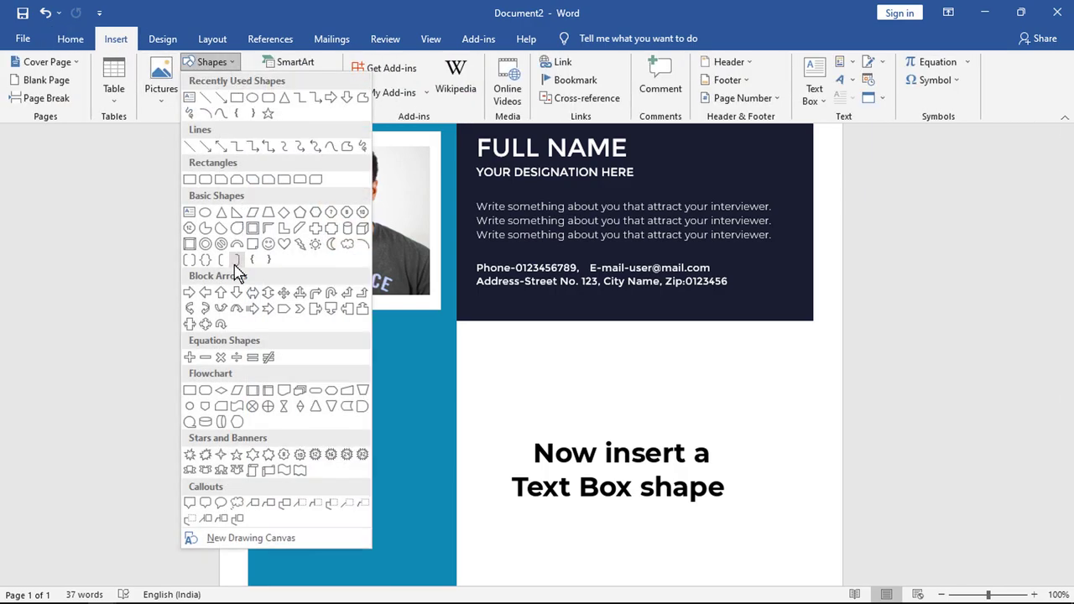
left_click(193, 213)
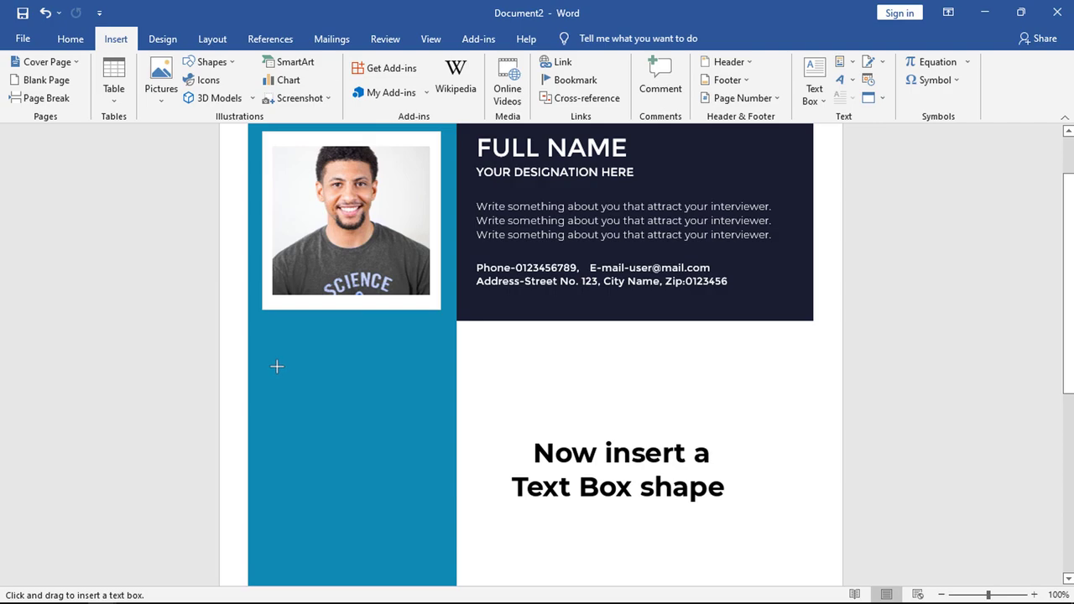
left_click_drag(262, 354, 441, 484)
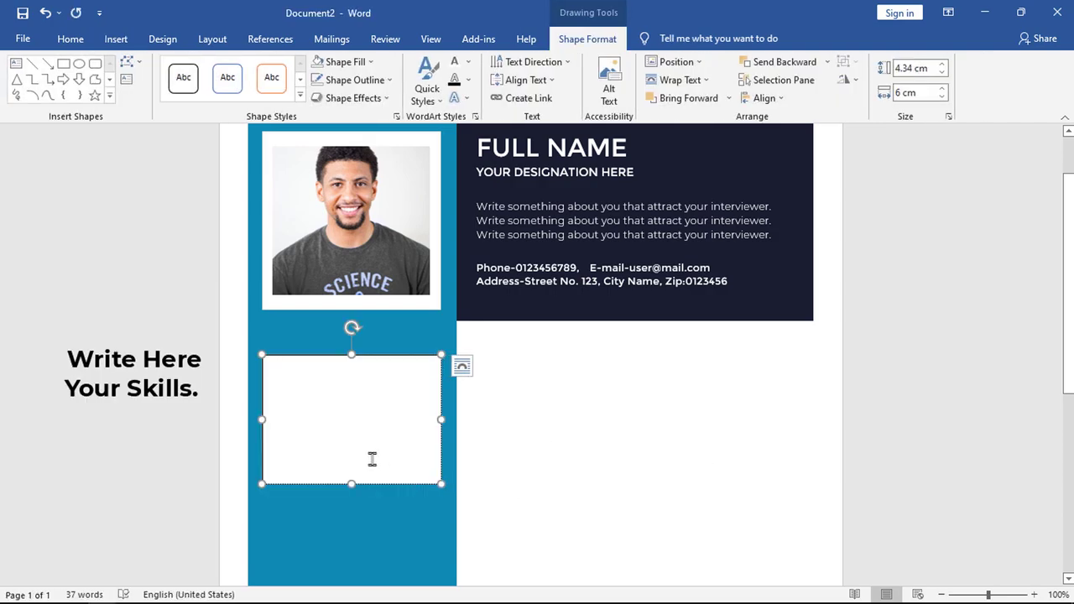
List My Skills with four tab-aligned rows at 85%, 75%, 65%, 75%, lengthening the box to fit
type("My Ski")
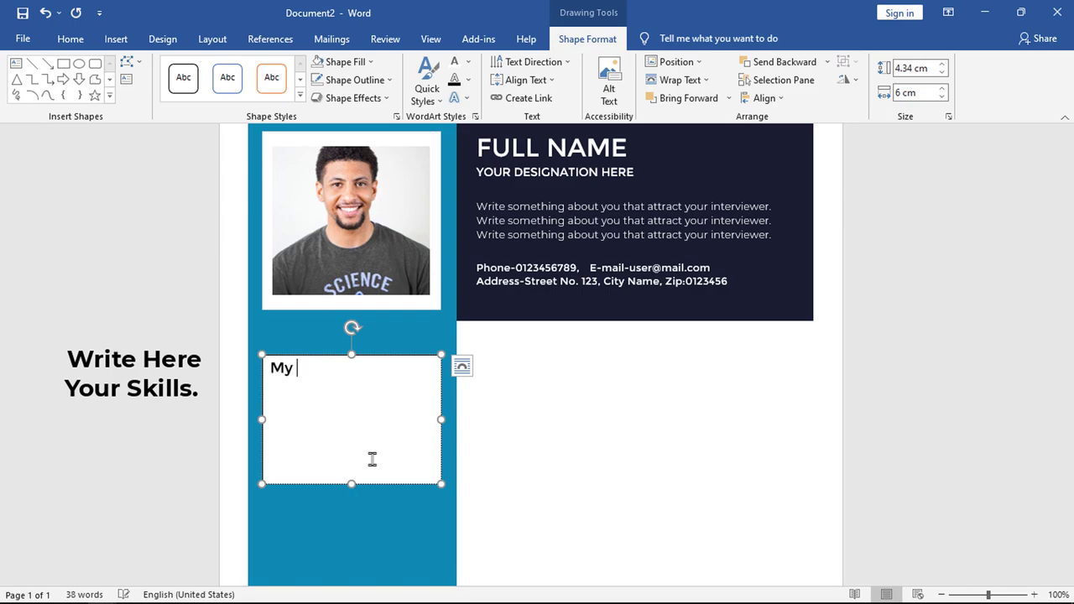
type("lls ")
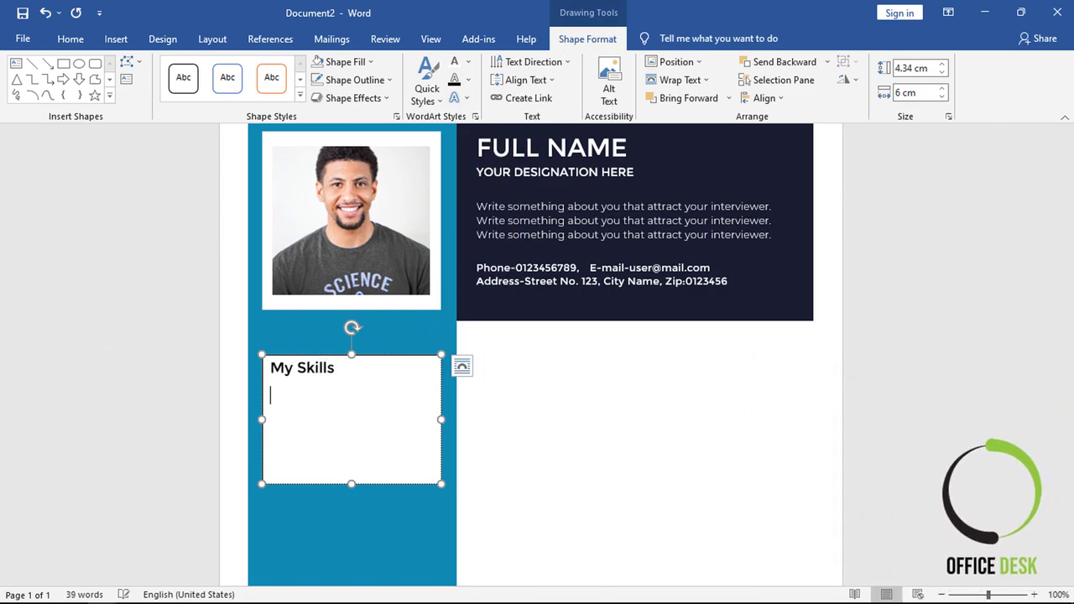
type("Sk")
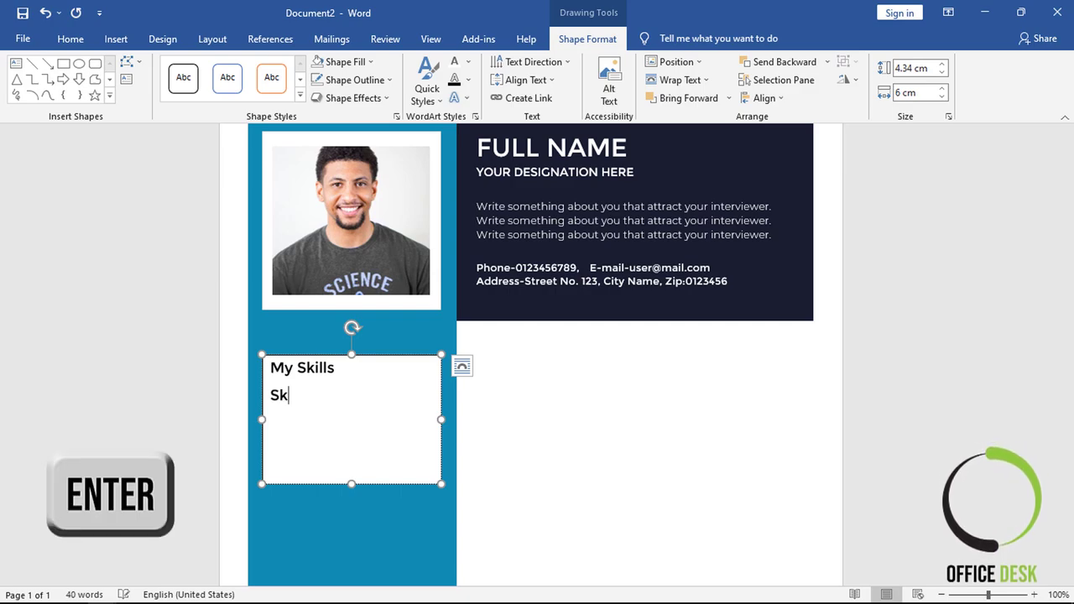
type("ill 1")
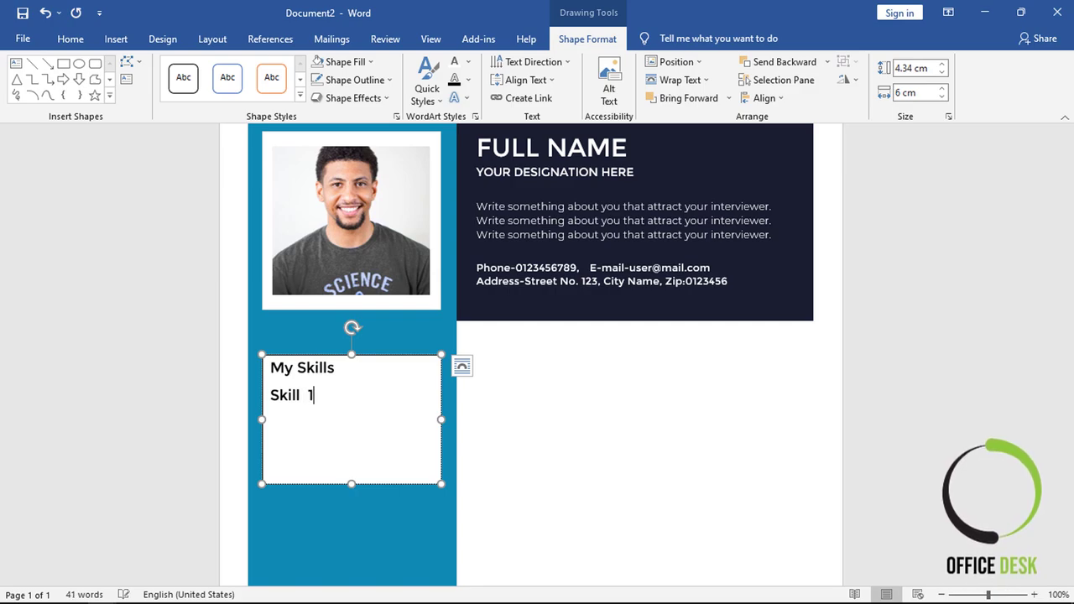
key("Tab")
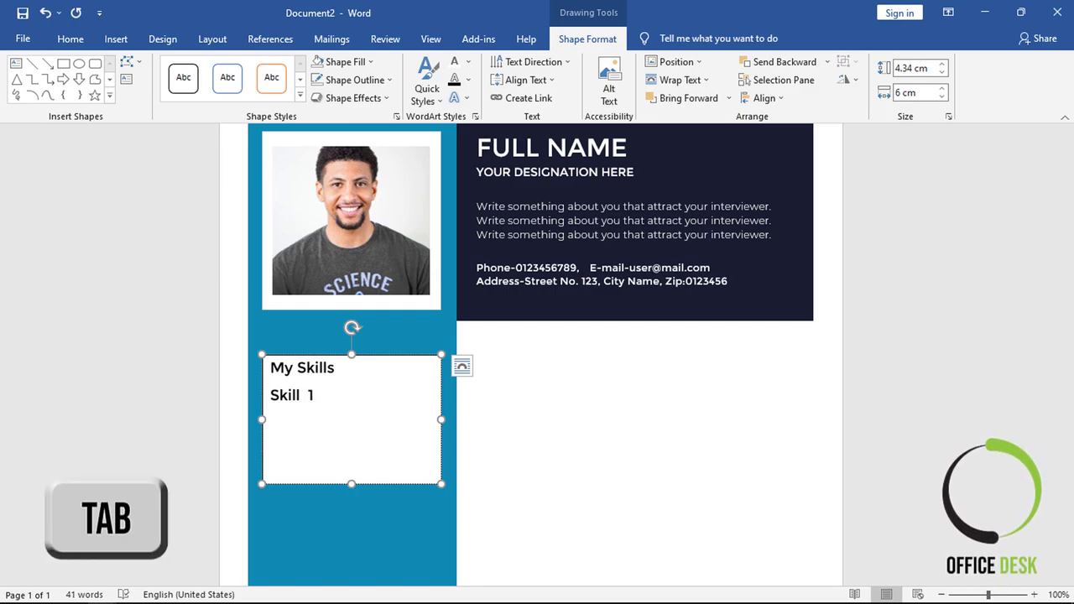
type(": 85%")
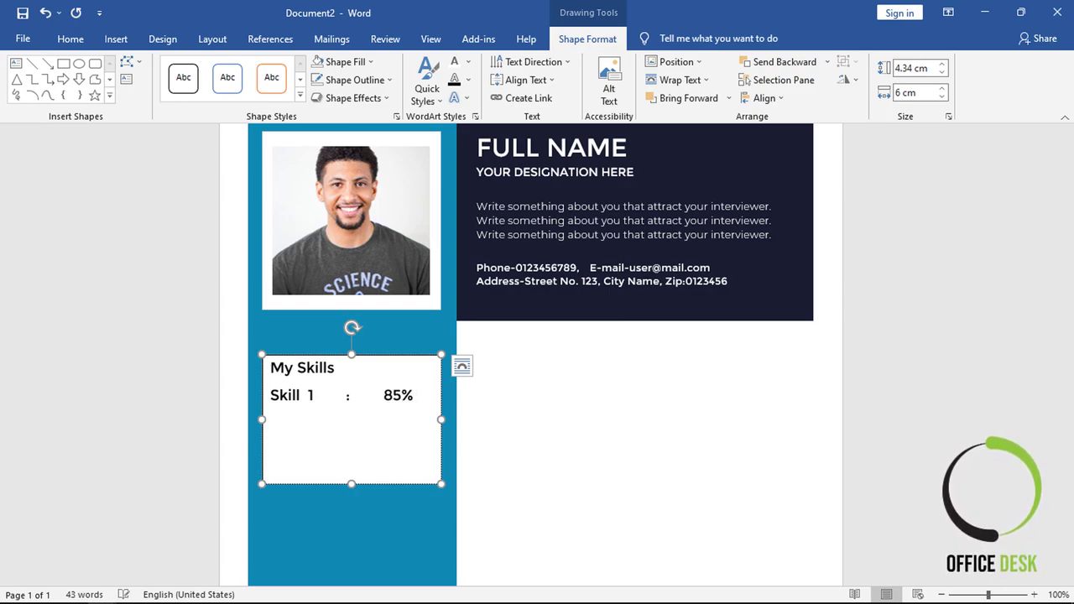
type("Skill")
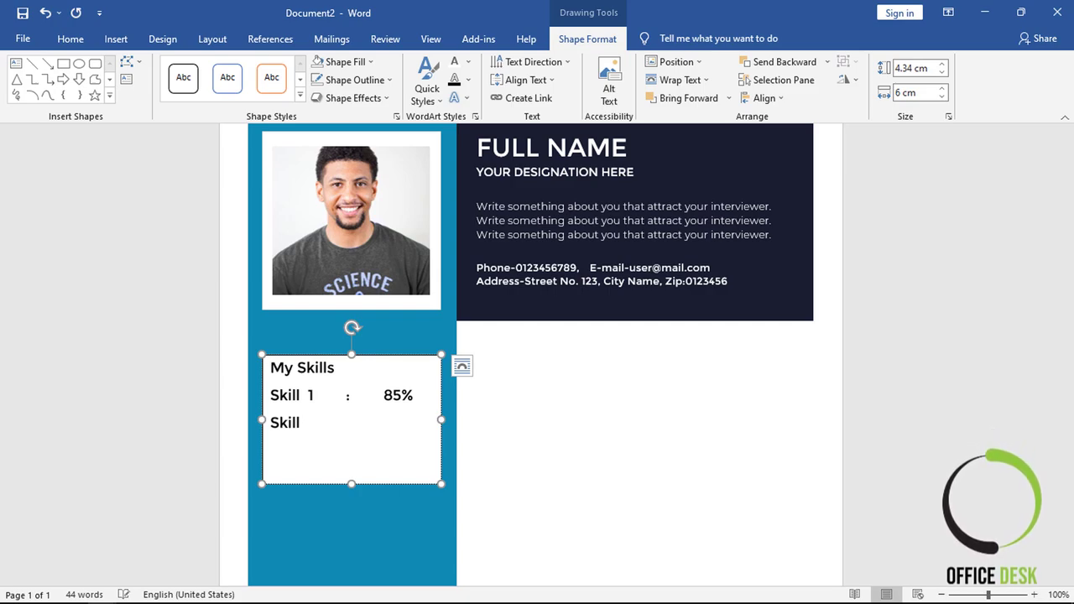
type("2")
key("Tab")
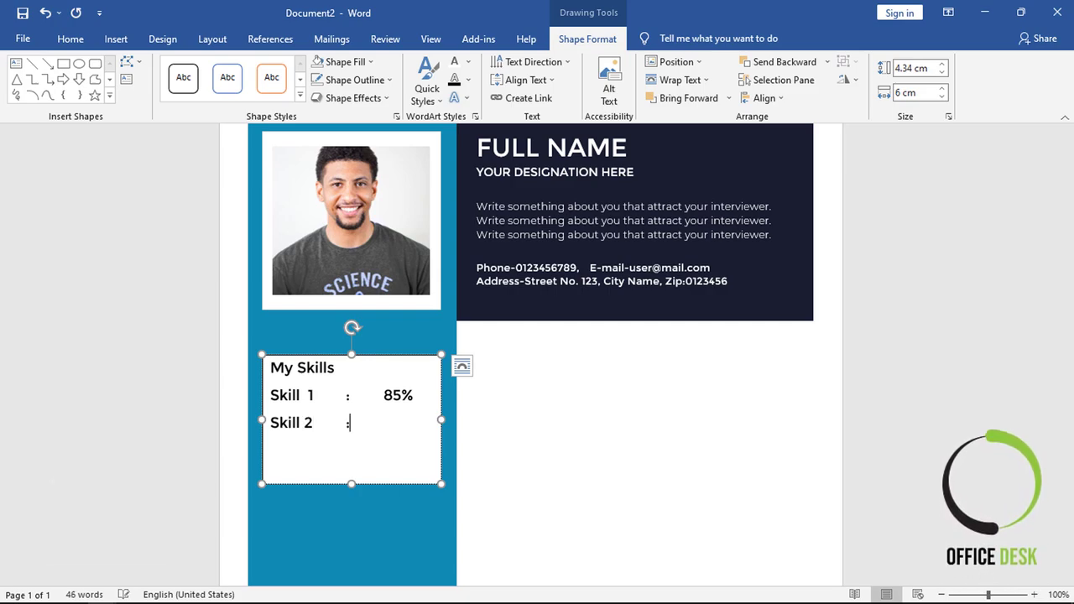
key("Tab")
type("75")
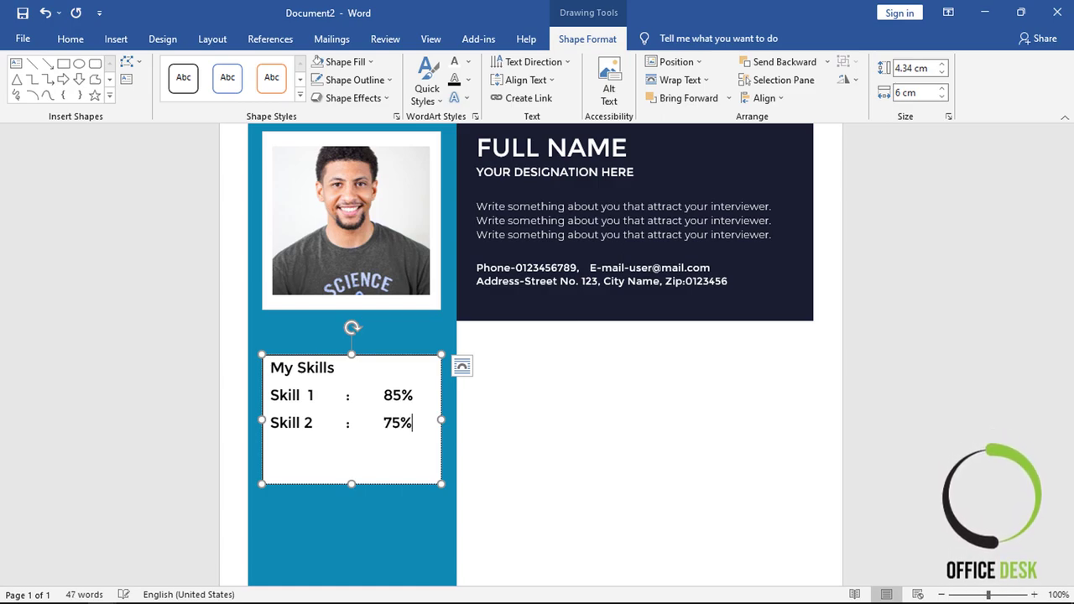
key("Return")
type("Skill 3")
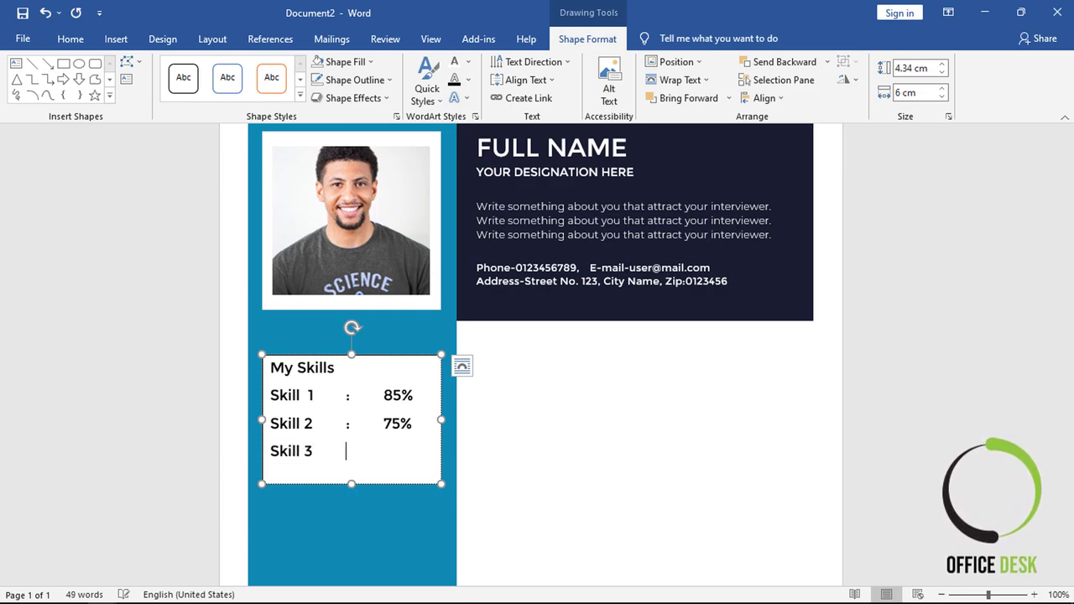
type(": 65%")
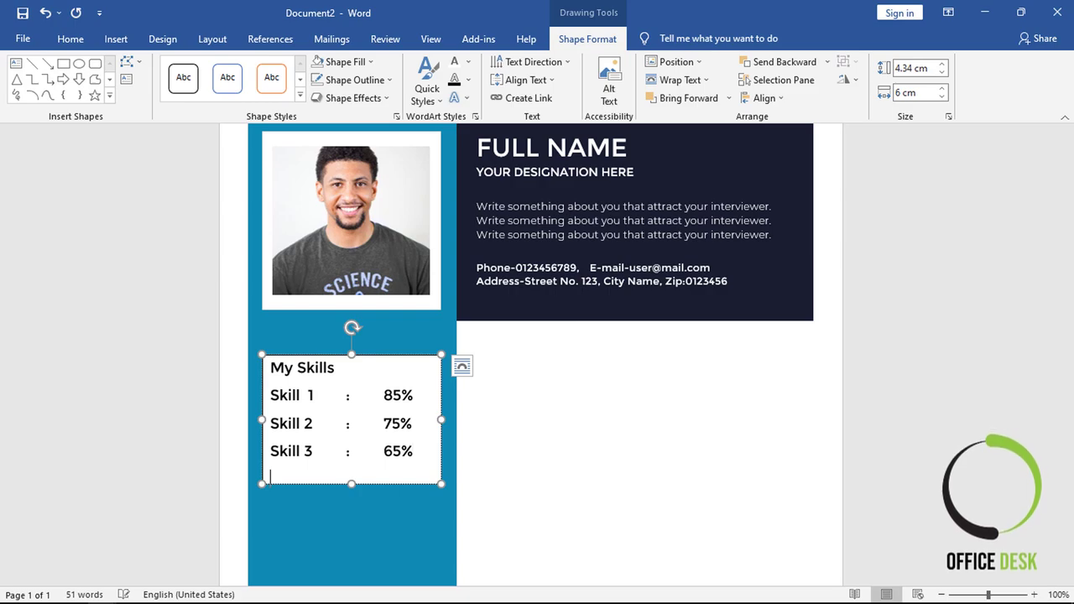
type("Skills 4 : 75%")
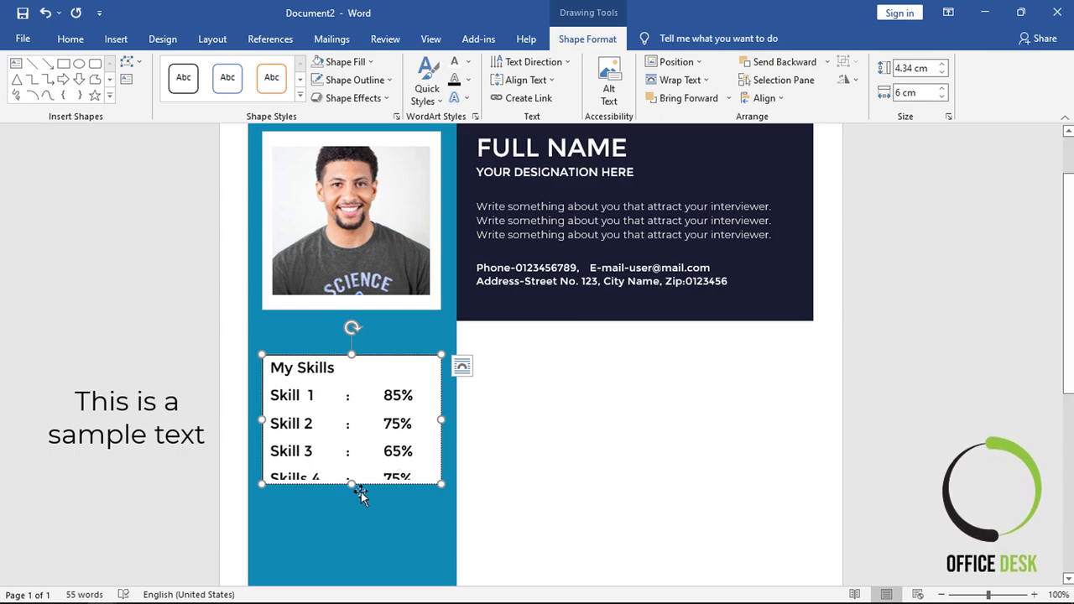
left_click_drag(352, 484, 352, 499)
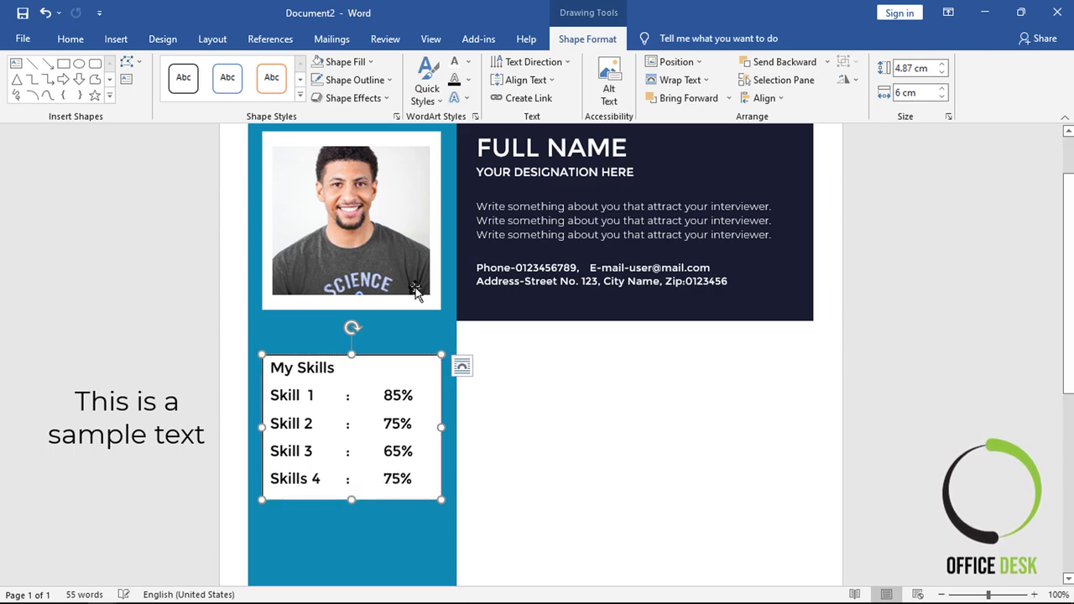
Remove the skills box's background fill and border
left_click(344, 62)
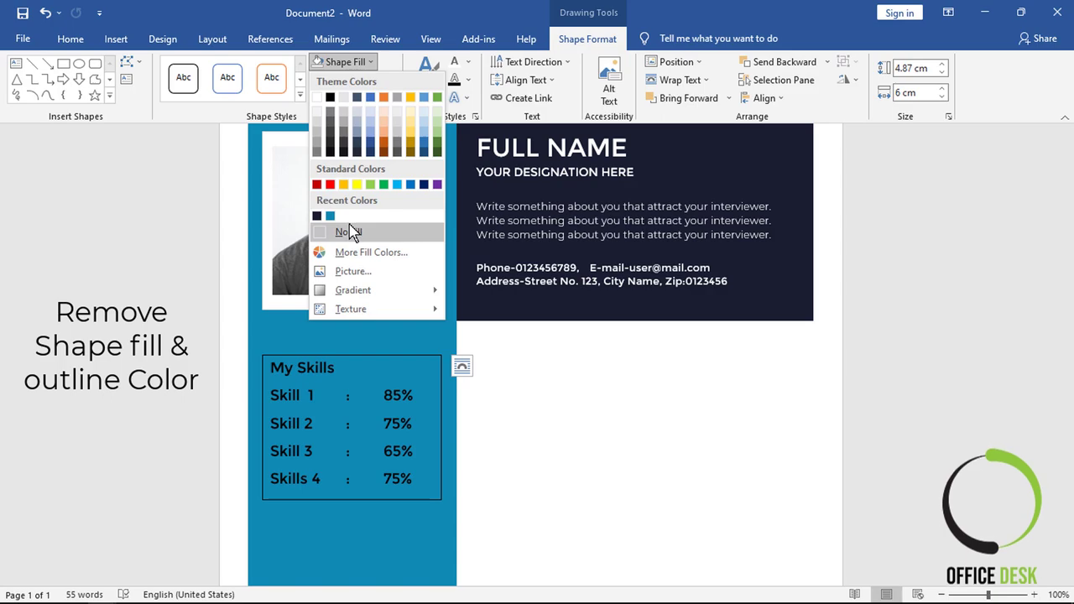
left_click(350, 230)
left_click(364, 85)
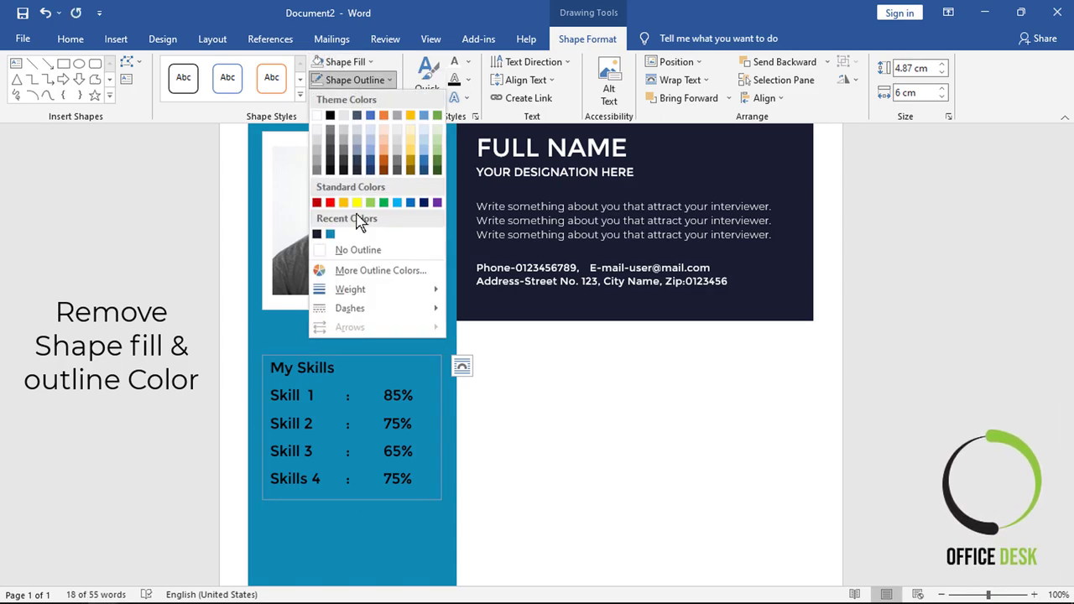
left_click(351, 250)
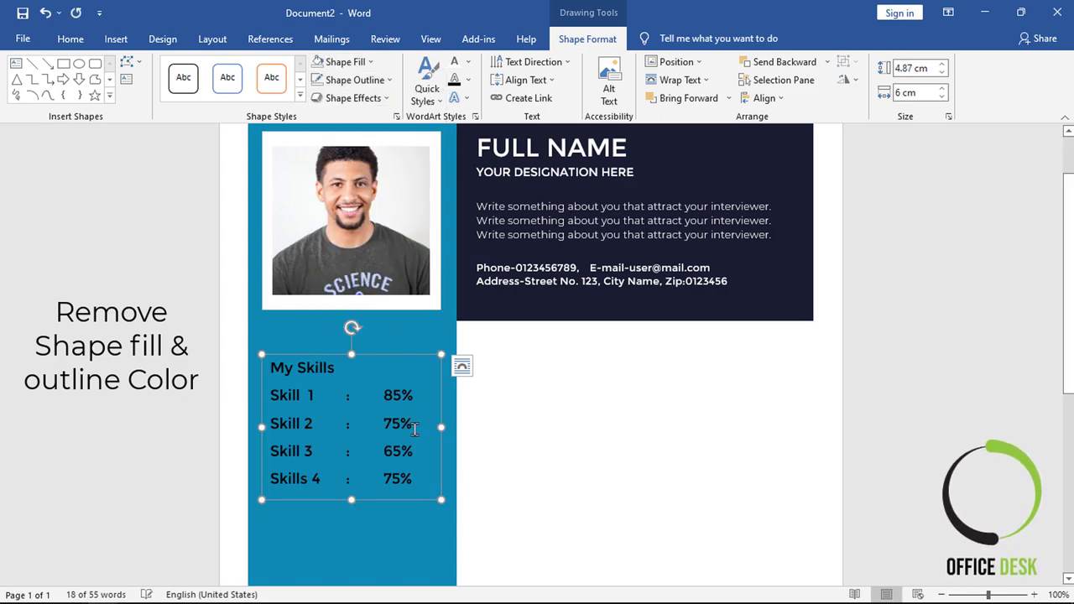
Make the heading a centred 16 pt MY SKILLS in capitals
triple_click(271, 367)
left_click(72, 39)
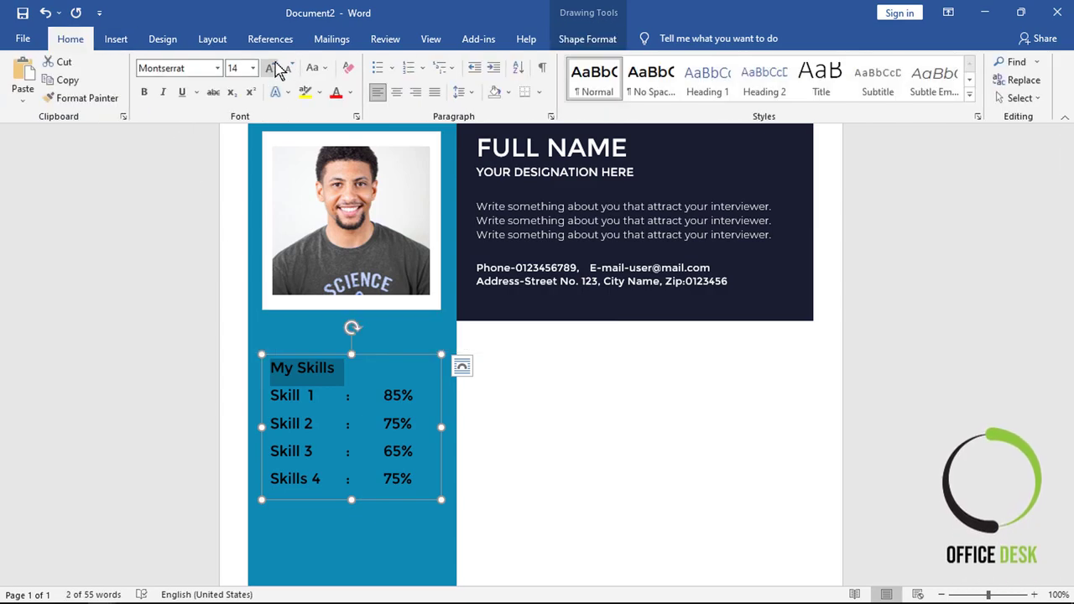
left_click(273, 68)
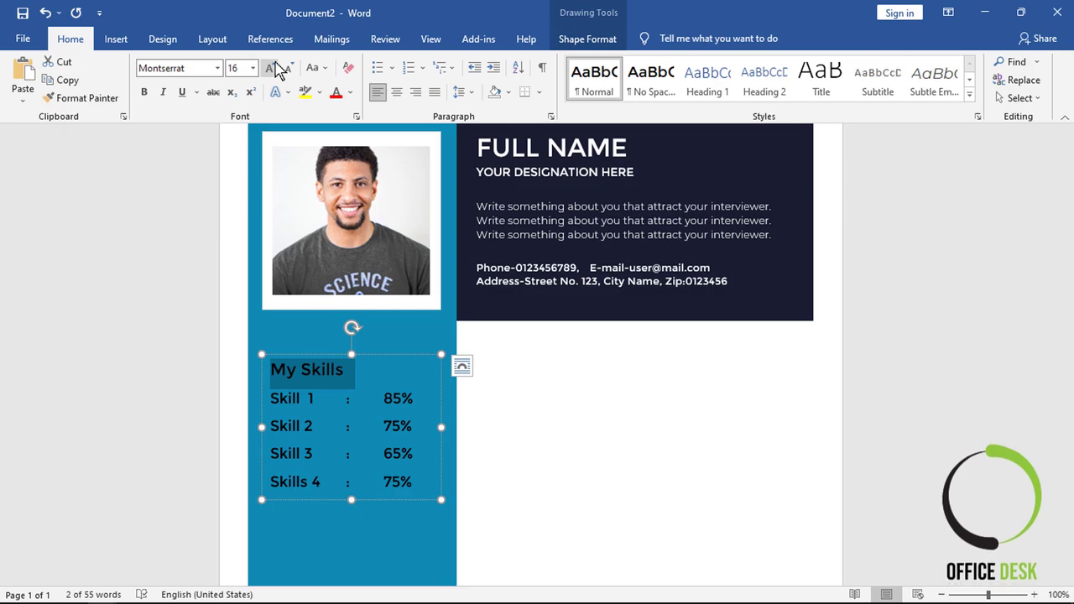
left_click(313, 68)
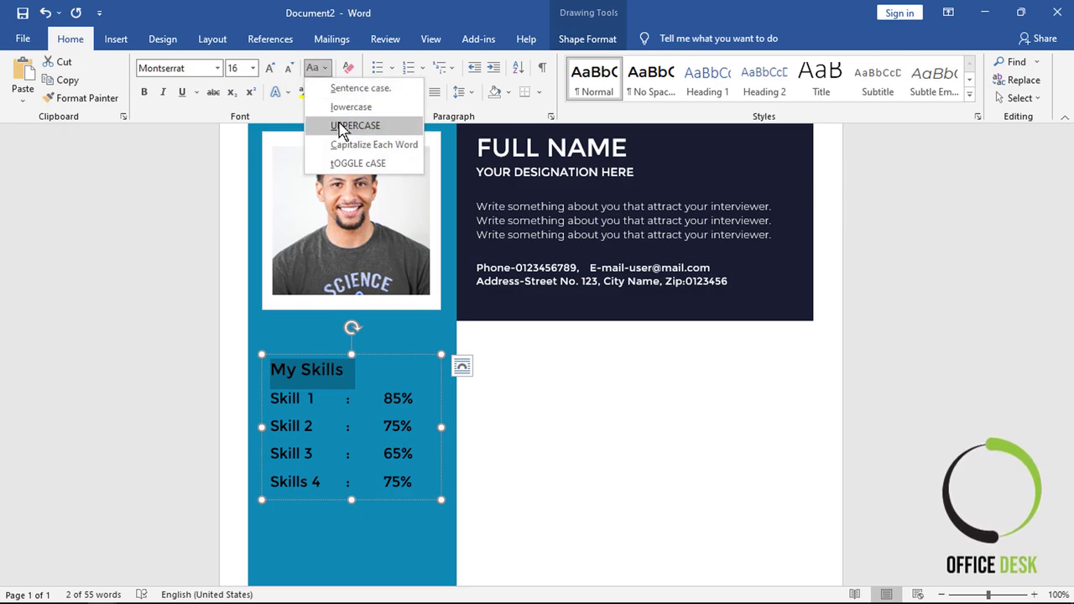
left_click(334, 125)
left_click(396, 91)
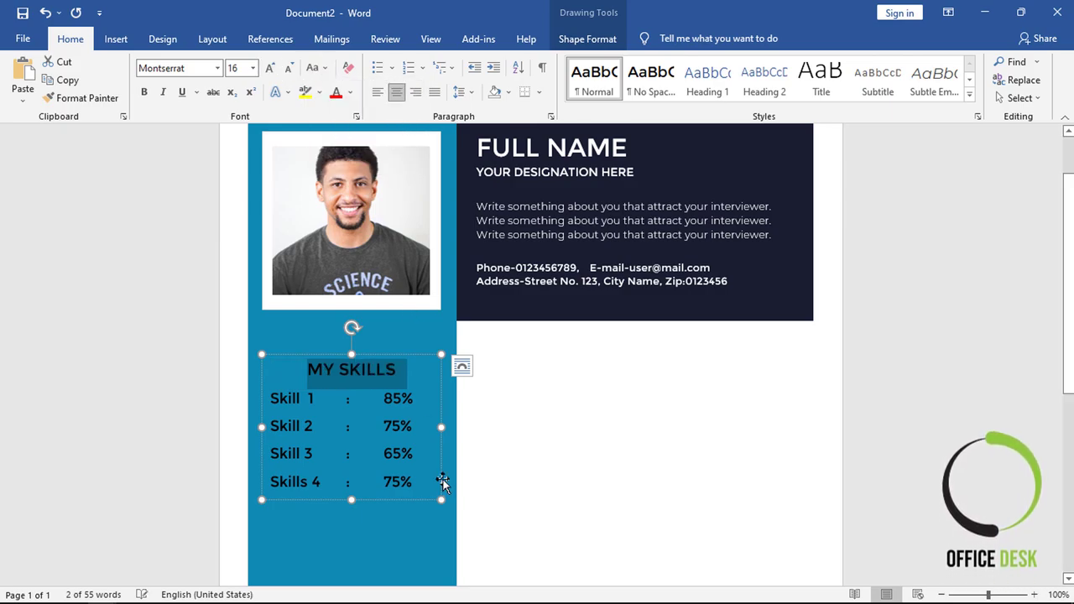
Make the four skill rows white and centre them
left_click_drag(415, 481, 260, 393)
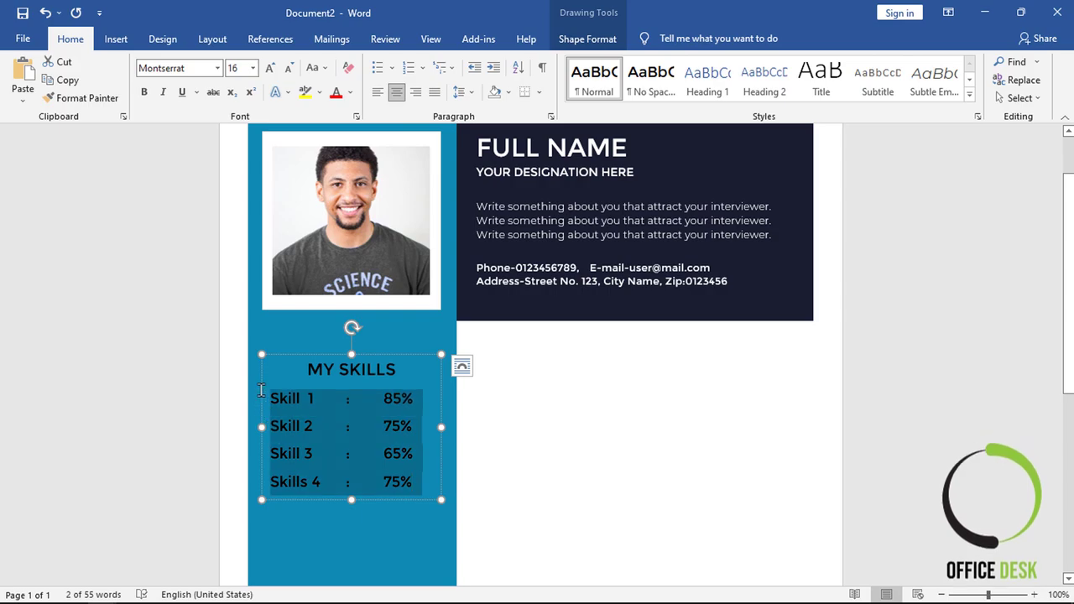
left_click(351, 92)
left_click(336, 146)
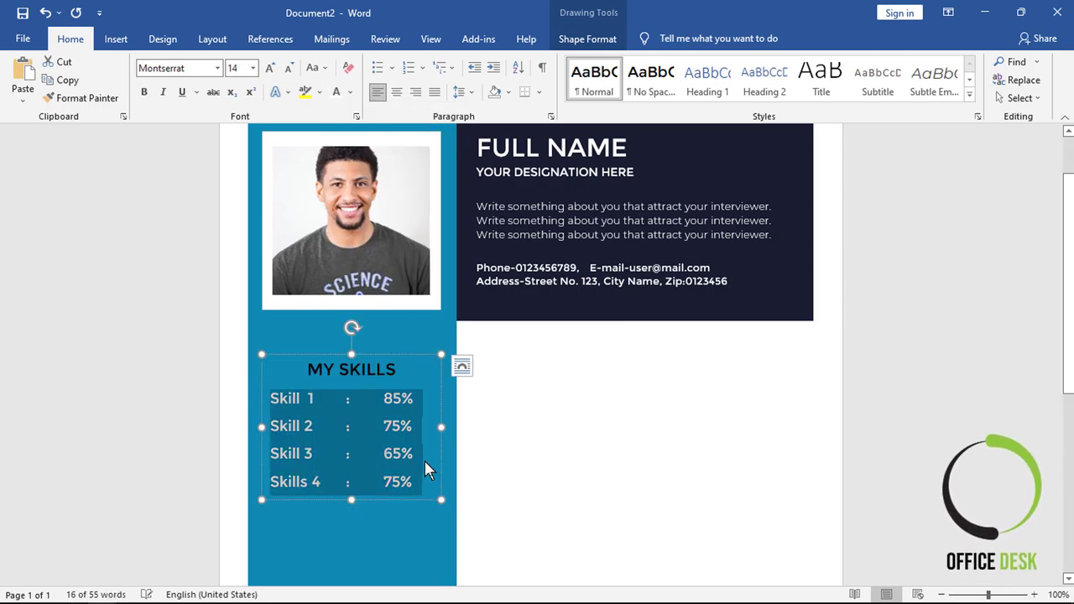
left_click(396, 91)
Colour the MY SKILLS heading dark navy
left_click(523, 401)
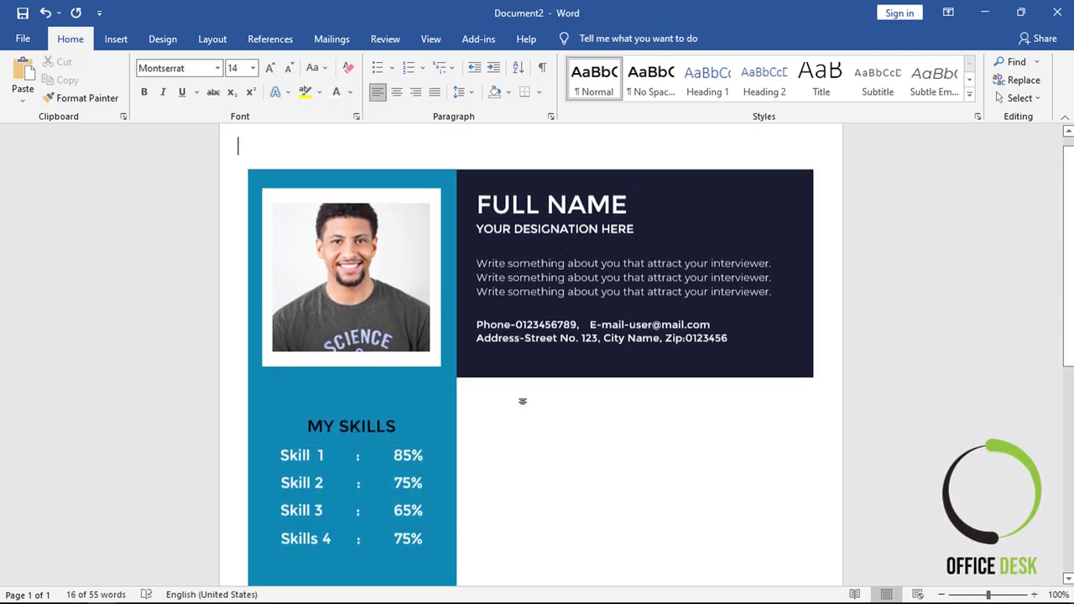
scroll(441, 425, "down", 3)
scroll(440, 426, "down", 1)
left_click(405, 240)
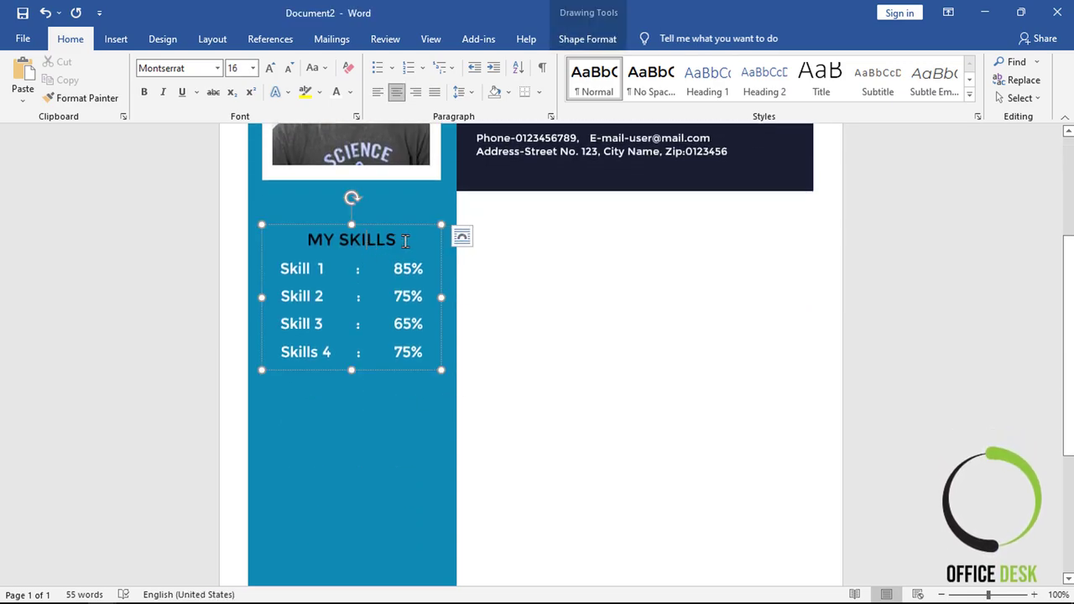
triple_click(354, 235)
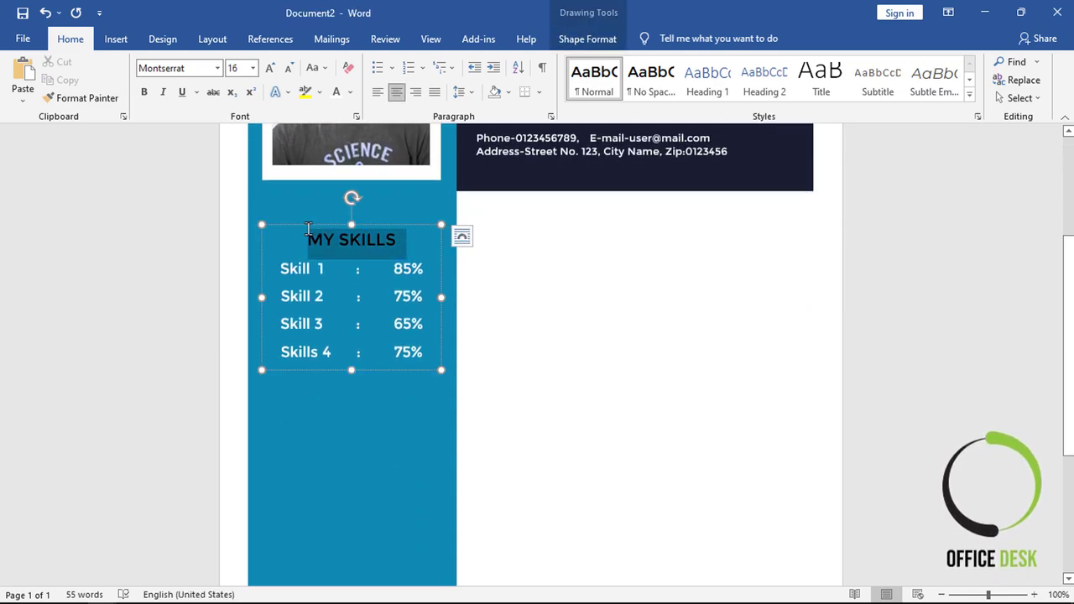
left_click(350, 91)
left_click(336, 265)
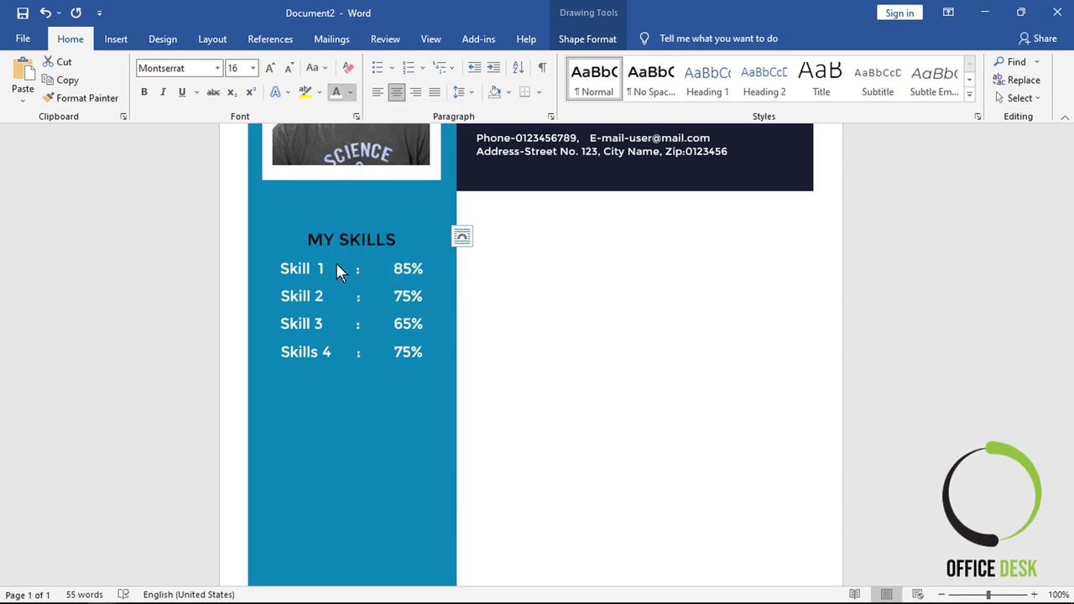
Add a Skills 5 row at 65% by duplicating the Skills 4 row
left_click_drag(351, 369, 355, 398)
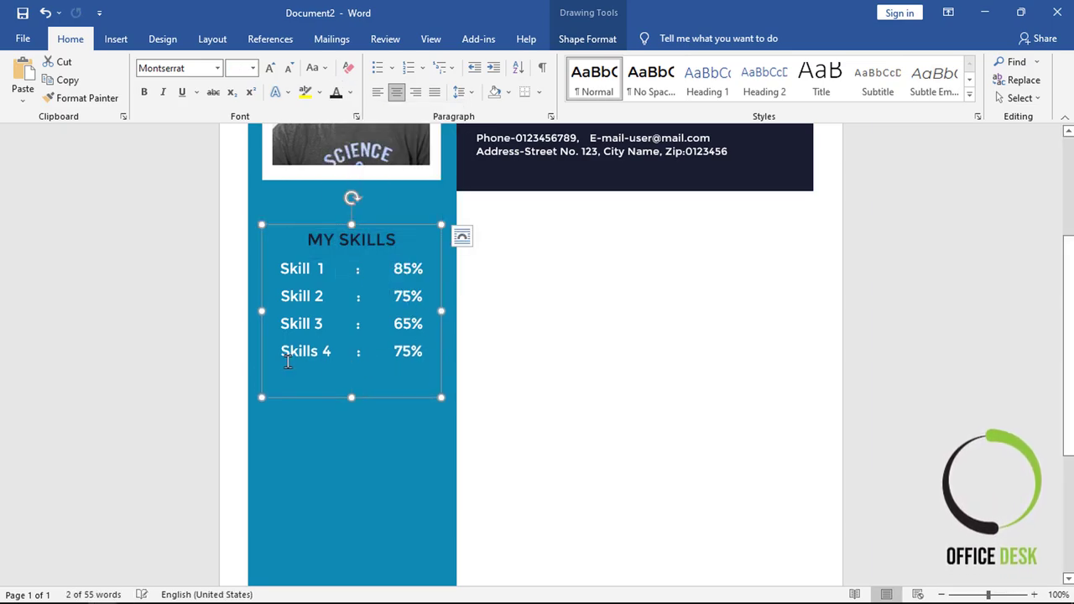
left_click_drag(280, 359, 424, 351)
key("ctrl+c")
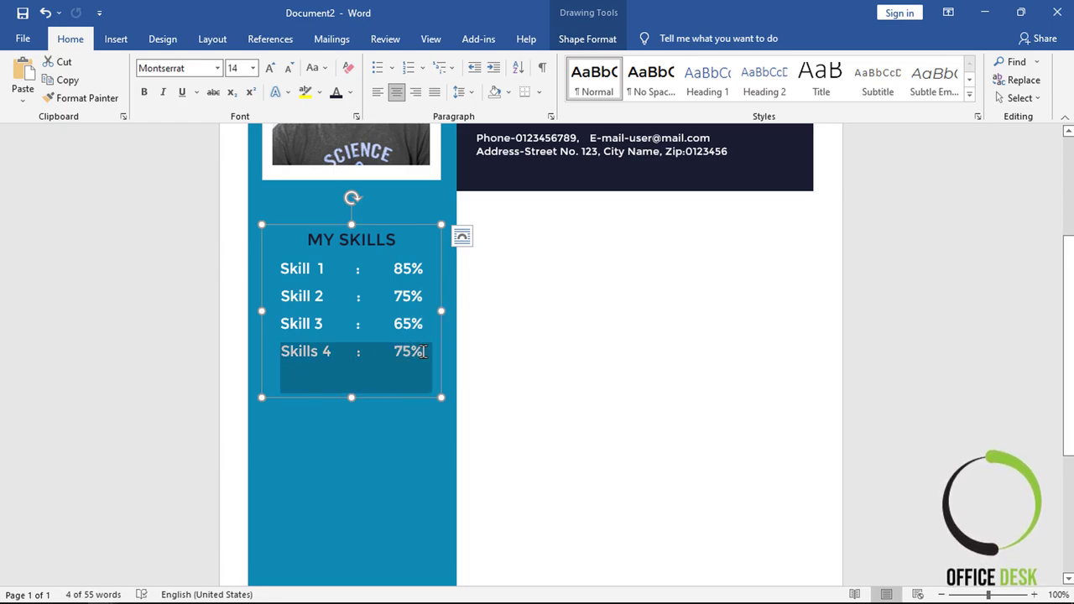
left_click(300, 371)
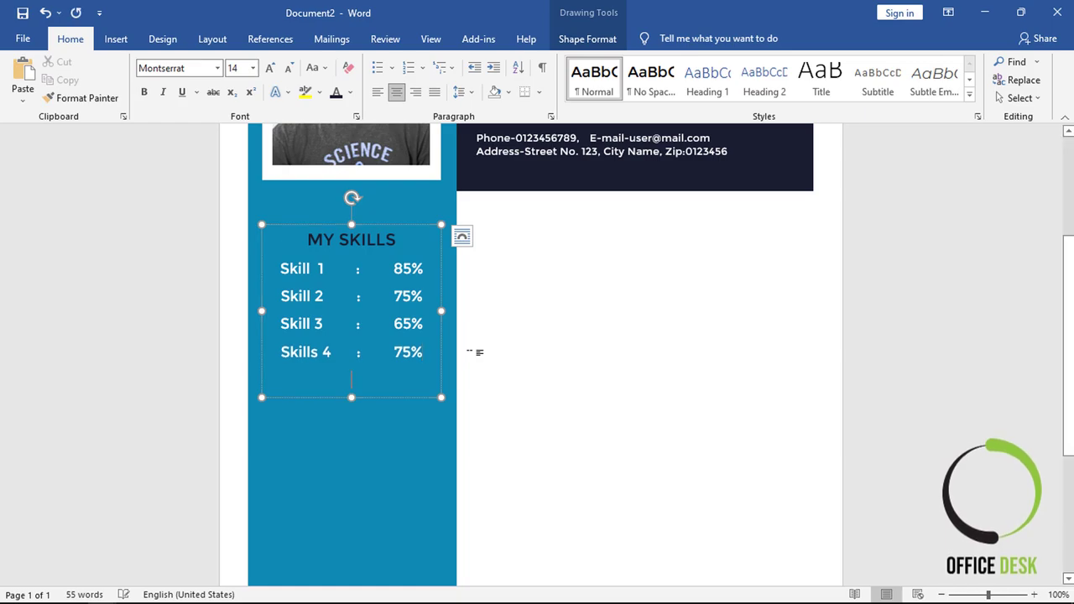
key("ctrl+v")
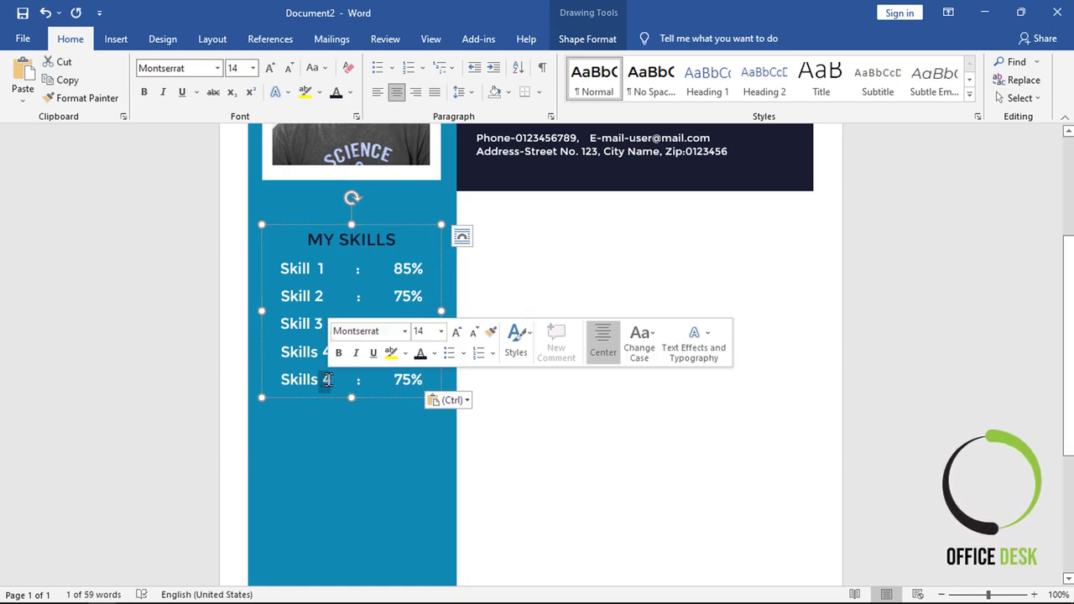
type("5")
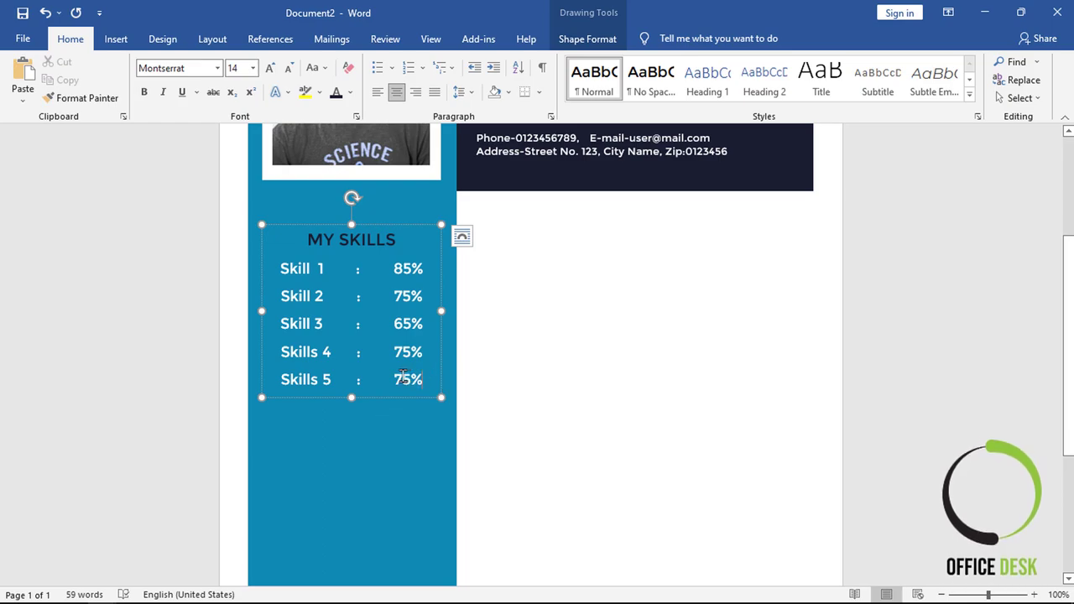
left_click_drag(394, 379, 403, 379)
type("6")
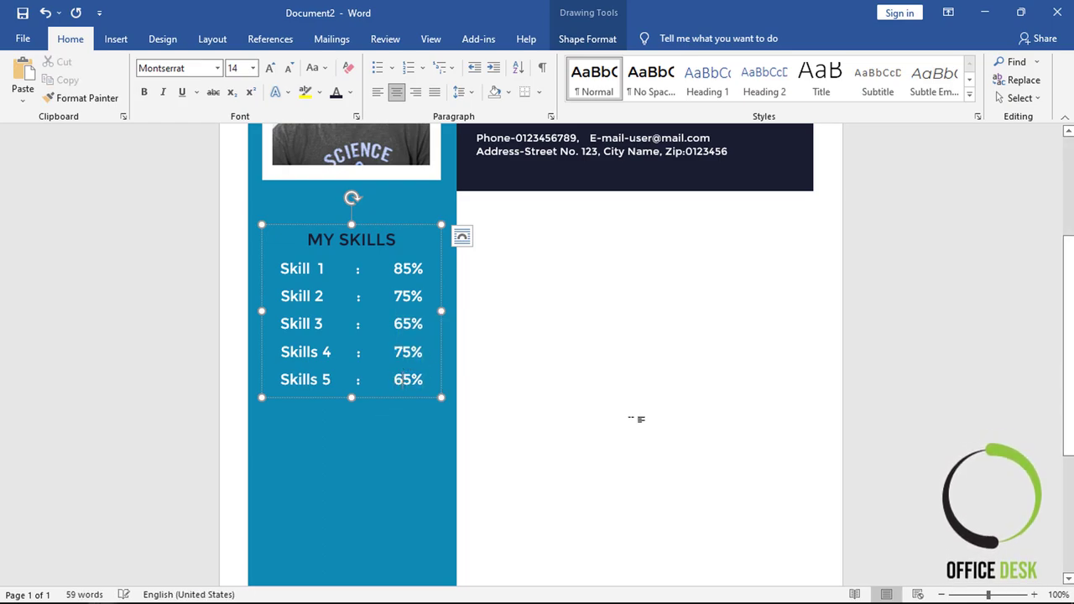
left_click(636, 420)
Nudge the MY SKILLS box up so it sits just under the photo
scroll(607, 433, "up", 3)
scroll(607, 433, "down", 3)
left_click(395, 293)
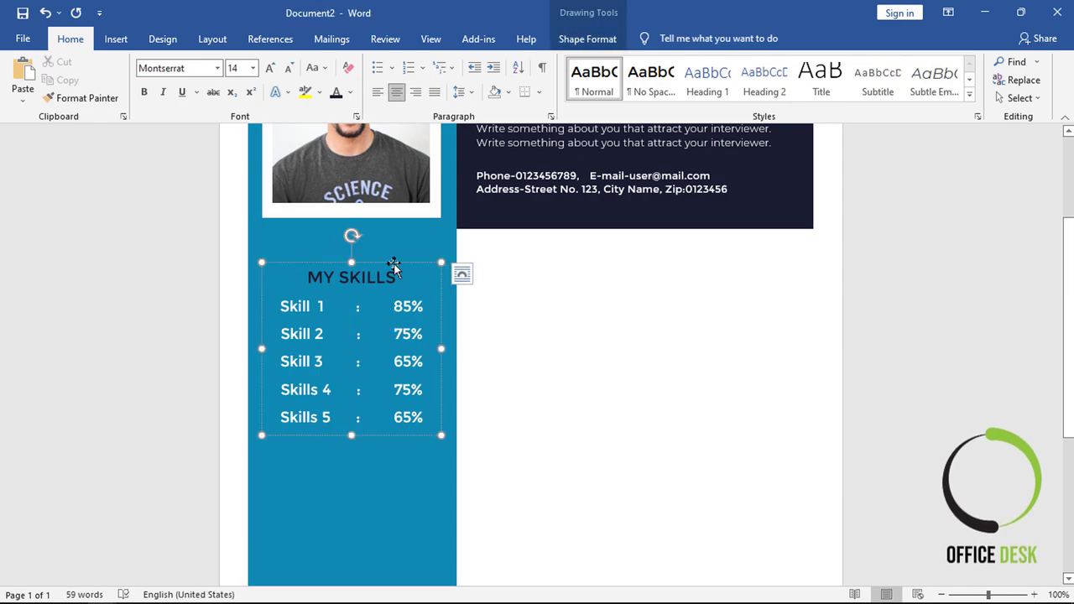
left_click_drag(392, 247, 392, 243)
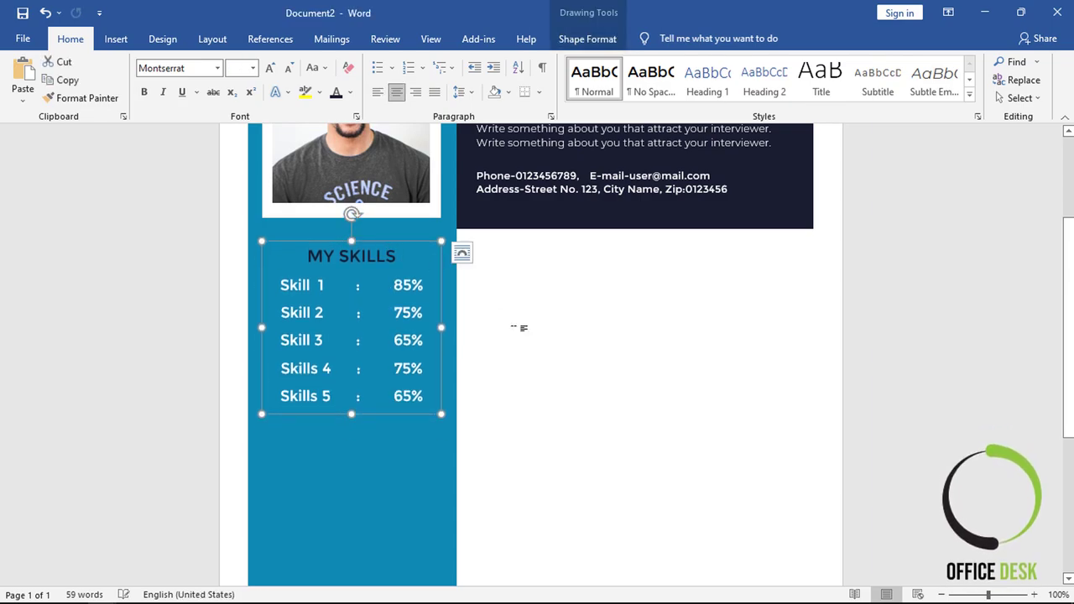
left_click(520, 331)
scroll(504, 353, "down", 3)
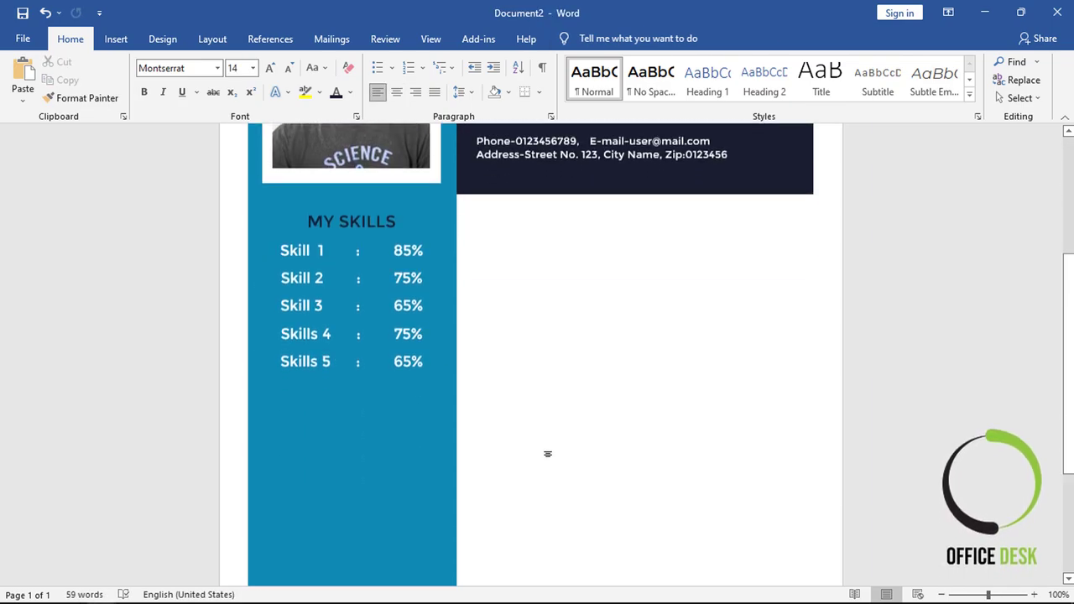
left_click(390, 253)
Duplicate the skills box and place the copy below the skills list
left_click(388, 168)
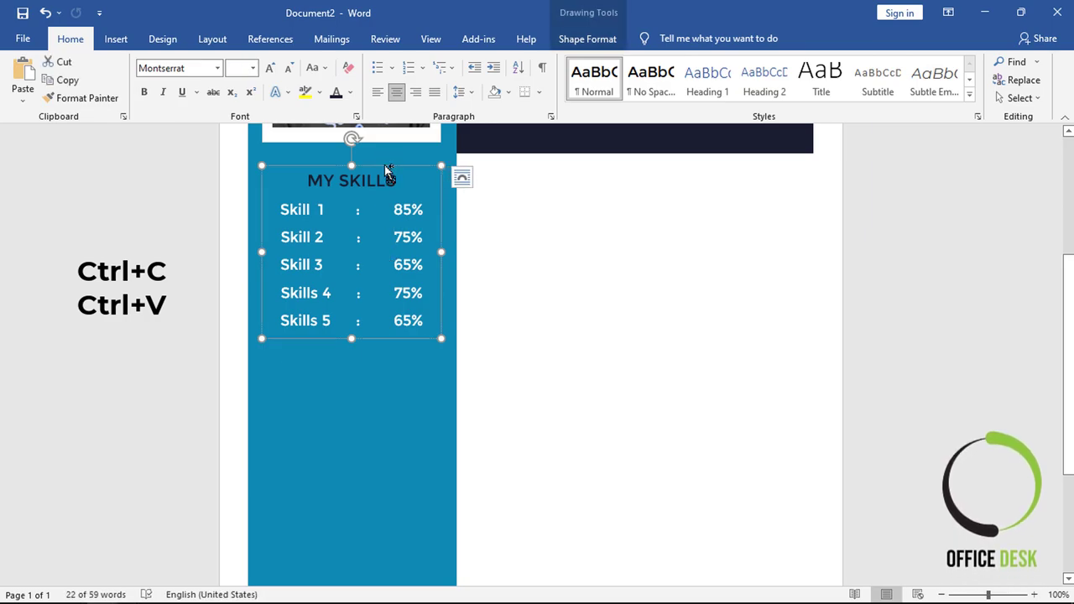
key("ctrl+c")
key("ctrl+v")
left_click_drag(388, 182, 372, 352)
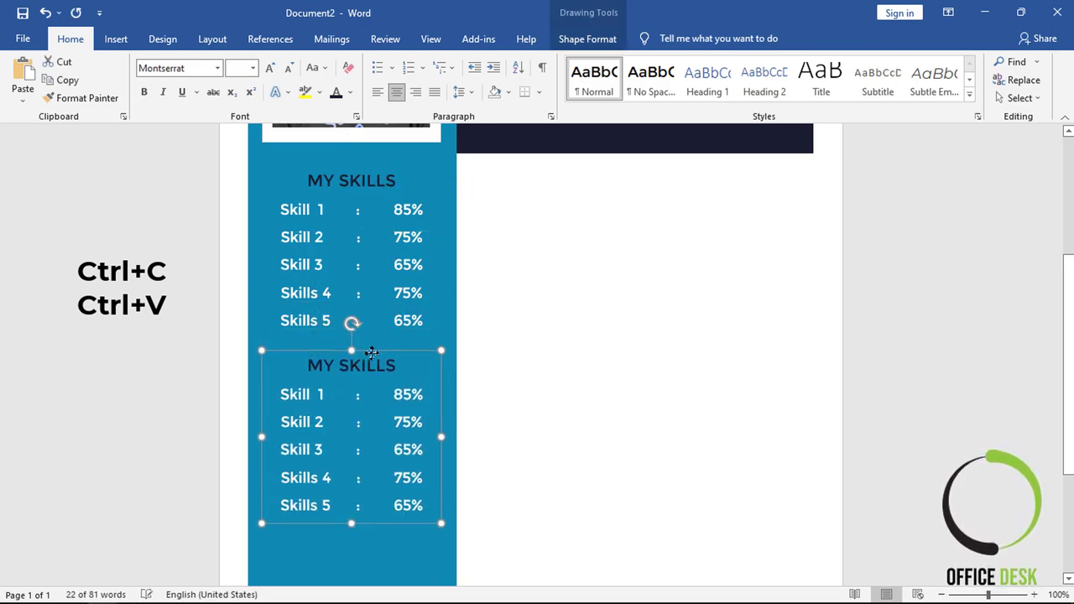
Retitle the copy CERTIFICATE and replace its rows with Diploma in Graphics Design (institute Name)
left_click_drag(307, 368, 384, 373)
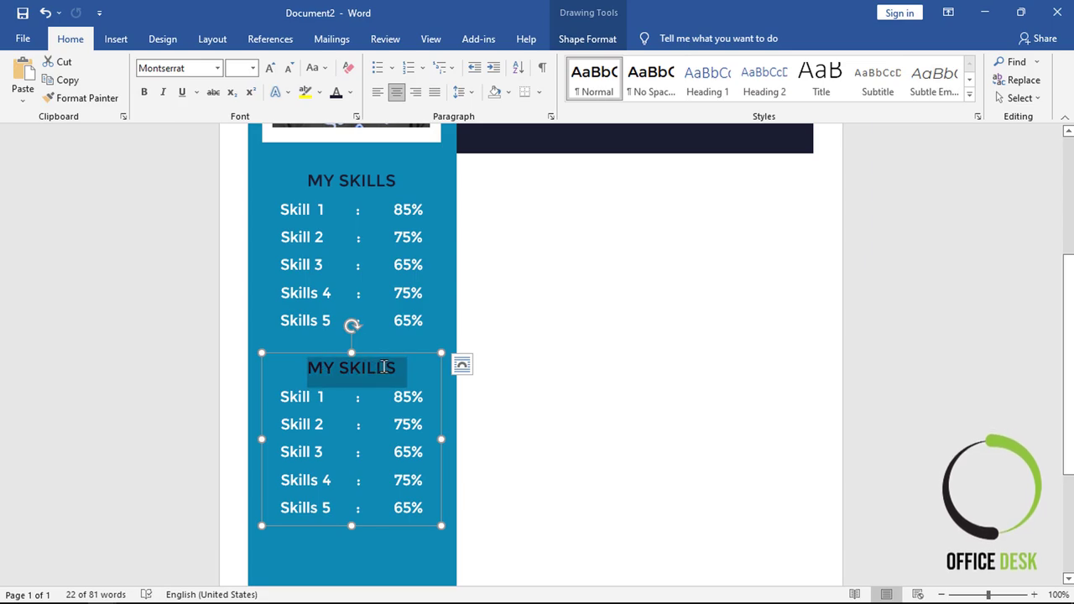
type("Ce")
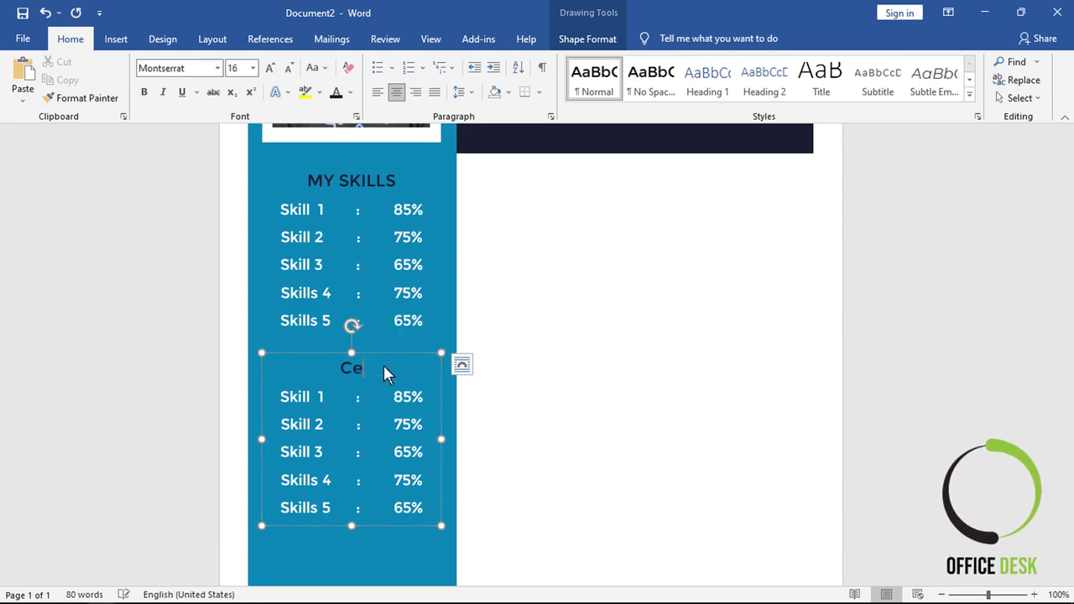
type("rtif")
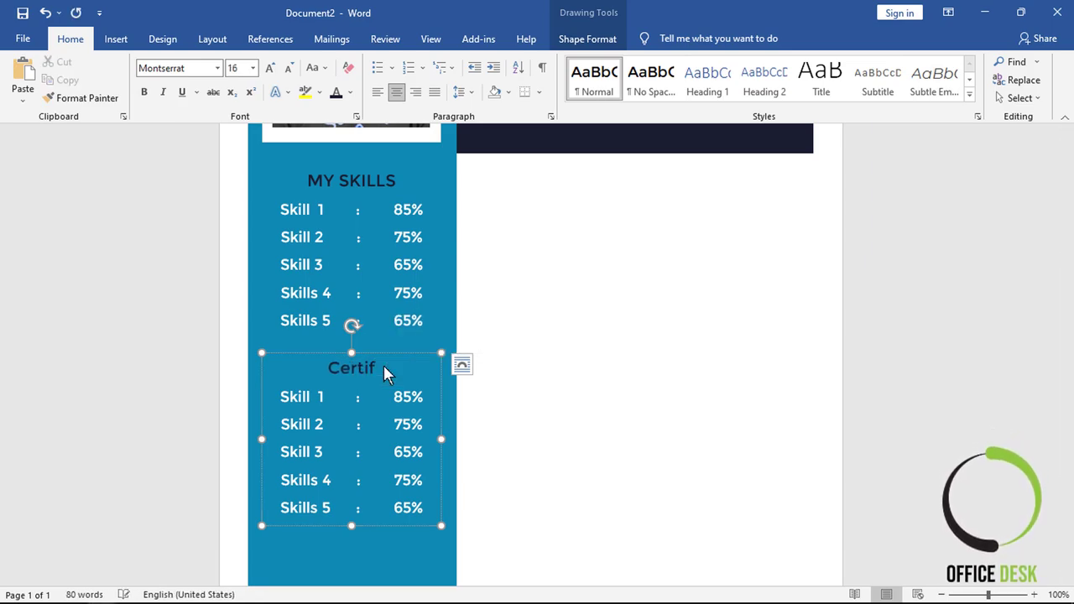
type("icate")
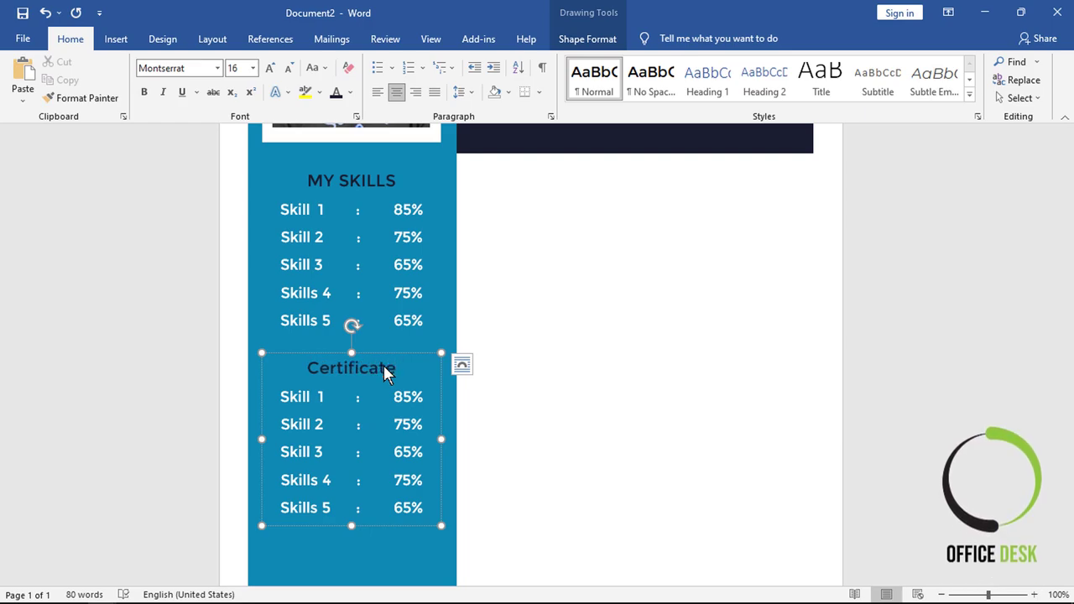
left_click_drag(401, 370, 301, 367)
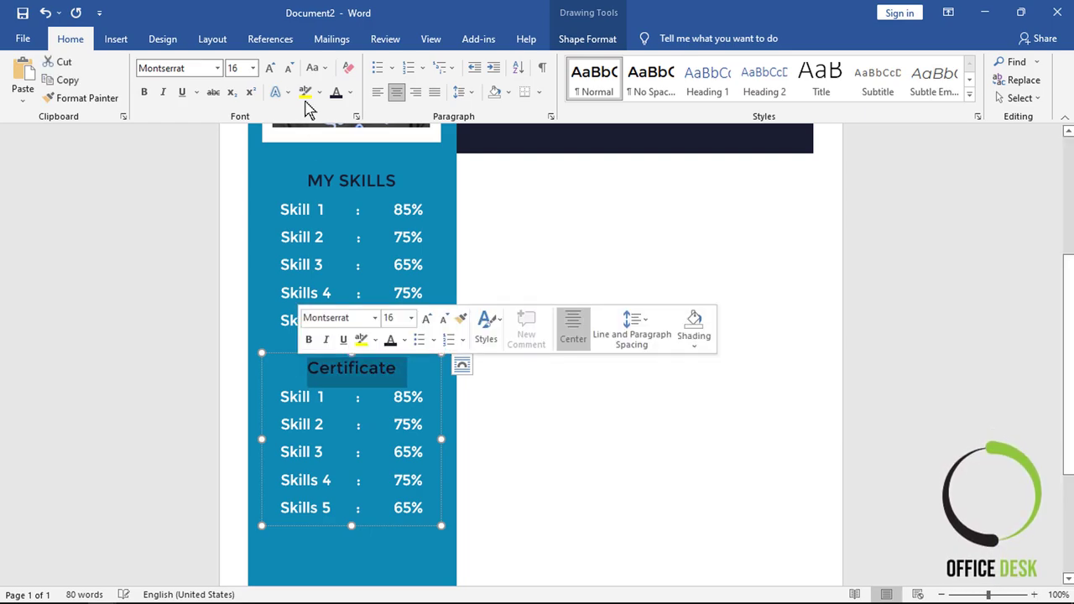
left_click(312, 69)
left_click(328, 125)
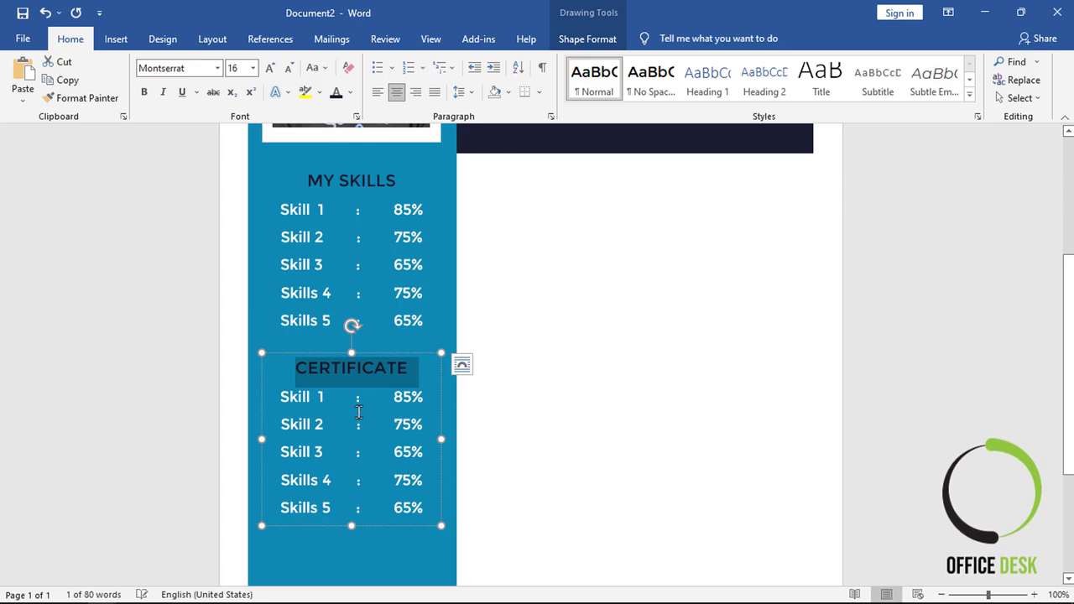
left_click(281, 401)
left_click_drag(304, 406, 422, 507)
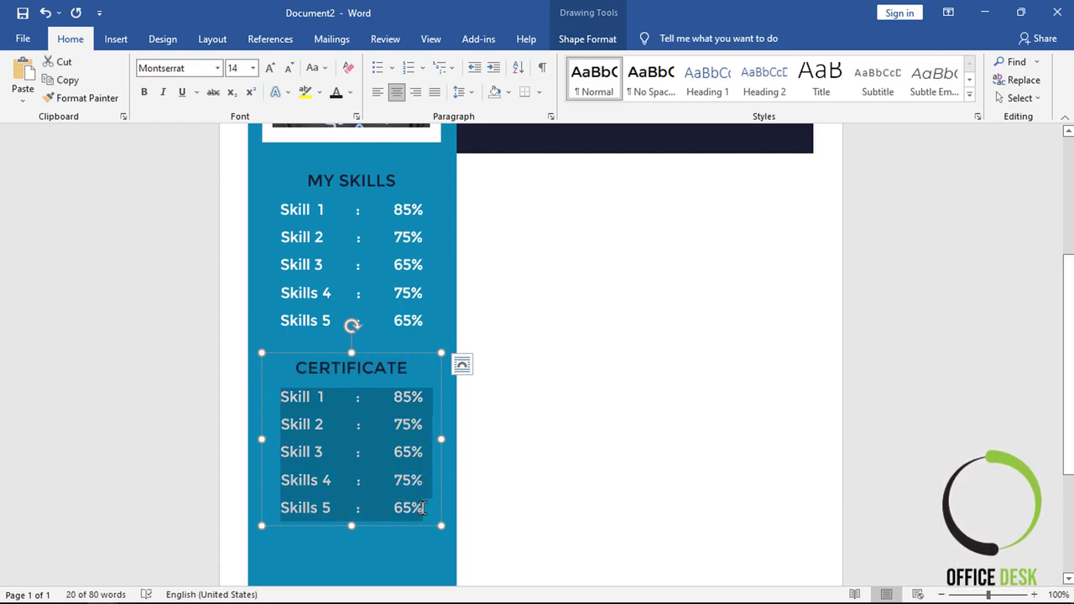
type("Diplo")
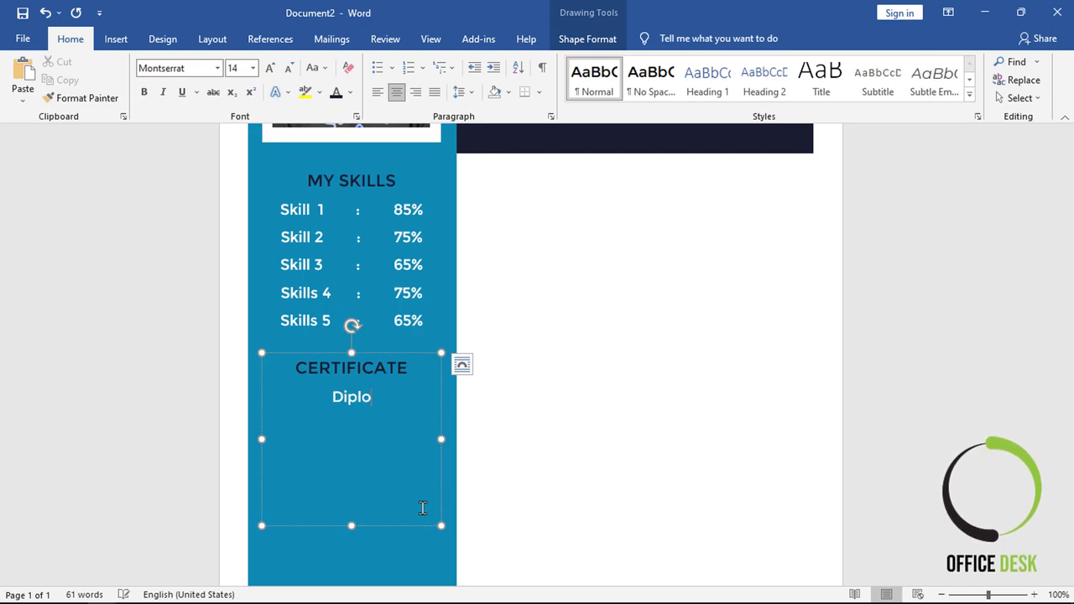
type("ma in")
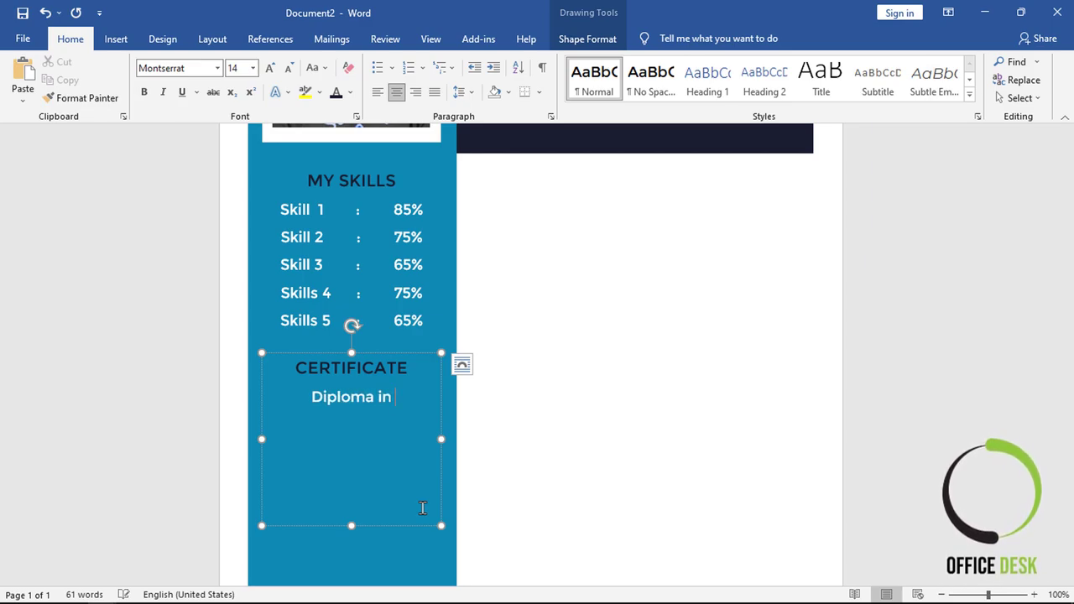
type(" Grap")
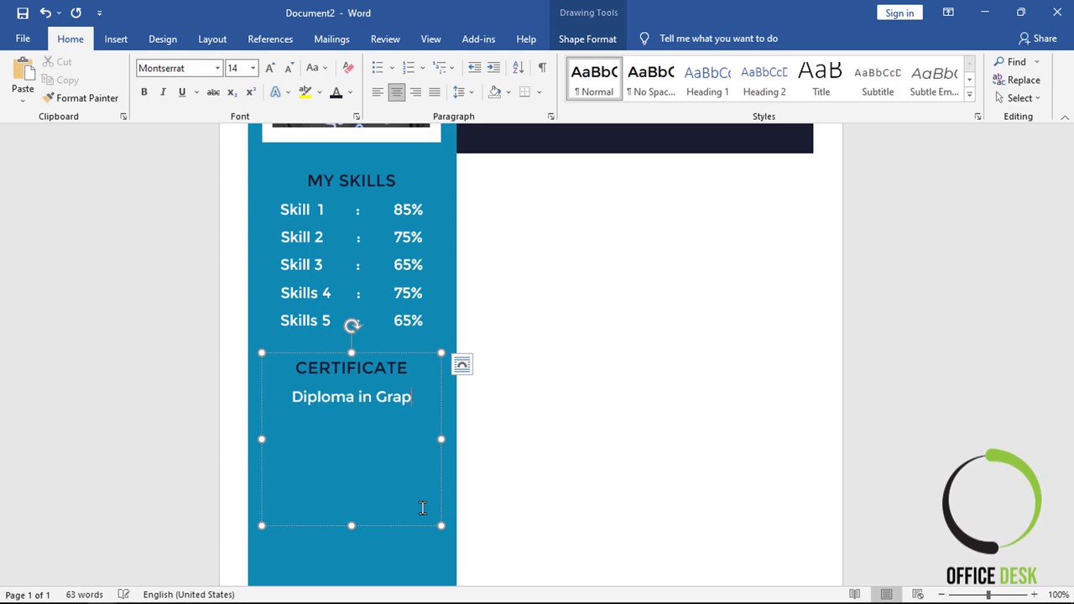
type("hics")
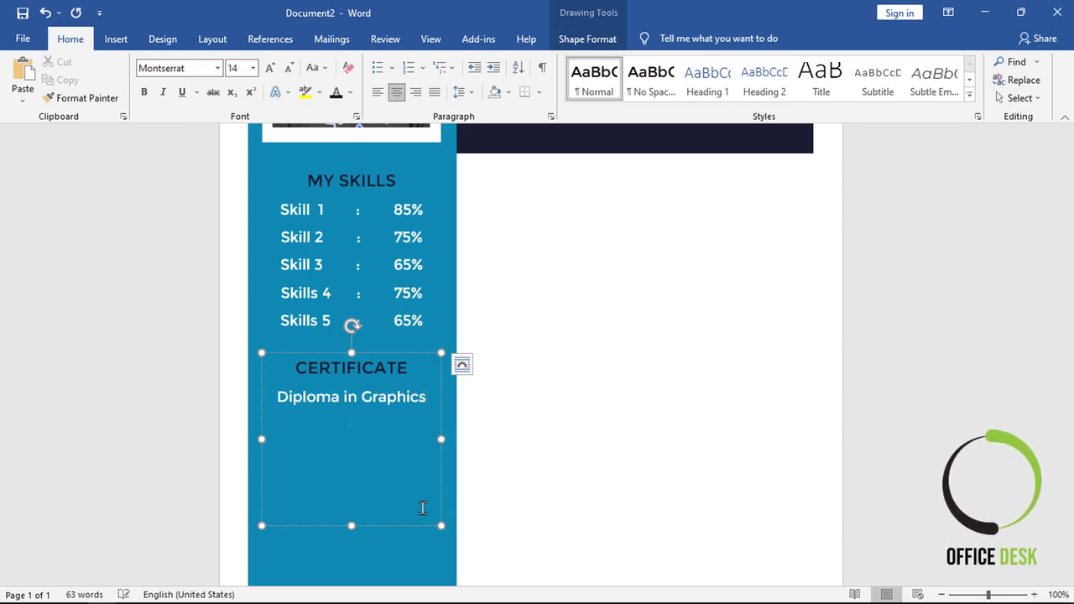
type("esi")
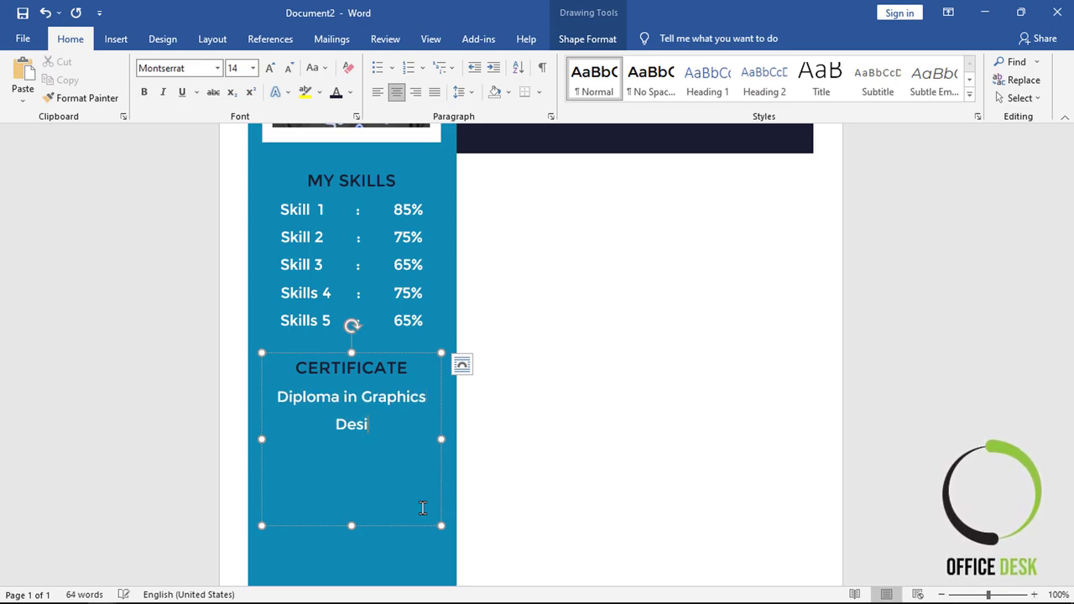
type("gn")
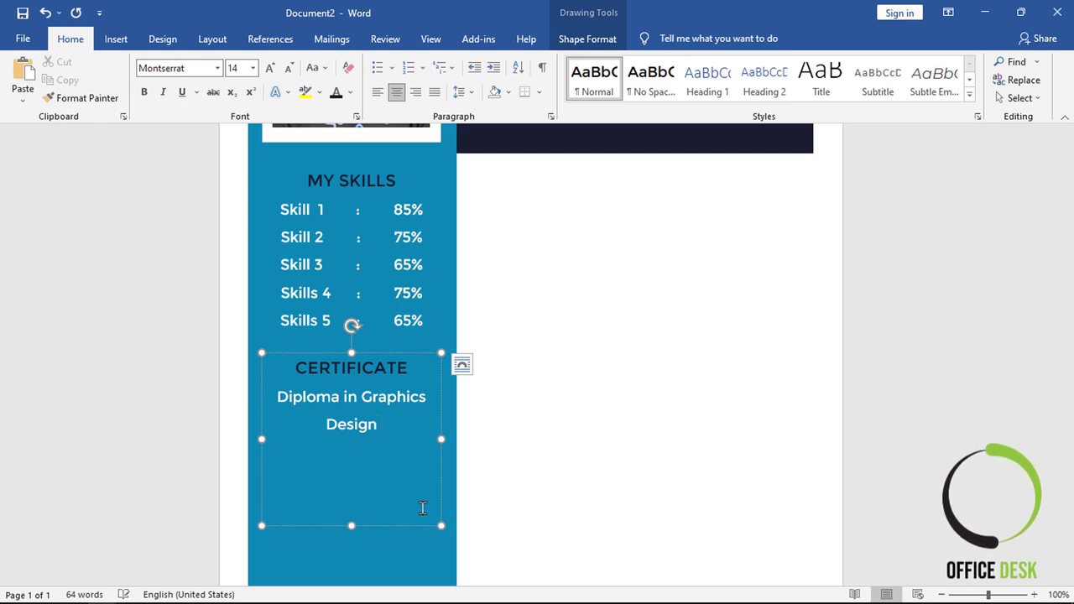
type("()")
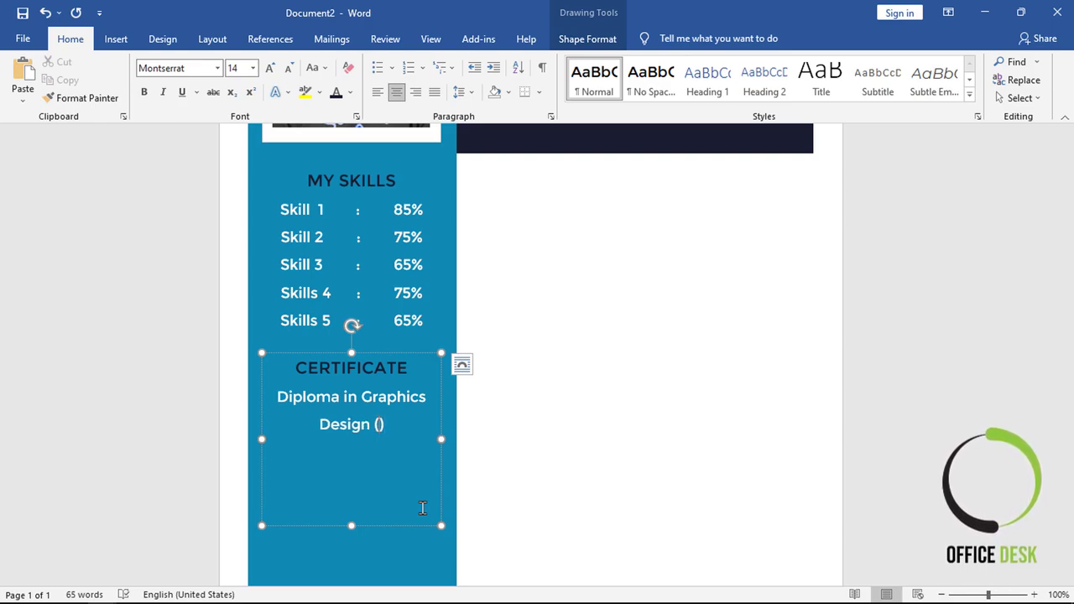
type("ins")
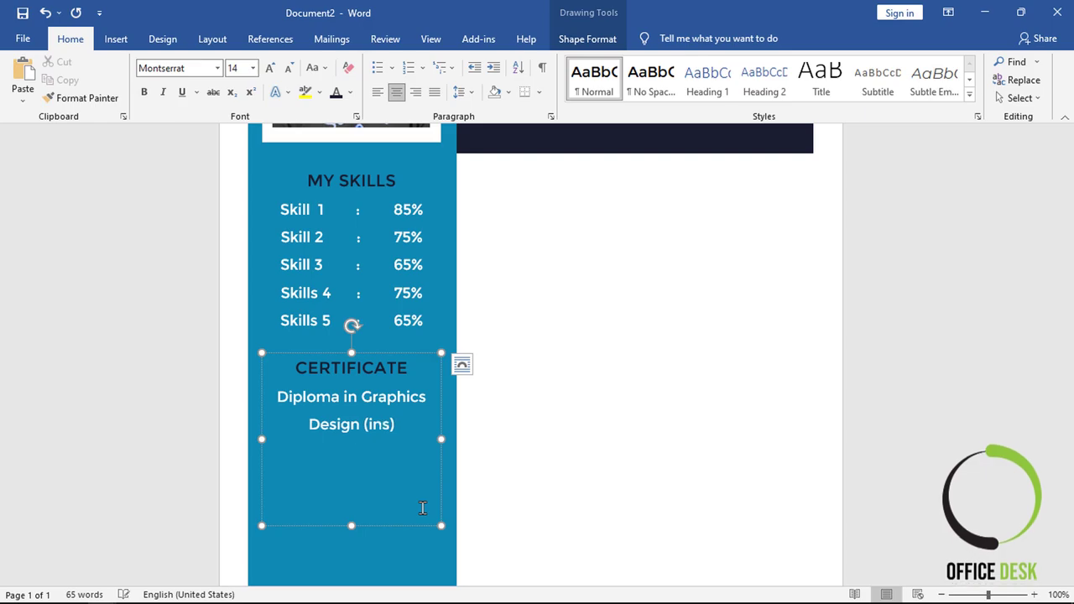
type("tit")
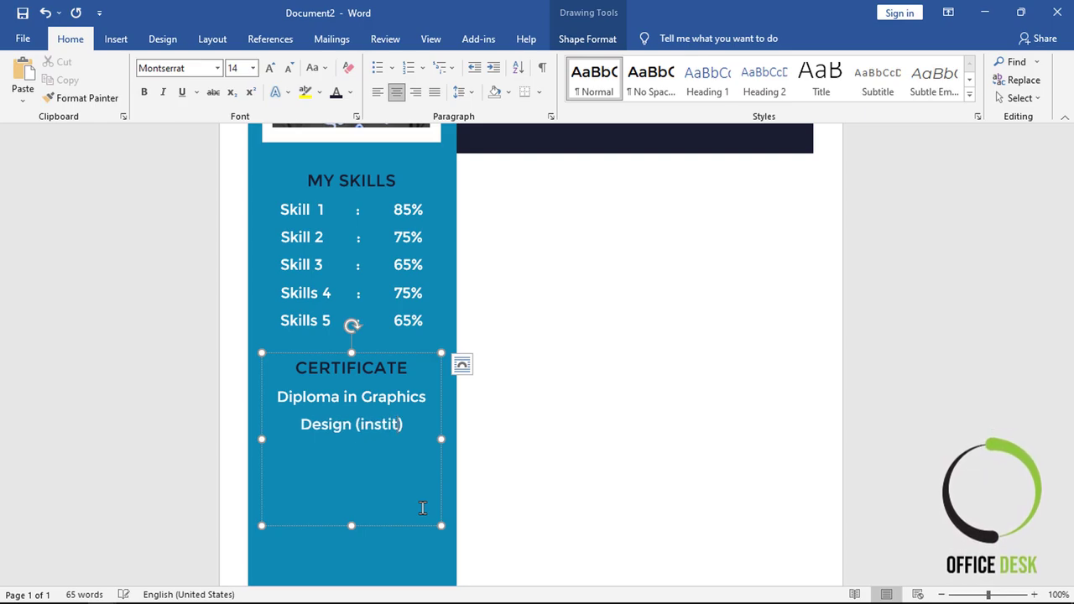
type("u")
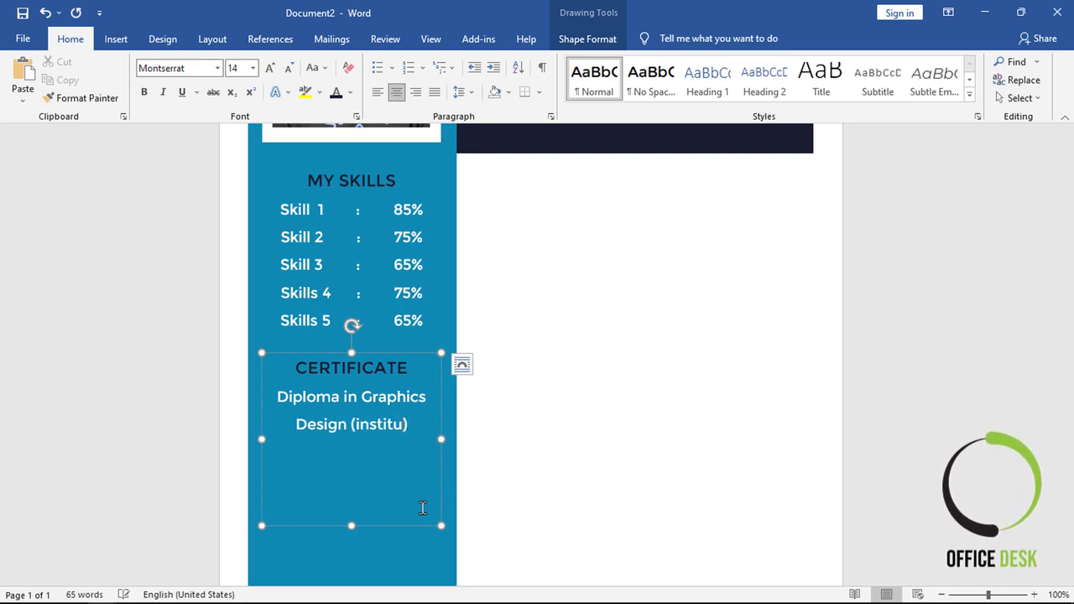
type("te Name")
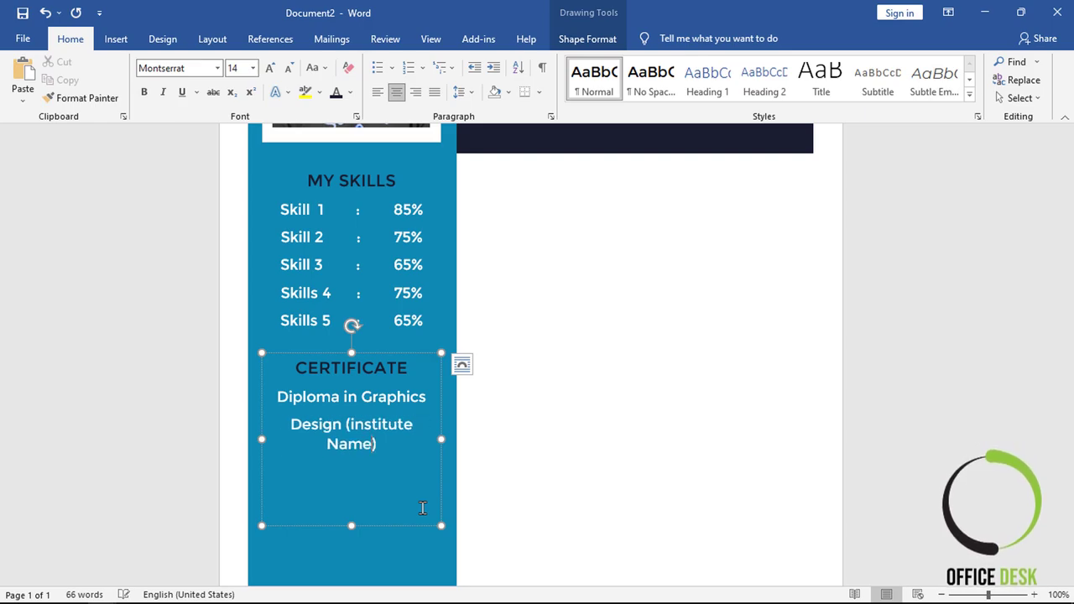
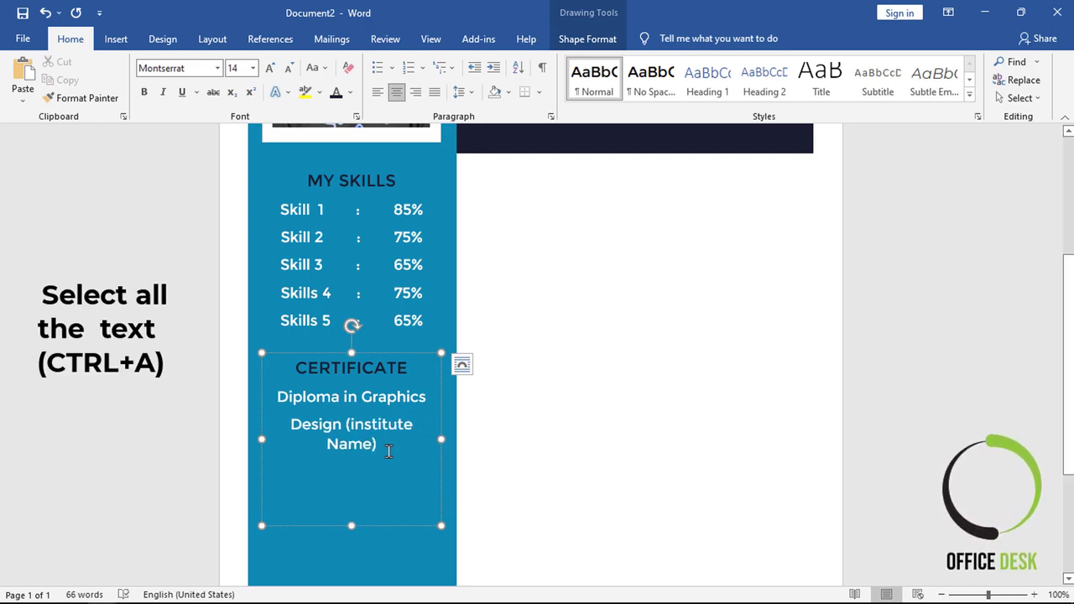
Shrink the certificate entry to 12 pt and remove the space after its paragraphs
left_click_drag(389, 449, 279, 392)
left_click(288, 68)
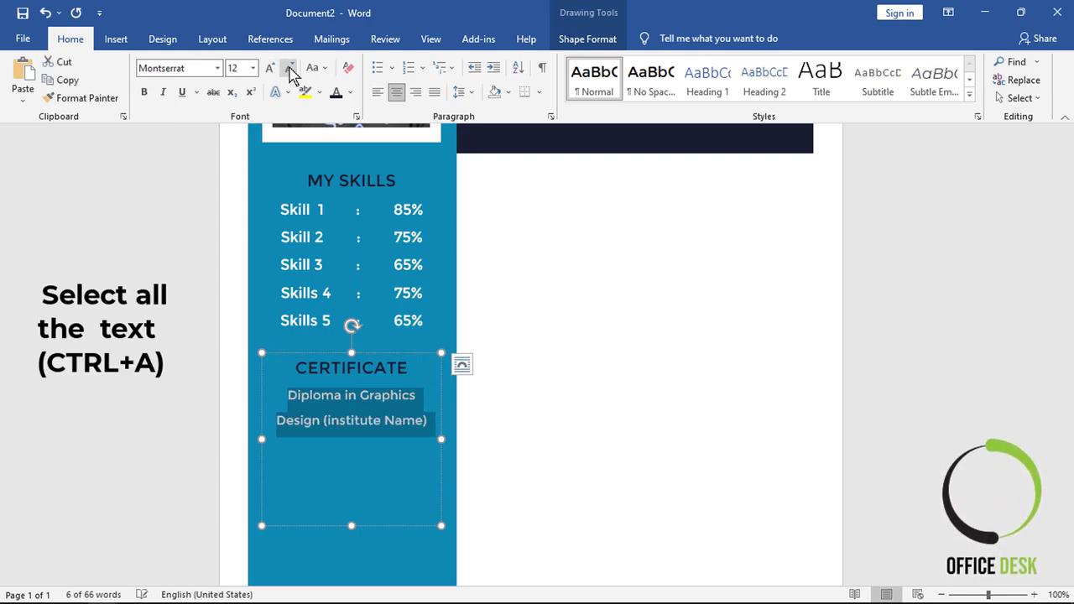
left_click(461, 93)
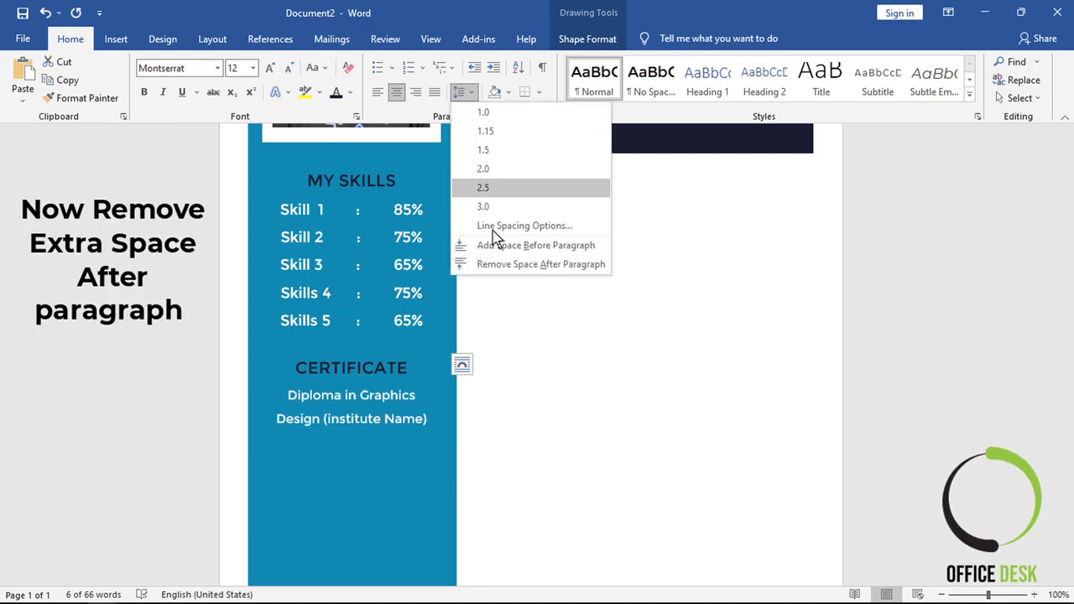
left_click(590, 266)
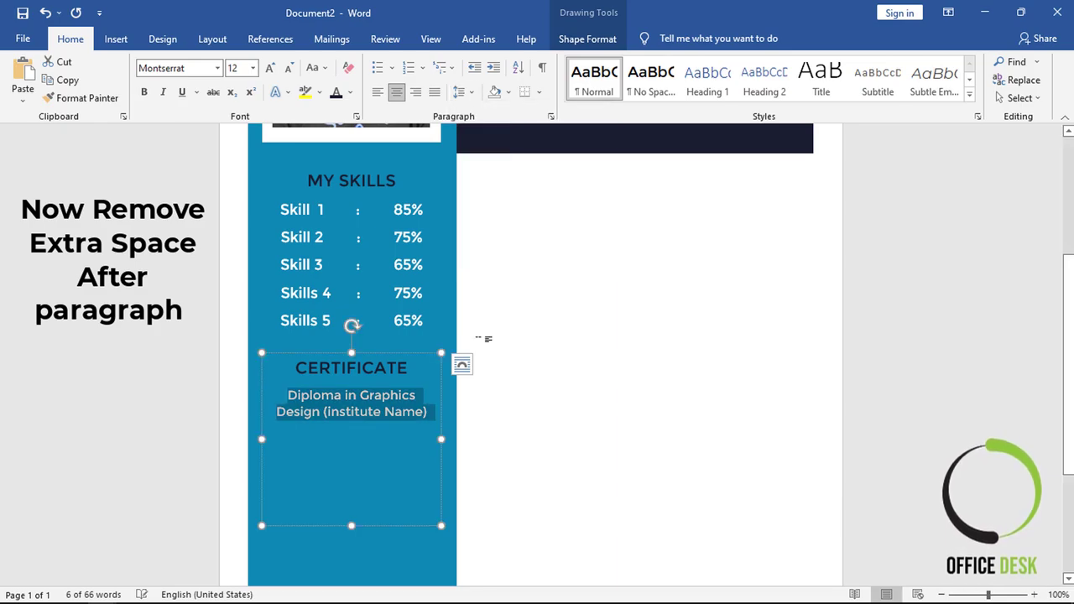
Paste a second Diploma in Graphics Design entry with a blank line between, then shorten the box
left_click(327, 456)
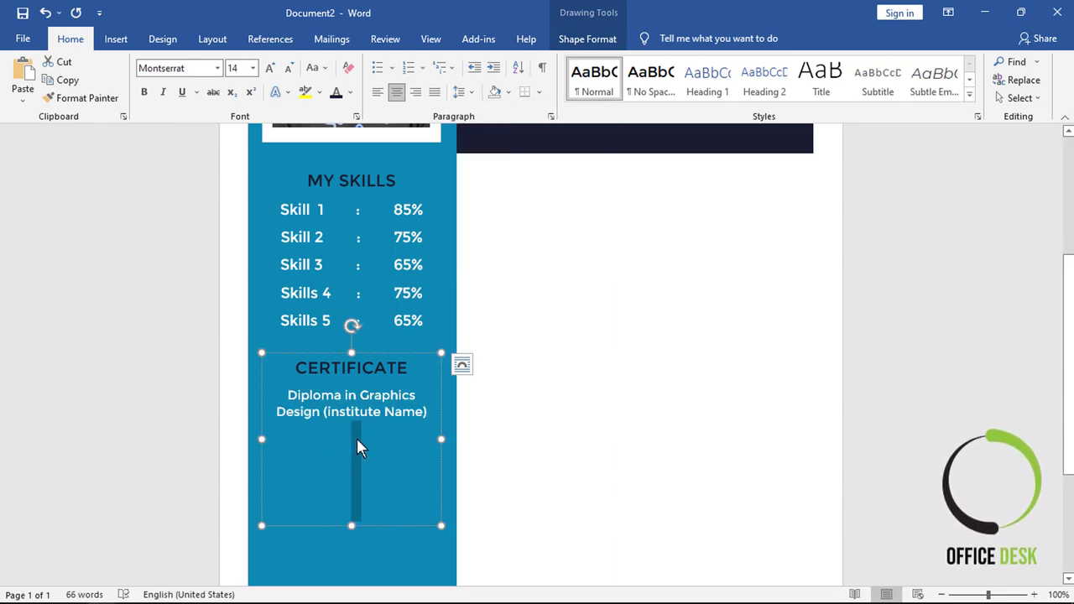
left_click(356, 438)
type("Diploma in Graphics Design (institute Name)")
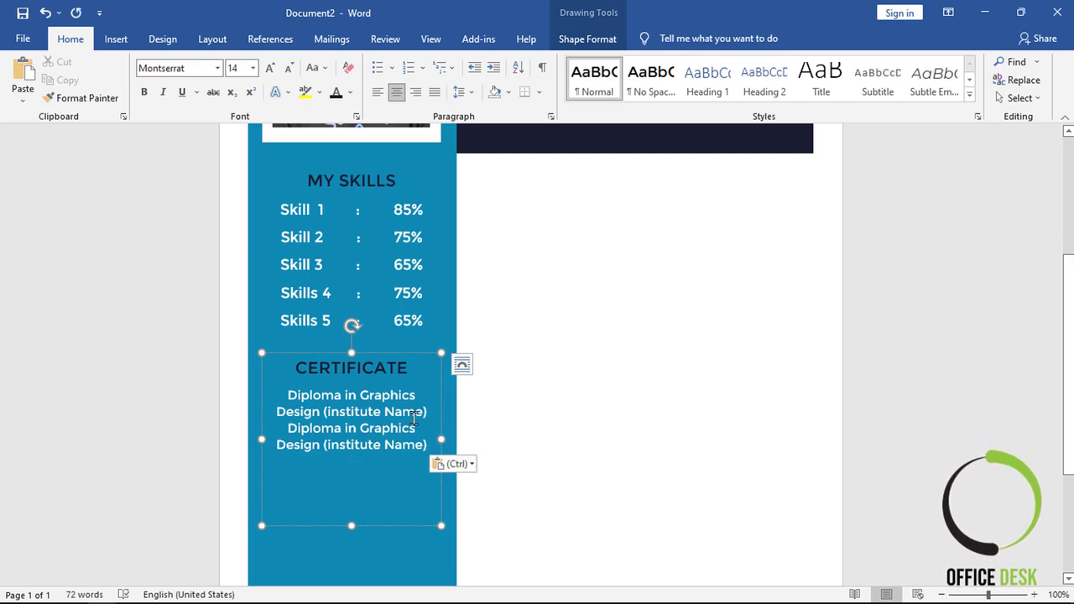
left_click(430, 413)
key("Return")
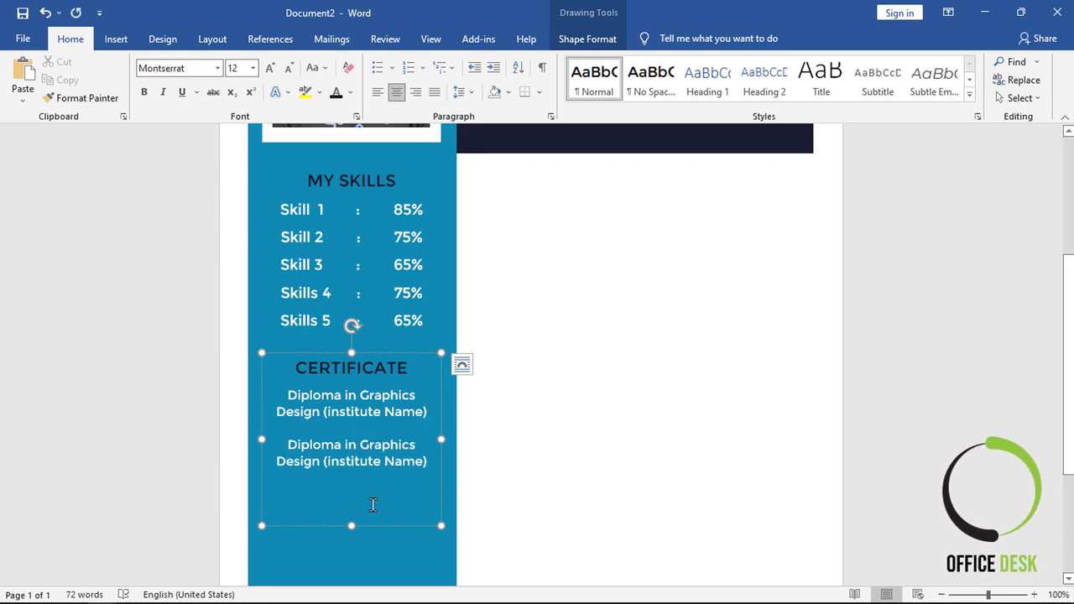
left_click_drag(353, 522, 353, 479)
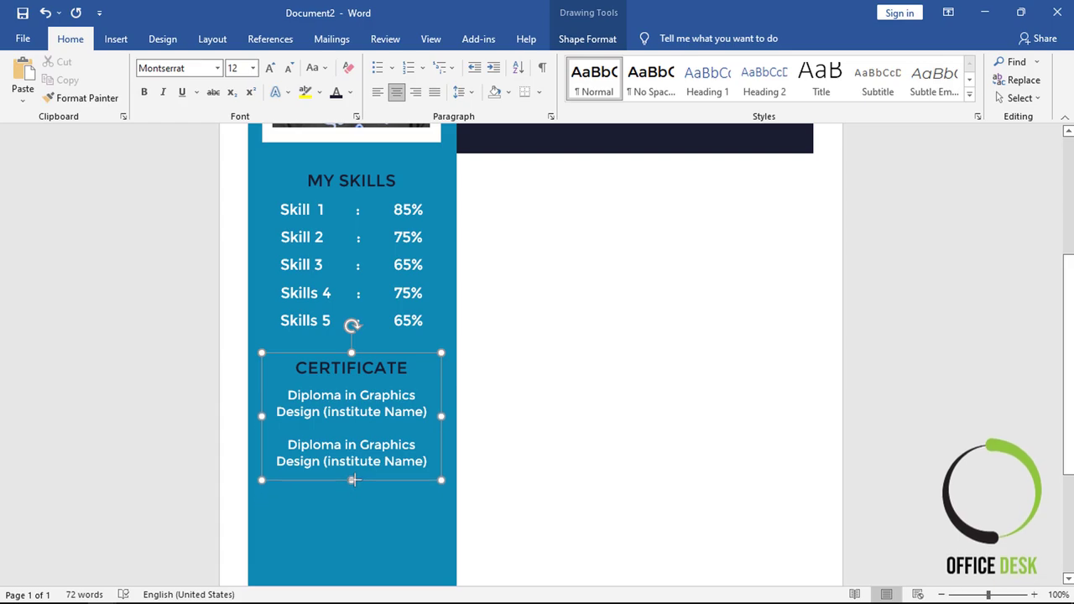
Duplicate the CERTIFICATE box below the original and retitle the copy 'Languages'
left_click(518, 458)
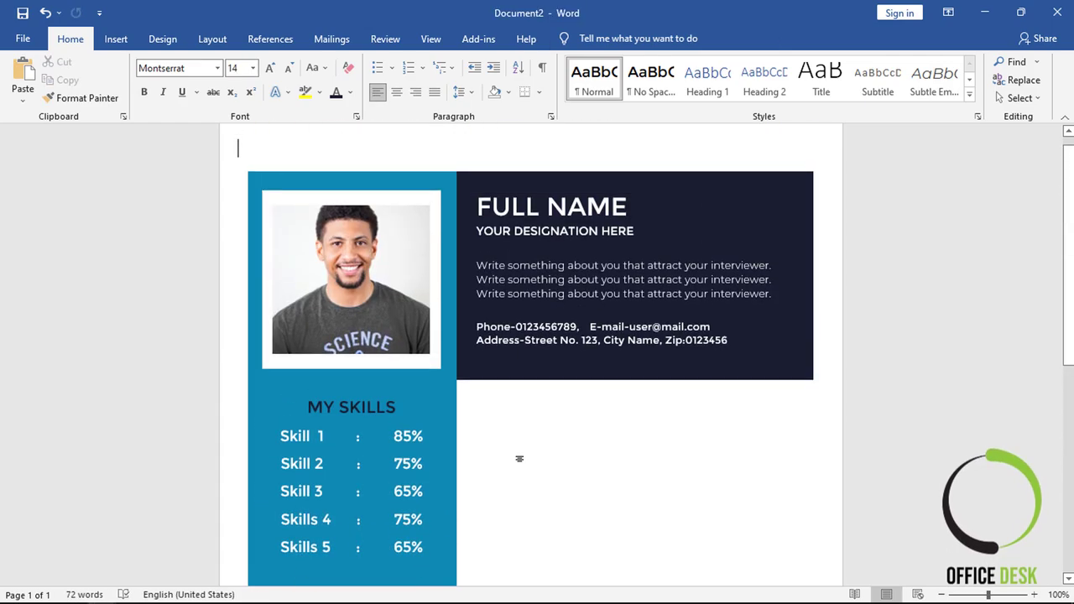
scroll(517, 453, "down", 3)
scroll(516, 447, "down", 3)
left_click(376, 220)
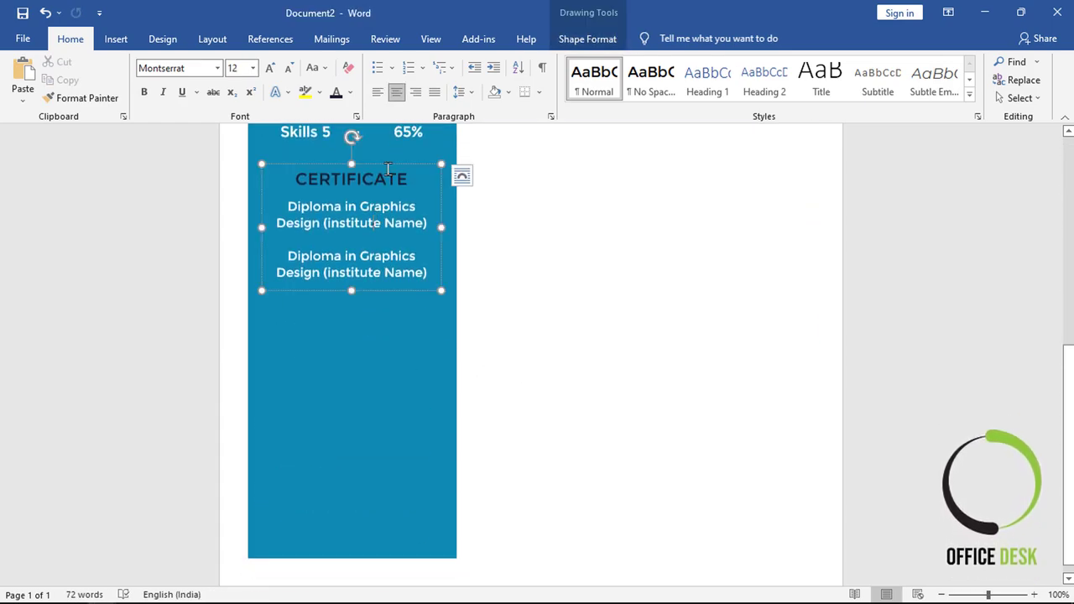
left_click_drag(387, 158, 387, 153)
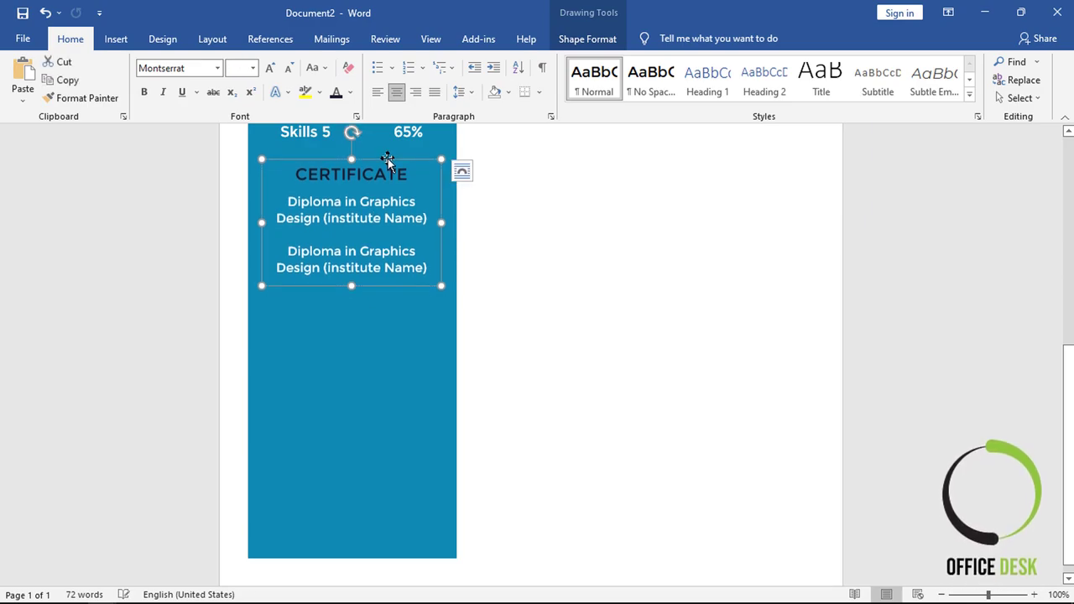
key("ctrl+c")
key("ctrl+v")
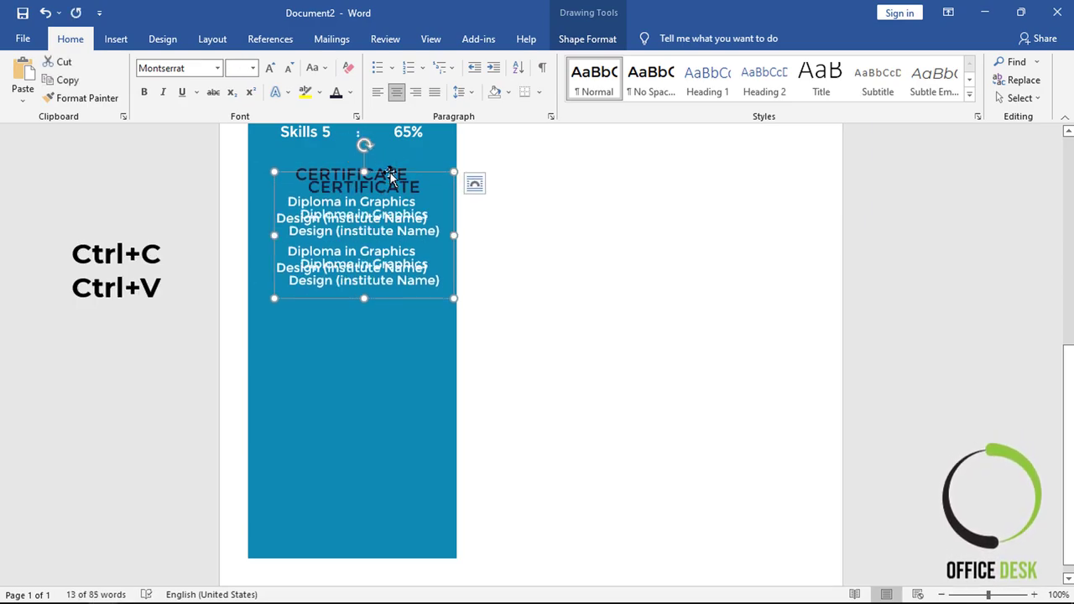
left_click_drag(387, 161, 377, 295)
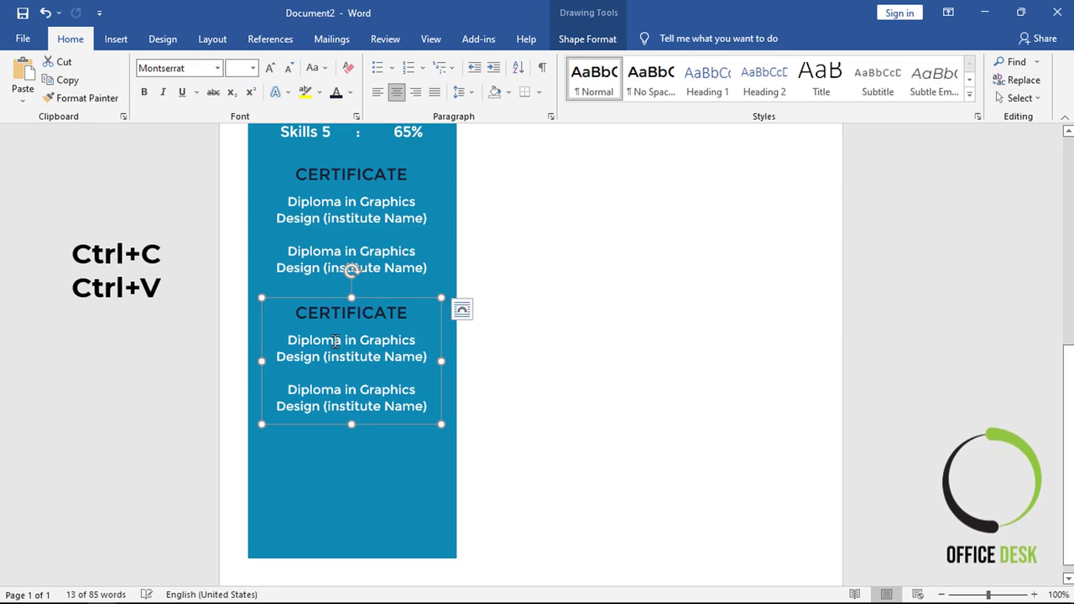
mouse_move(328, 313)
left_mouse_down()
mouse_move(403, 316)
mouse_move(404, 325)
left_mouse_up()
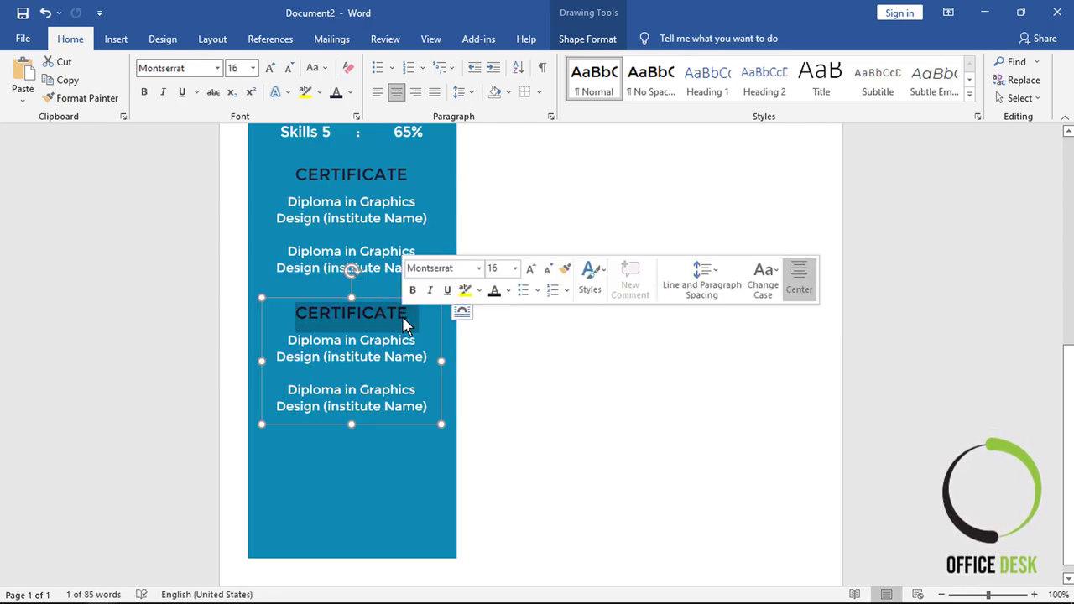
type("Lan")
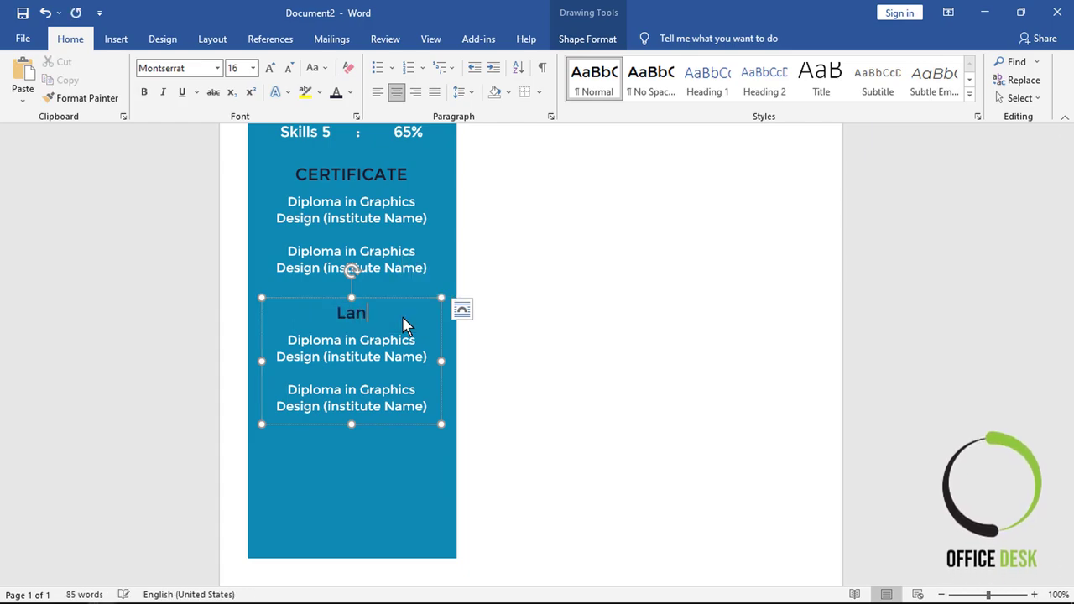
type("guages")
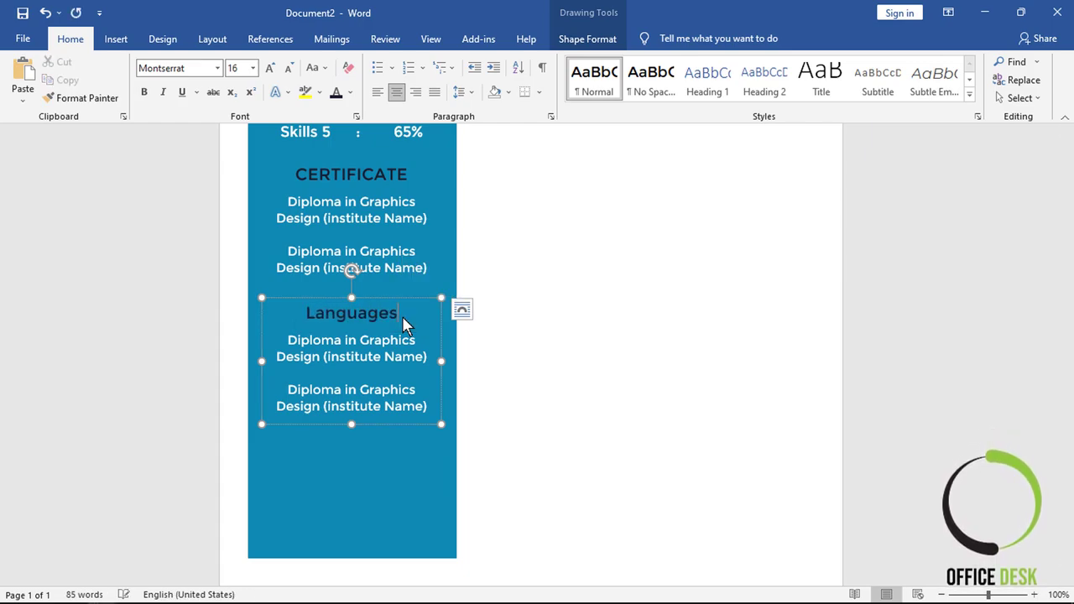
Replace the diploma lines in the Languages box with 'English : 75%'
left_click_drag(290, 339, 429, 401)
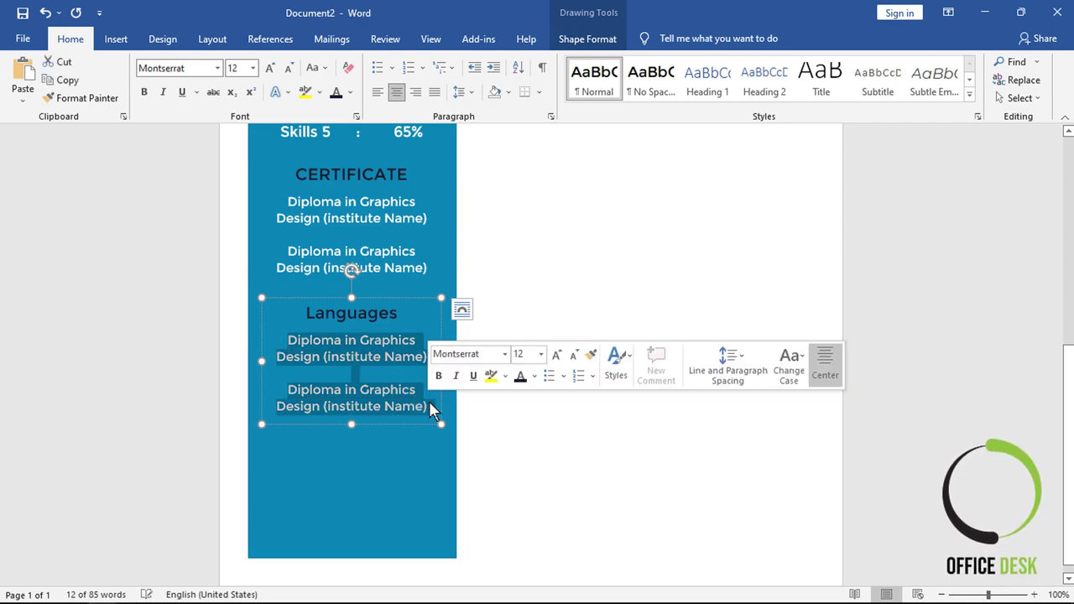
type("Eng")
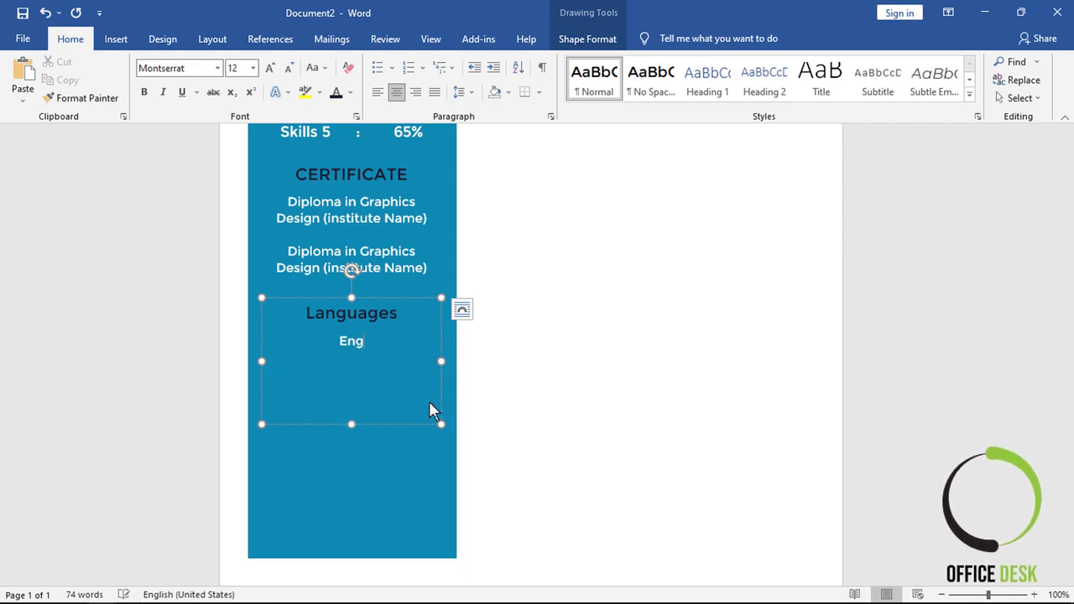
type("lish")
key("Tab")
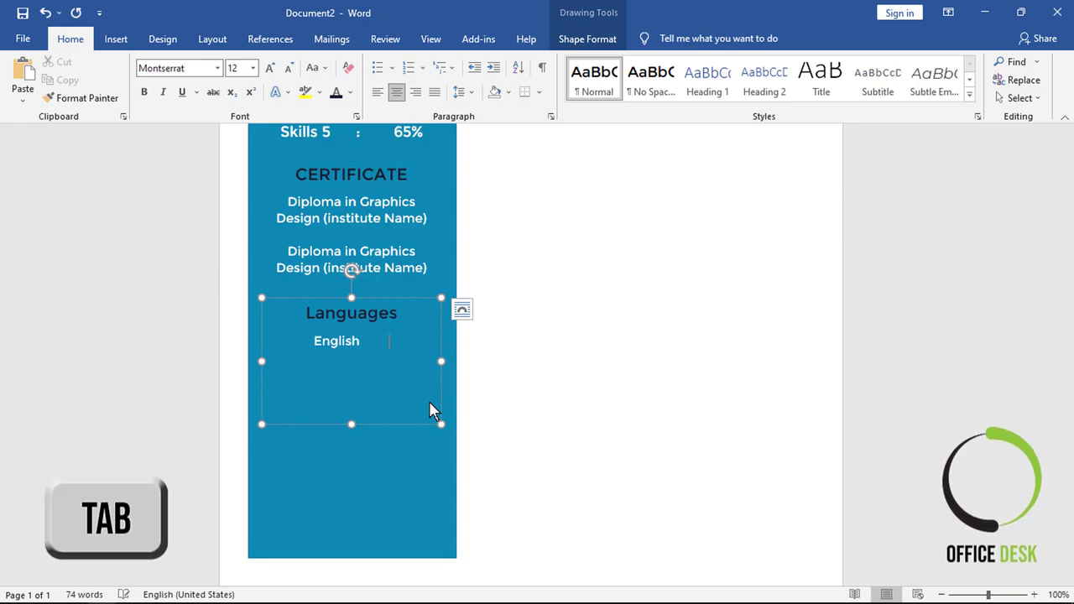
type(":")
key("Tab")
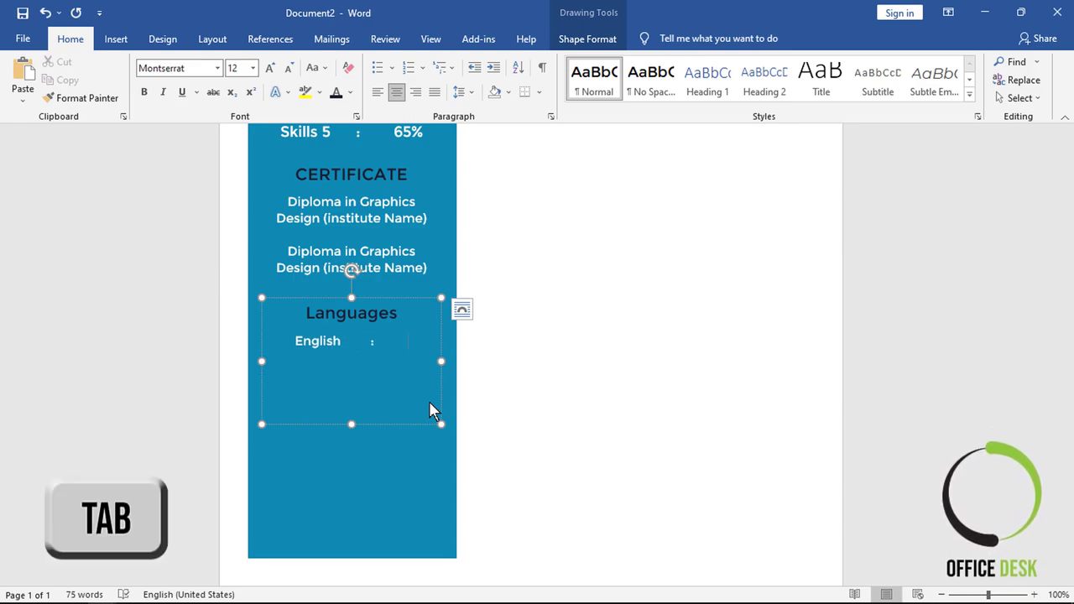
type("75%")
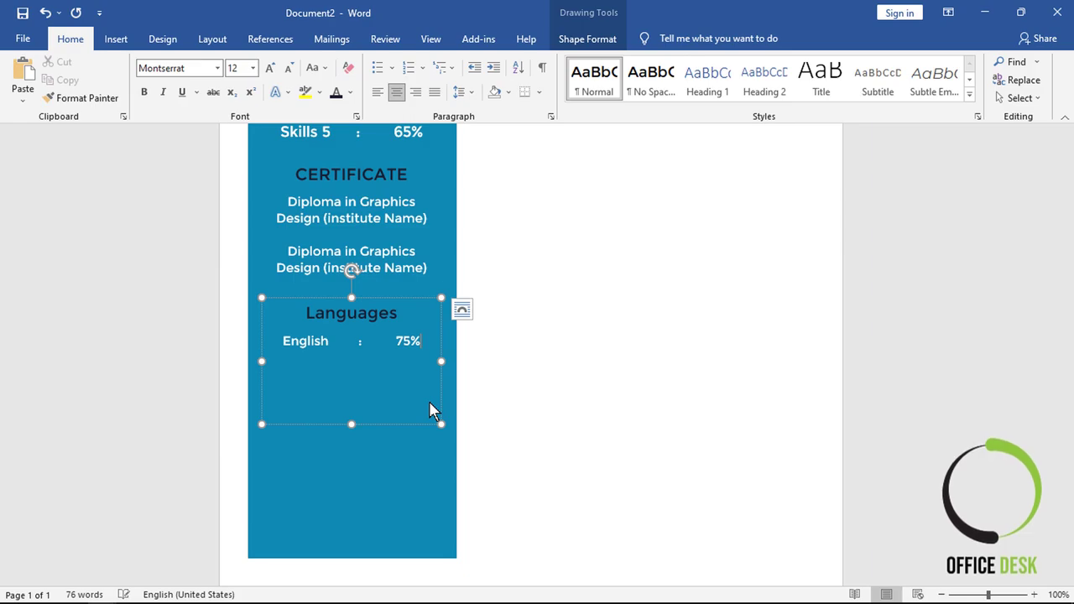
key("Return")
Add tab-aligned 'Hindi : 65%' and 'Bengali : 45%' lines below English
type("H")
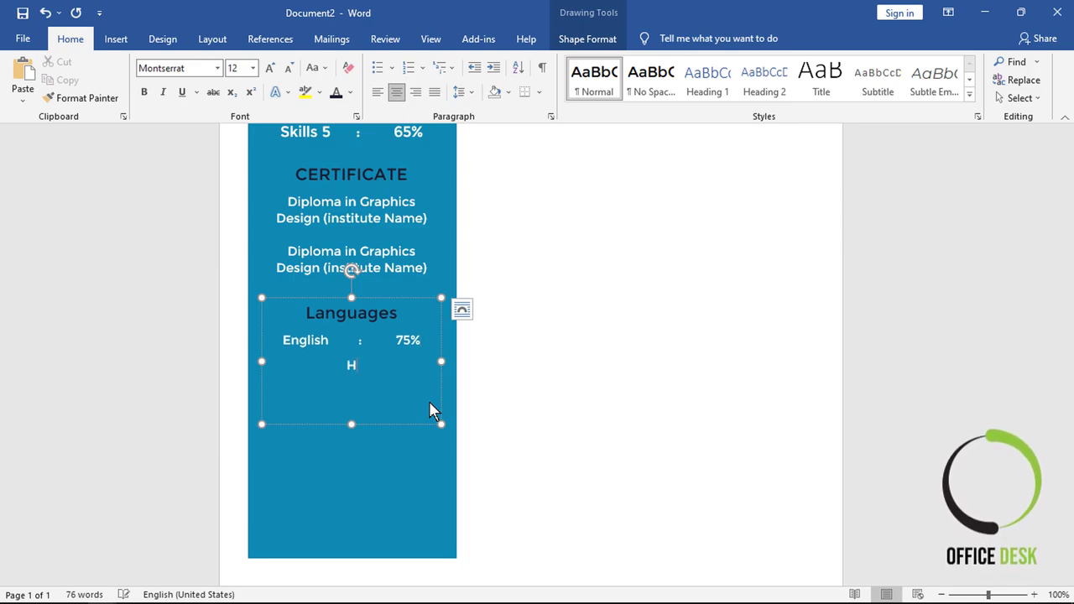
type("indi")
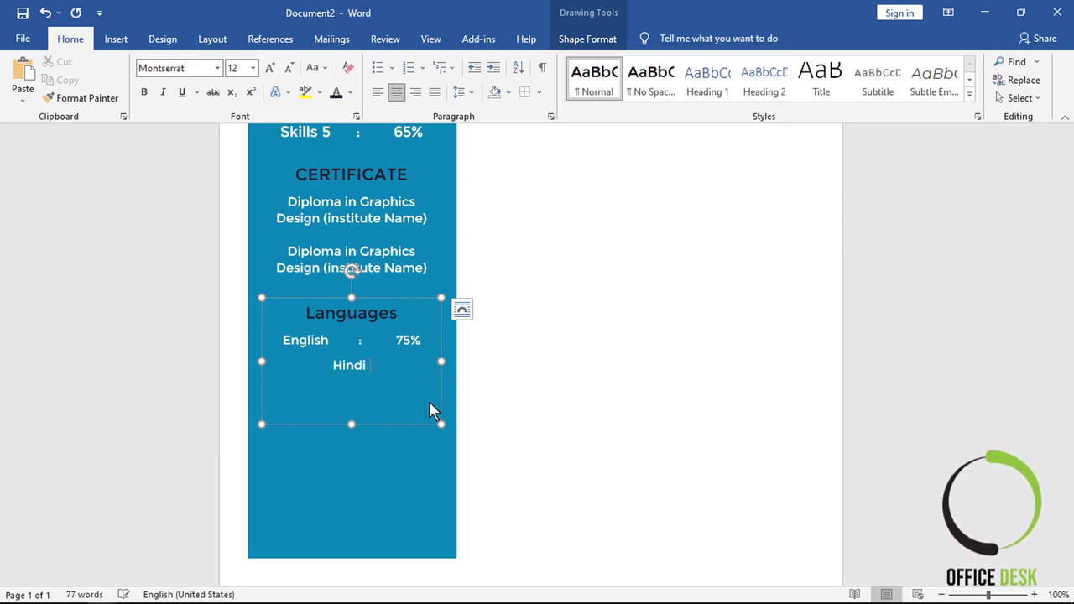
type(" :")
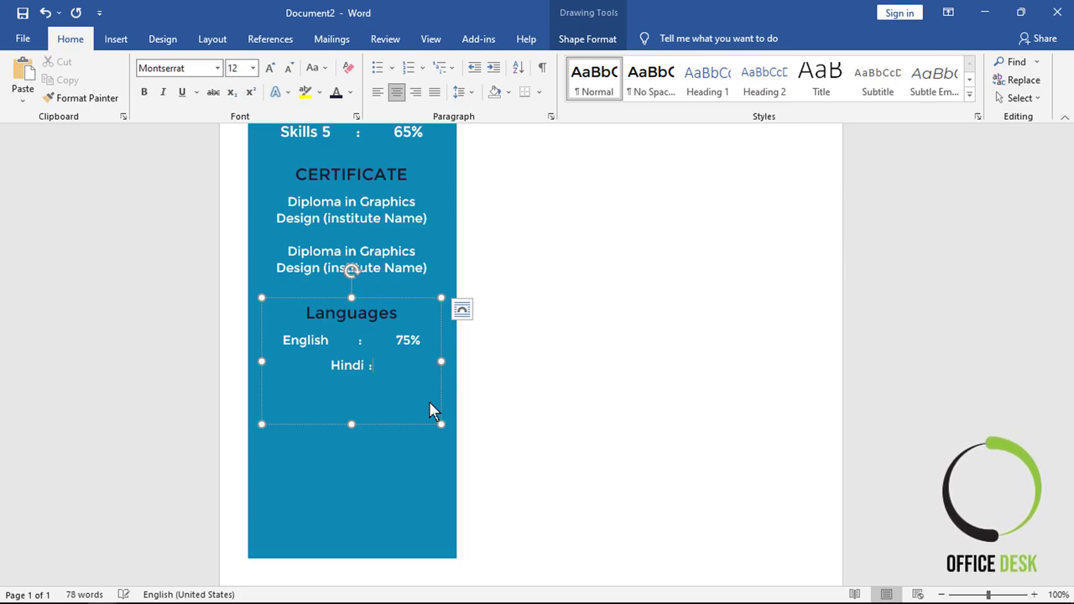
key("BackSpace")
key("BackSpace")
key("Tab")
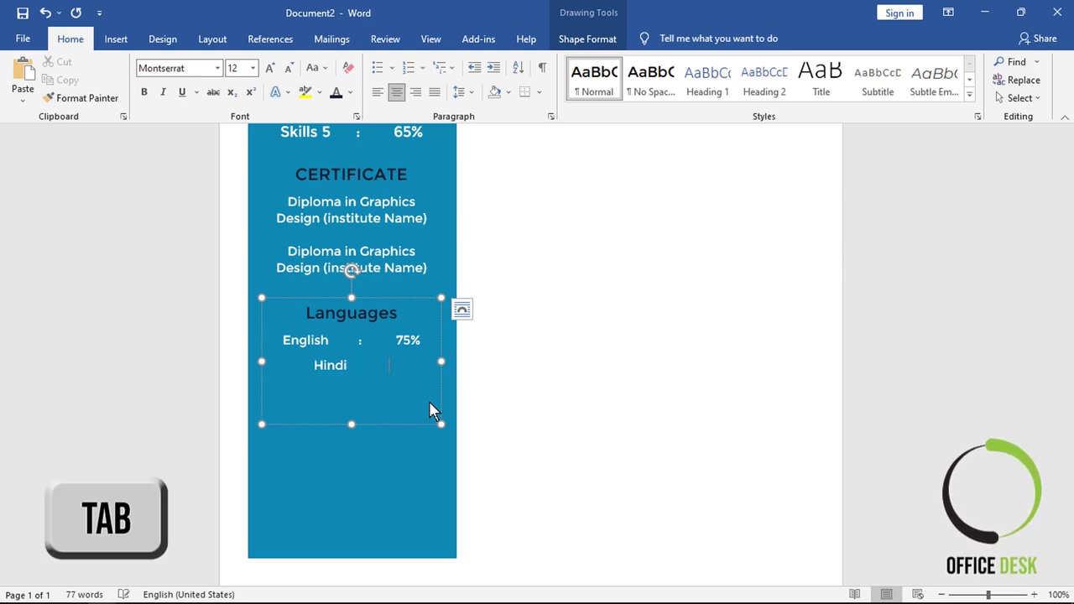
type(":")
key("Tab")
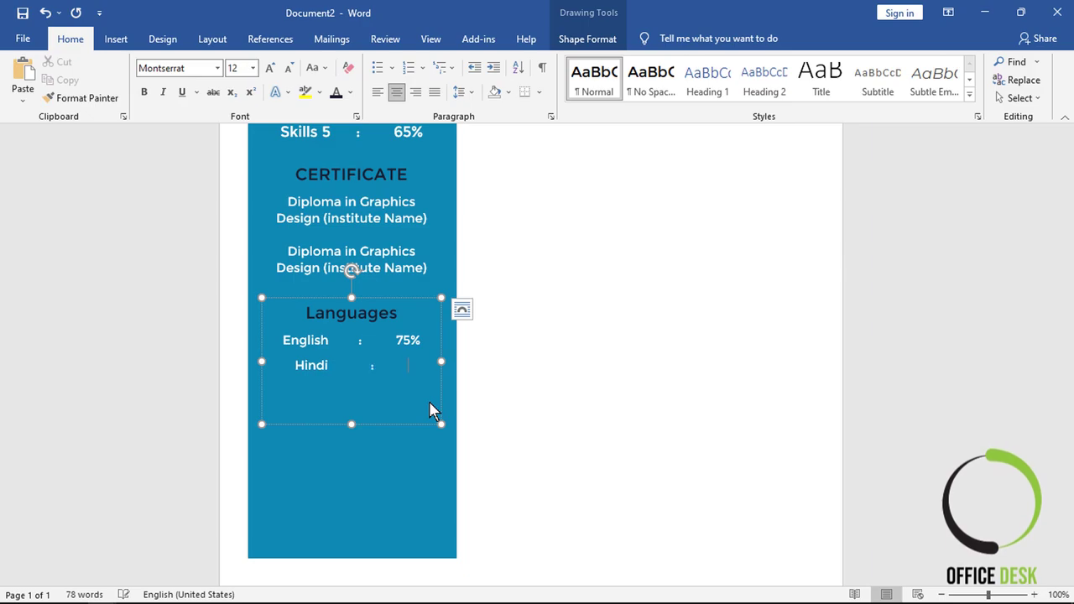
type("65")
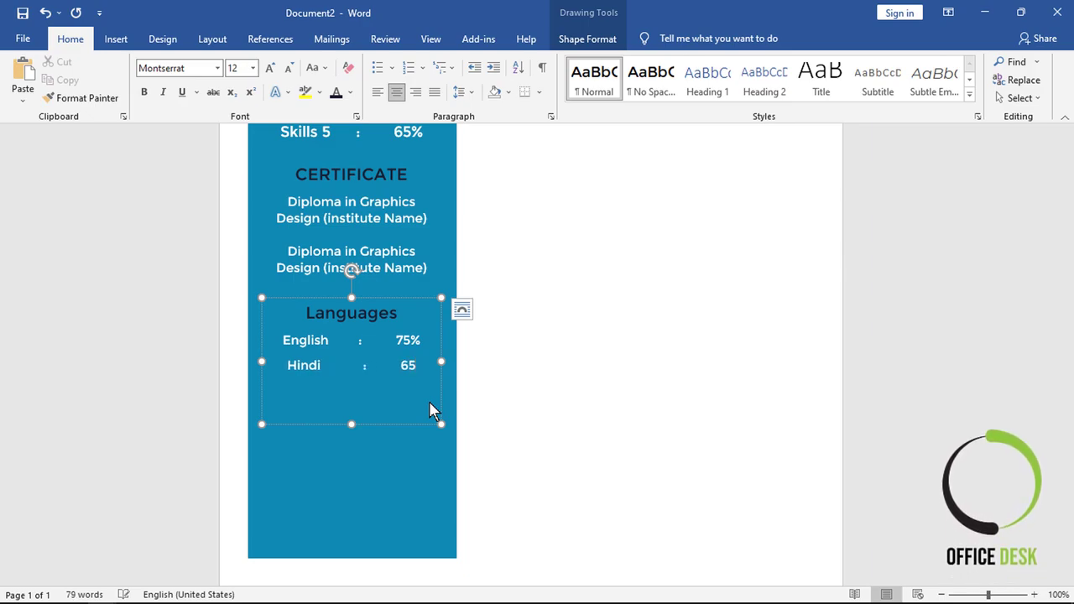
type("% ")
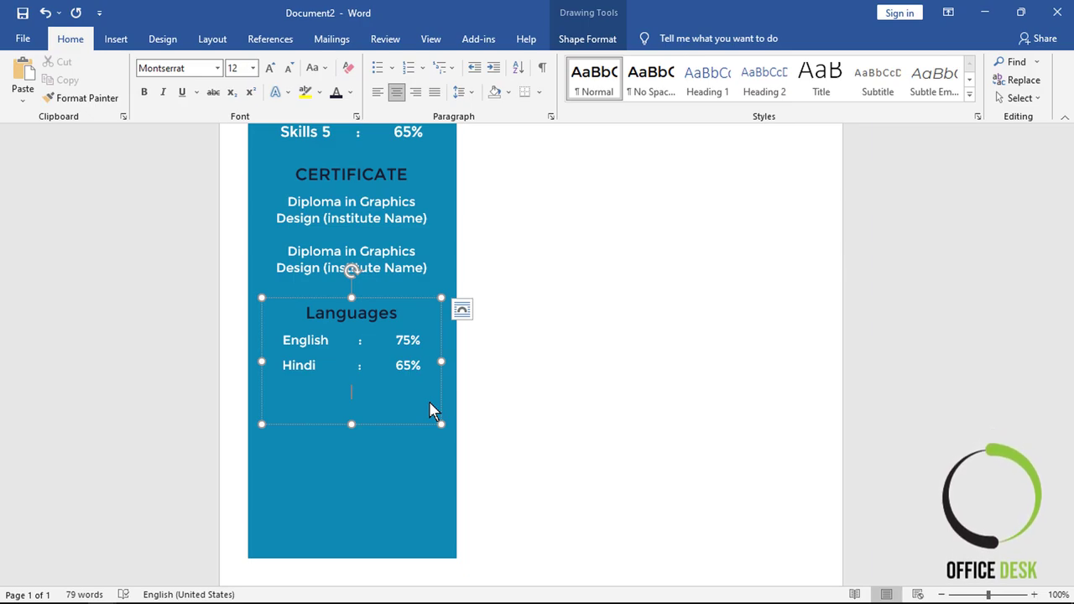
type("Bengali")
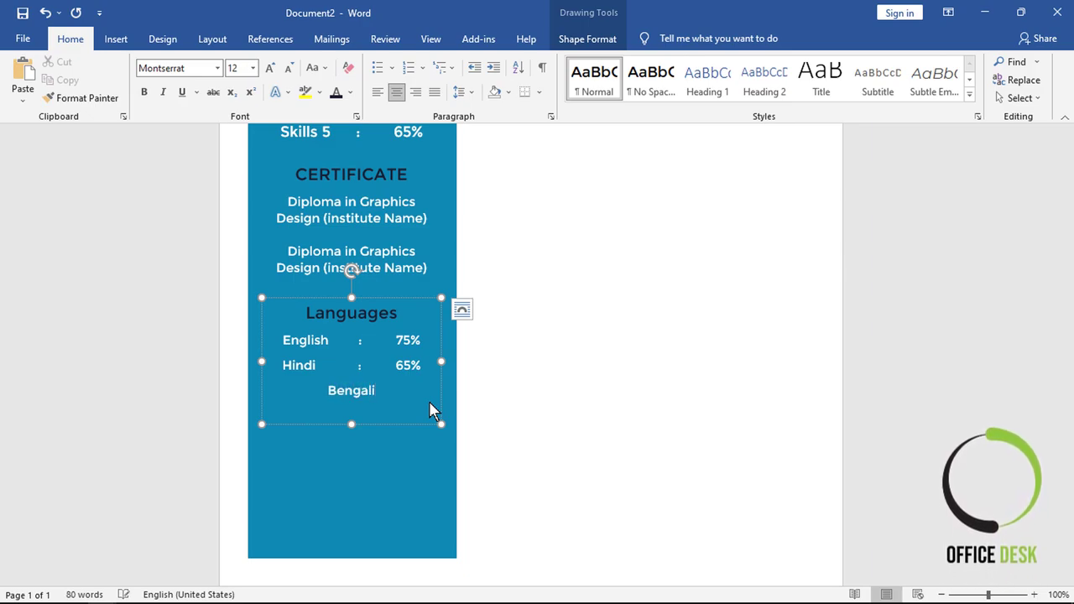
key("Tab")
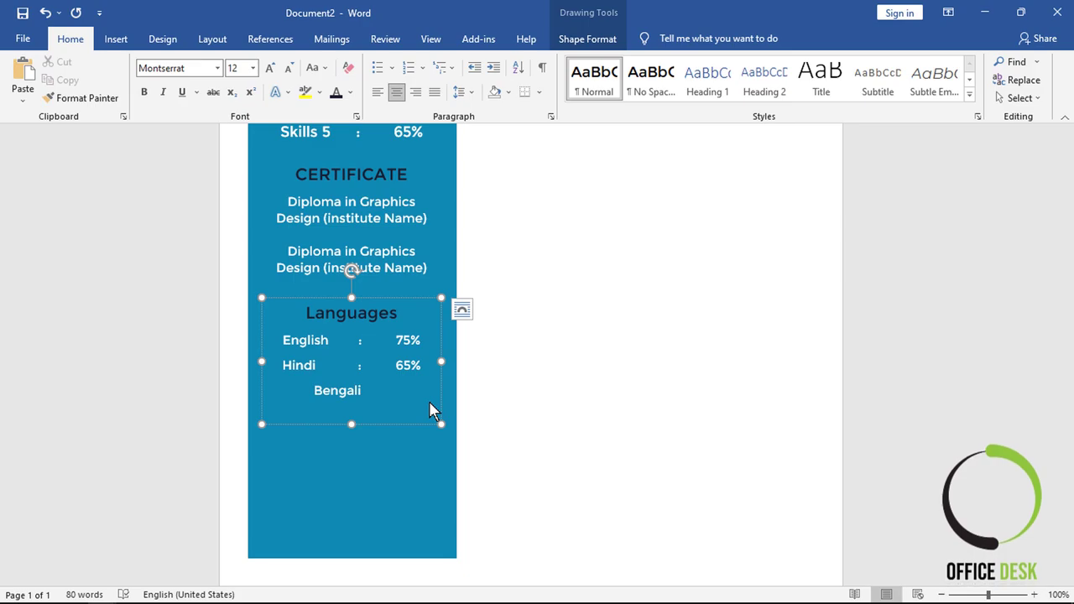
type(":")
key("Tab")
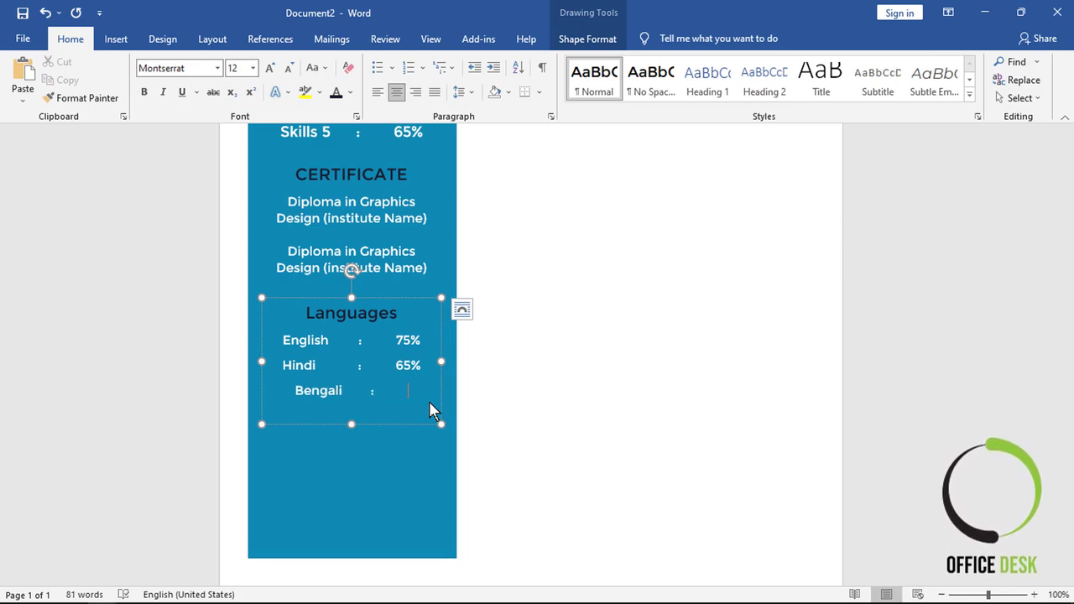
type("45")
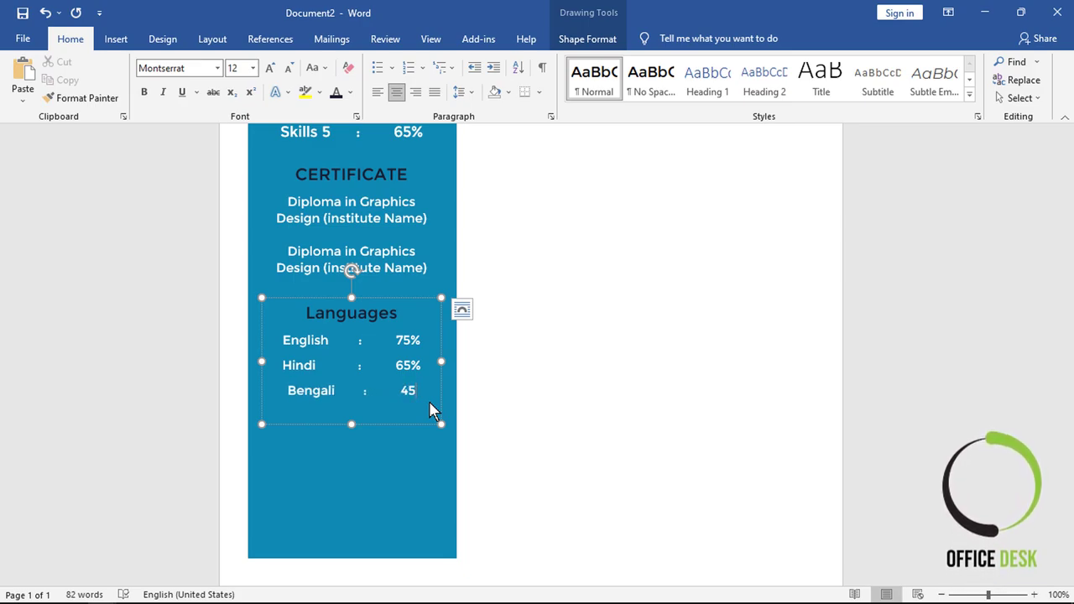
type("%")
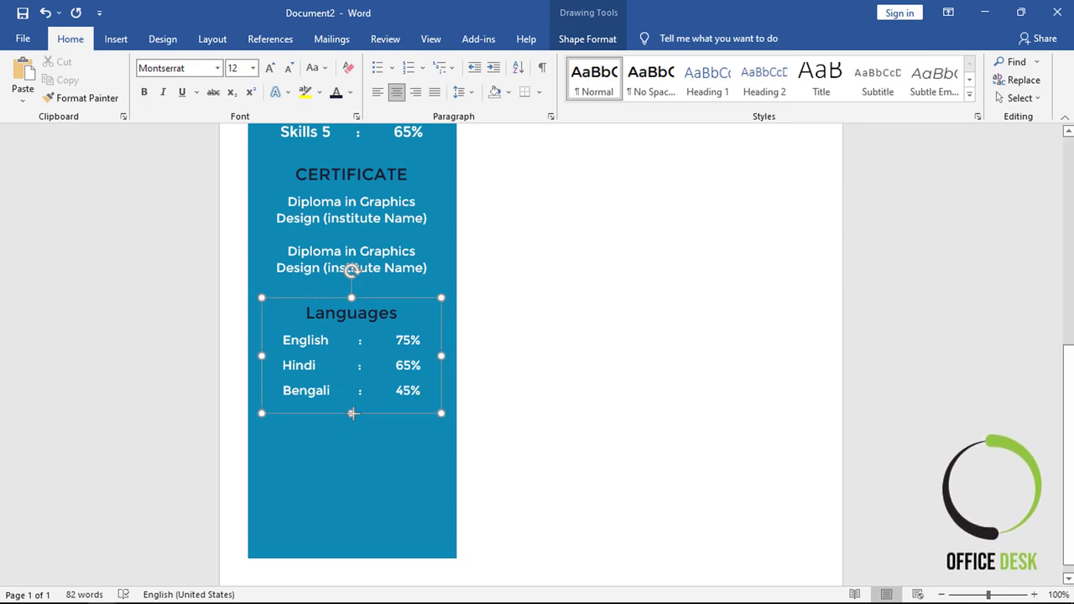
Paste a copy of the Languages box and place it below the original
left_click(550, 436)
scroll(550, 436, "down", 5)
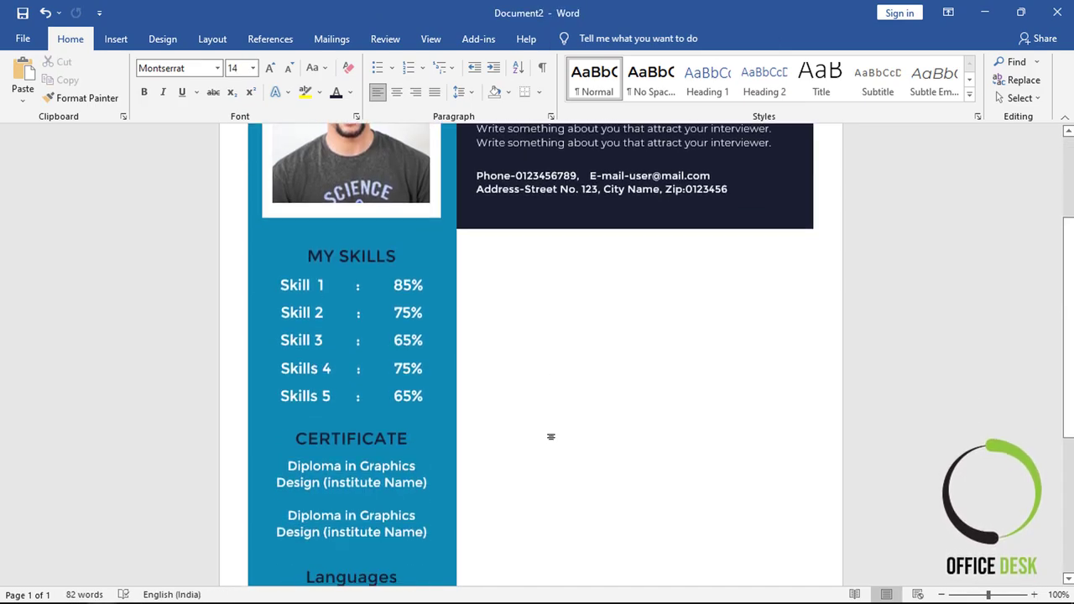
left_click(380, 283)
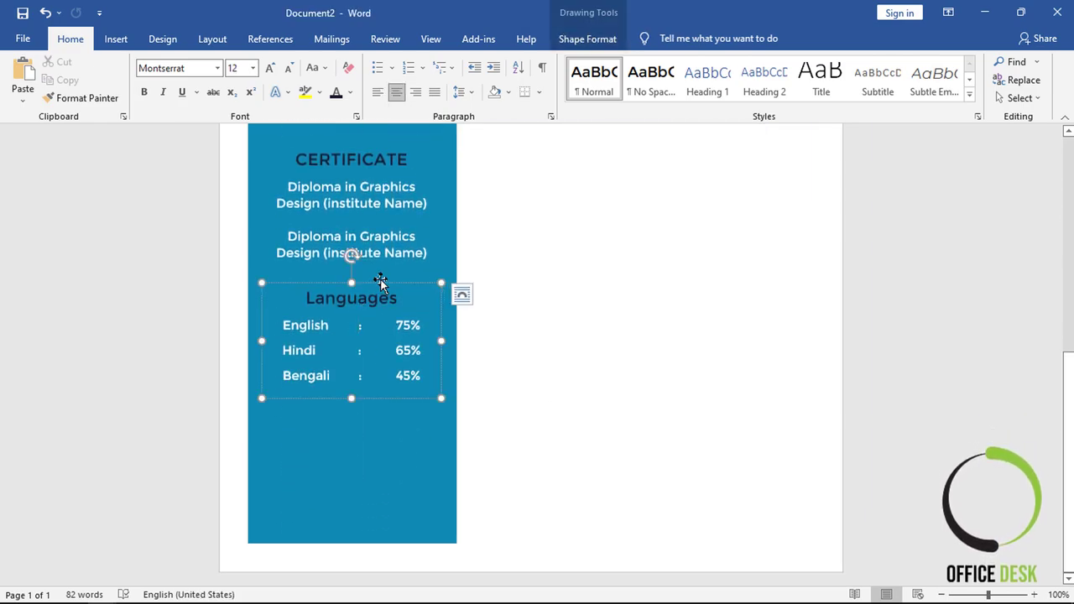
key("ctrl+v")
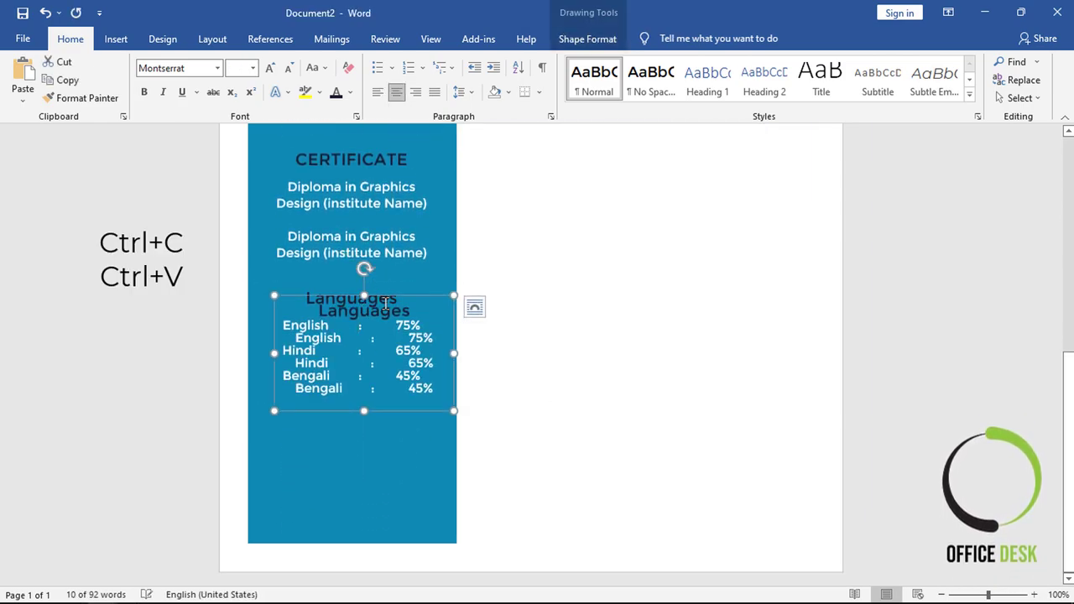
mouse_move(382, 291)
left_mouse_down()
mouse_move(372, 408)
mouse_move(304, 426)
left_mouse_up()
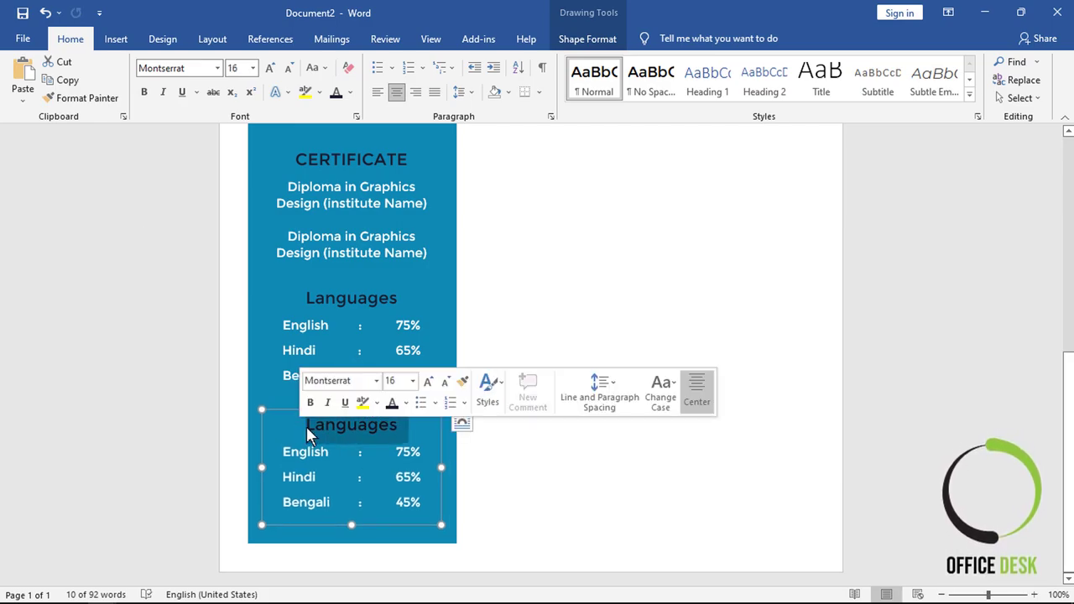
Change both Languages headings to UPPERCASE
left_click_drag(406, 298, 290, 296)
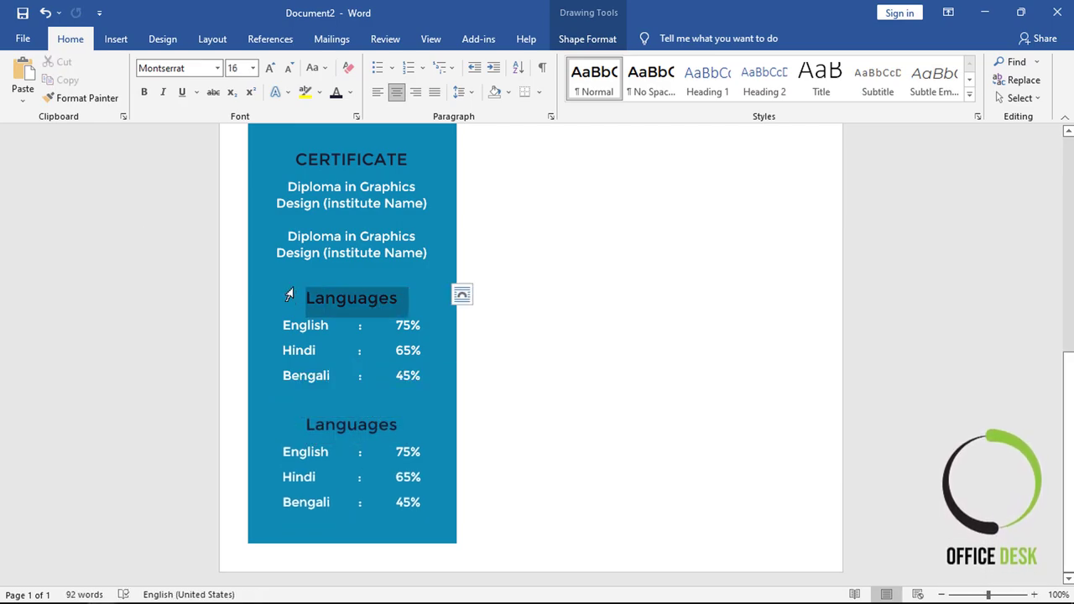
left_click(318, 67)
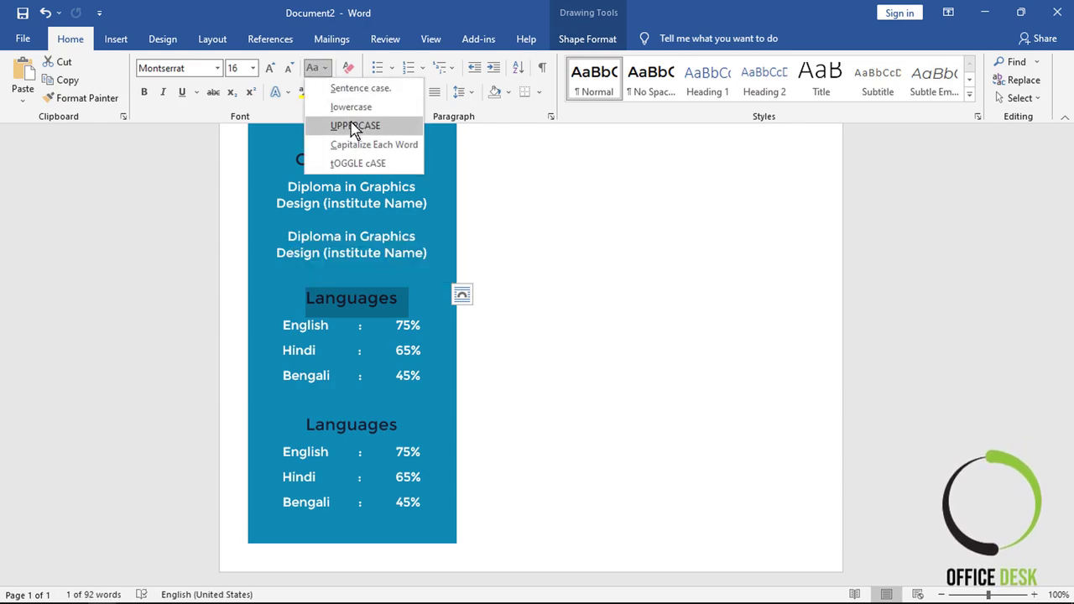
left_click(354, 125)
left_click(383, 450)
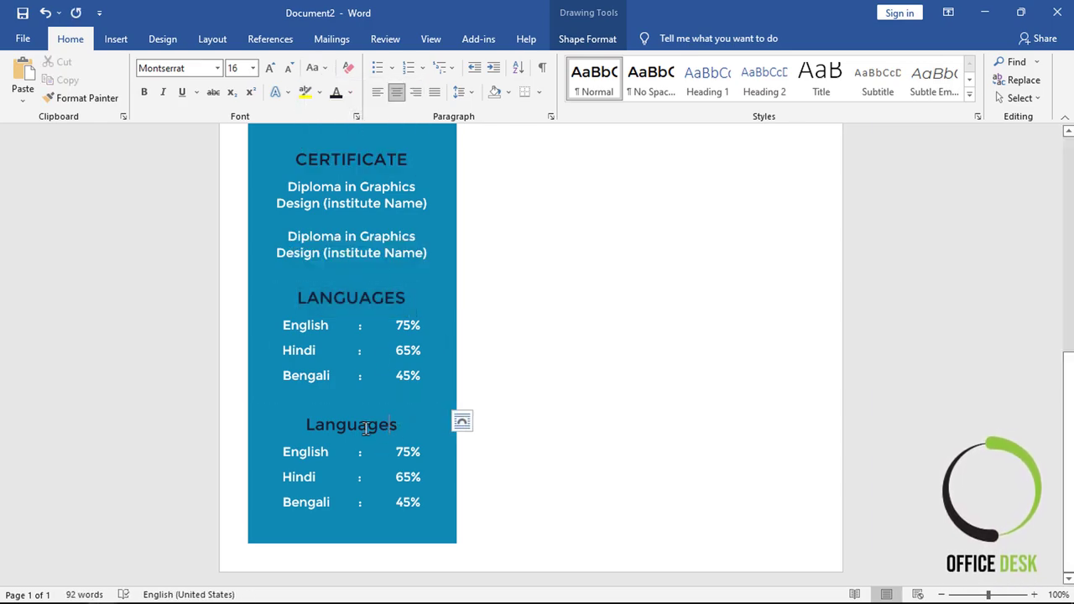
left_click_drag(401, 426, 292, 426)
left_click(317, 68)
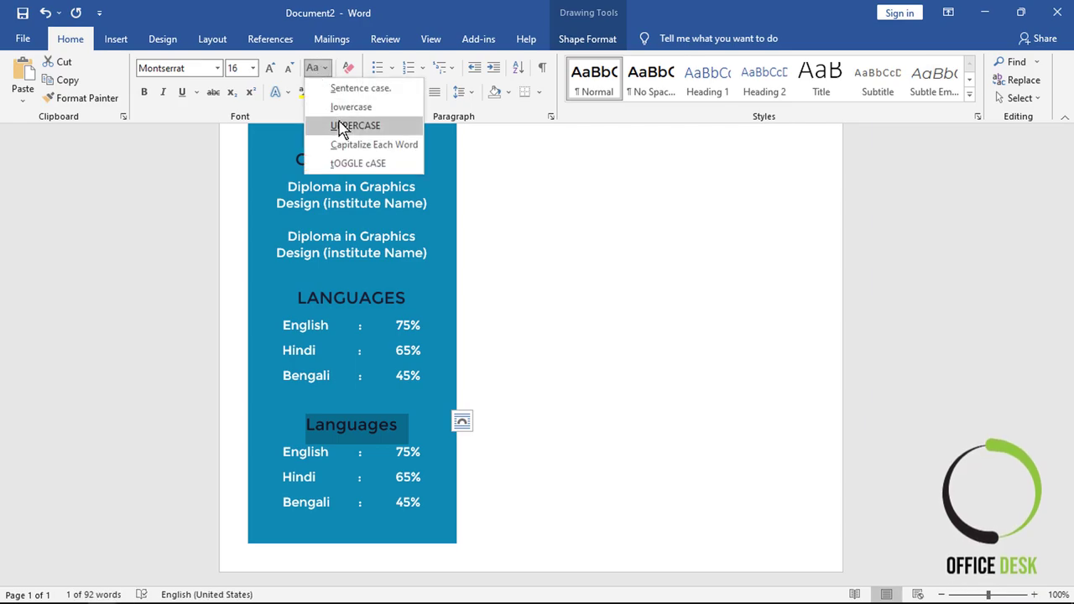
left_click(344, 127)
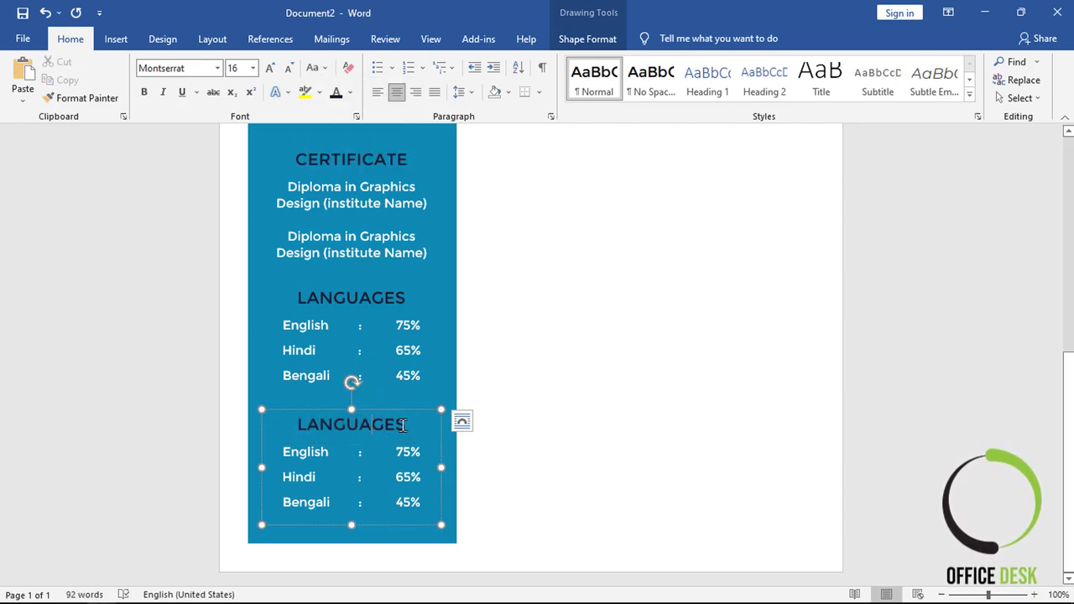
Retype the lower heading as 'Reference' and make it uppercase REFERENCE
type("RE")
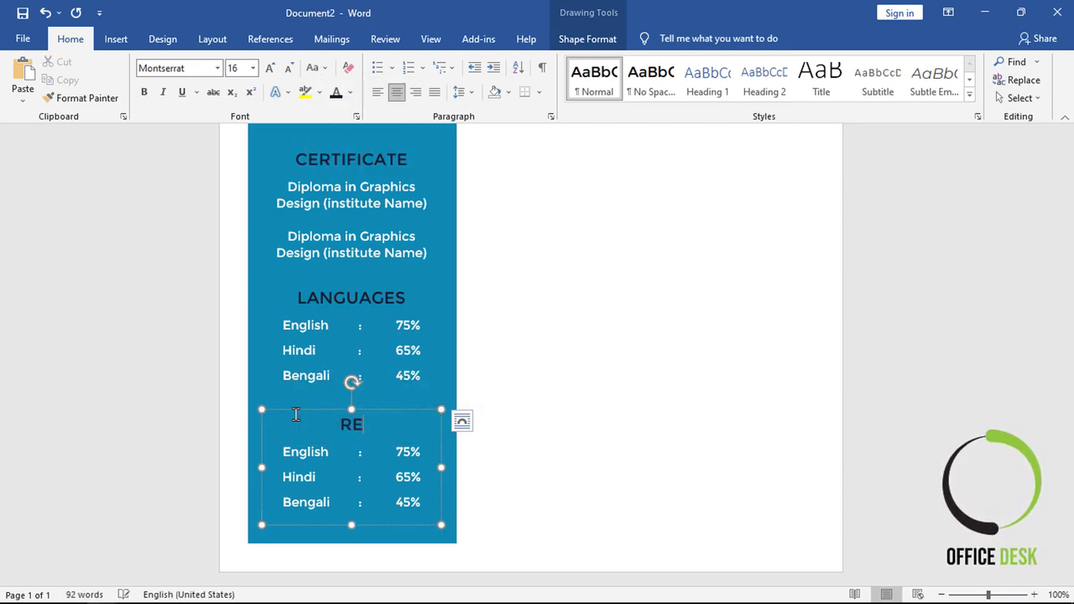
type("fer")
key("BackSpace")
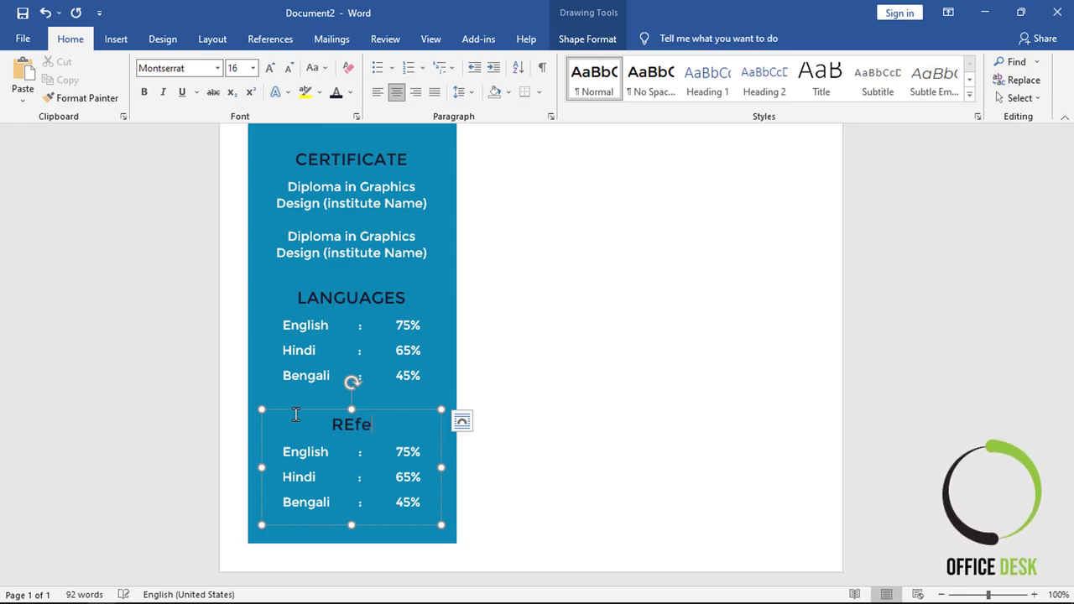
key("BackSpace")
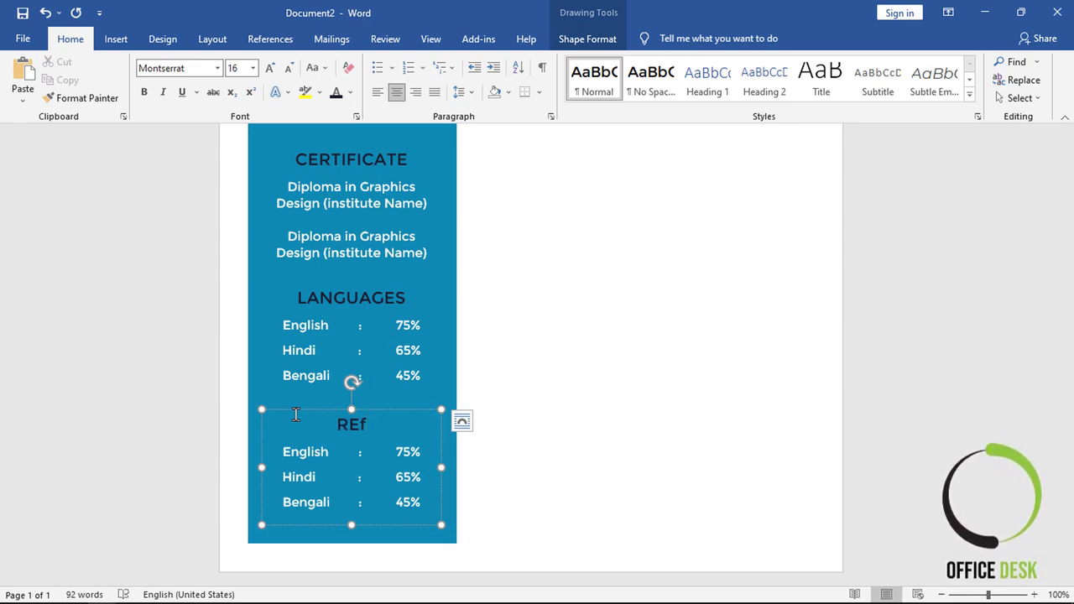
key("BackSpace")
key("BackSpace")
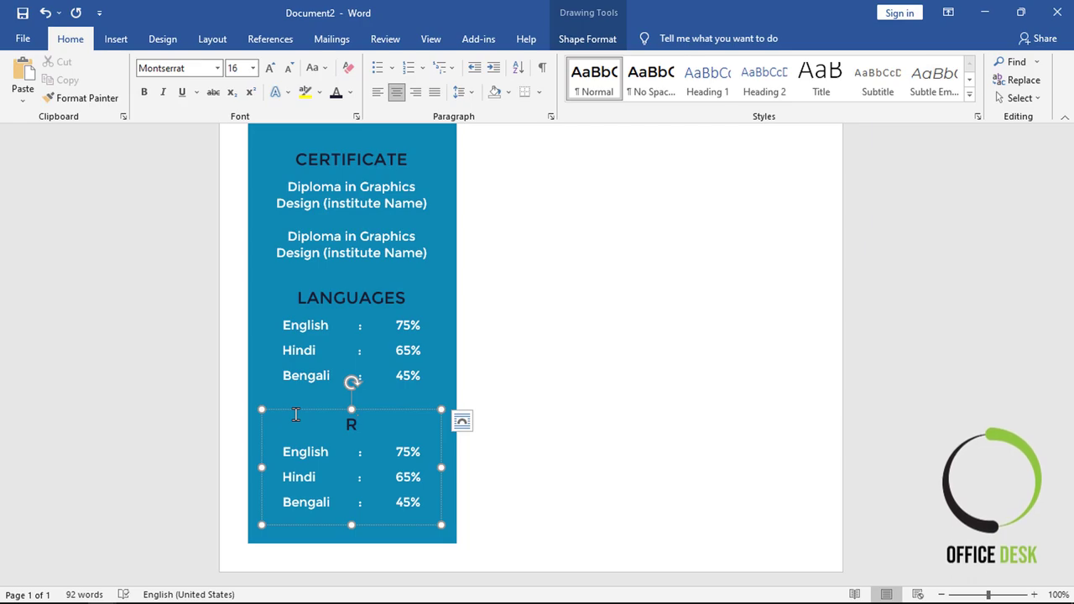
type("efe")
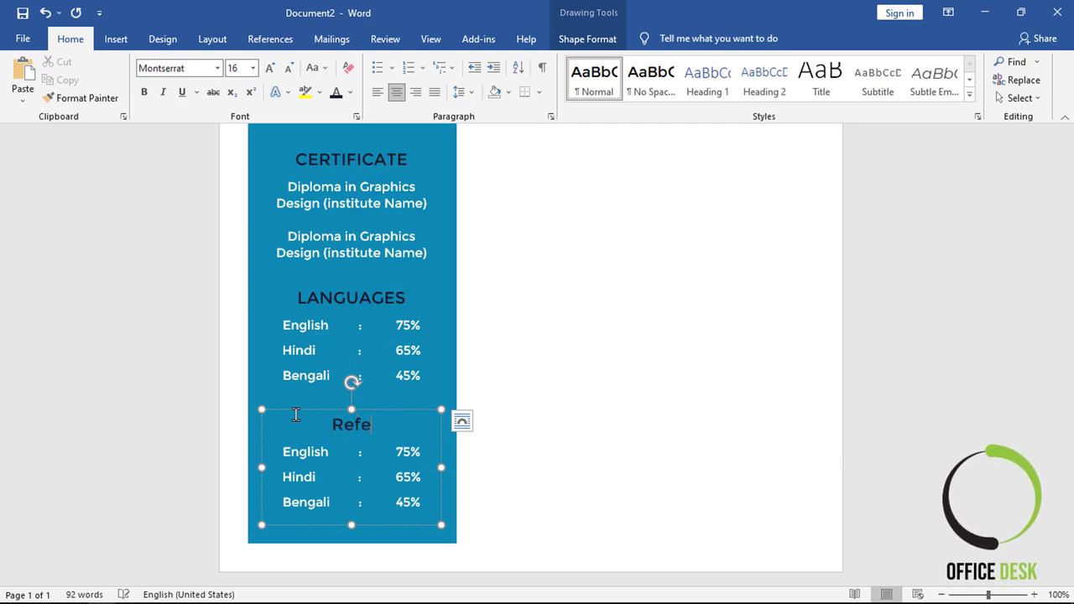
type("rence")
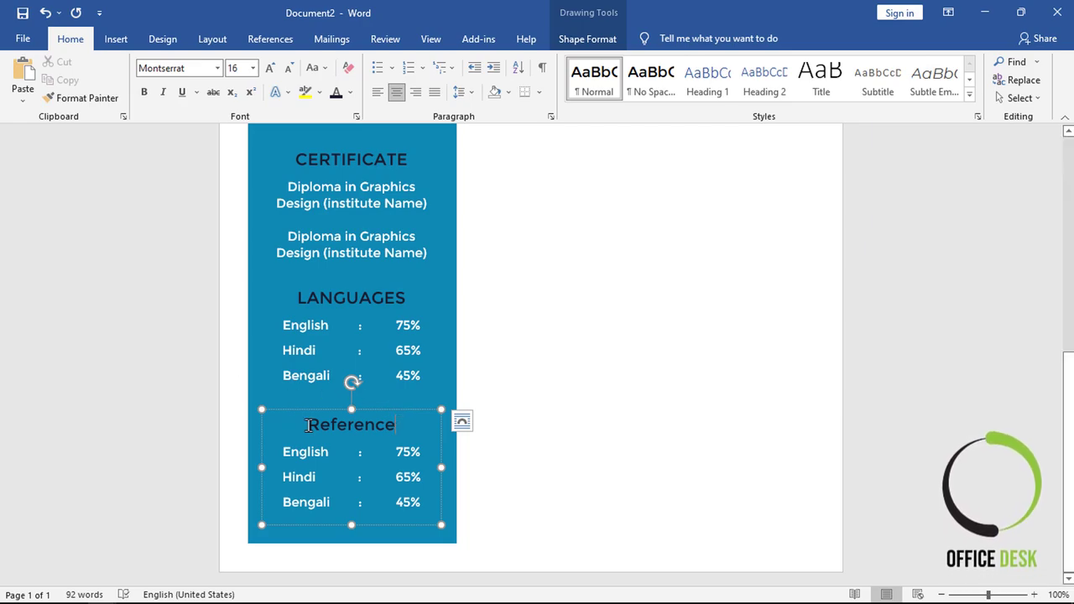
double_click(308, 425)
left_click(315, 67)
left_click(339, 124)
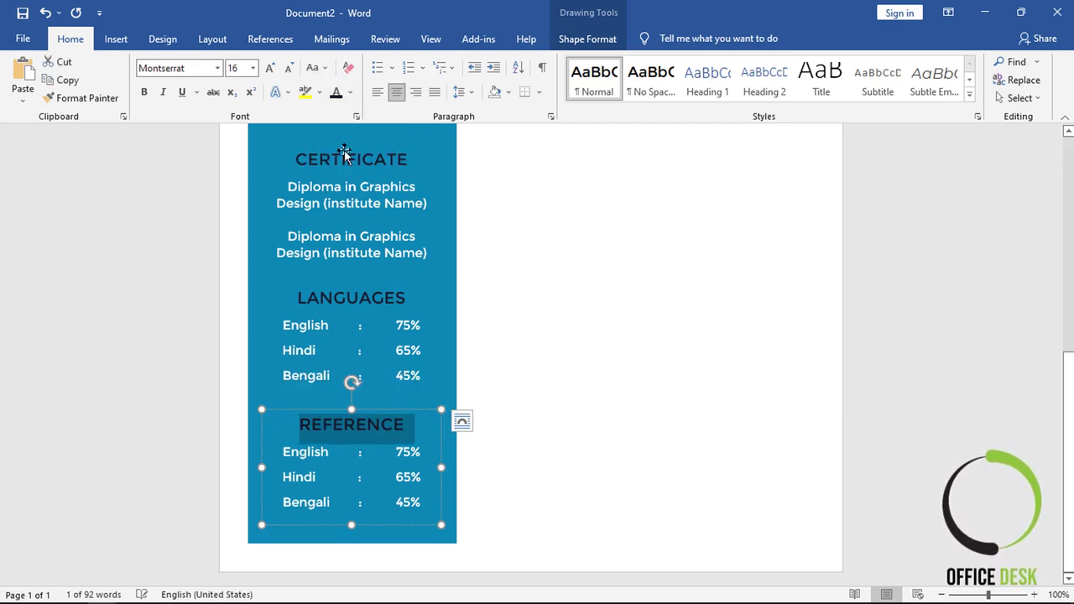
left_click(285, 451)
Replace the copied language lines with 'Name here', 'Job position' and 'Mobile:' lines
left_click_drag(283, 451, 431, 501)
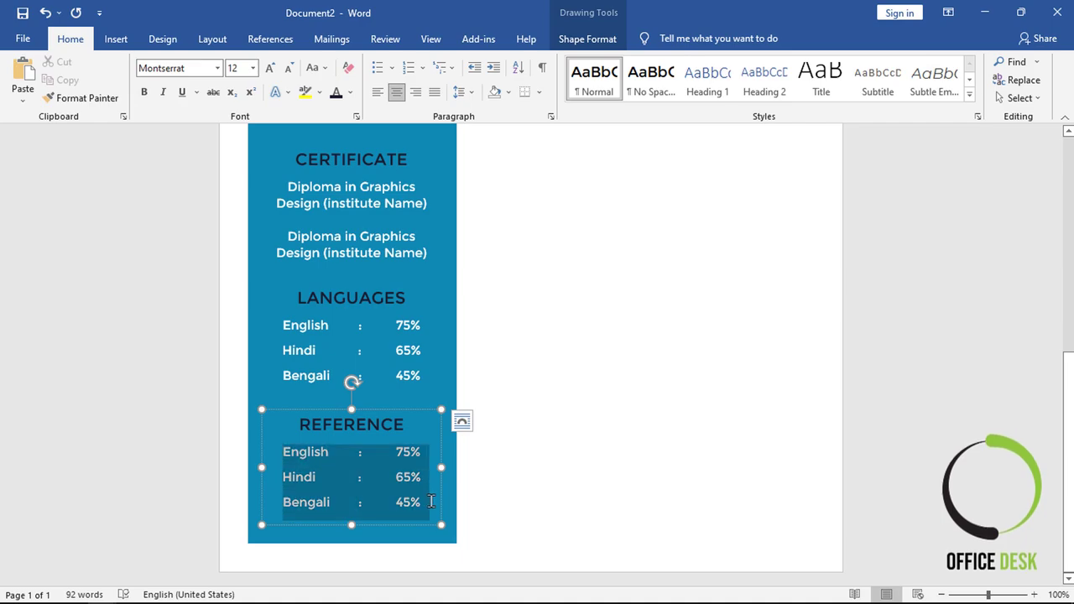
key("BackSpace")
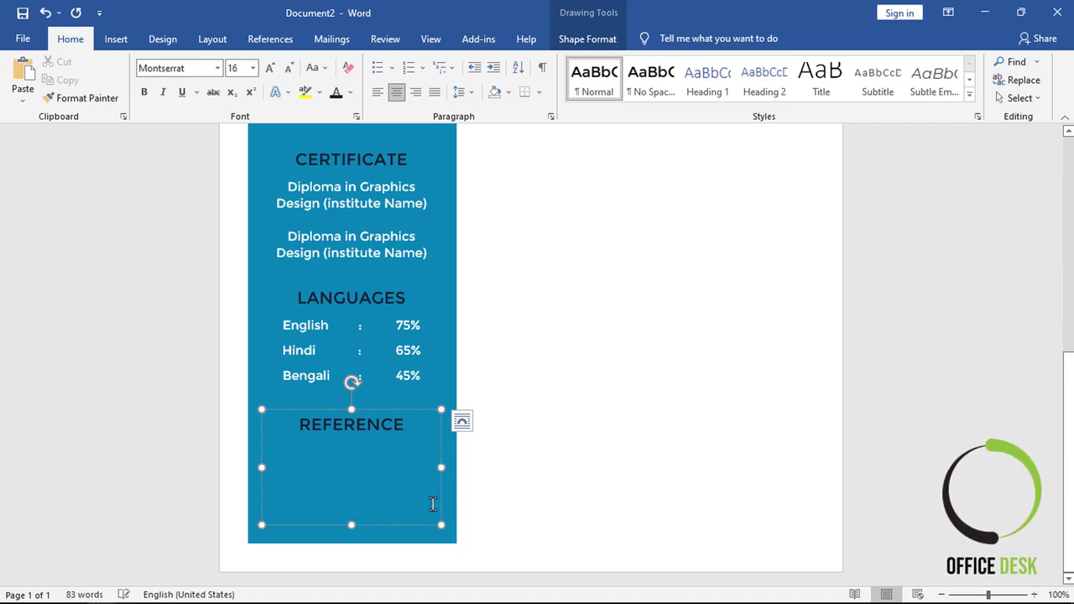
key("Return")
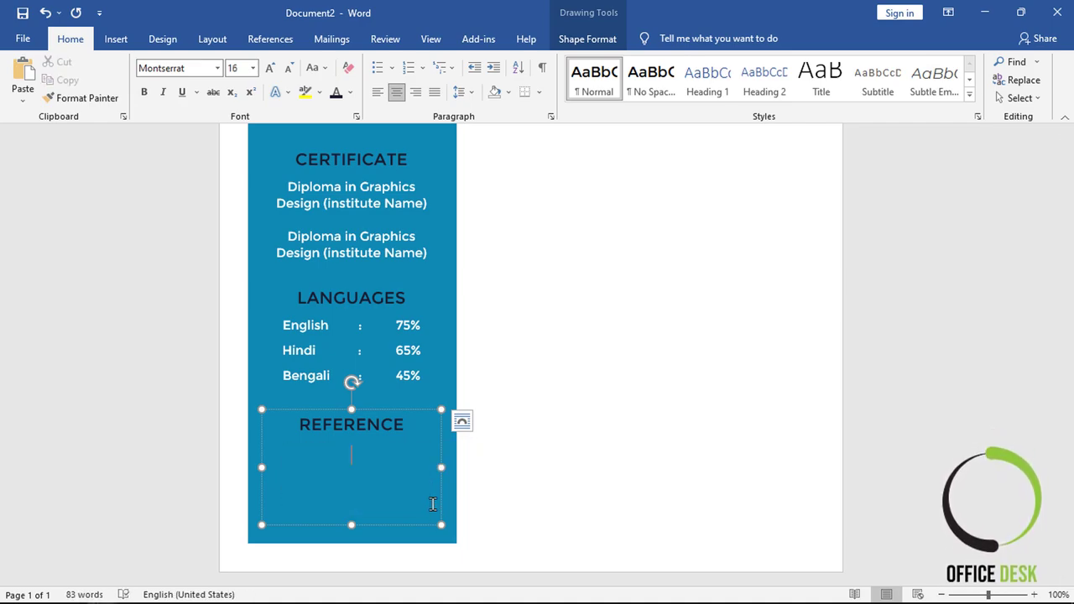
type("Name here ")
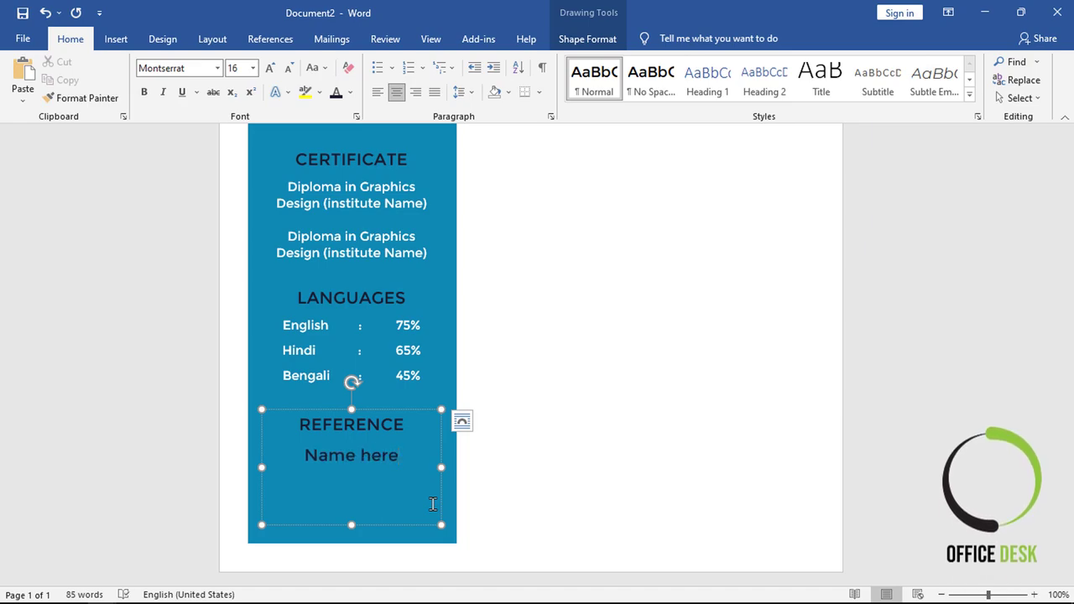
type("Job pos")
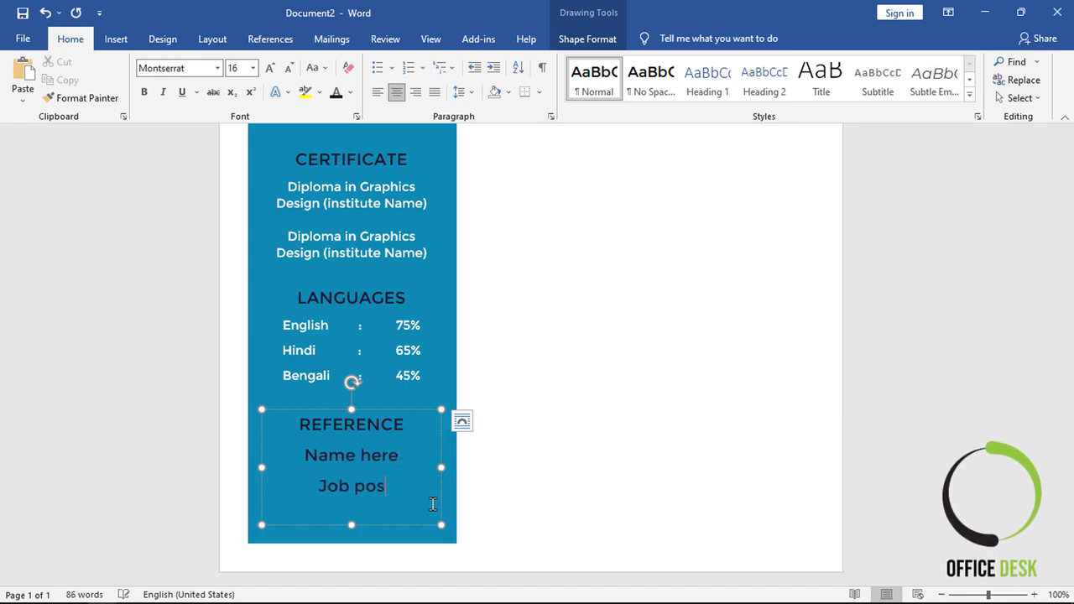
type("ition ")
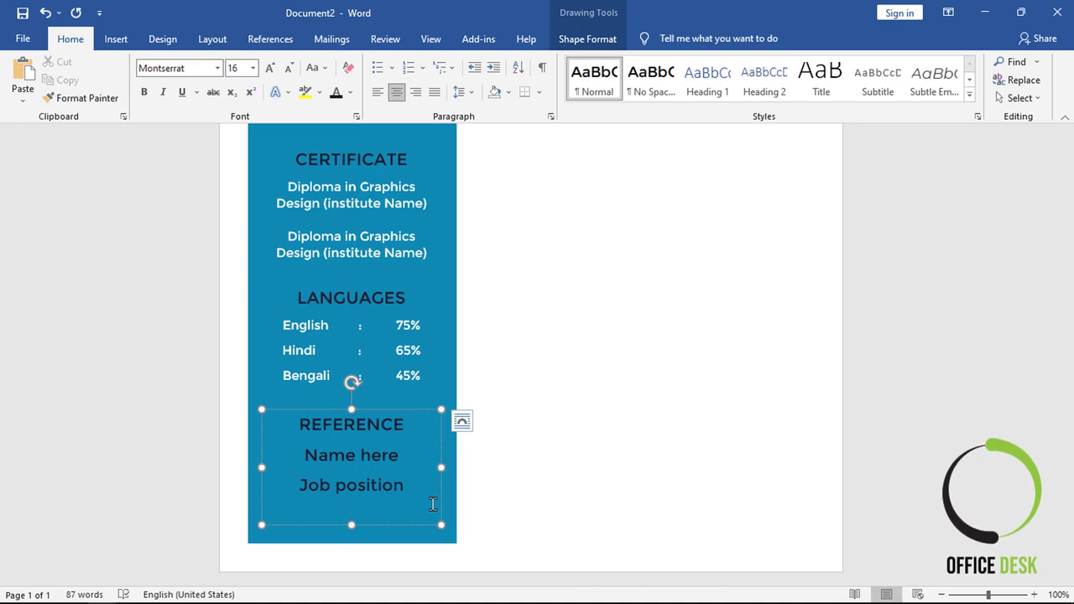
type("Mobile")
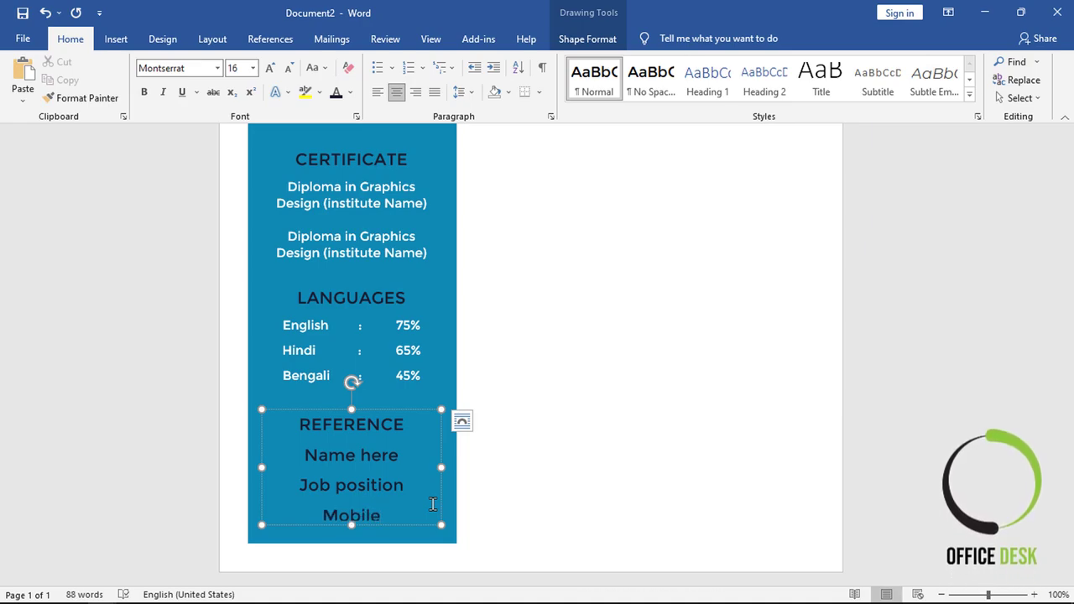
type(":")
key("Escape")
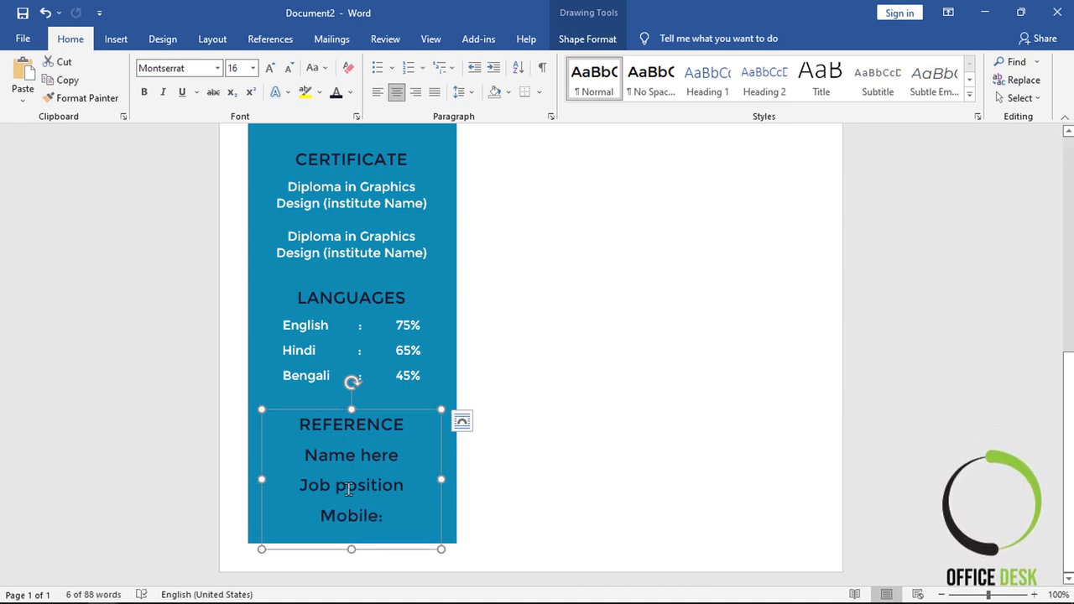
Make the reference lines white, 12 pt, with no space after each paragraph
left_click_drag(386, 516, 275, 457)
left_click(351, 93)
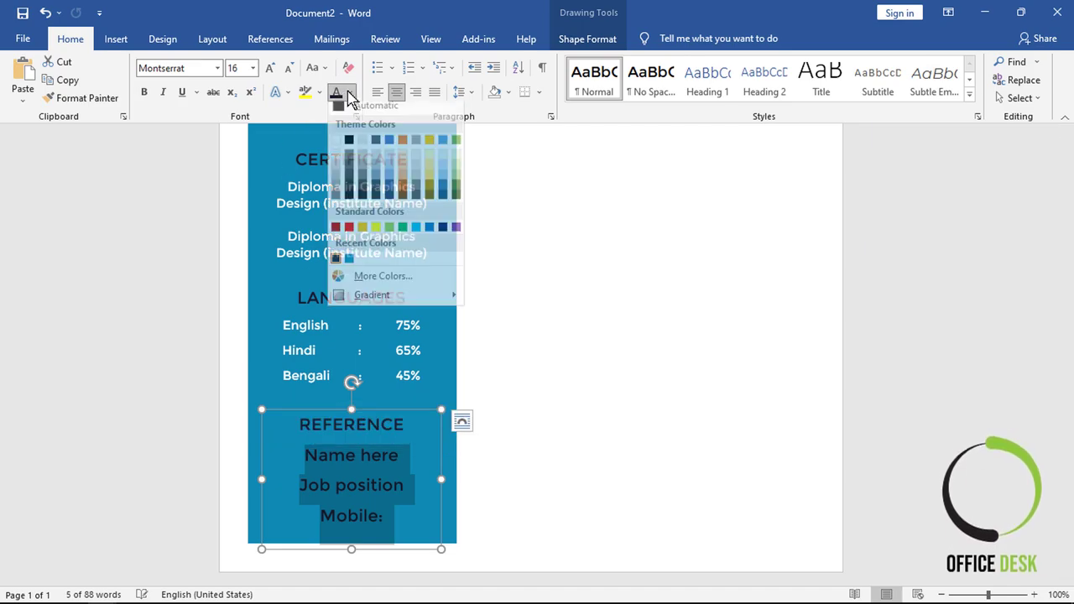
left_click(336, 139)
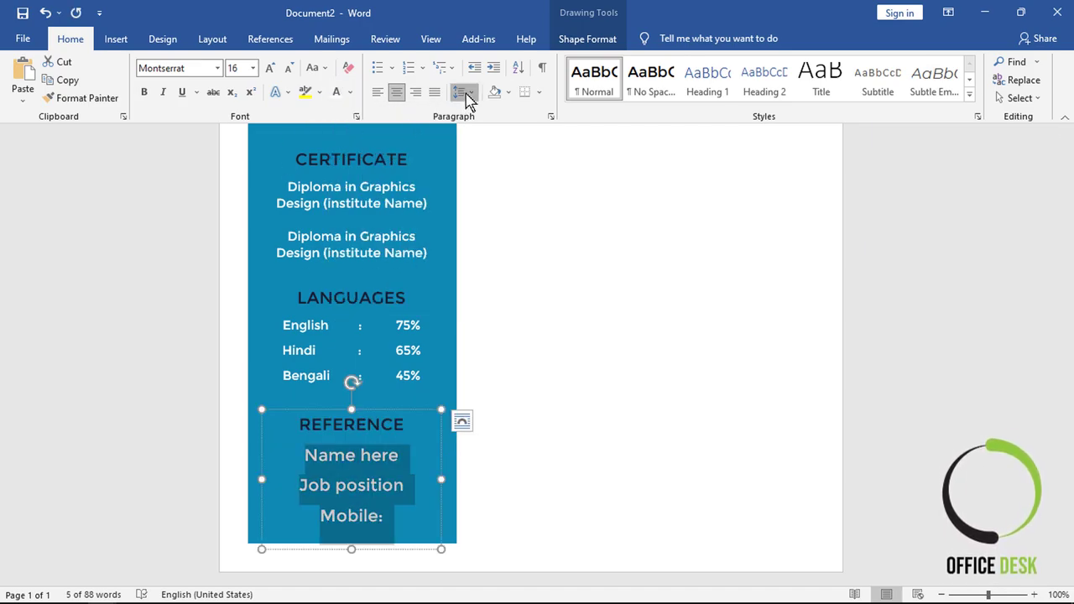
left_click(468, 94)
left_click(513, 264)
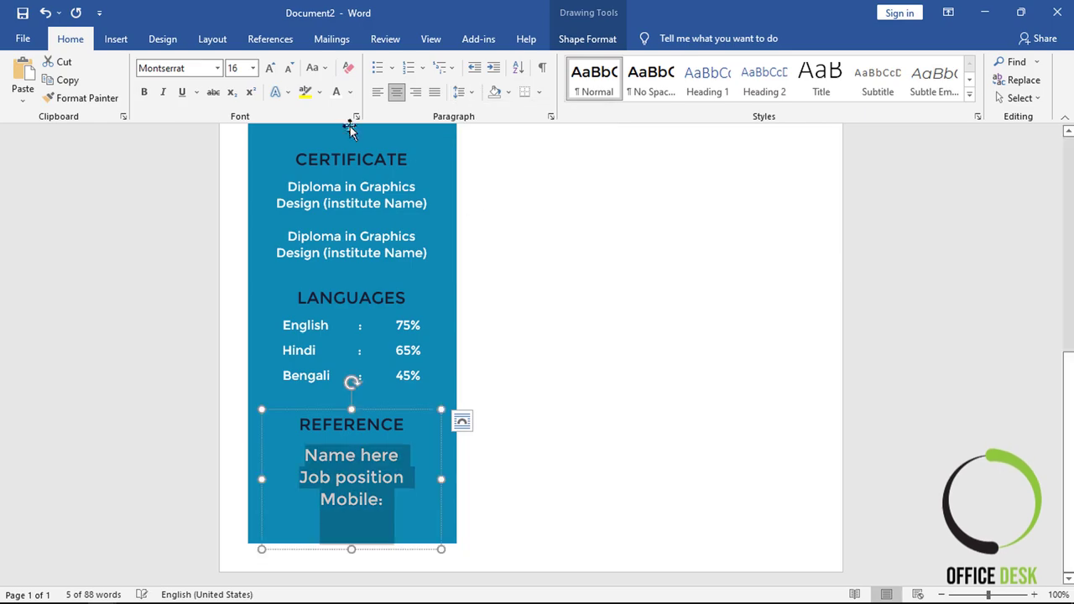
left_click(289, 68)
left_click(289, 67)
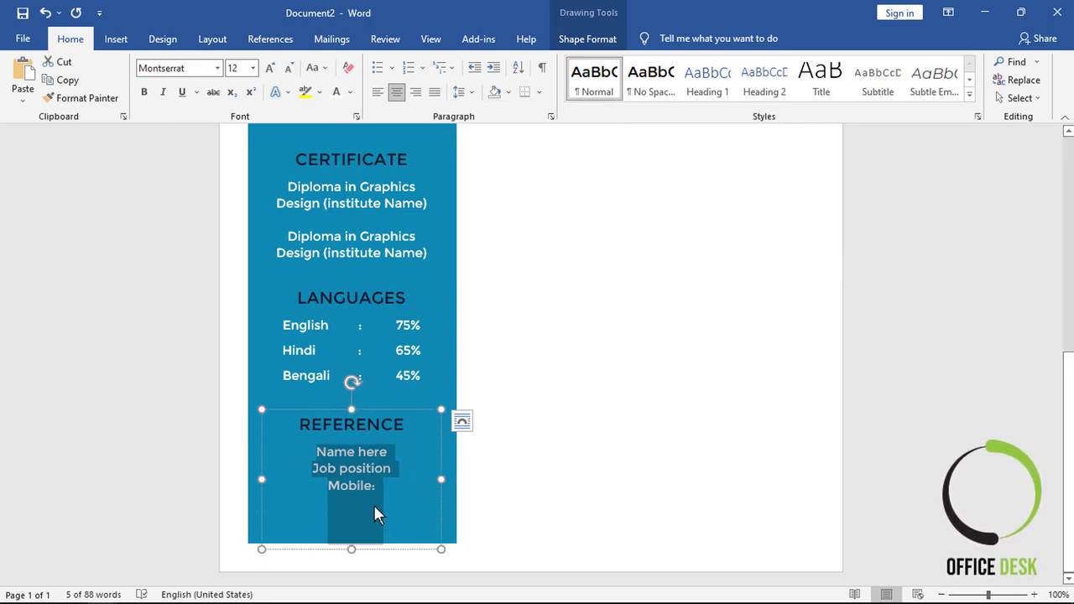
Type a sample mobile number after 'Mobile:' and add an E-mail line with an address
left_click(388, 488)
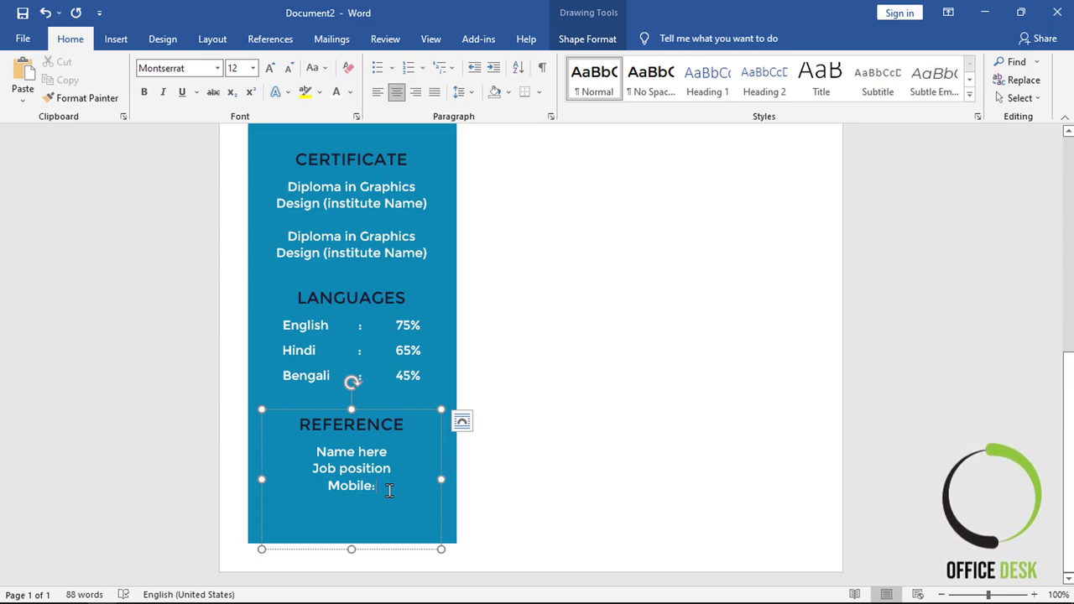
type("01")
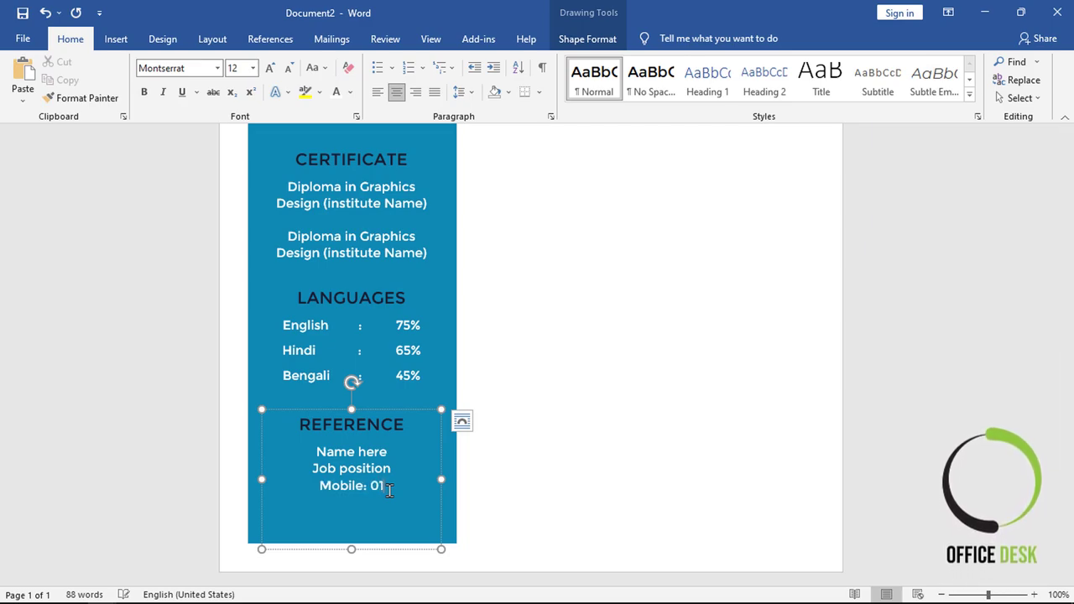
type("23456789")
key("Return")
type("E")
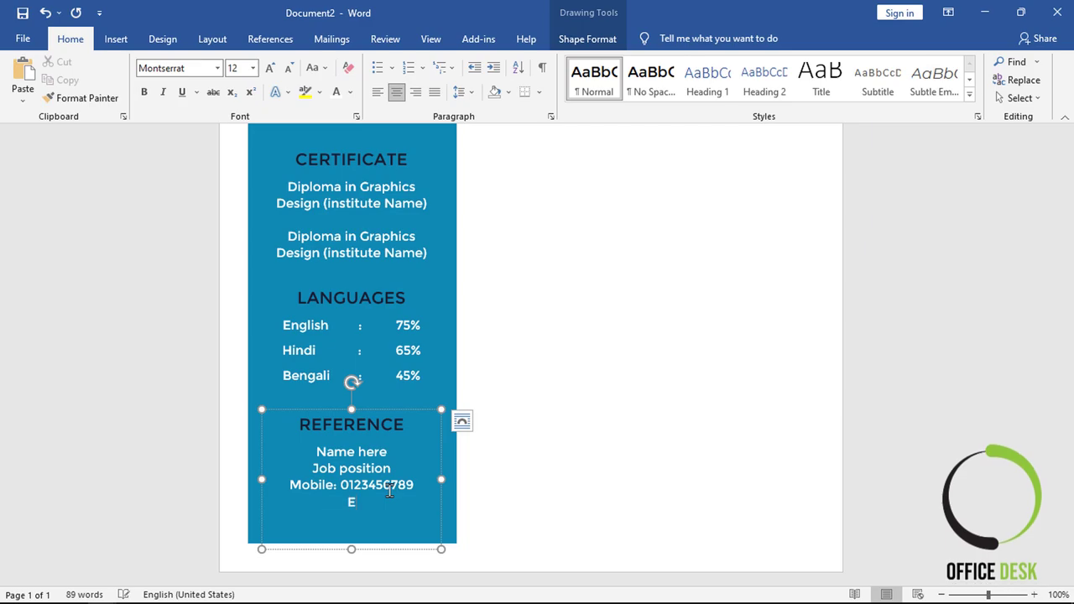
type("m")
type("mai")
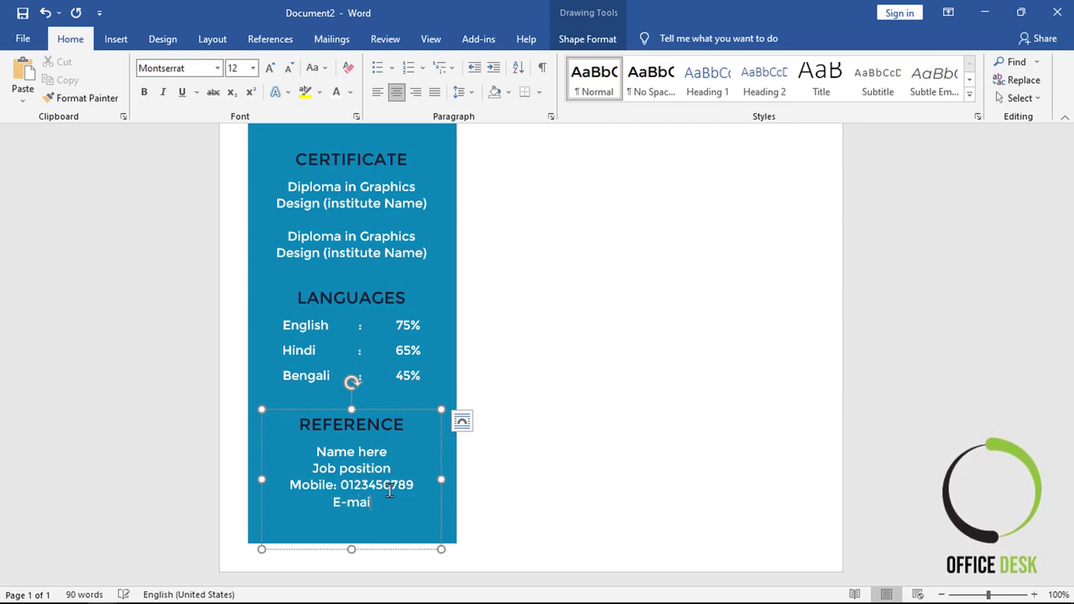
type("l:")
key("Tab")
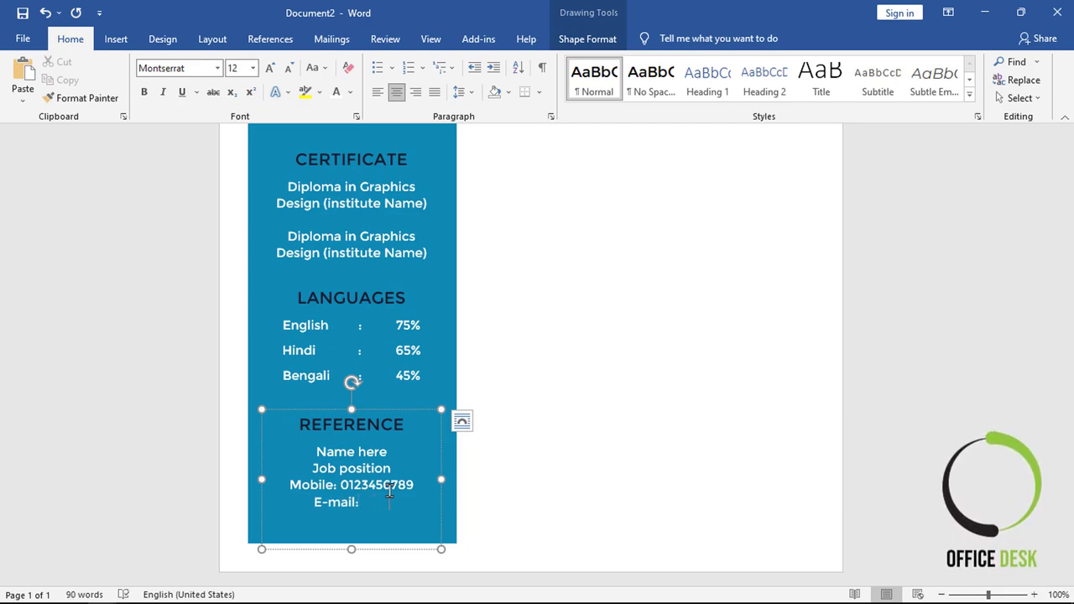
type("user")
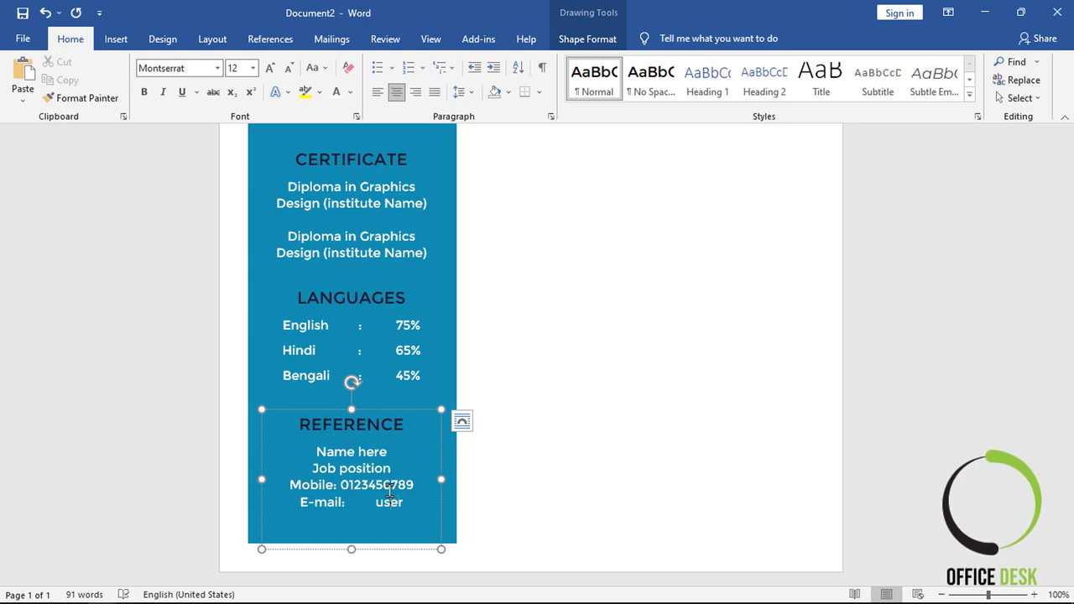
key("BackSpace")
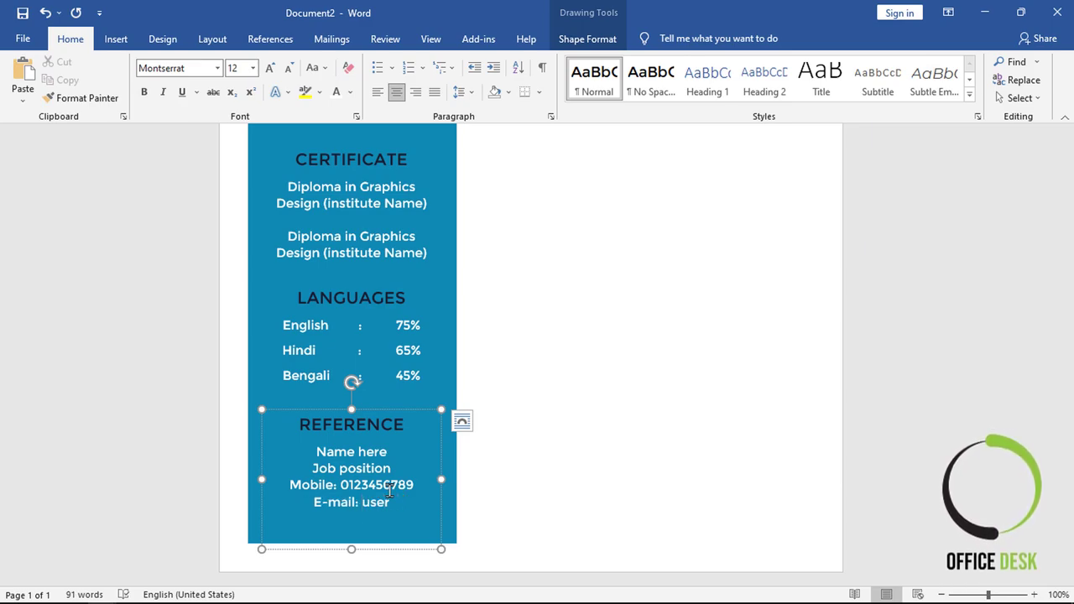
type("@mail.com")
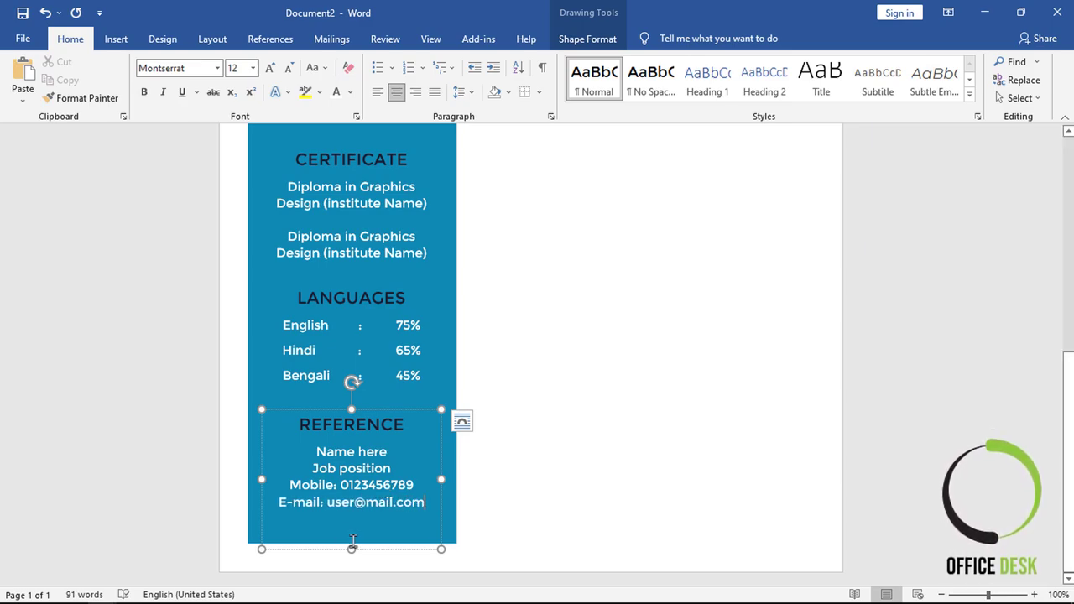
left_click(574, 496)
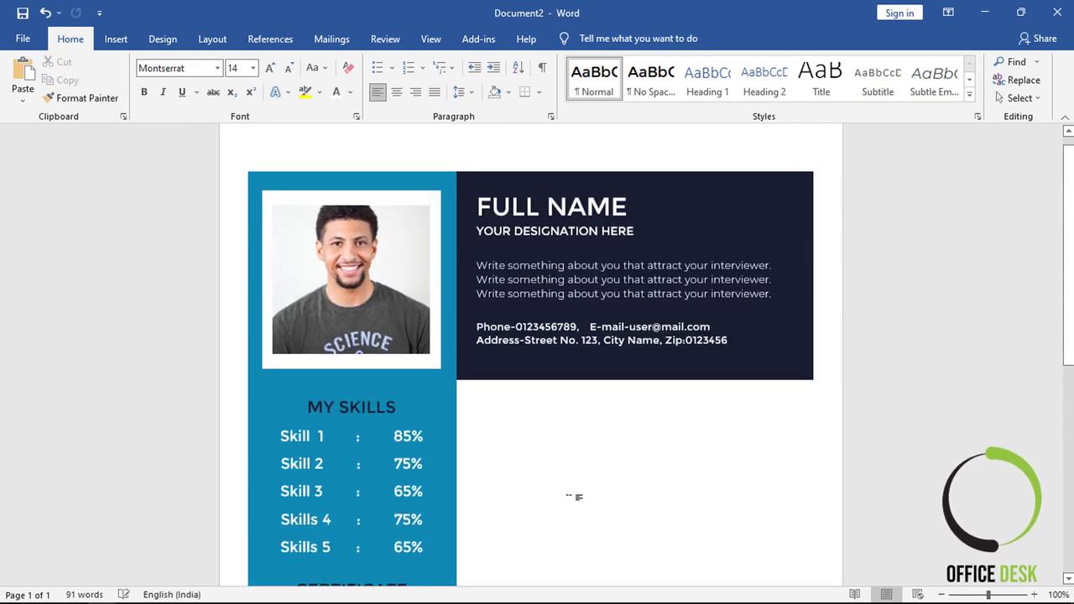
Nudge the FULL NAME text box in the dark header banner slightly to the right
scroll(574, 497, "down", 4)
scroll(574, 497, "down", 3)
scroll(574, 497, "down", 3)
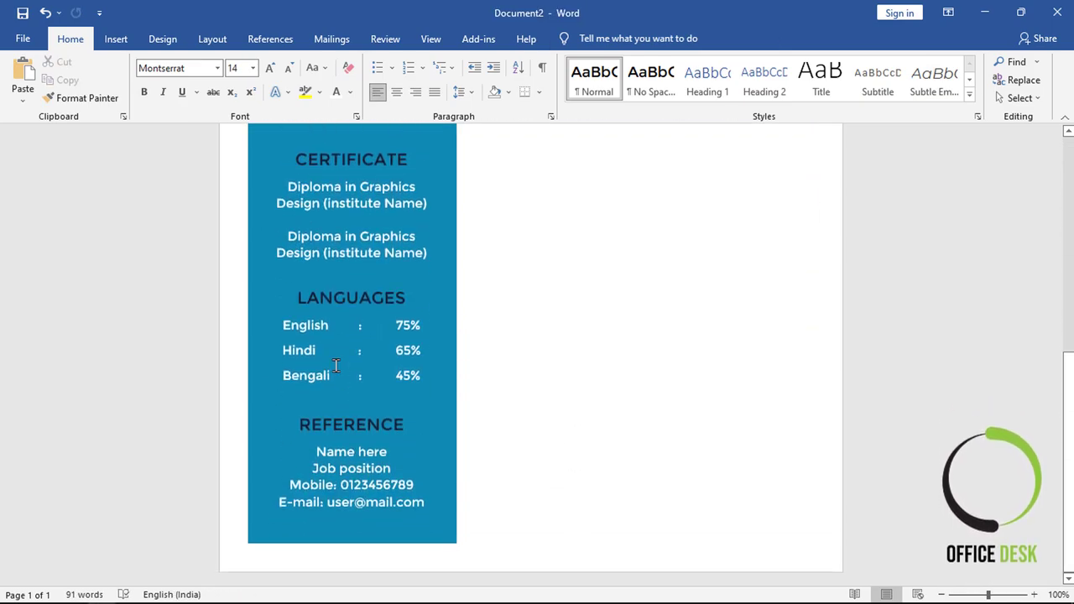
left_click(349, 299)
left_click(379, 421)
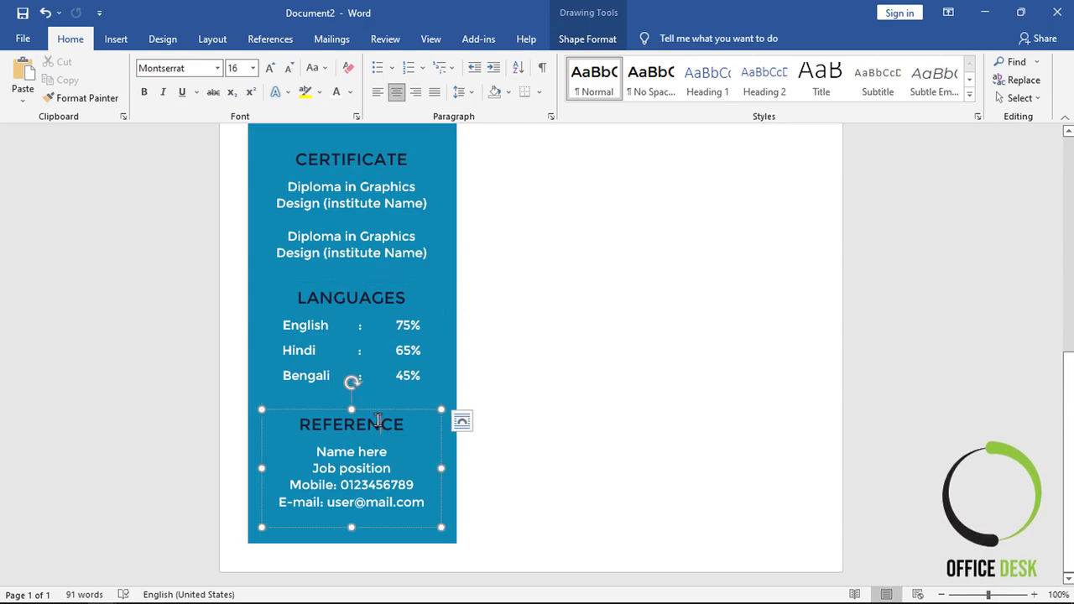
scroll(744, 469, "up", 2)
scroll(744, 469, "up", 5)
scroll(745, 469, "up", 3)
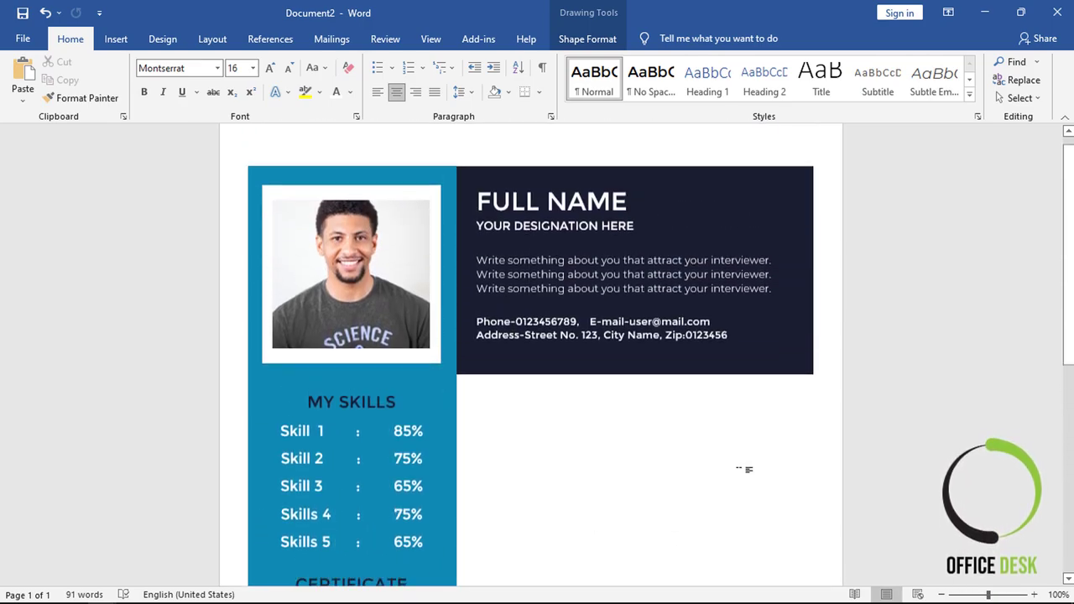
left_click(622, 309)
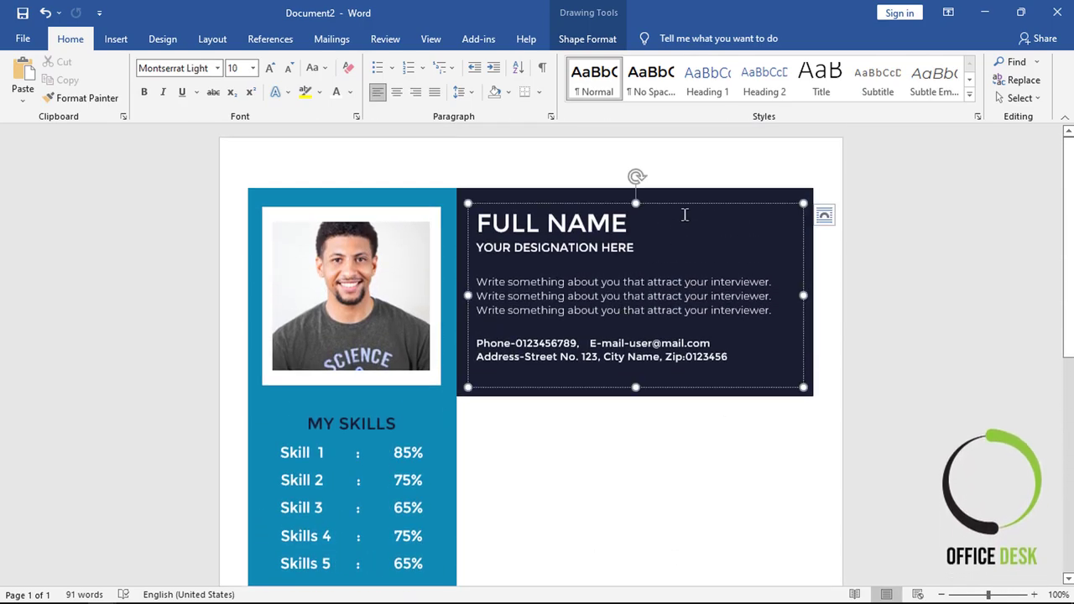
left_click_drag(685, 208, 691, 206)
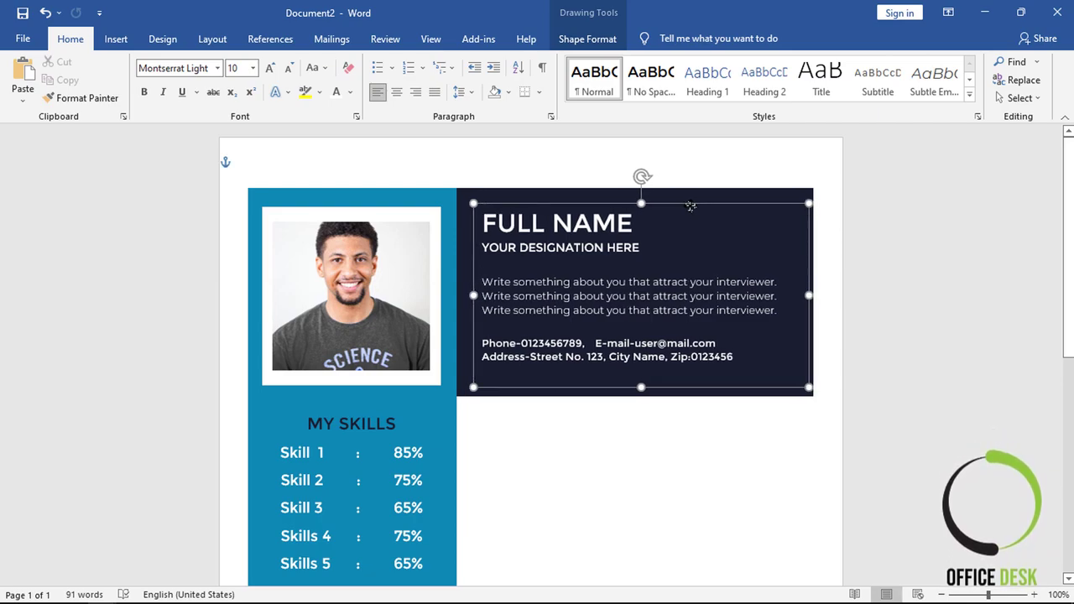
left_click(928, 330)
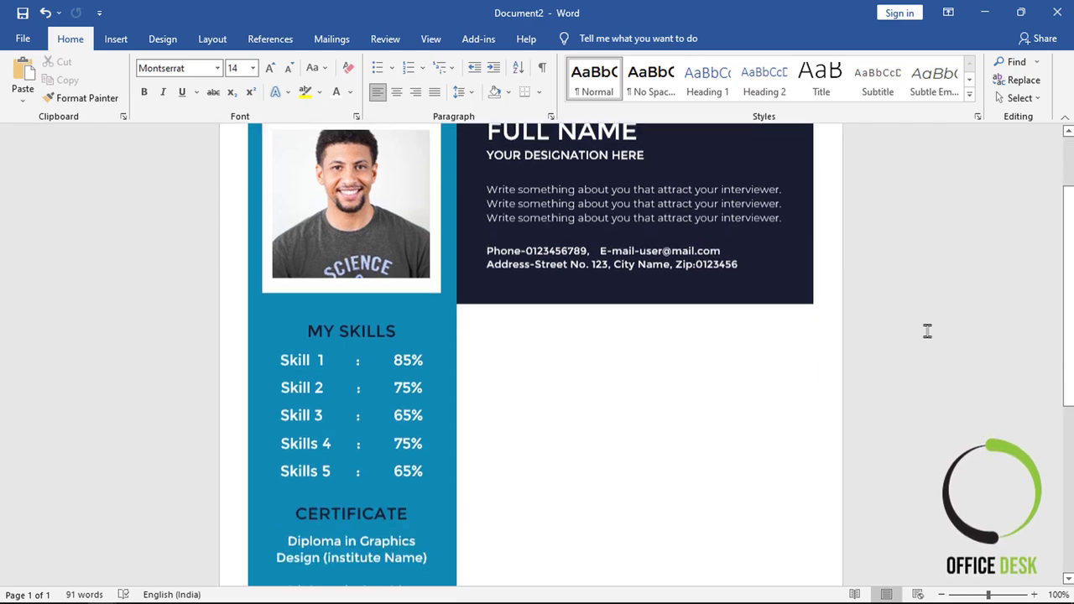
Draw a new text box just below the dark header
left_click(116, 39)
left_click(210, 62)
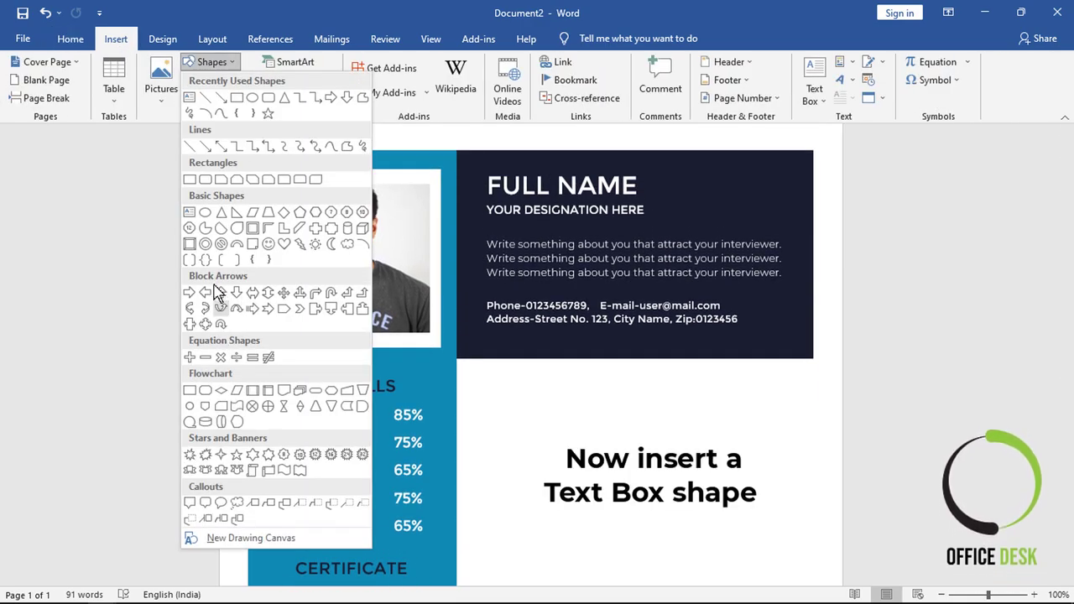
left_click(189, 212)
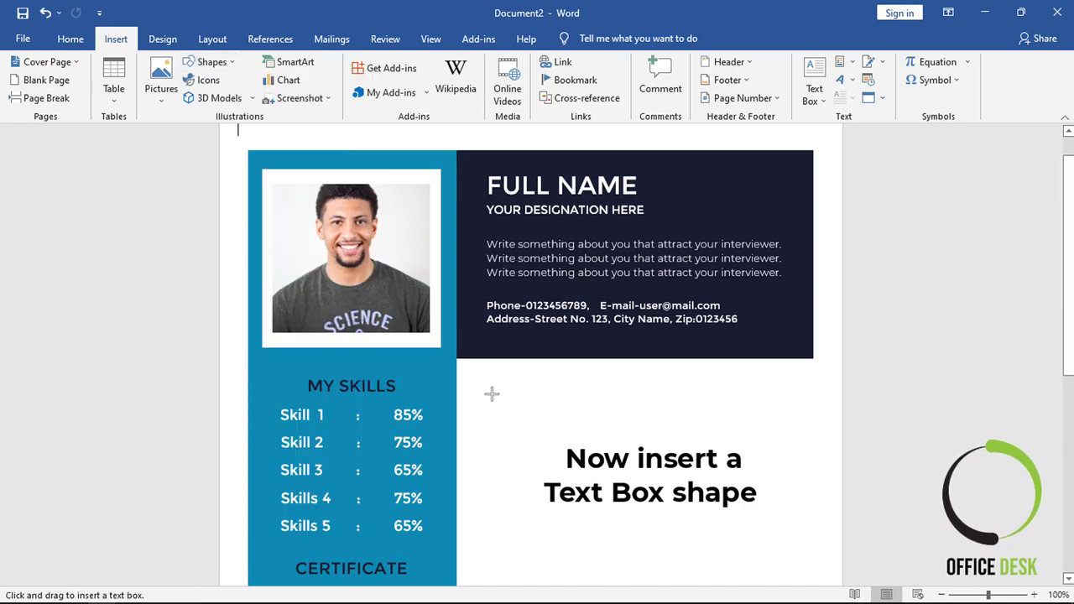
left_click_drag(491, 393, 743, 433)
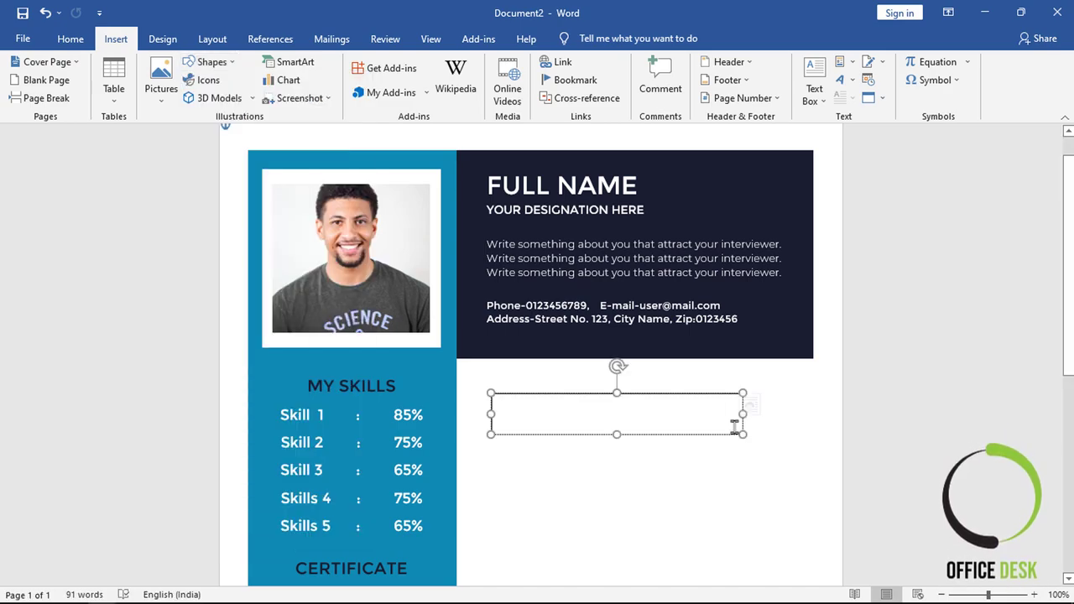
left_click_drag(699, 393, 717, 392)
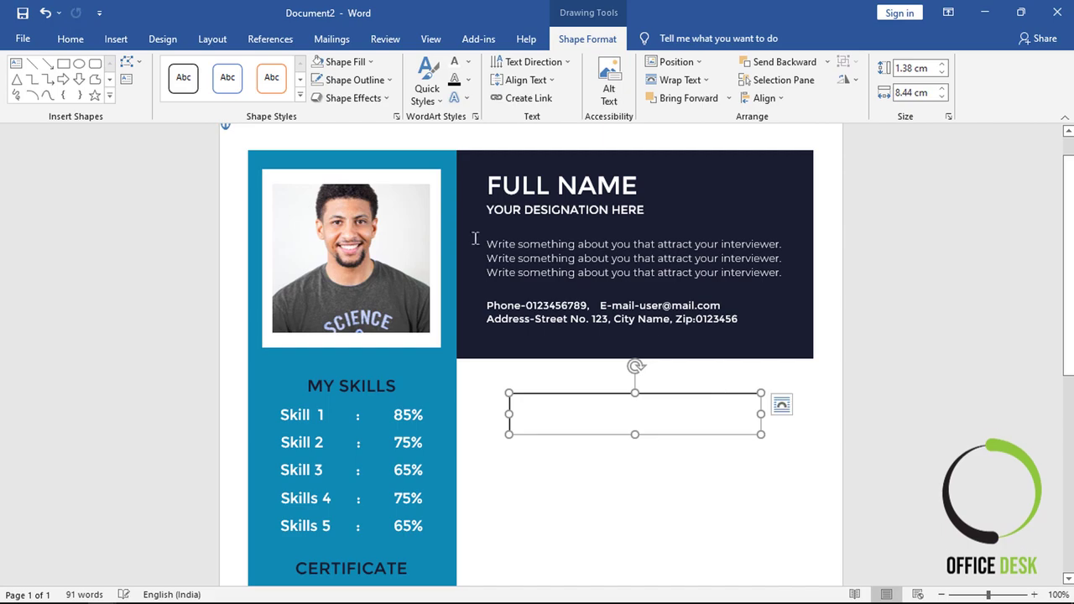
Give the box a teal fill, no outline, and a 1.1 × 8 cm size
left_click(345, 61)
left_click(330, 217)
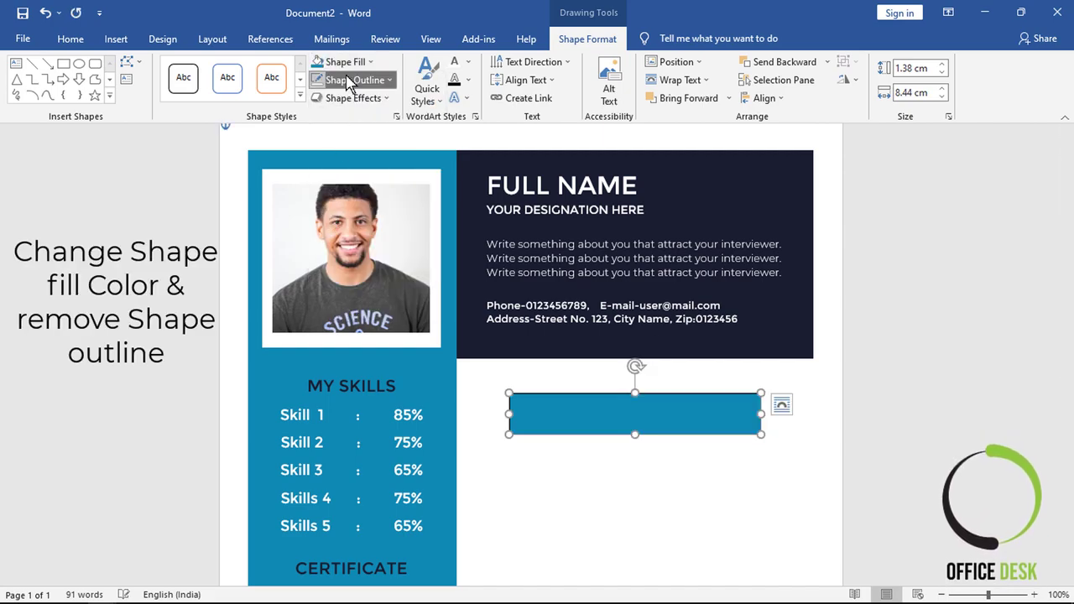
left_click(345, 80)
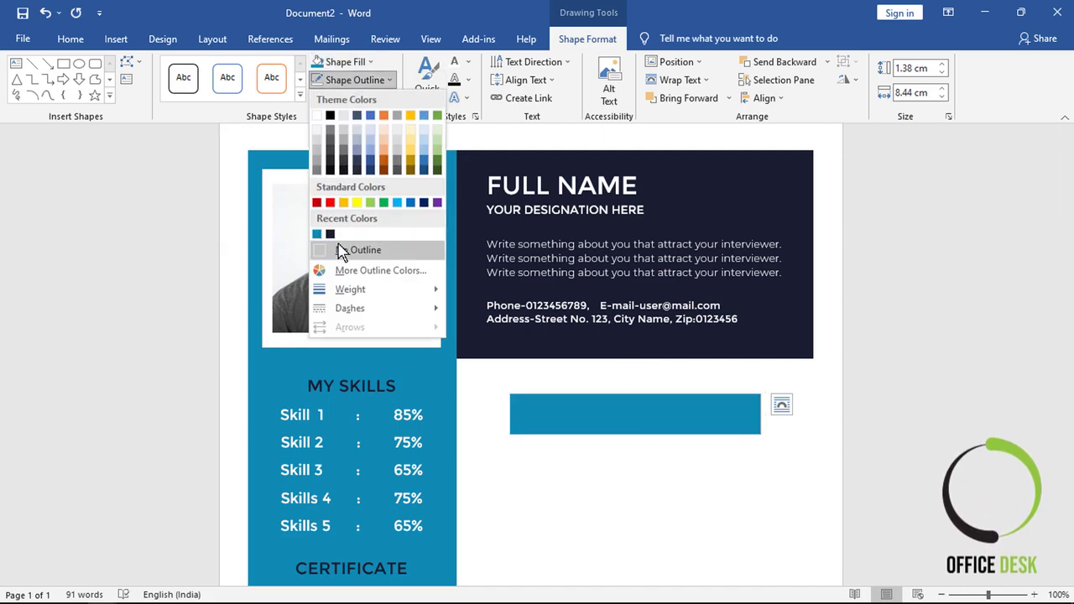
left_click(341, 249)
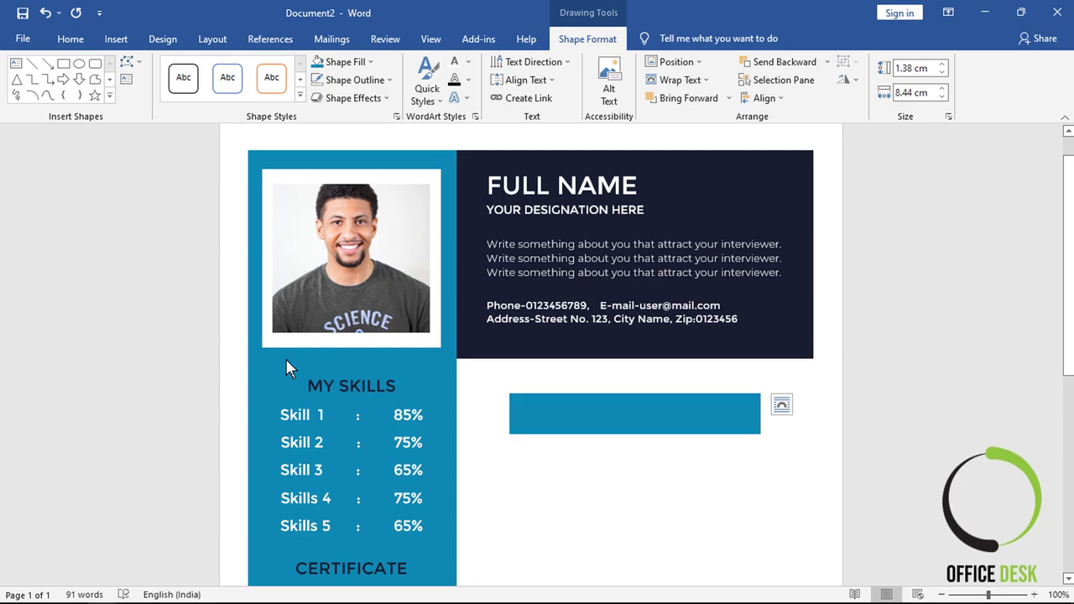
left_click(941, 72)
left_click(941, 72)
left_click(941, 72)
left_click(942, 97)
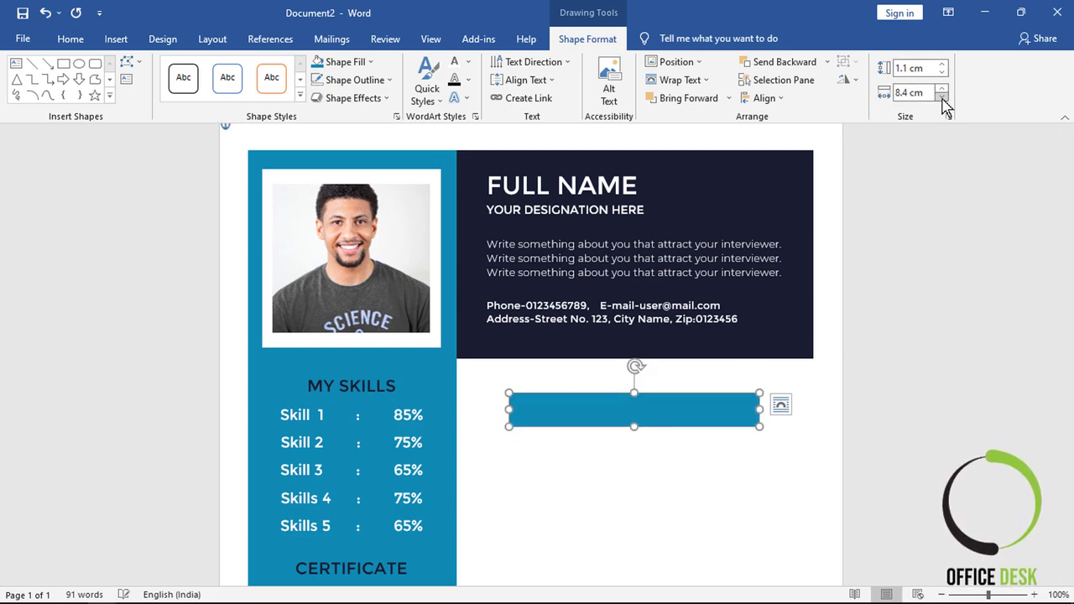
left_click(941, 96)
left_click(942, 96)
left_click(942, 96)
left_click(941, 96)
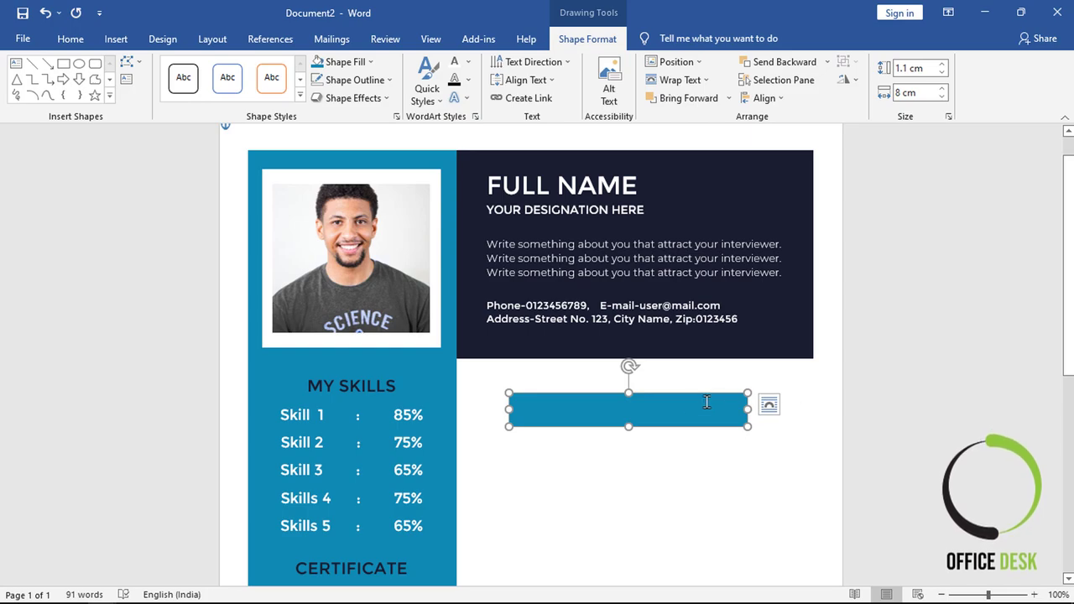
Type 'MY EDUCATION' as a centred, uppercase 18 pt heading in the box
type("My education")
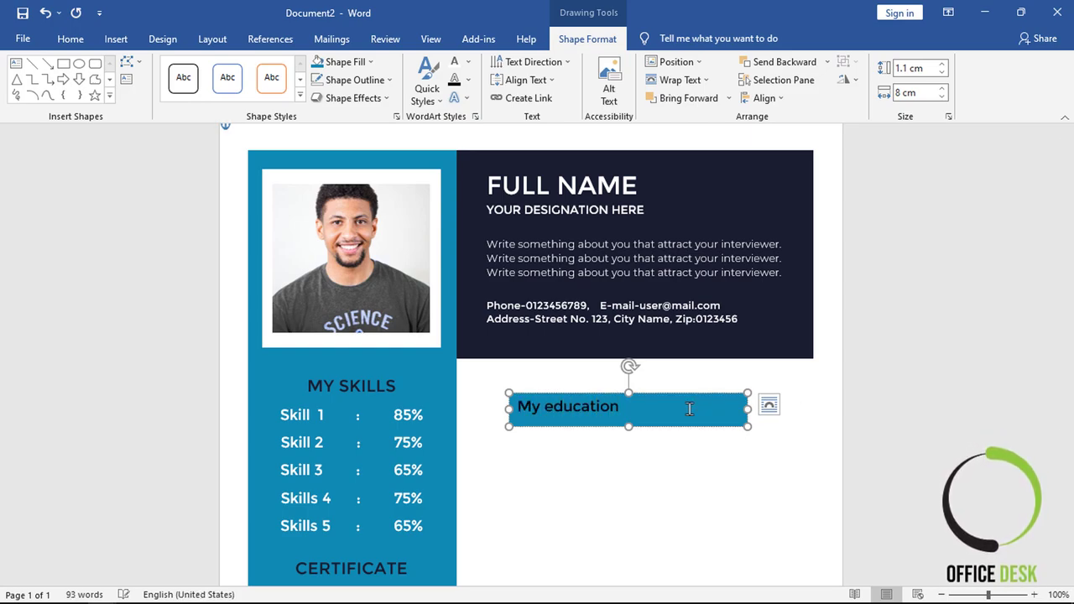
left_click_drag(630, 408, 454, 394)
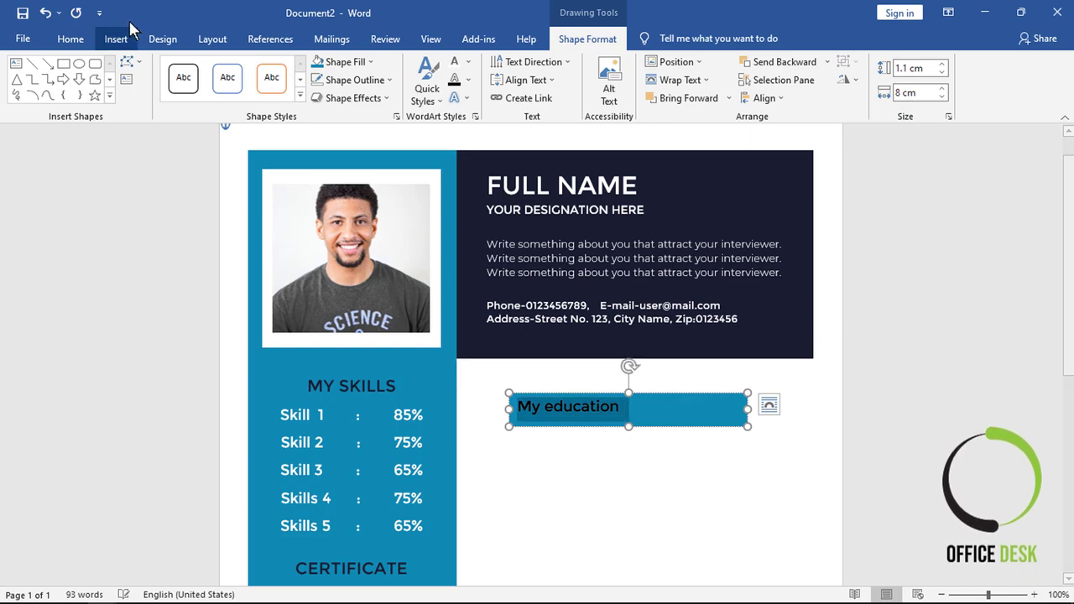
left_click(71, 39)
left_click(325, 68)
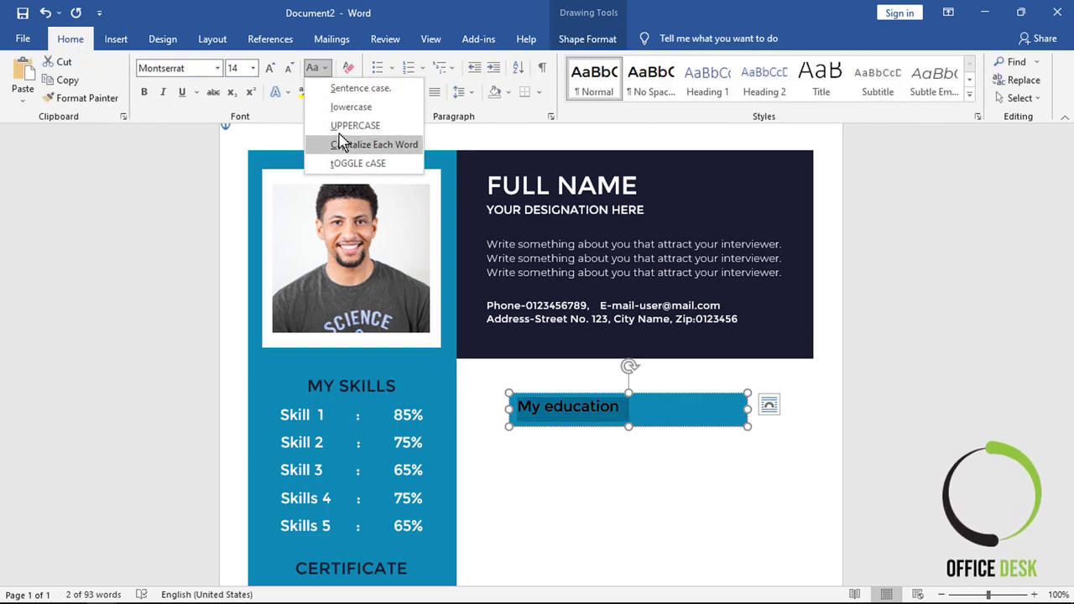
left_click(336, 125)
left_click(271, 68)
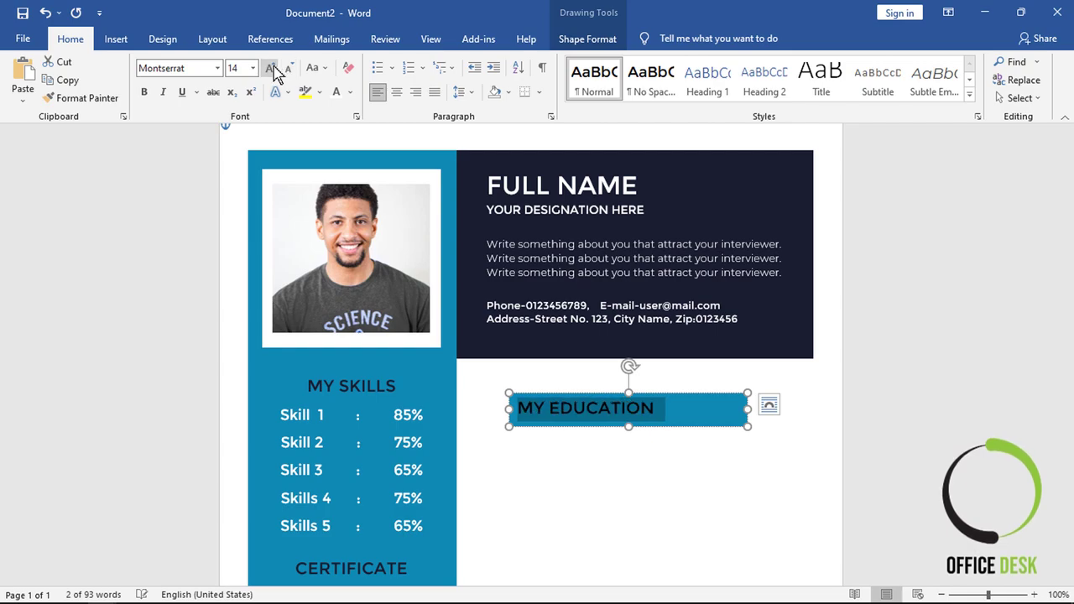
left_click(271, 67)
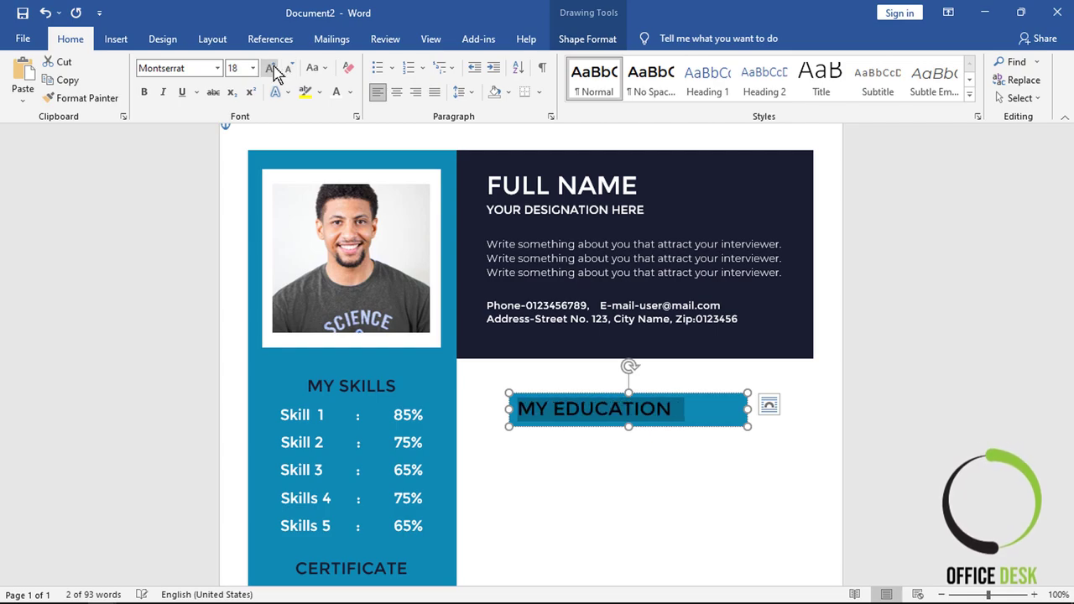
left_click(396, 91)
Turn the MY EDUCATION heading text white
left_click(826, 466)
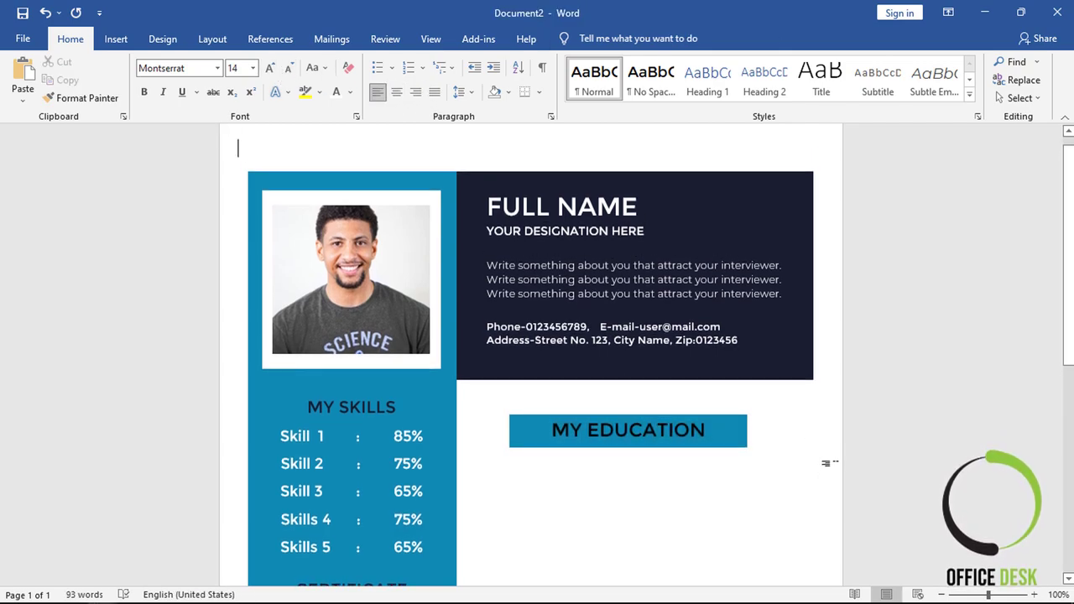
scroll(697, 446, "down", 2)
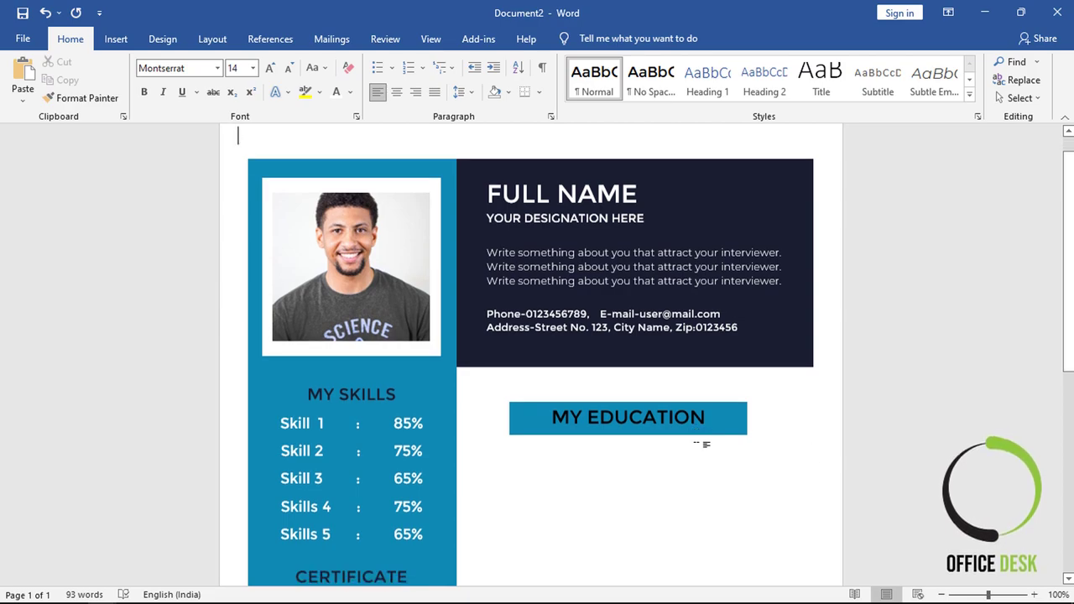
left_click_drag(705, 354, 474, 348)
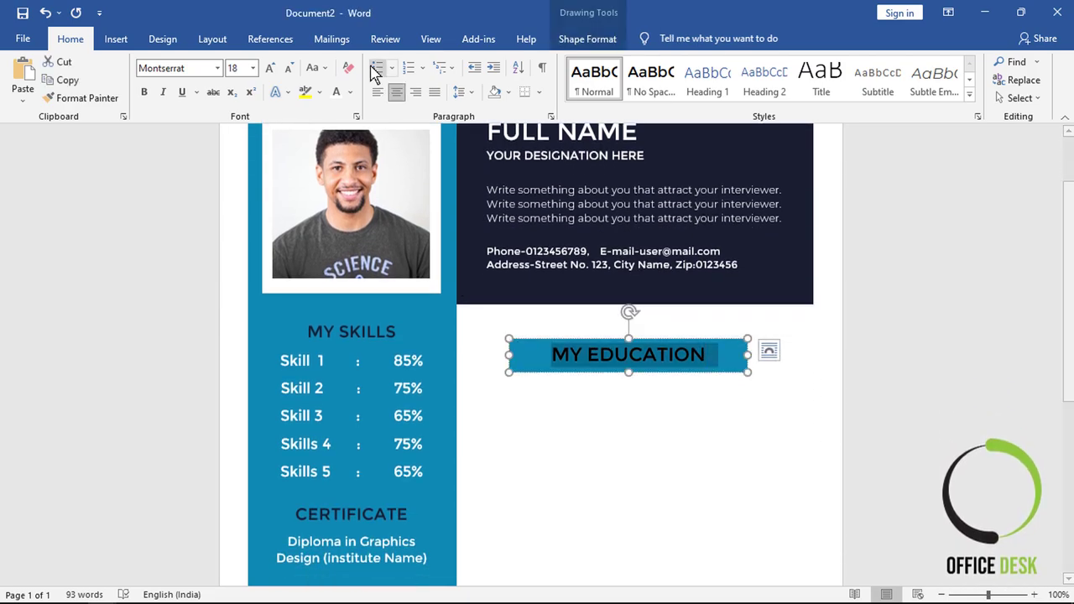
left_click(335, 91)
left_click(717, 425)
Shift the MY EDUCATION teal bar slightly to the right
scroll(715, 452, "down", 3)
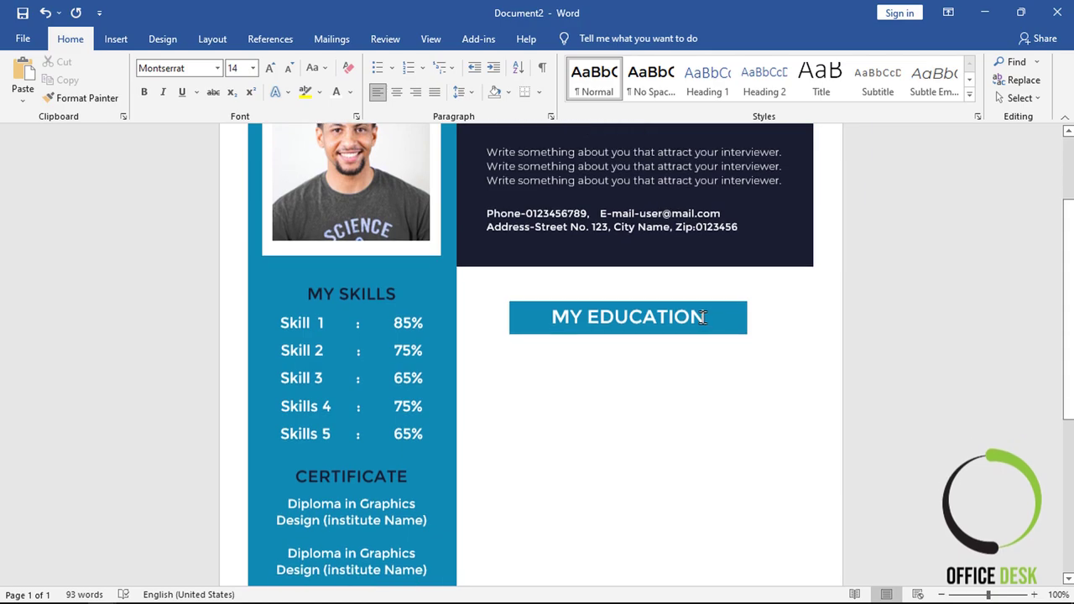
left_click(695, 304)
left_click_drag(695, 304, 721, 301)
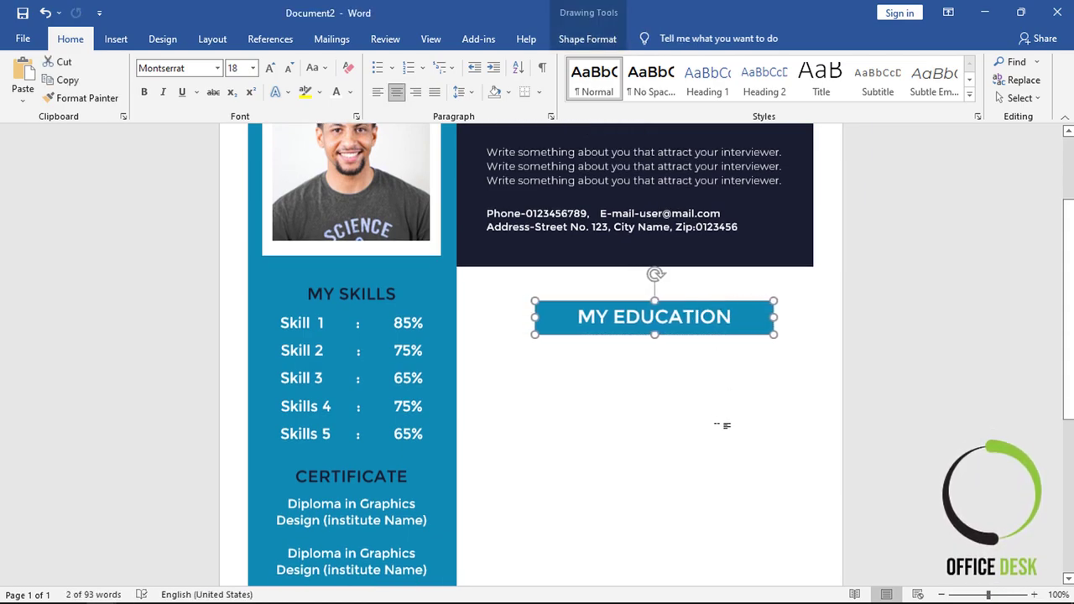
scroll(719, 426, "down", 1)
left_click(117, 40)
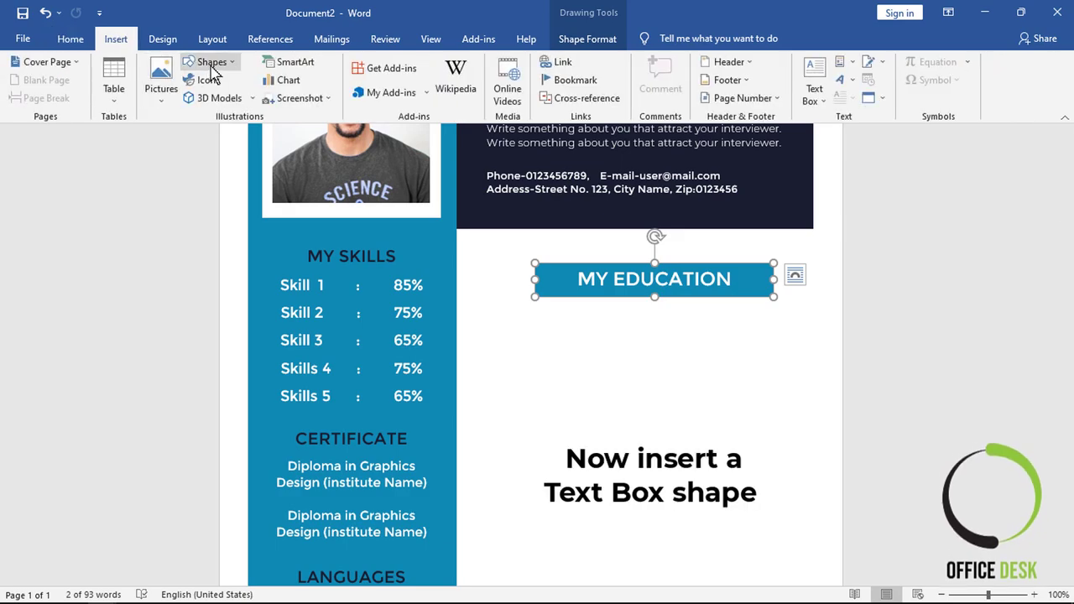
Draw a small blue, outline-free text box under the MY EDUCATION bar
left_click(210, 63)
left_click(190, 214)
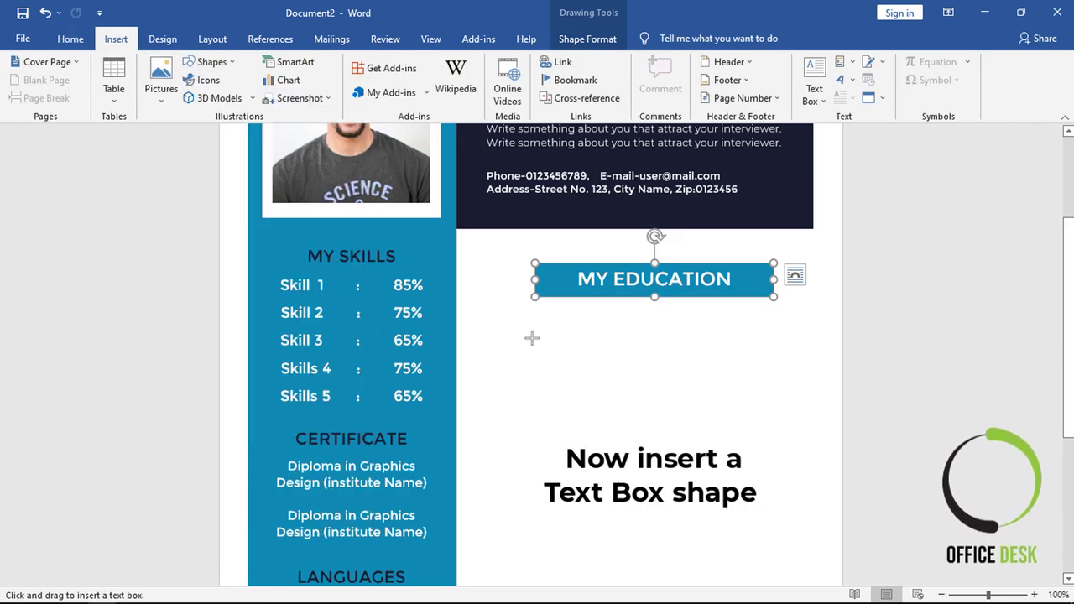
left_click_drag(507, 330, 586, 360)
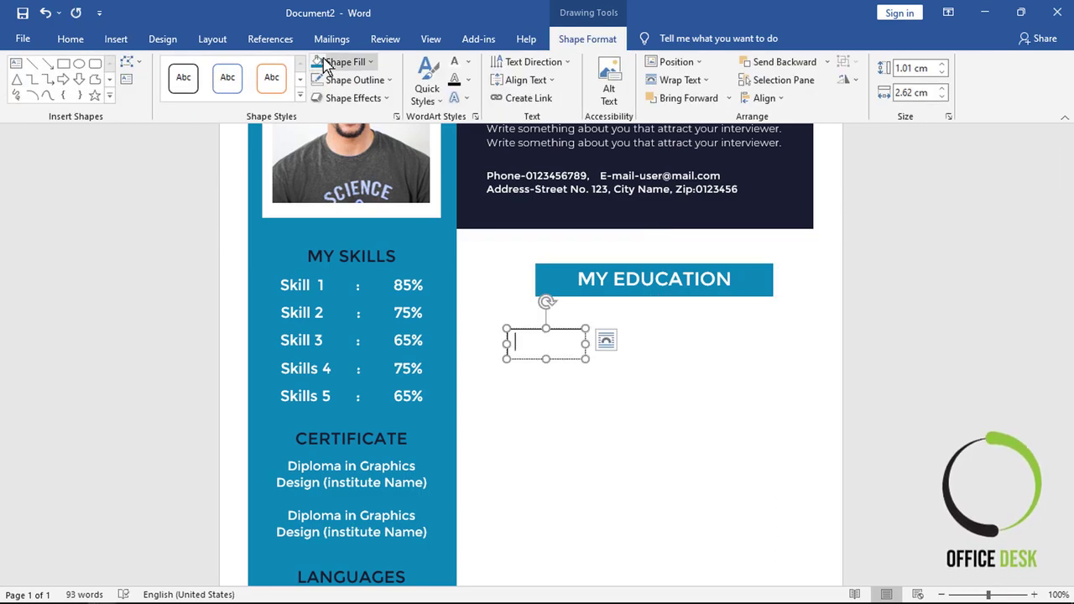
left_click(316, 66)
left_click(352, 79)
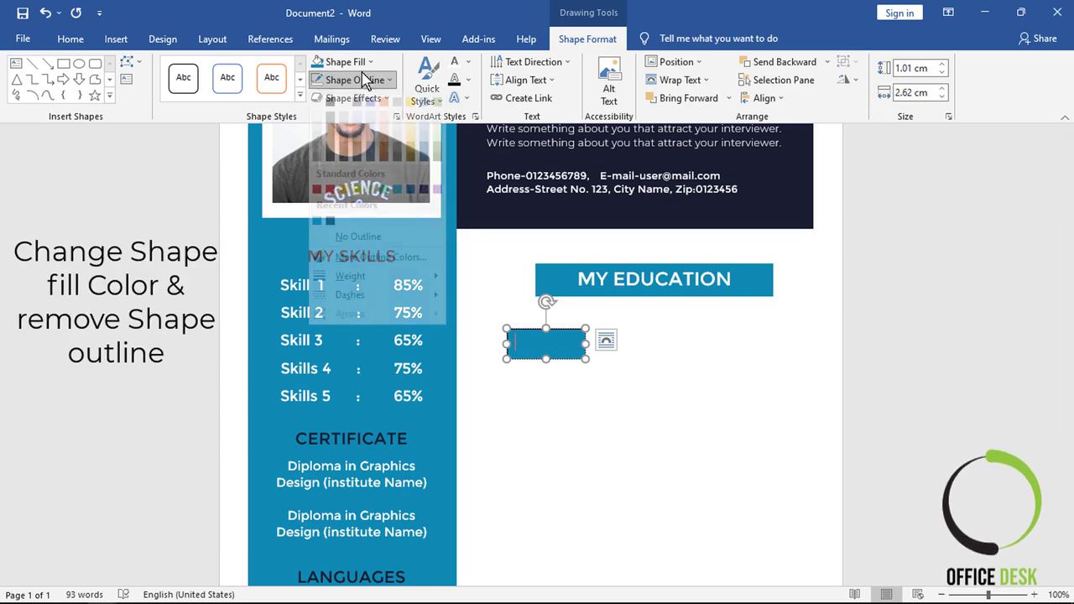
left_click(356, 250)
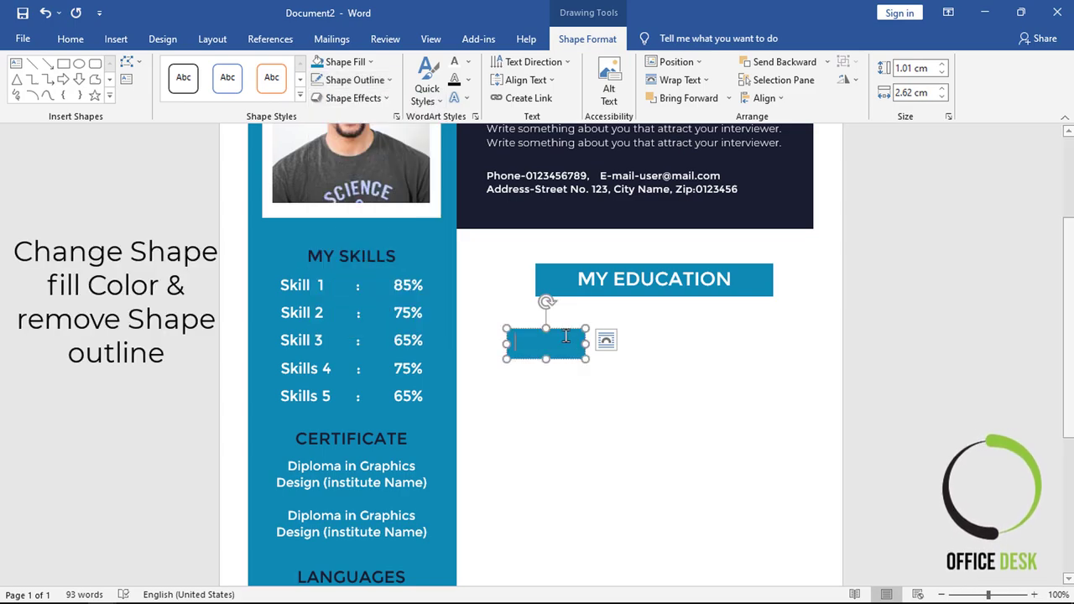
Enter '2010-2013' in the box in white Bebas Neue at 16 pt
type("2010-")
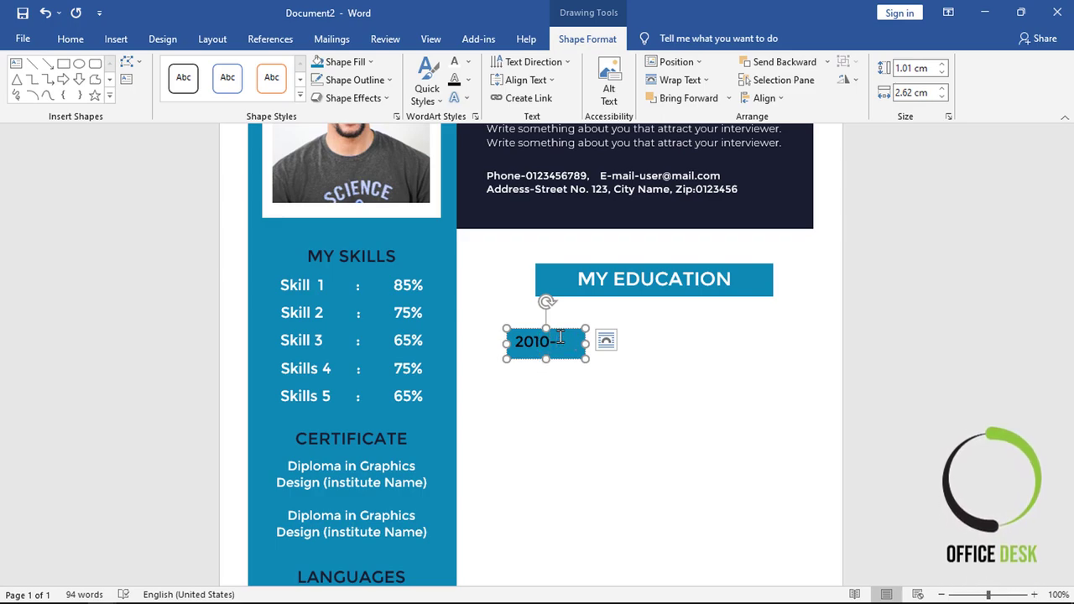
left_click_drag(559, 337, 514, 341)
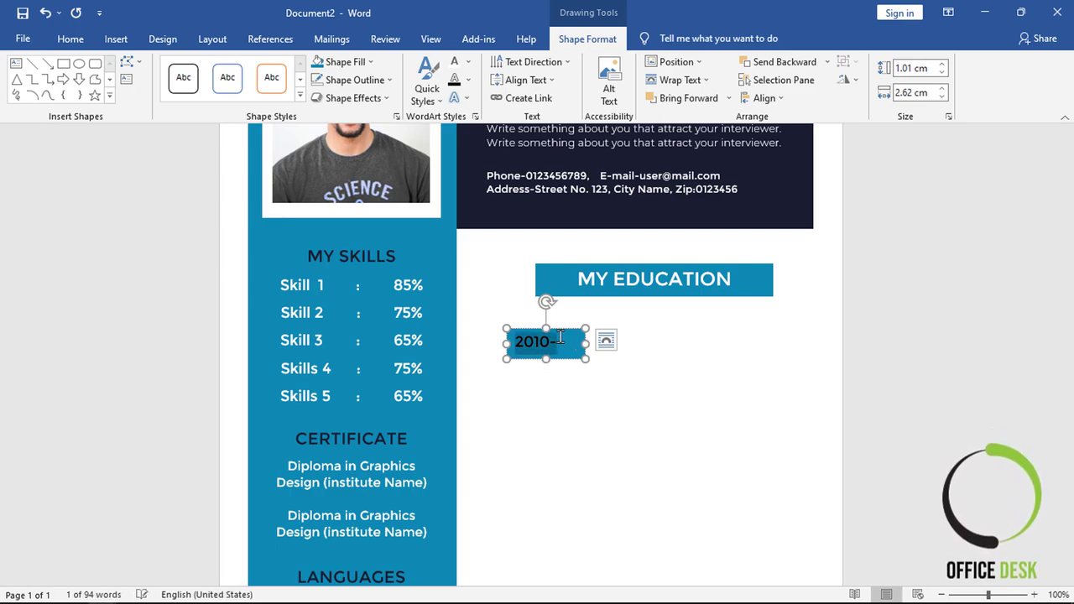
left_click(77, 40)
left_click(288, 68)
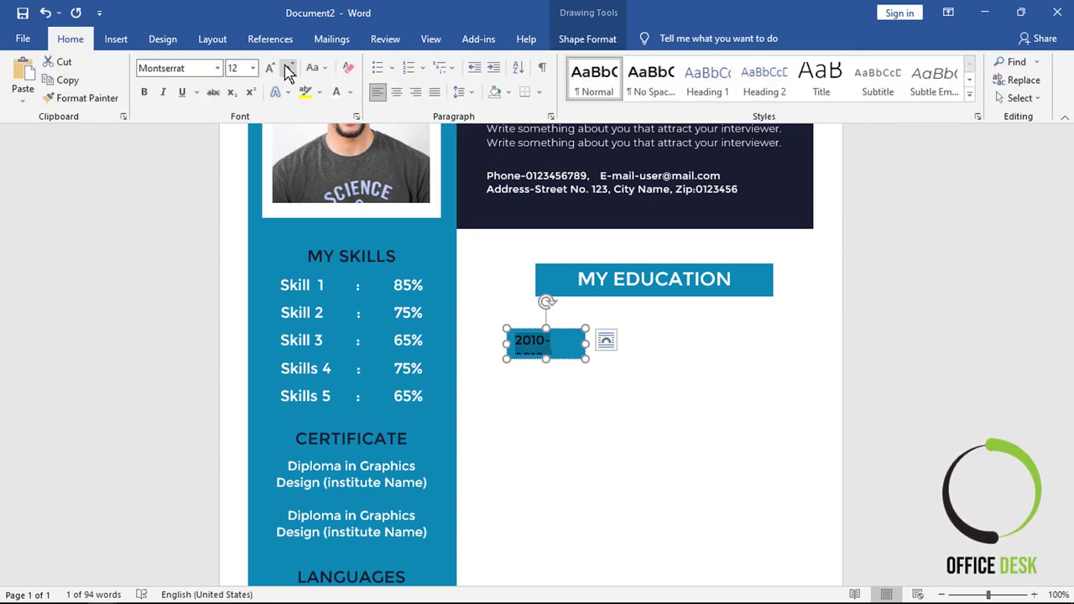
left_click(218, 68)
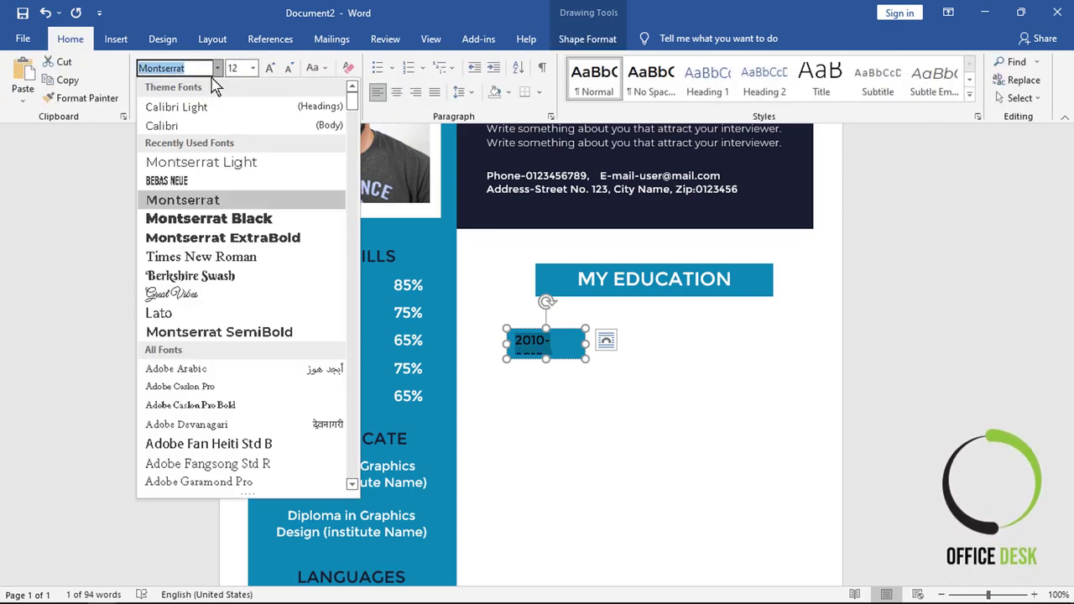
left_click(206, 180)
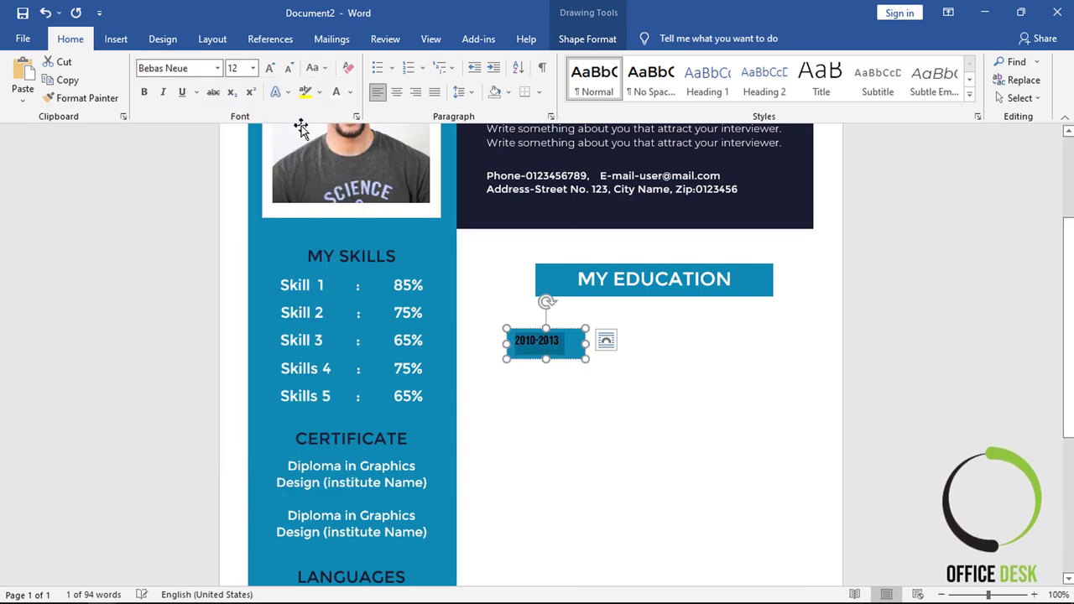
left_click(270, 69)
left_click(270, 68)
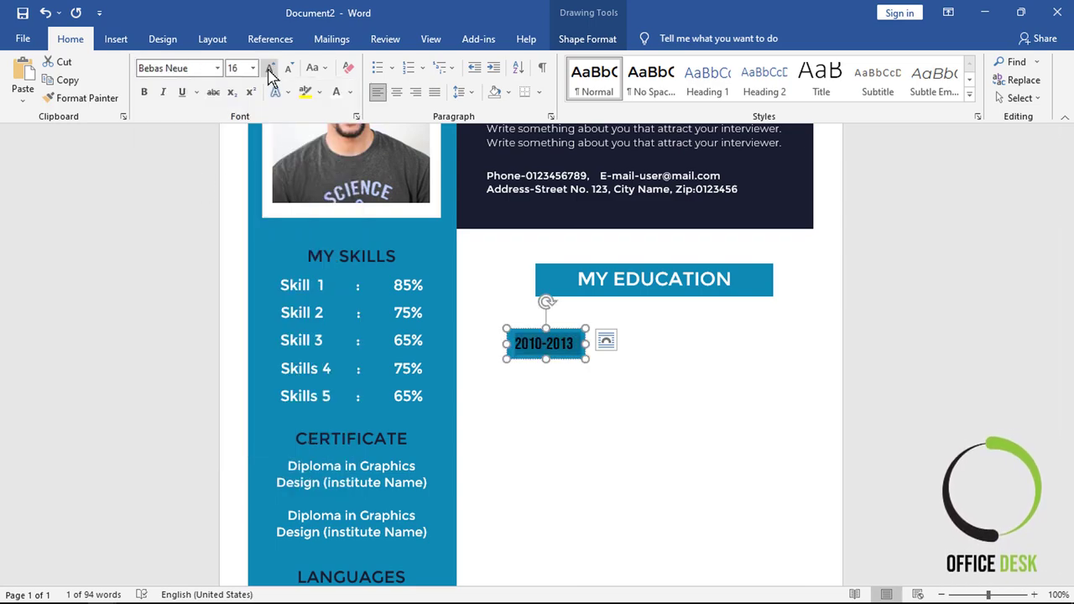
left_click(335, 93)
Draw a new text box to the right of the 2010-2013 date box
left_click(652, 399)
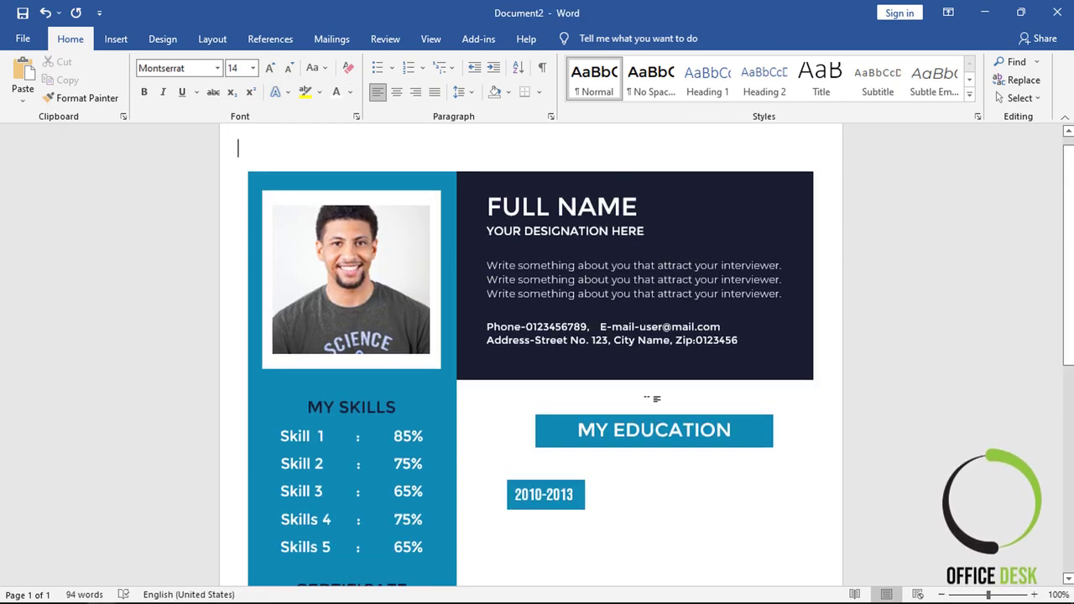
scroll(647, 396, "down", 2)
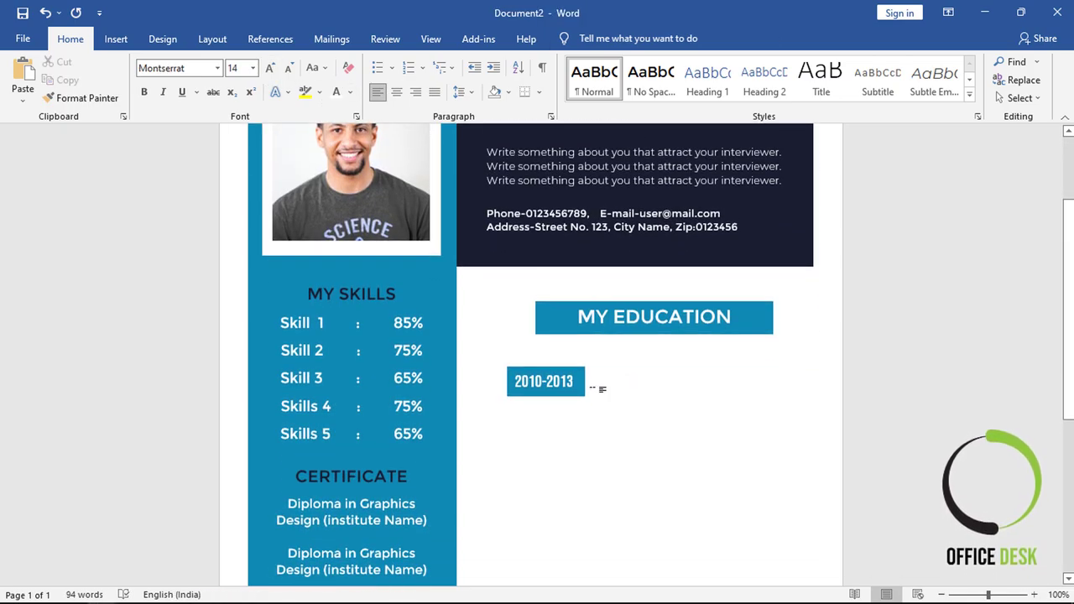
left_click(115, 39)
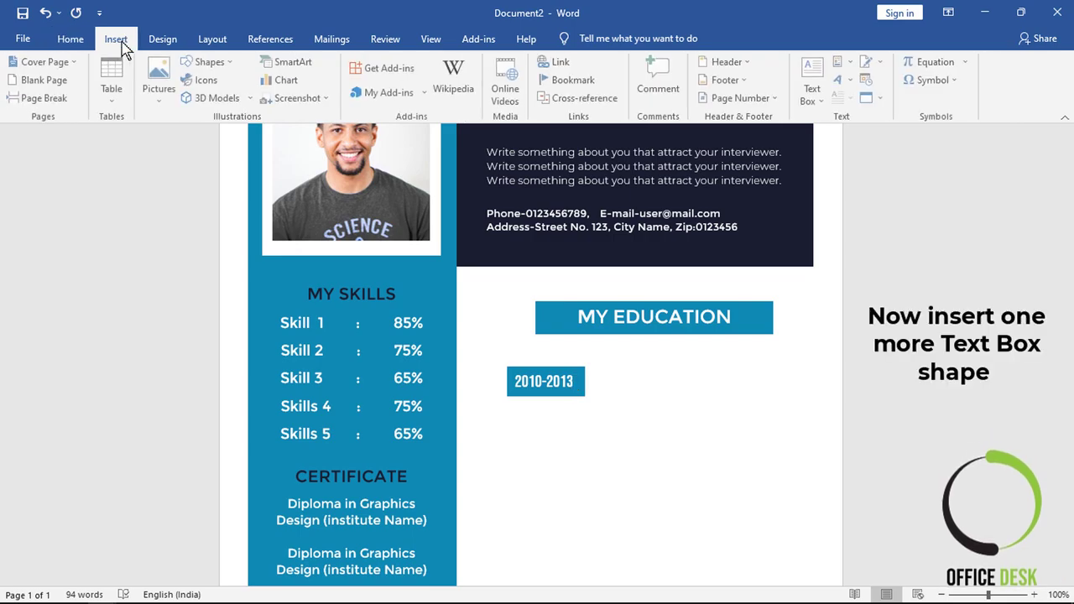
left_click(211, 62)
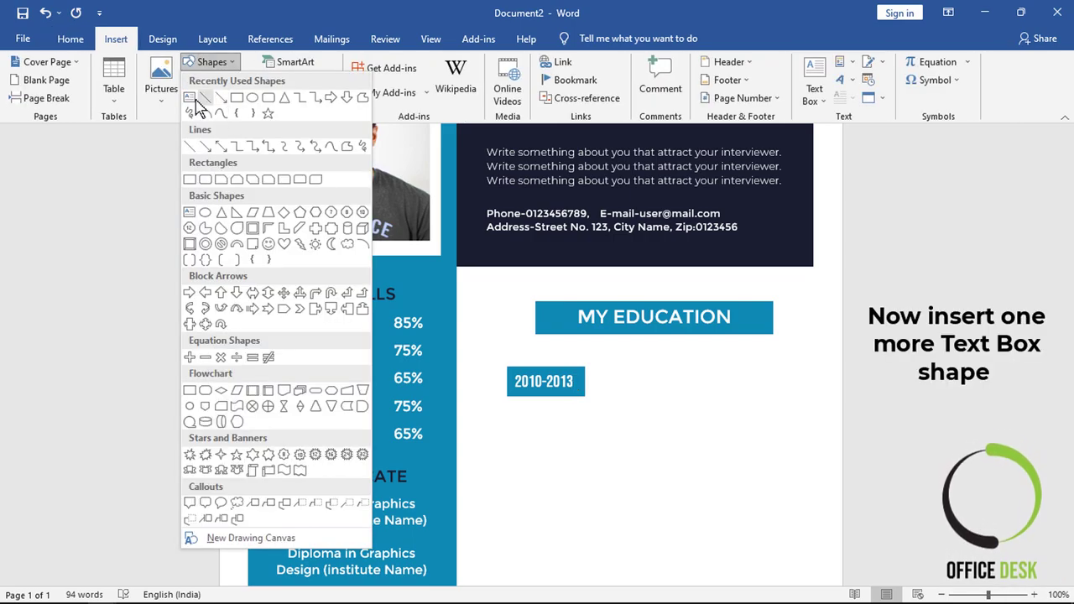
left_click(189, 212)
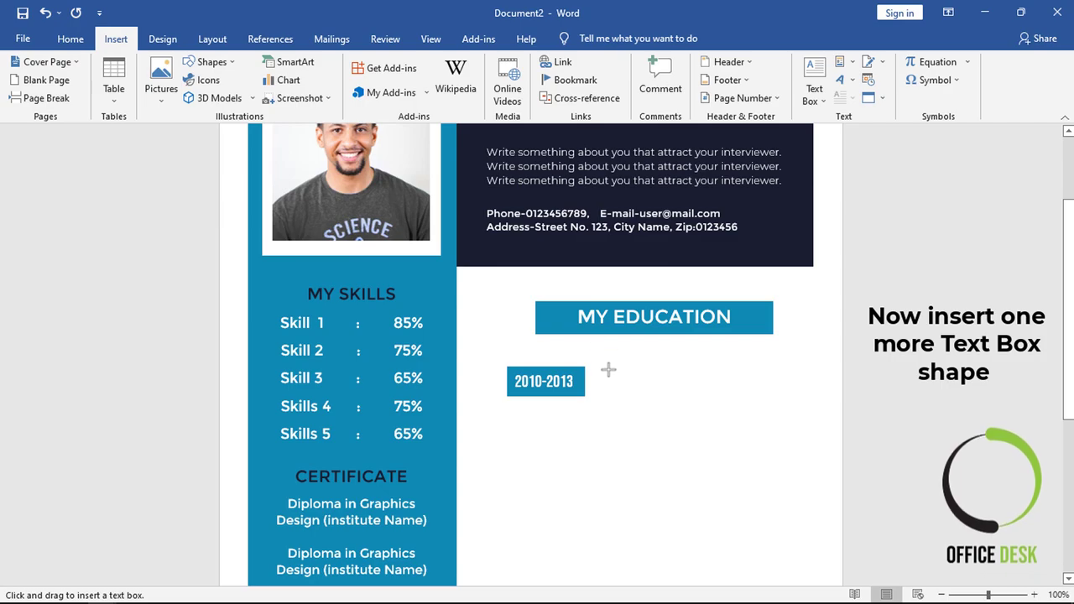
left_click_drag(609, 369, 791, 461)
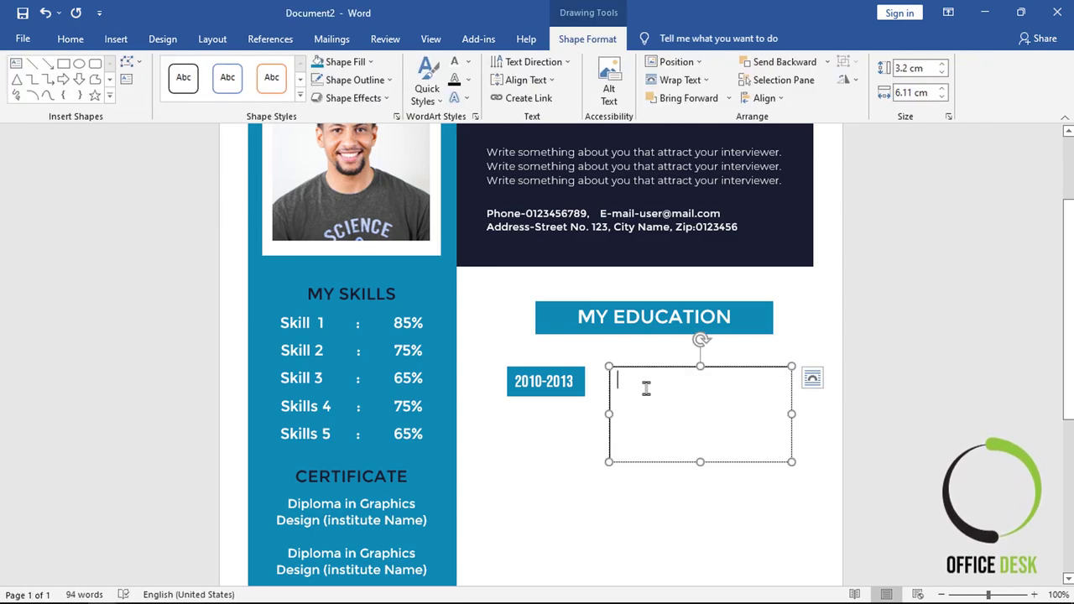
Type 'Your degree', 'University name' and 'Write something about your degree', then select all
type("Your degree")
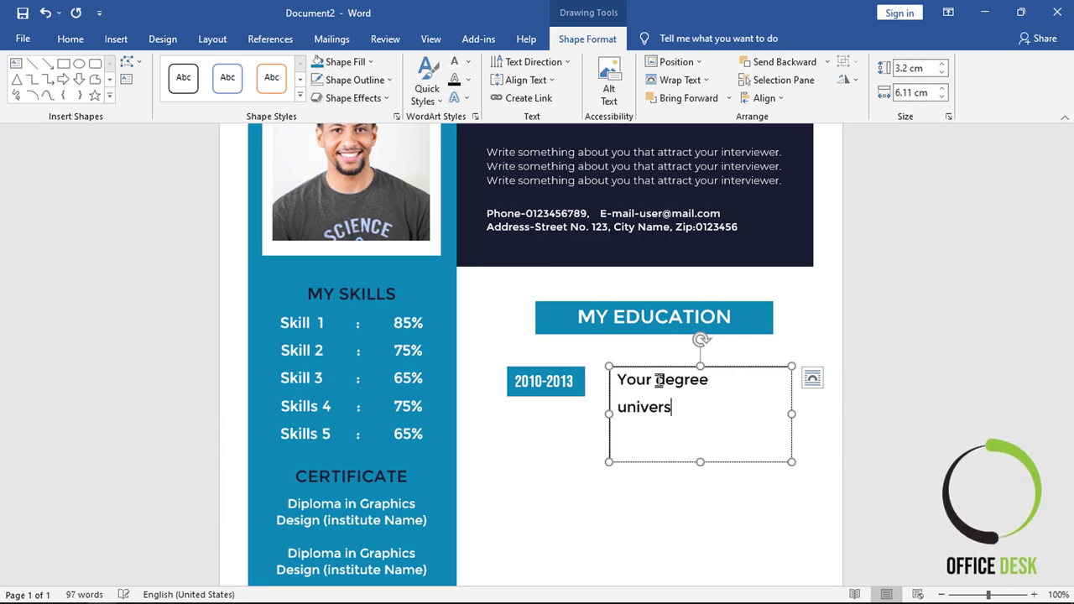
type("name Write ")
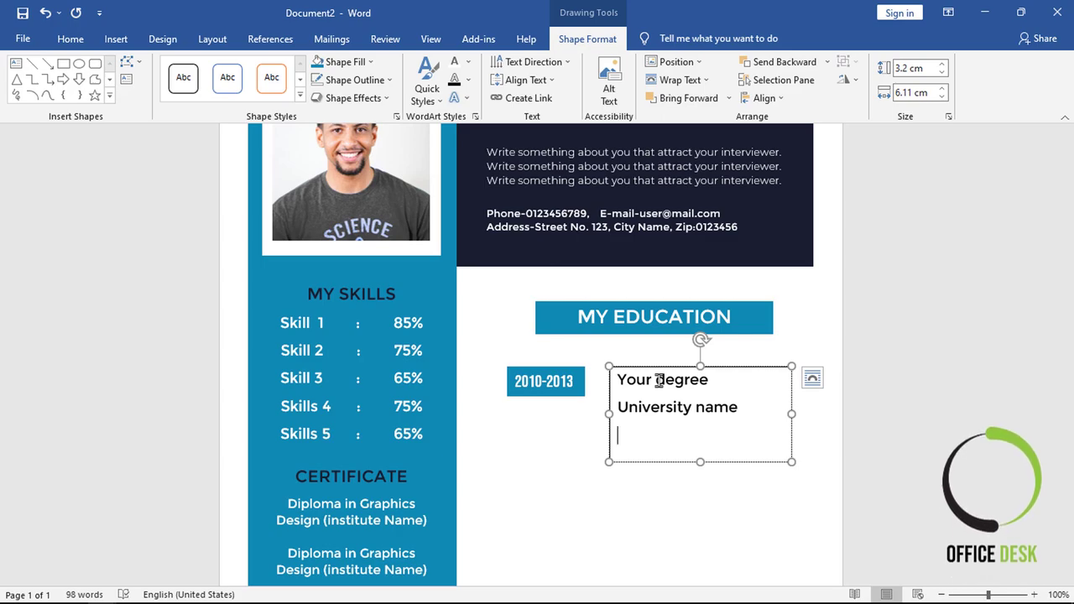
type("somethi")
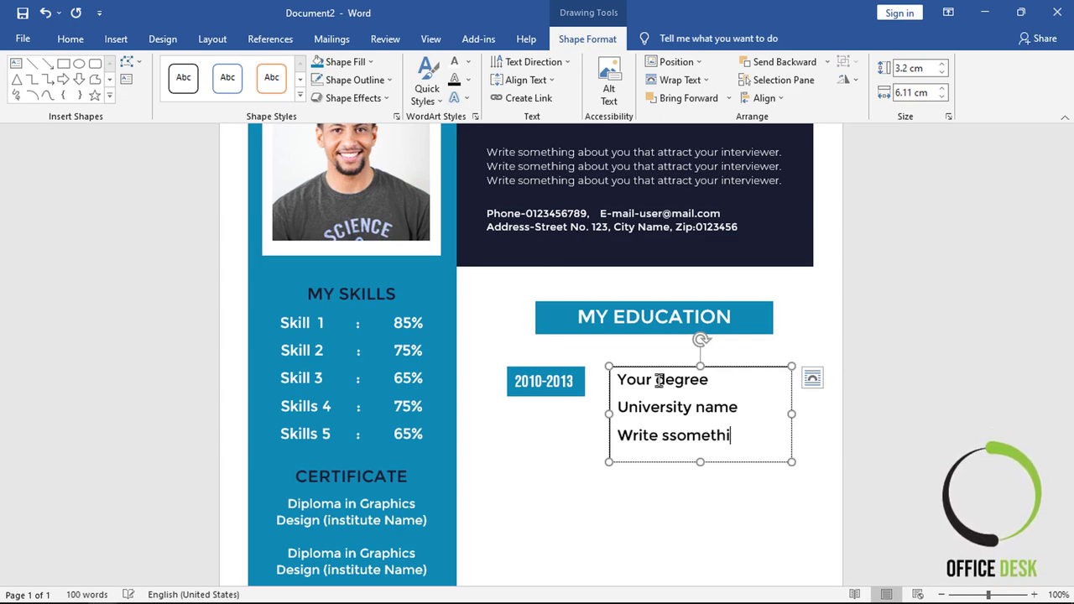
type("ng about your degree")
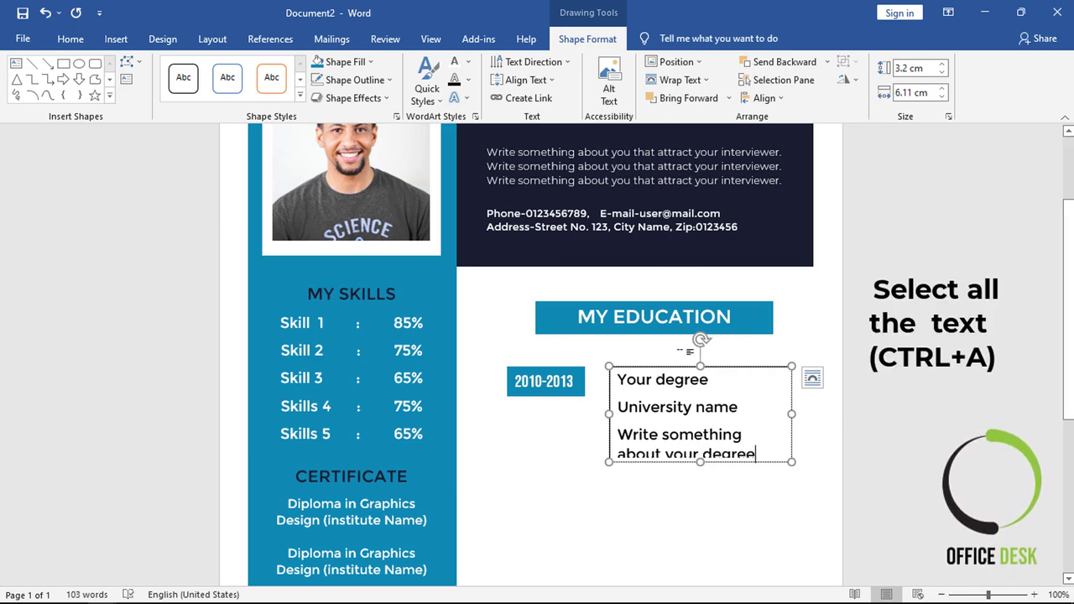
key("ctrl+a")
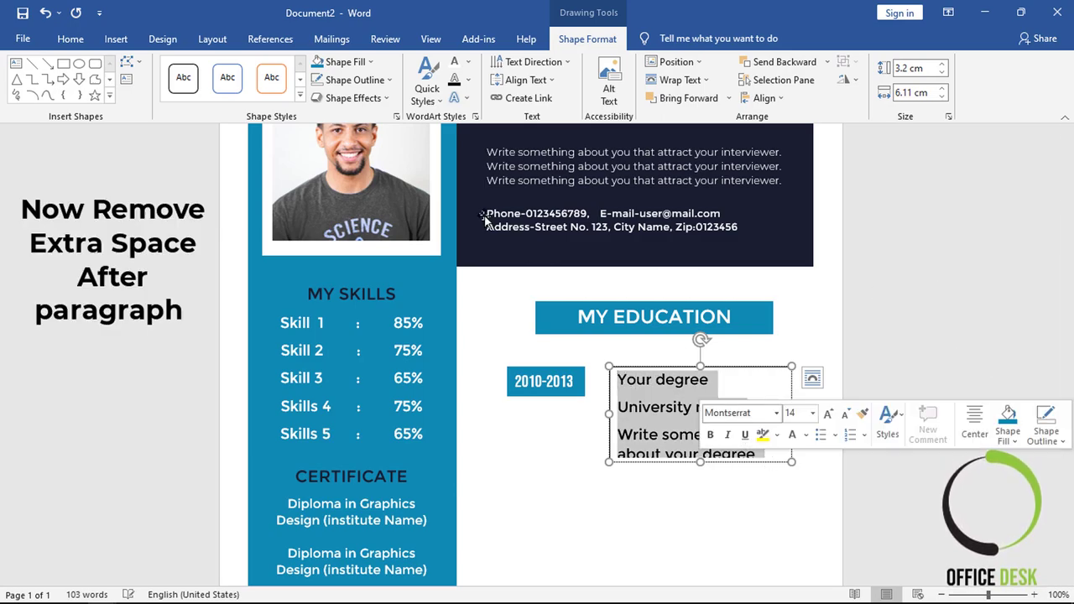
Remove the space after paragraphs in the degree box
left_click(69, 38)
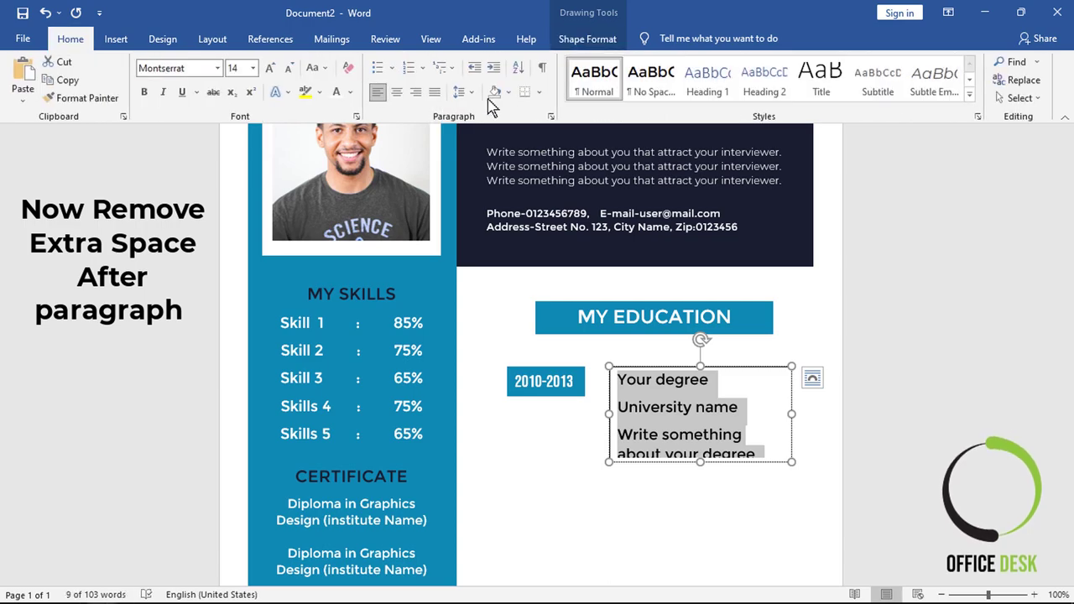
left_click(469, 93)
left_click(512, 265)
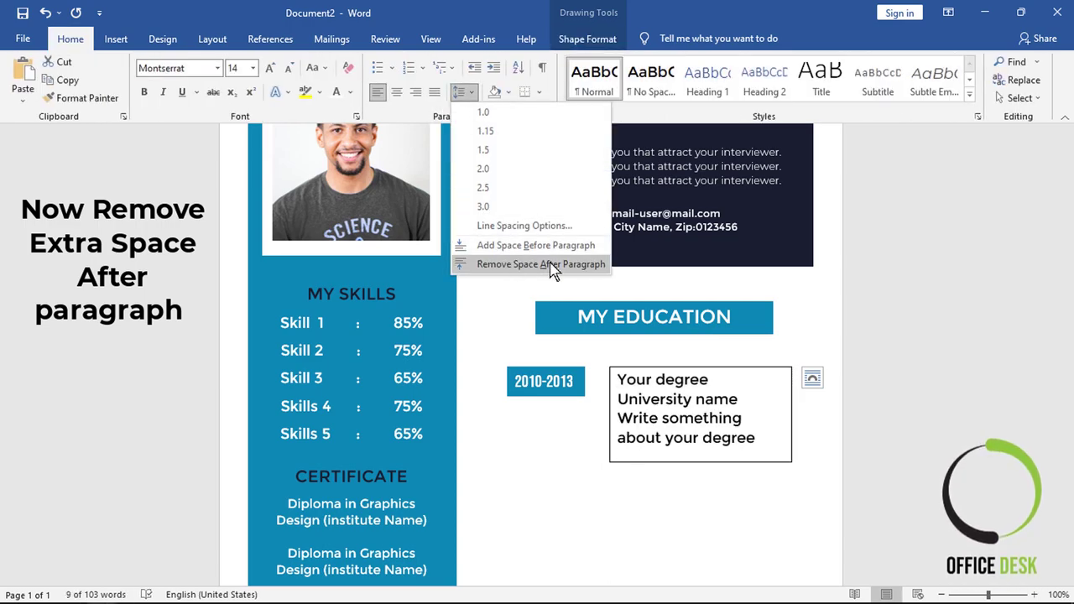
left_click(483, 265)
Format the Your degree line in Bebas Neue, 18 pt, teal
left_click(737, 400)
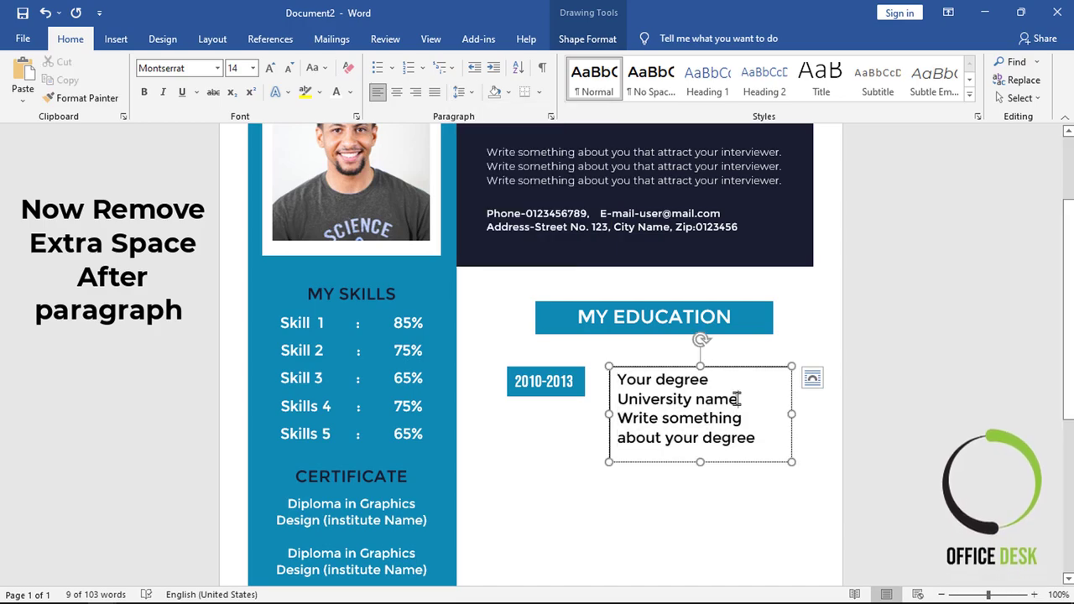
triple_click(665, 379)
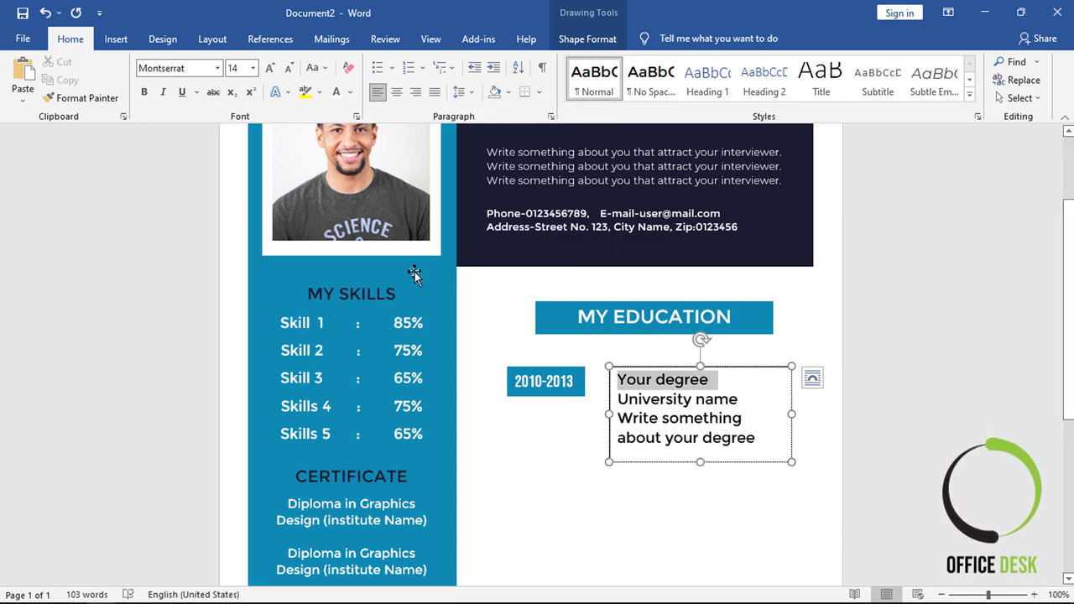
left_click(216, 68)
left_click(202, 163)
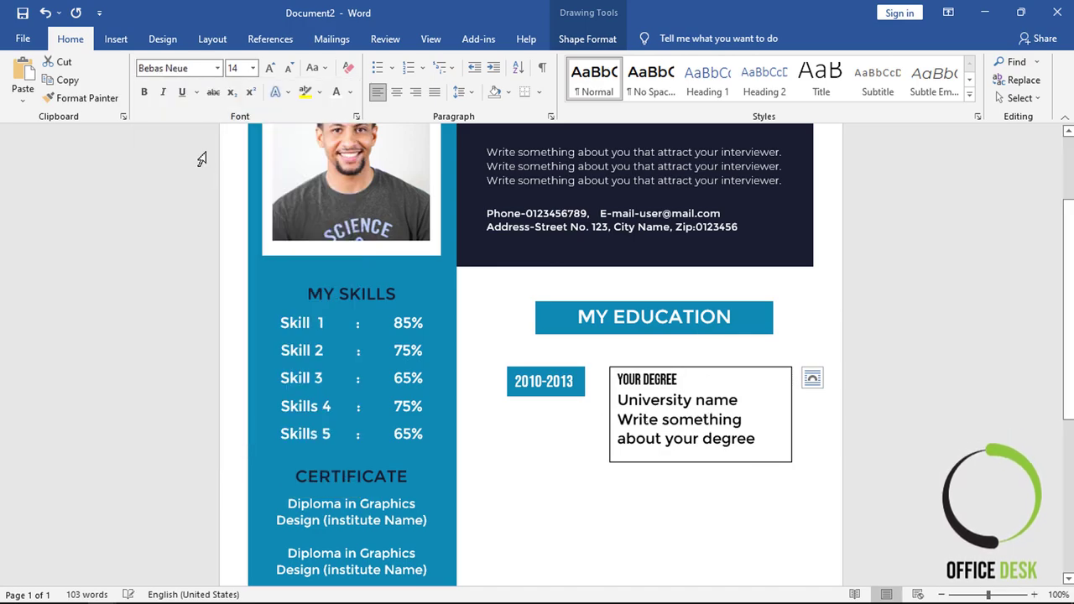
left_click(270, 68)
left_click(270, 68)
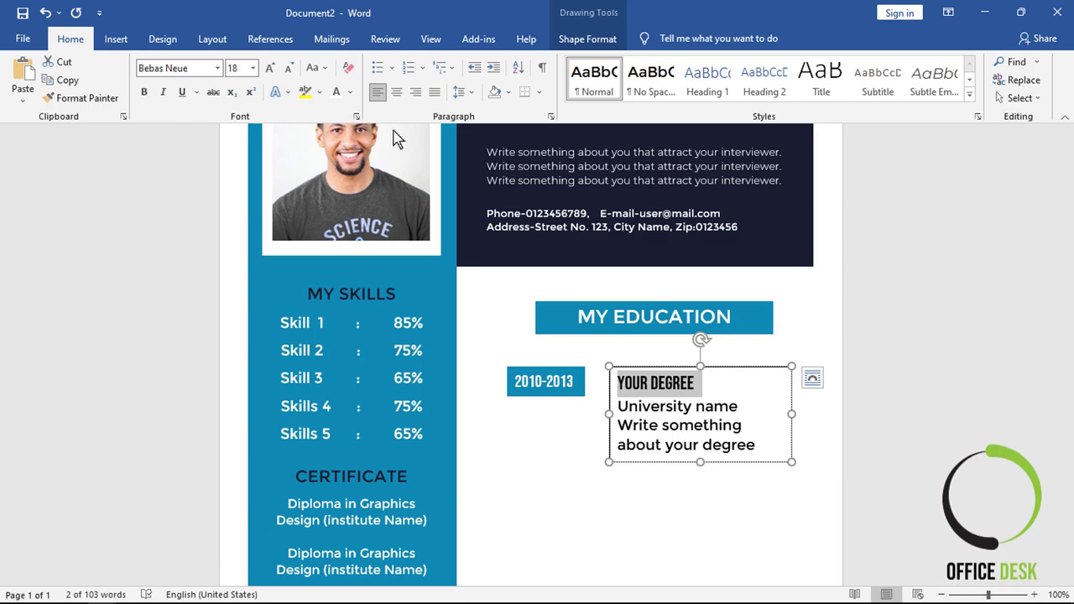
left_click(350, 93)
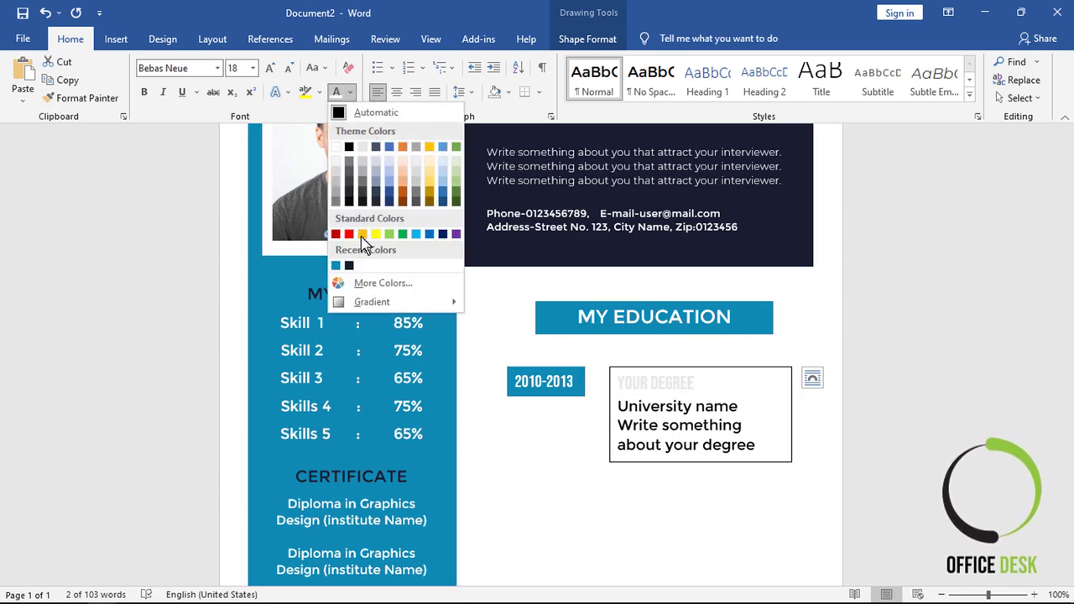
left_click(334, 266)
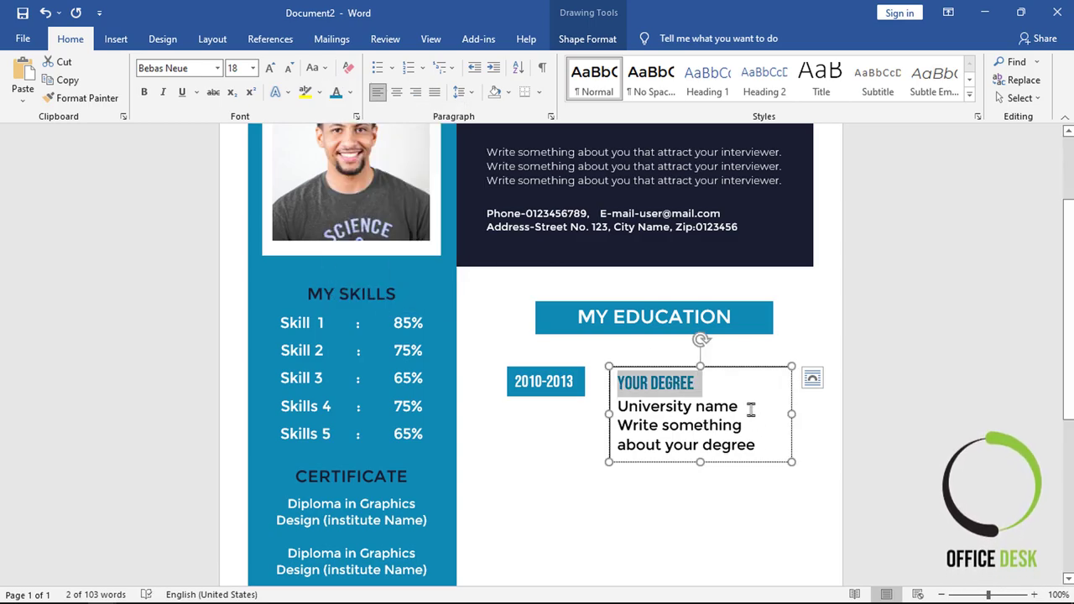
Shrink University name to size 10 and make it UPPERCASE
left_click_drag(751, 409, 619, 406)
left_click(287, 69)
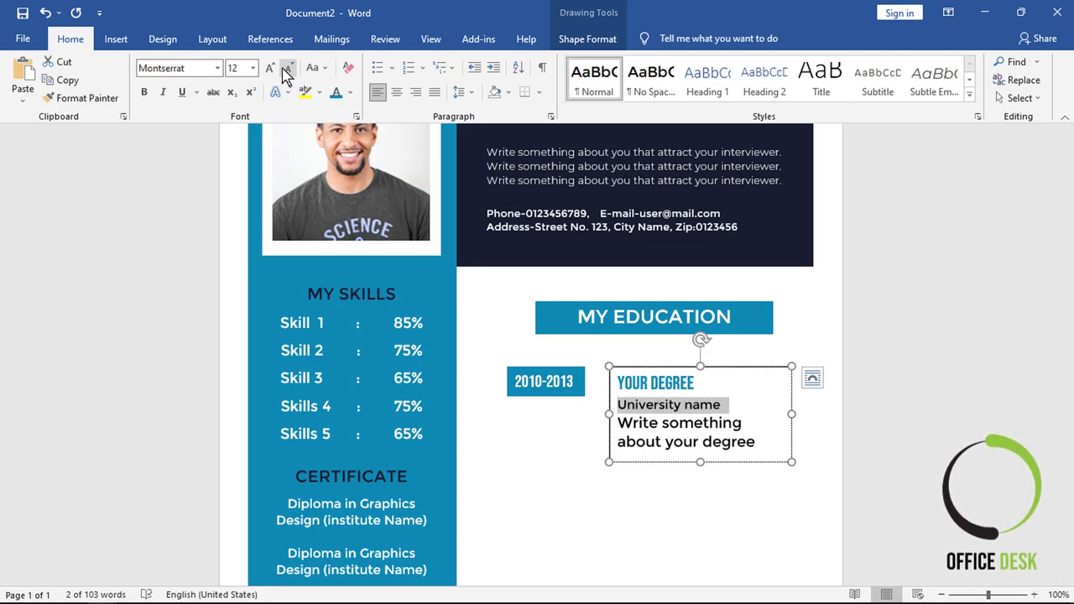
left_click(287, 69)
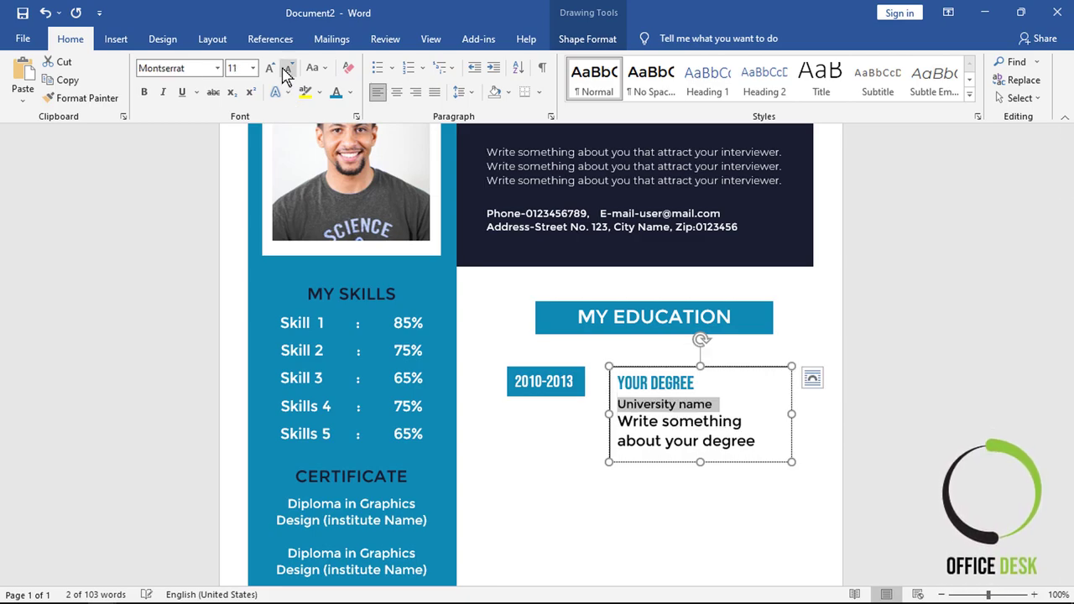
left_click(287, 69)
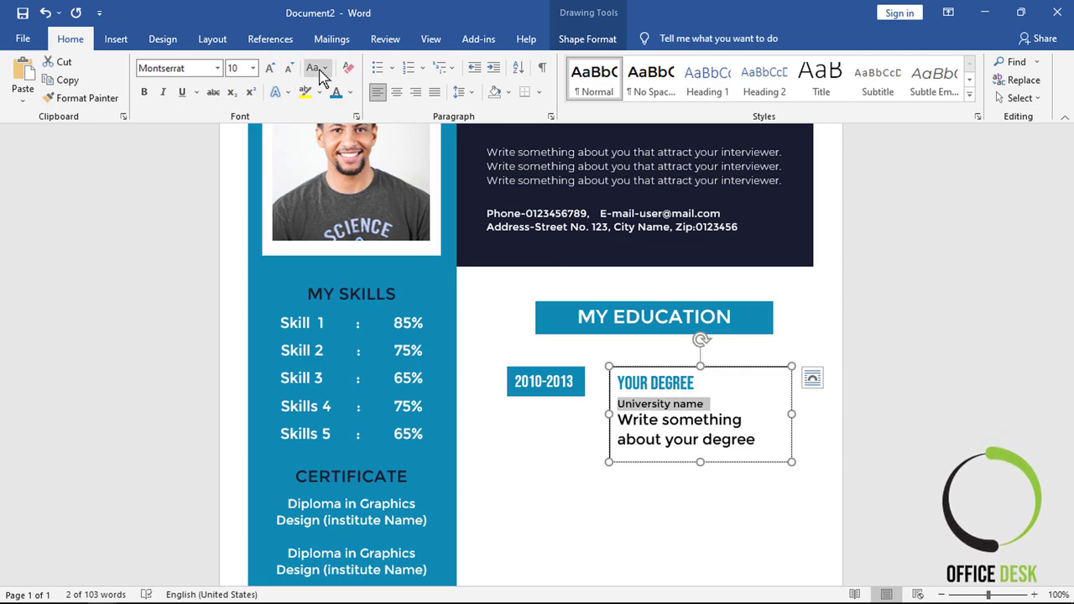
left_click(312, 67)
left_click(344, 128)
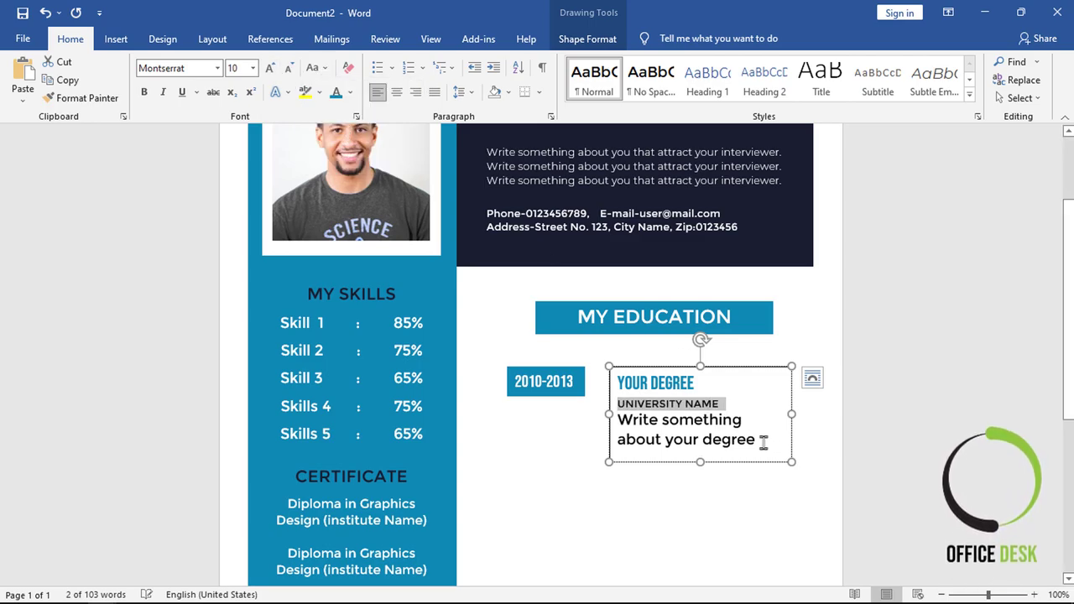
Set the description to size 10 Montserrat Light and narrow the box so it rewraps
left_click_drag(772, 445, 618, 420)
left_click(288, 69)
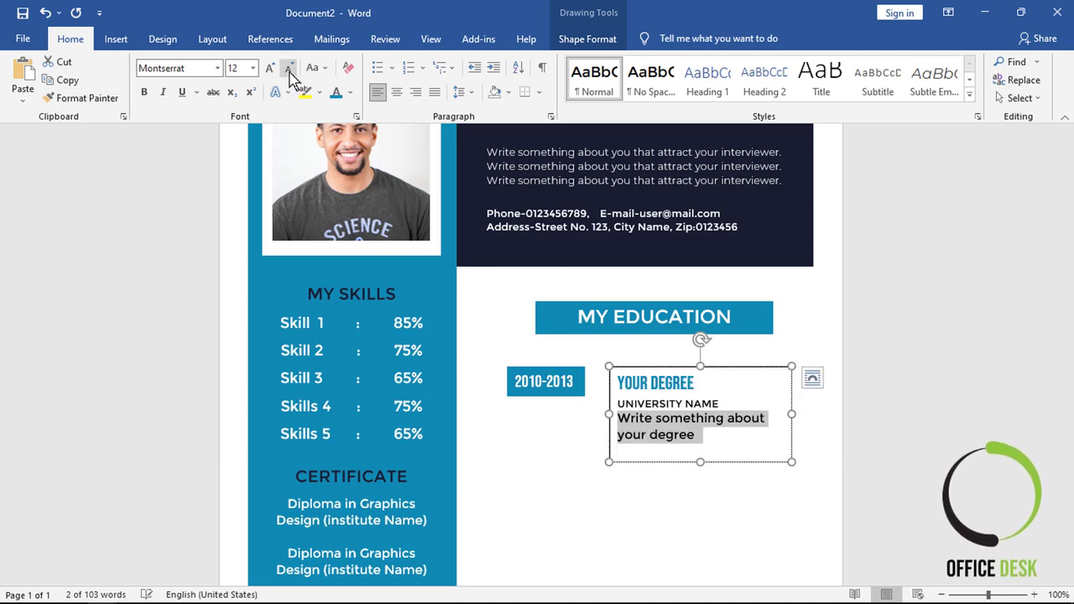
left_click(288, 69)
left_click(288, 69)
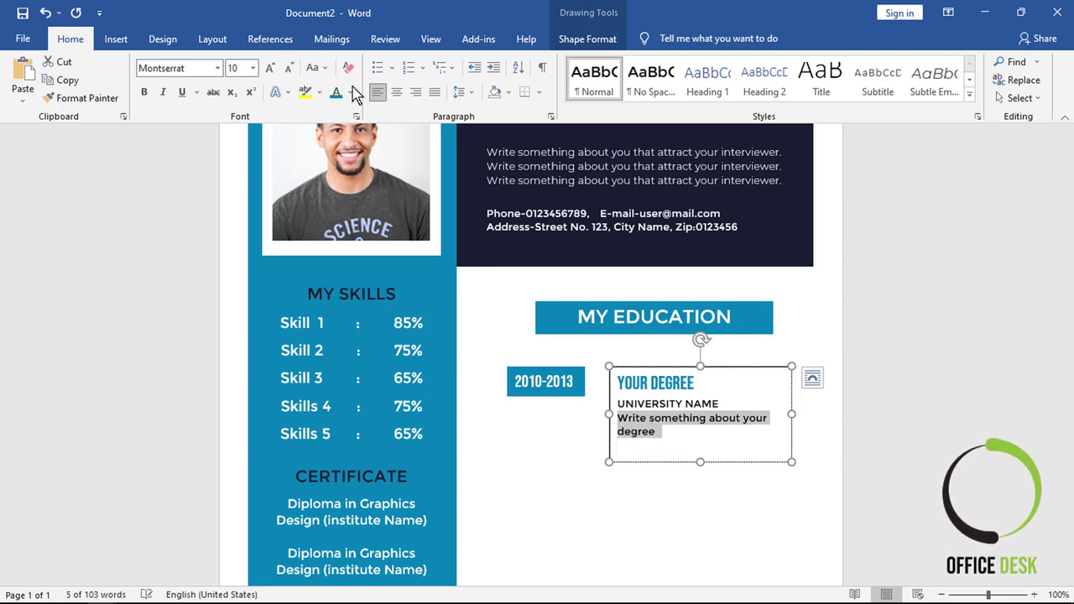
left_click_drag(789, 411, 764, 413)
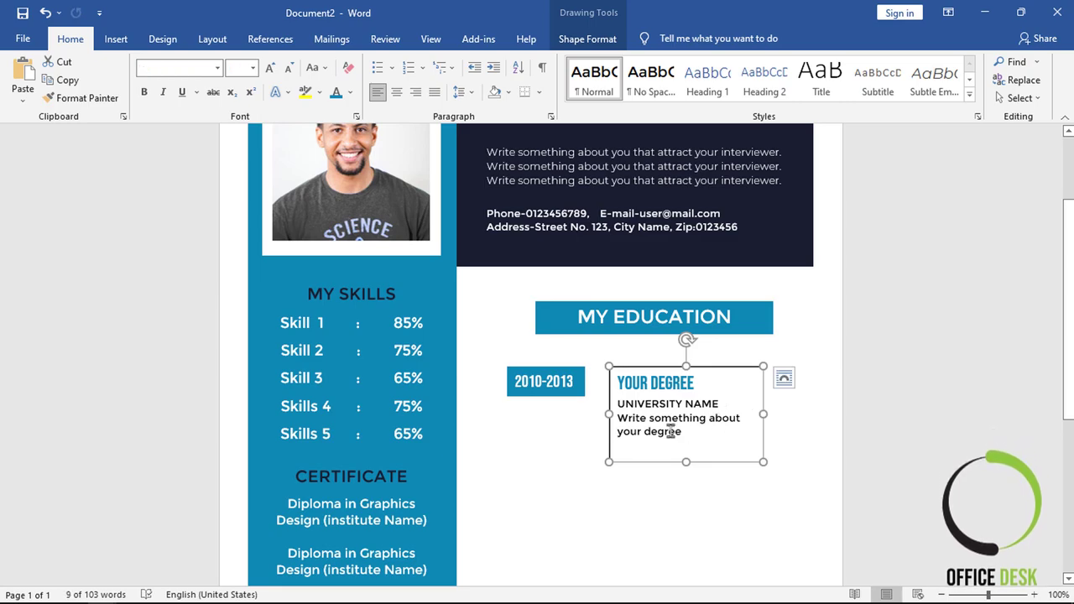
left_click_drag(682, 432, 580, 412)
left_click(217, 68)
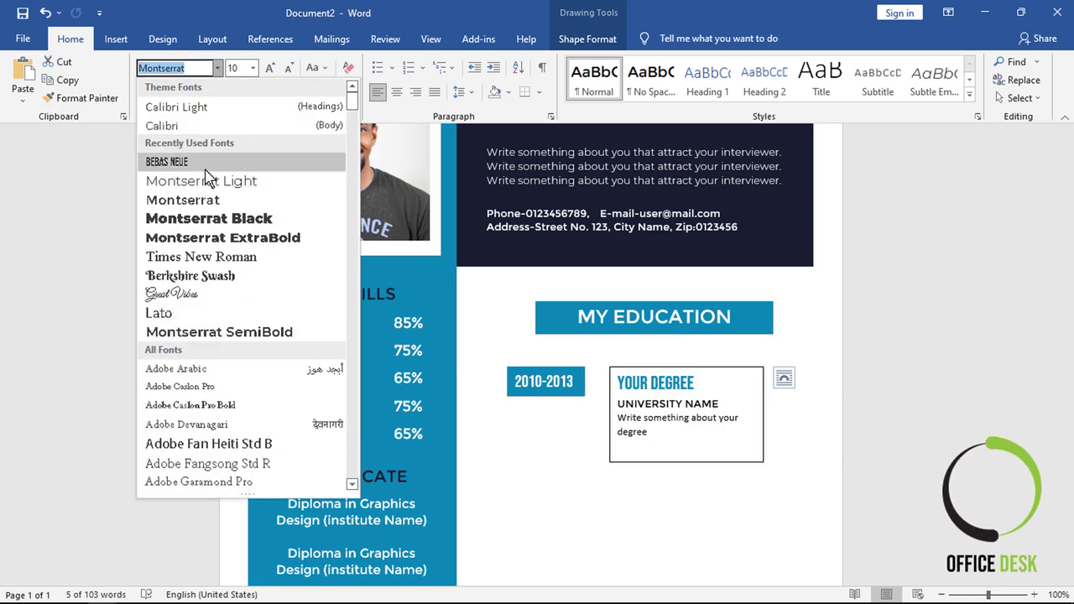
left_click(207, 181)
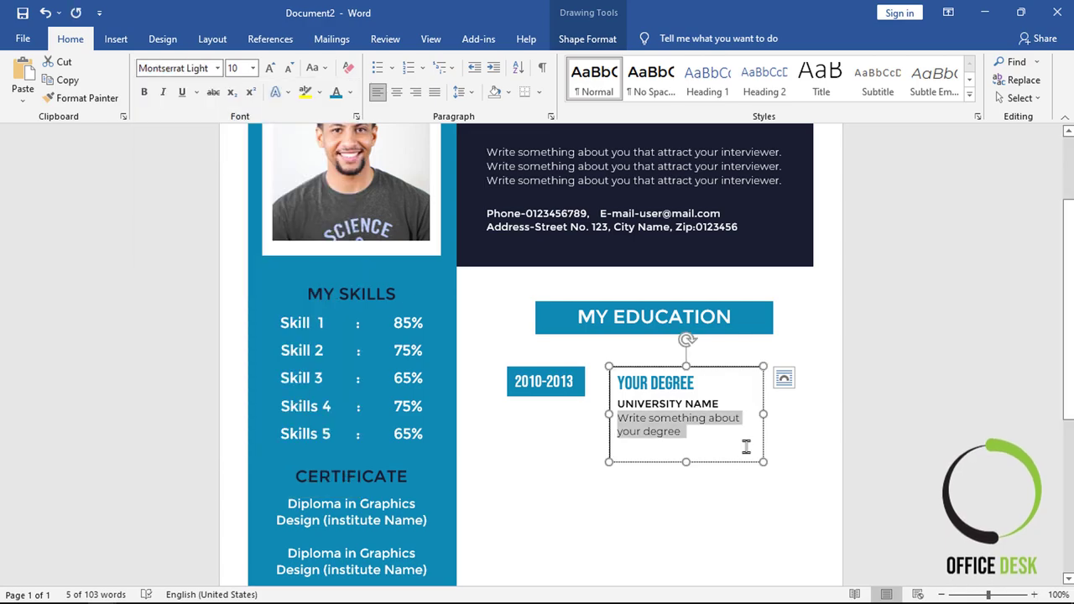
Set the degree text box's Shape Outline to No Outline
left_click(893, 448)
scroll(694, 294, "down", 4)
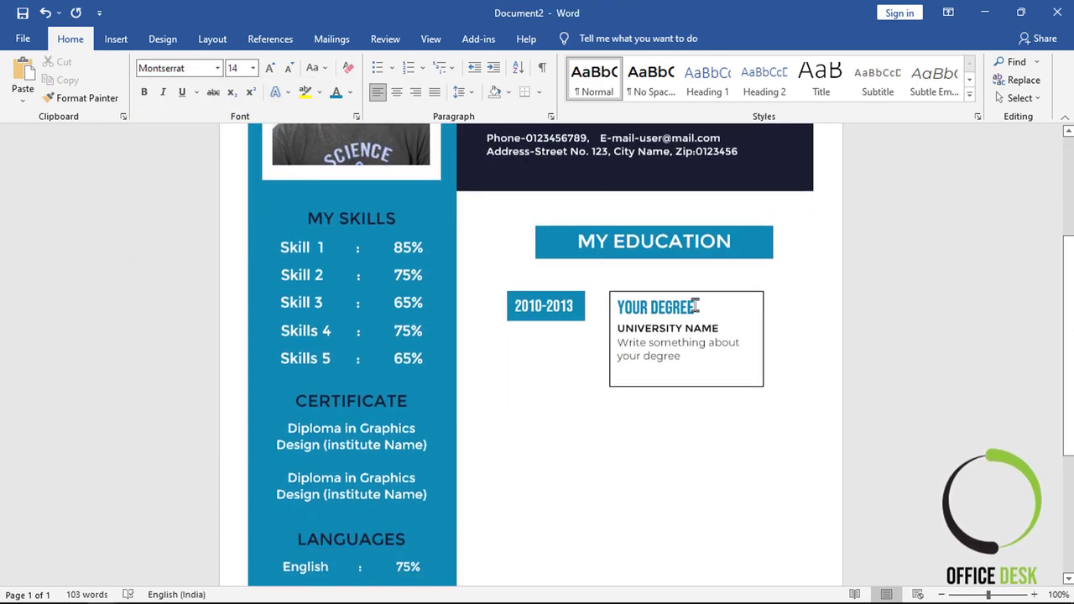
left_click(694, 295)
left_click(588, 39)
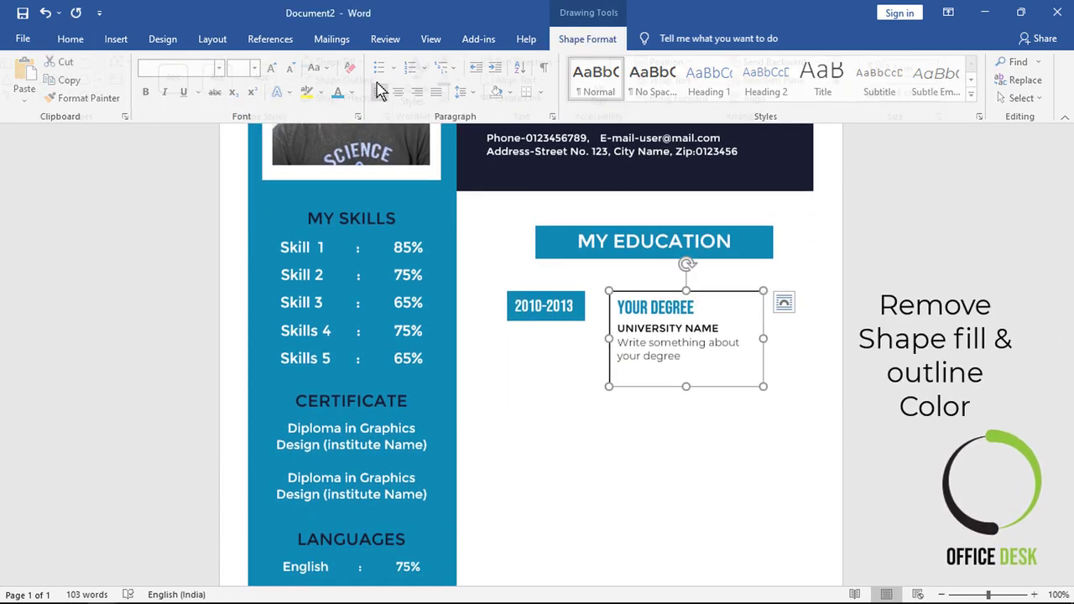
left_click(350, 80)
left_click(353, 248)
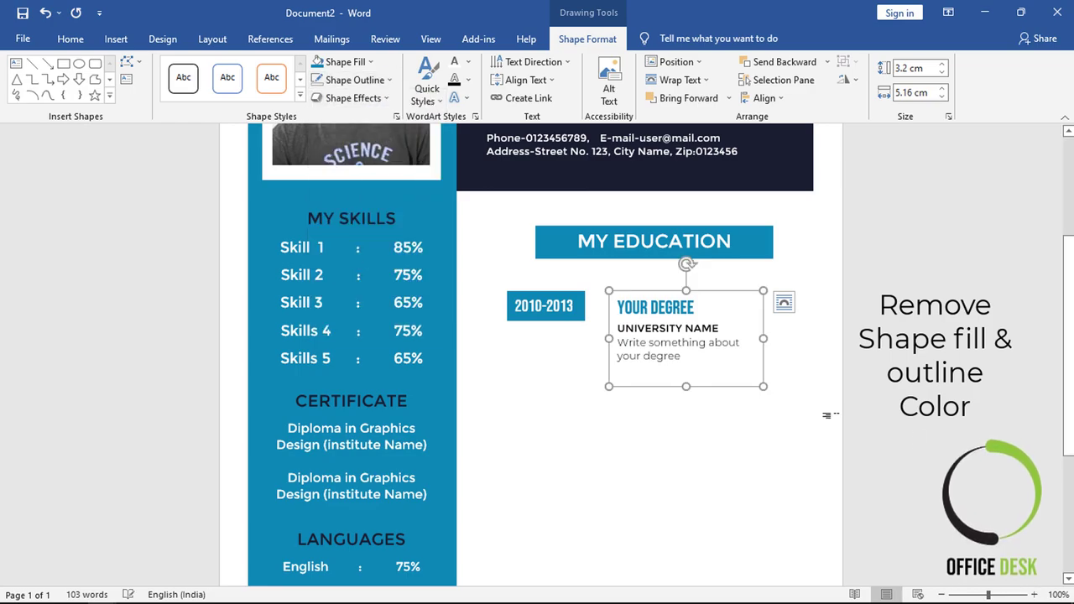
Select the degree text box together with the 2010-2013 date box
left_click(1007, 428)
scroll(655, 335, "down", 3)
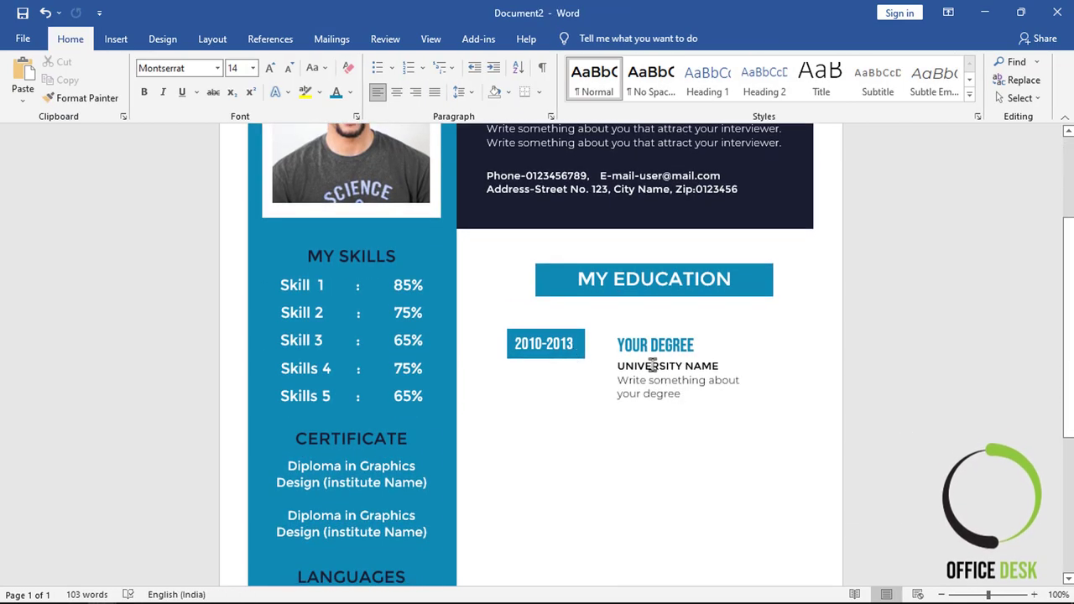
left_click(680, 366)
left_click(554, 344, "ctrl")
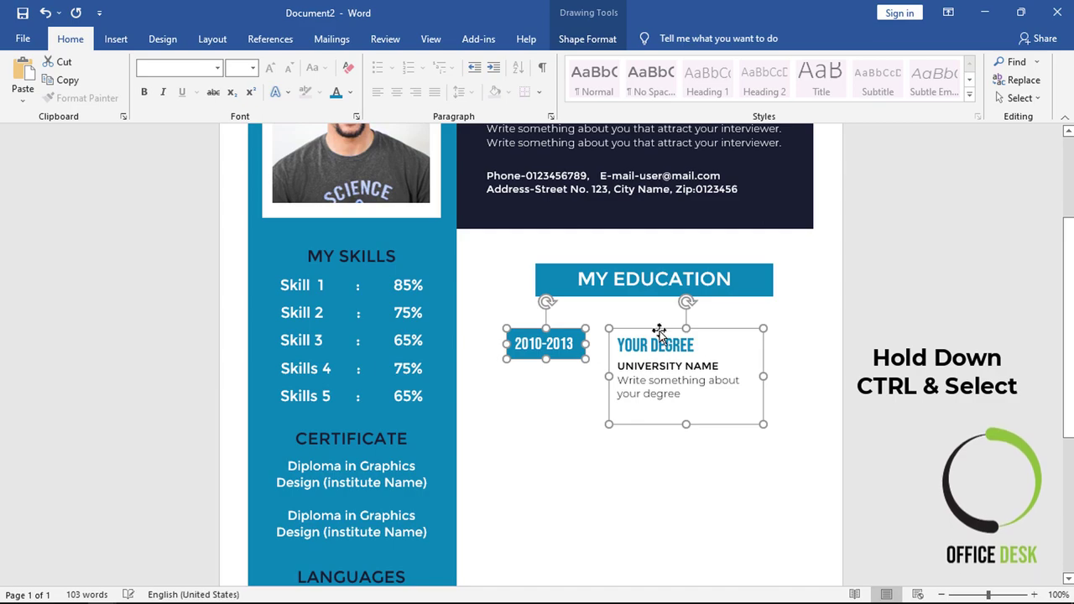
Group the 2010-2013 date box with the degree box and nudge the group into place
left_click_drag(659, 328, 676, 329)
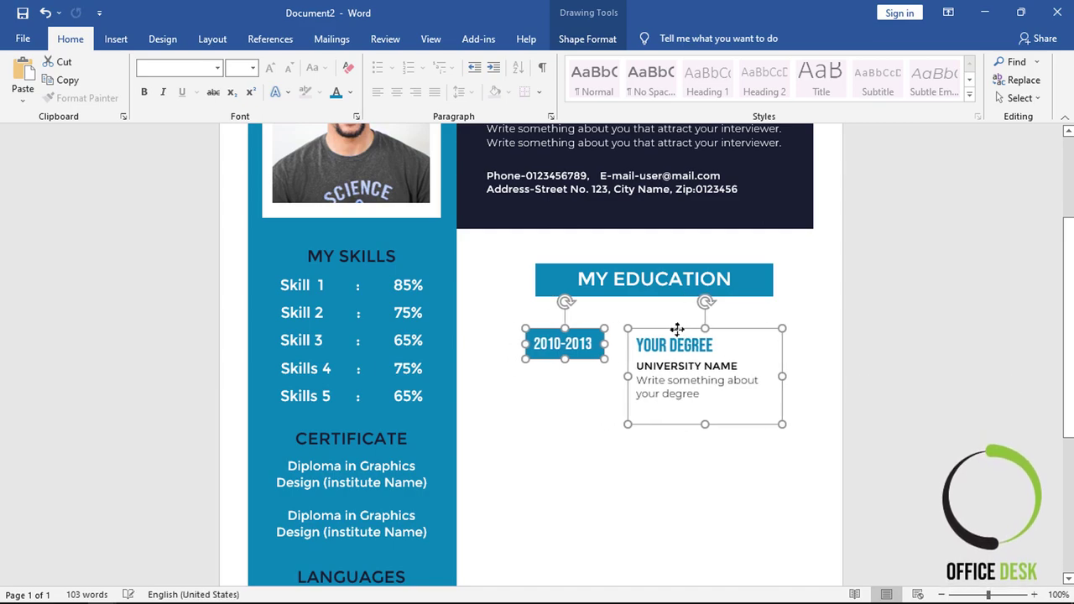
right_click(677, 329)
mouse_move(700, 420)
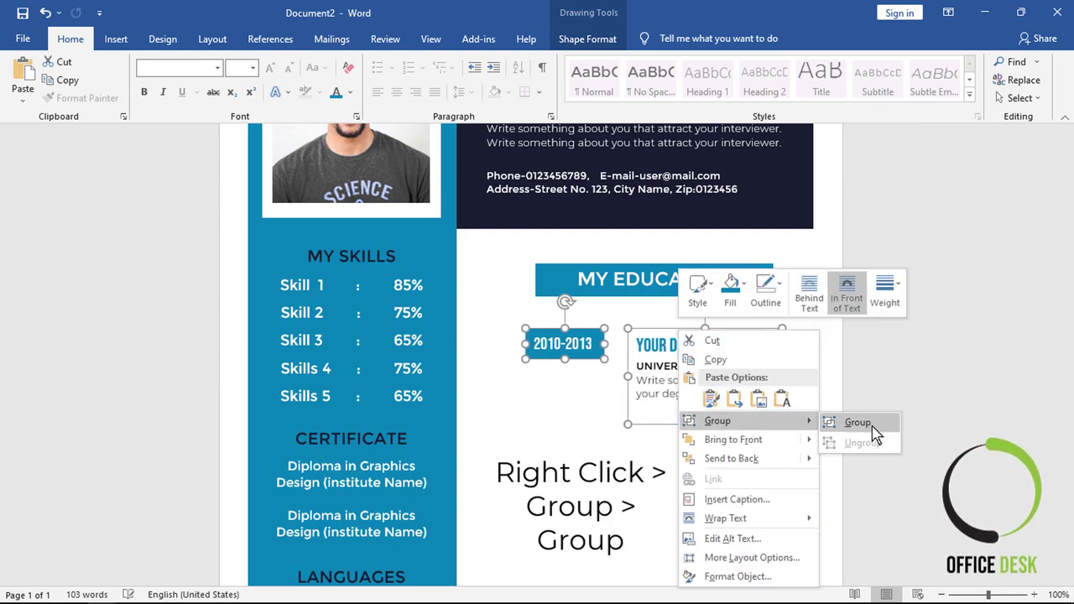
left_click(872, 427)
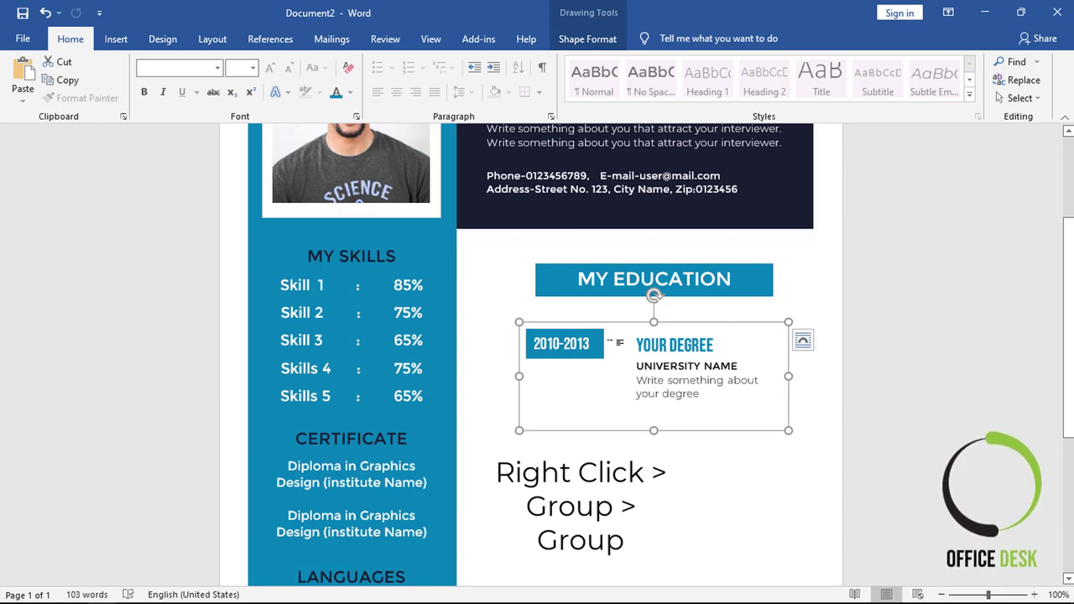
left_click(647, 346)
left_click_drag(693, 331, 745, 311)
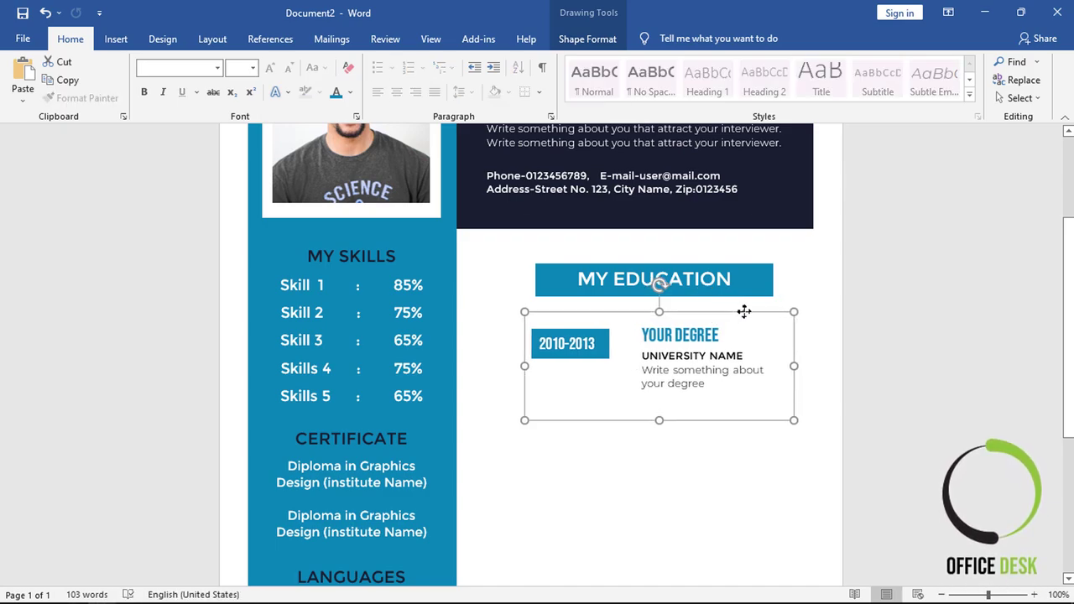
left_click_drag(743, 313, 737, 312)
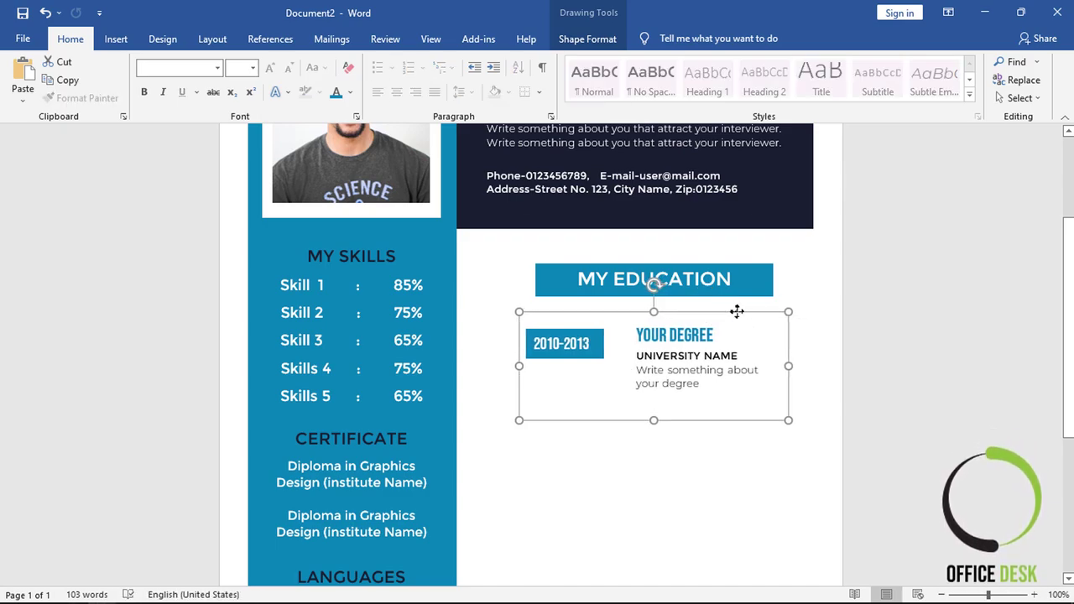
Copy and paste the education group and place the duplicate below the original
key("ctrl+c")
key("ctrl+v")
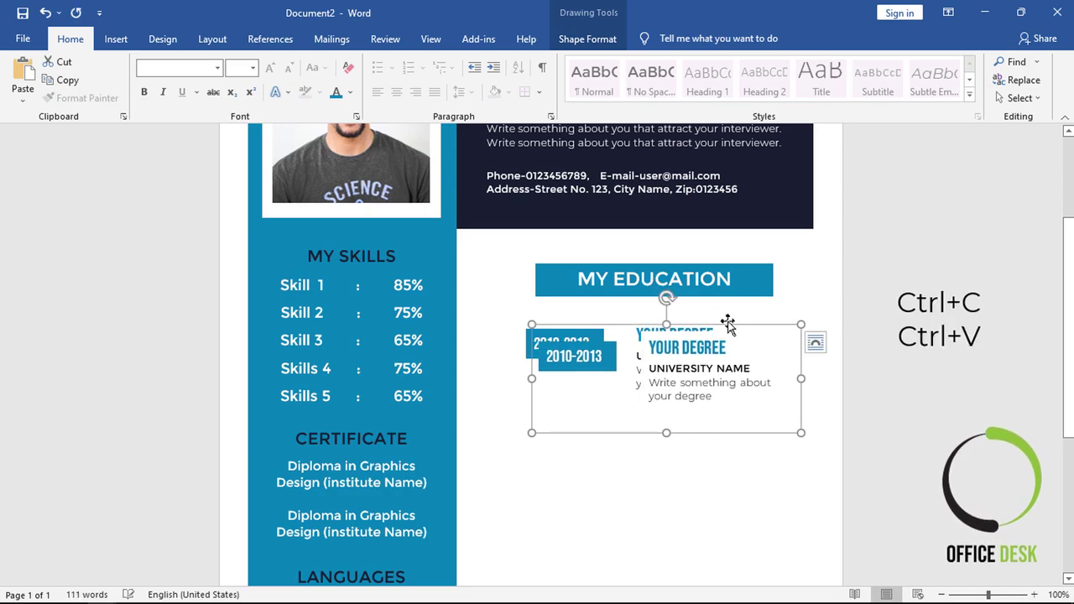
left_click_drag(727, 325, 720, 407)
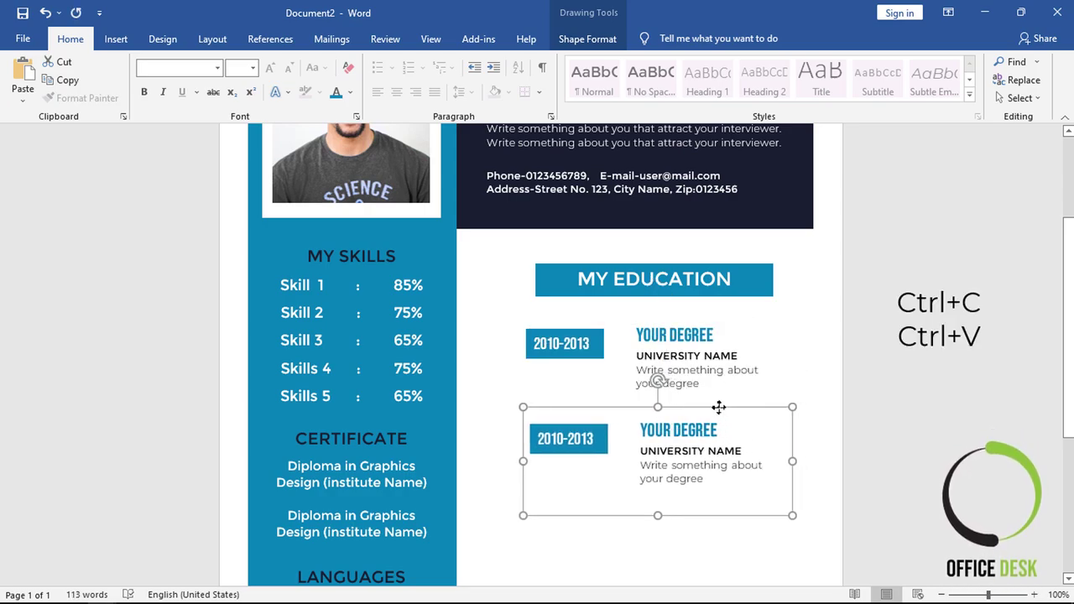
scroll(719, 407, "down", 2)
scroll(717, 390, "down", 1)
scroll(717, 388, "up", 4)
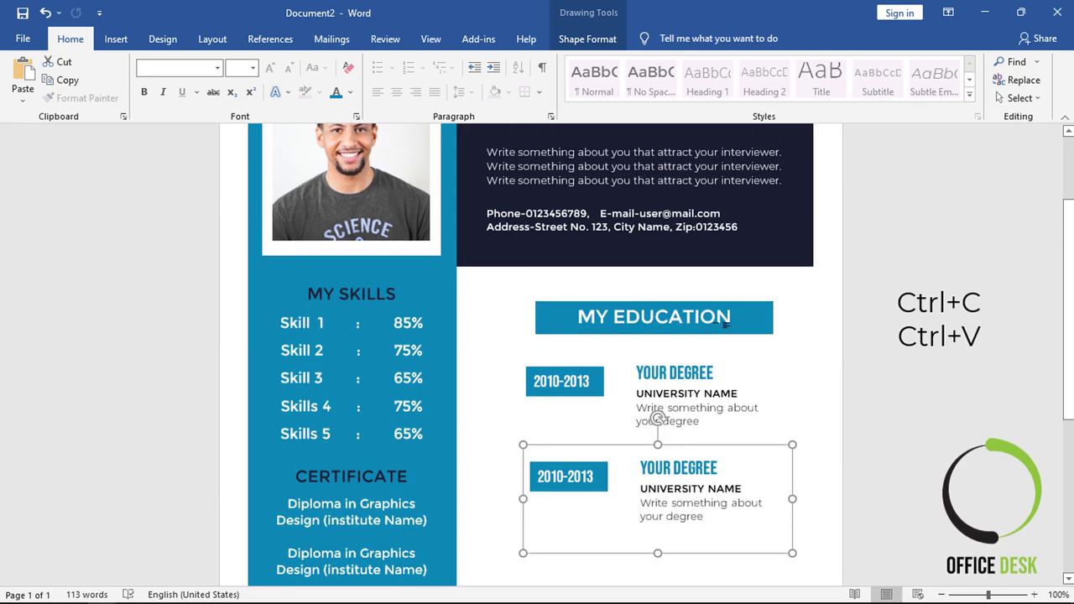
Ctrl+drag the second education entry to create a third entry below it
left_click(721, 313)
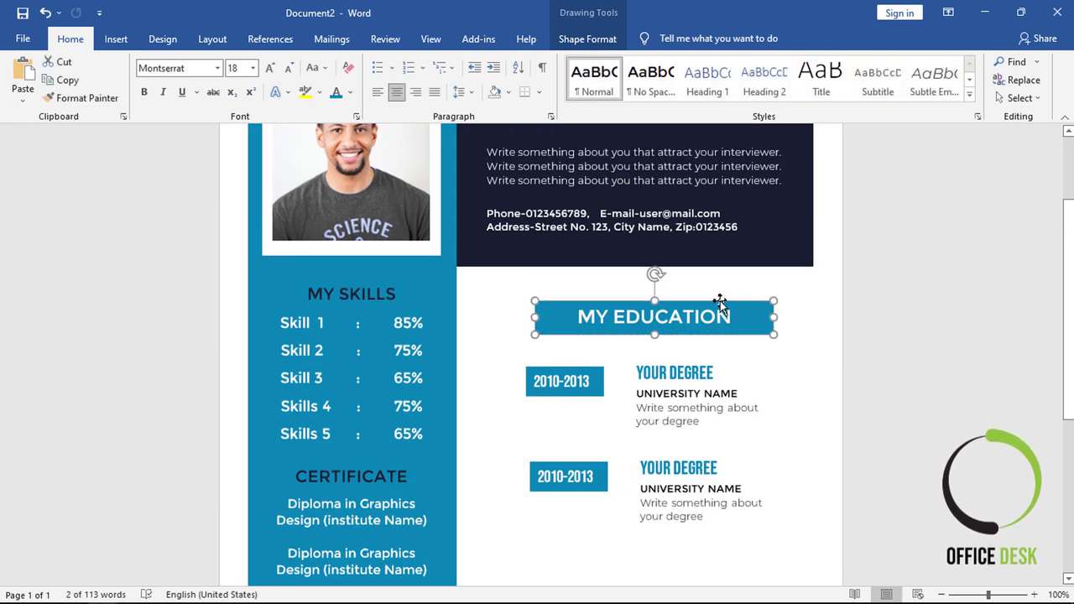
left_click(714, 373)
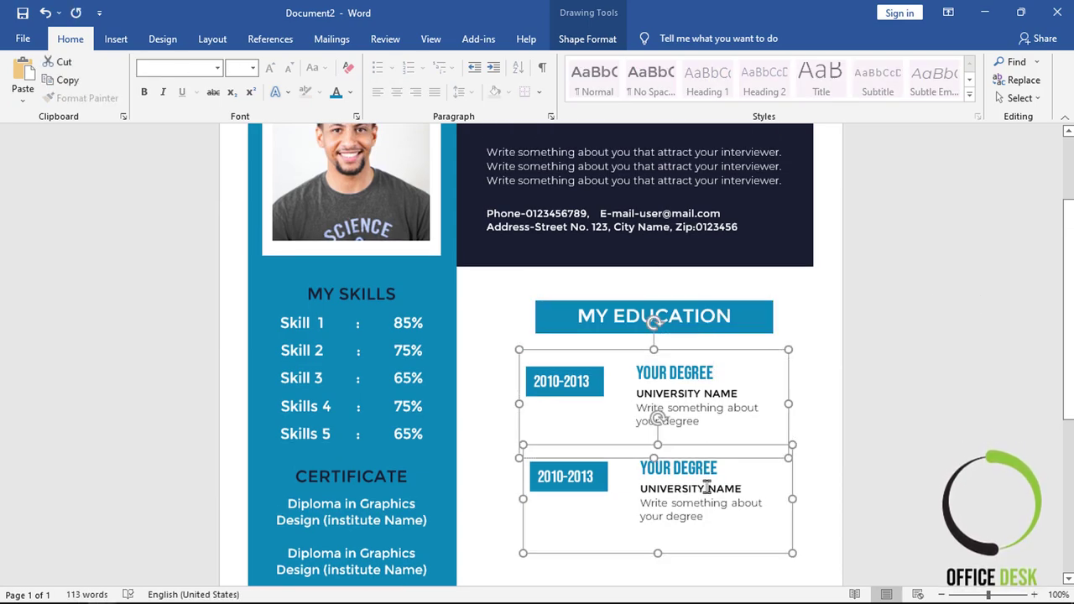
scroll(753, 444, "down", 3)
key("ctrl+Home")
scroll(772, 390, "down", 3)
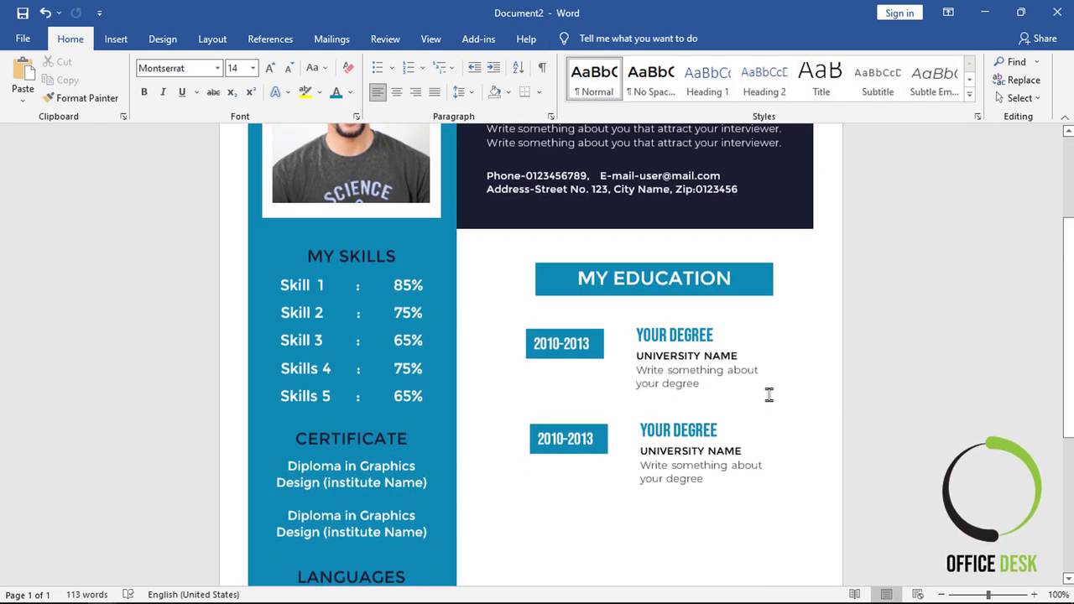
scroll(772, 390, "down", 2)
left_click(730, 295)
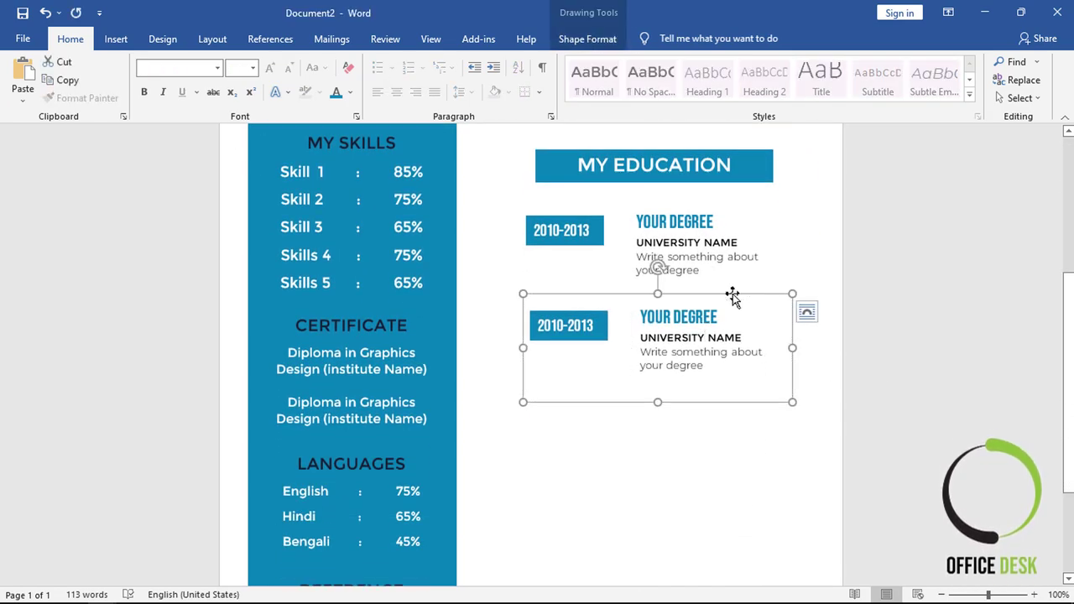
left_click_drag(731, 295, 722, 382, "ctrl")
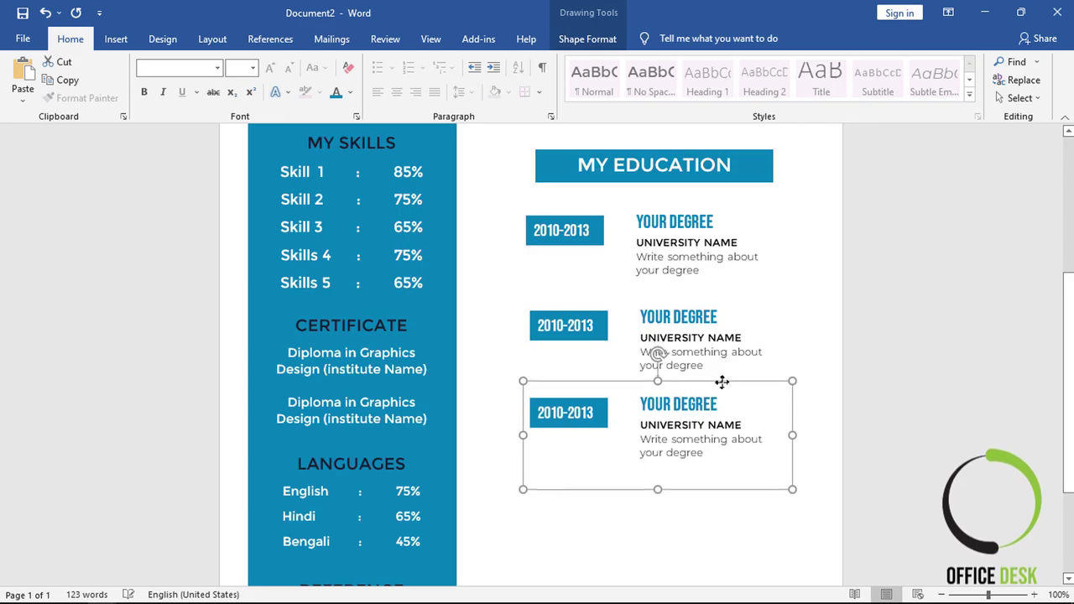
Select all three education entries together
left_click(704, 340)
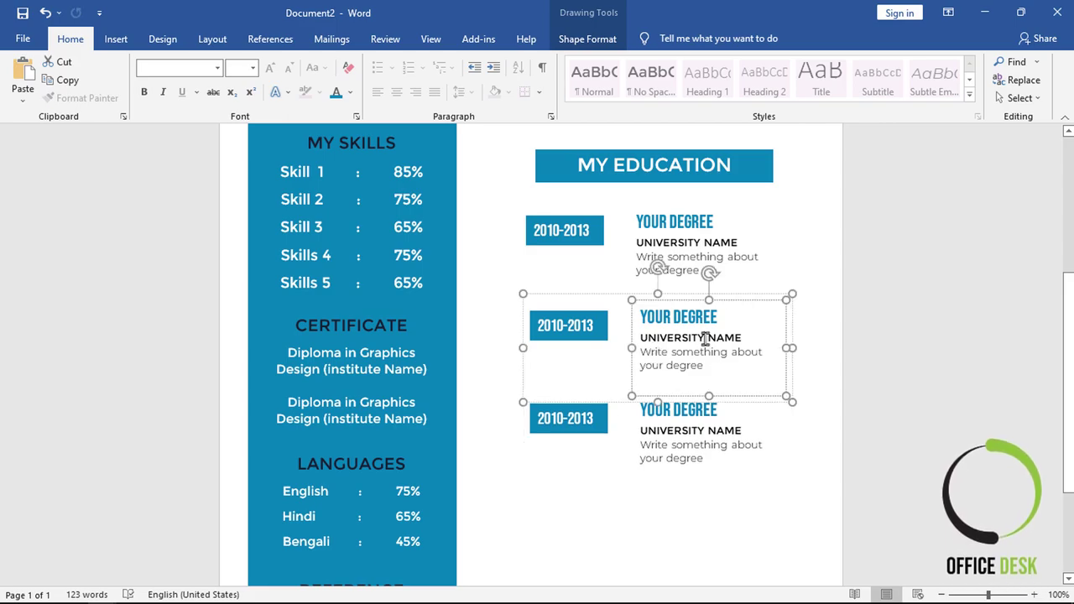
left_click(708, 432)
left_click(705, 323, "shift")
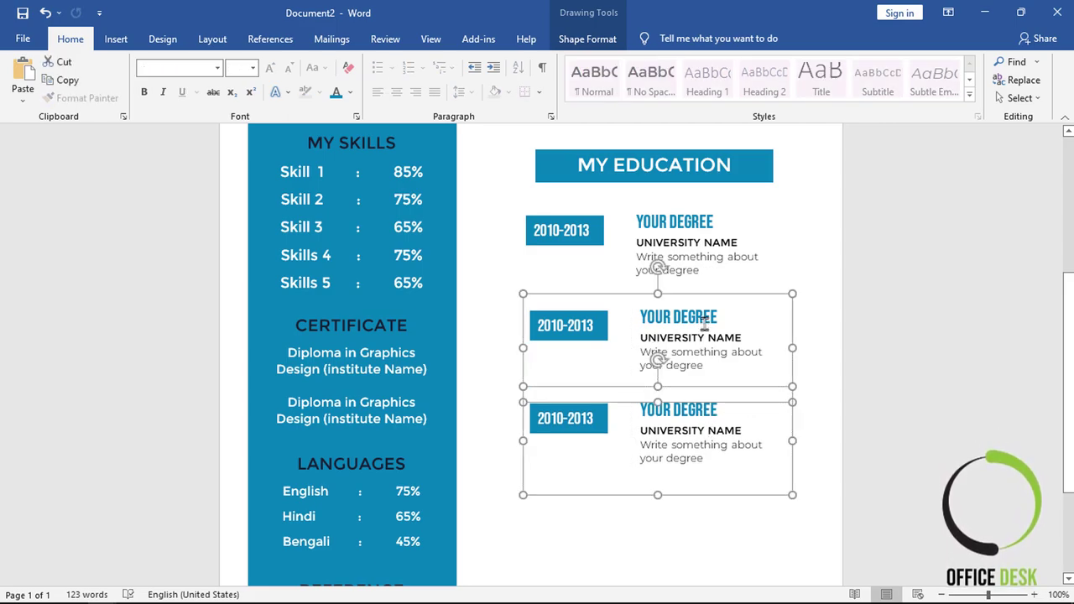
left_click(686, 258, "shift")
Apply Distribute Vertically and Align Left to the three selected education groups
left_click(589, 38)
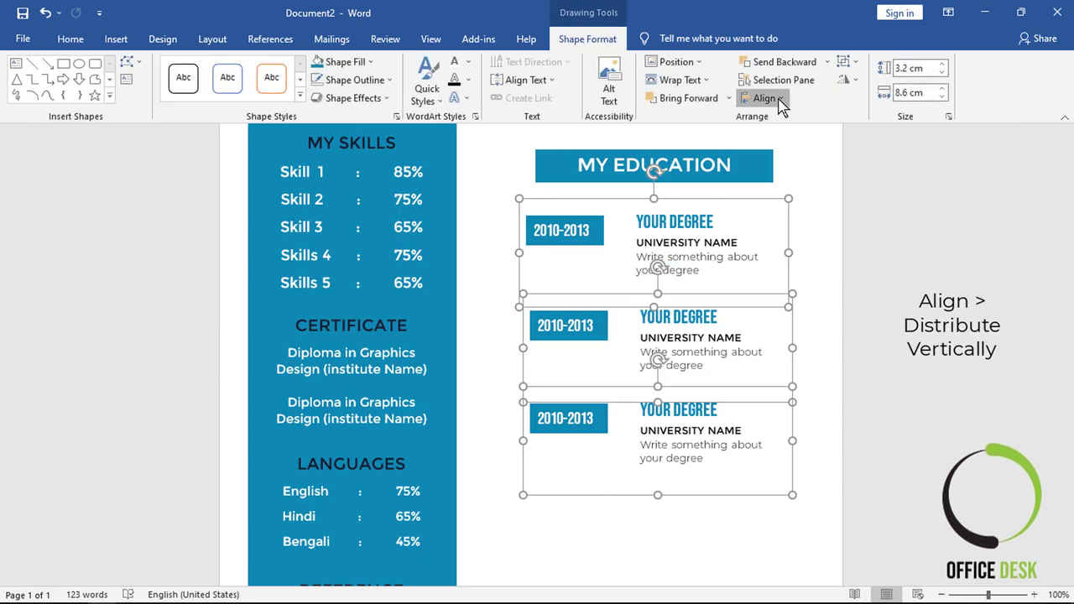
left_click(779, 99)
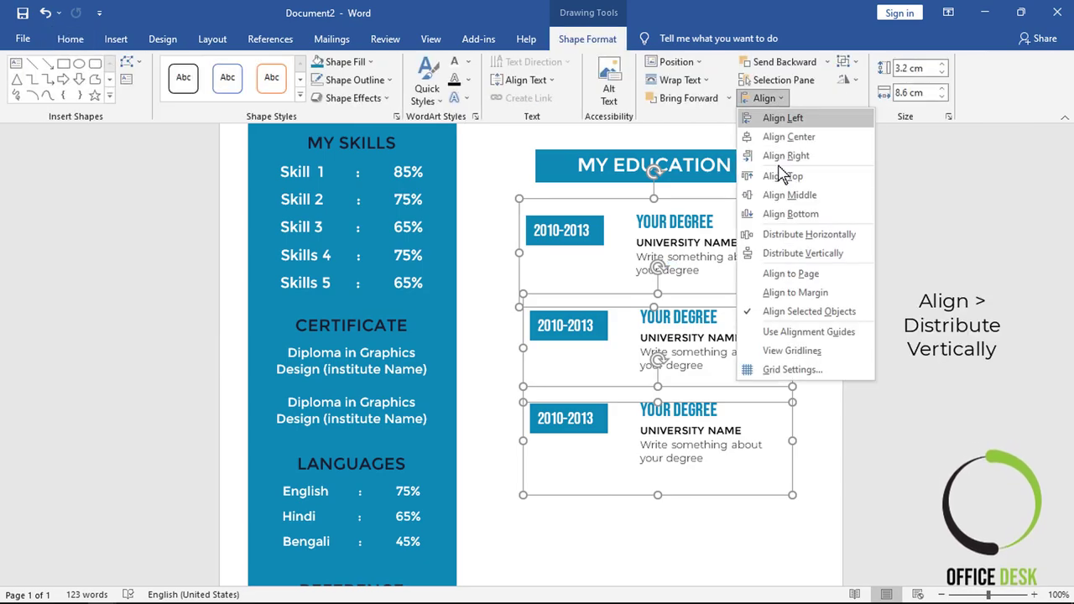
left_click(826, 253)
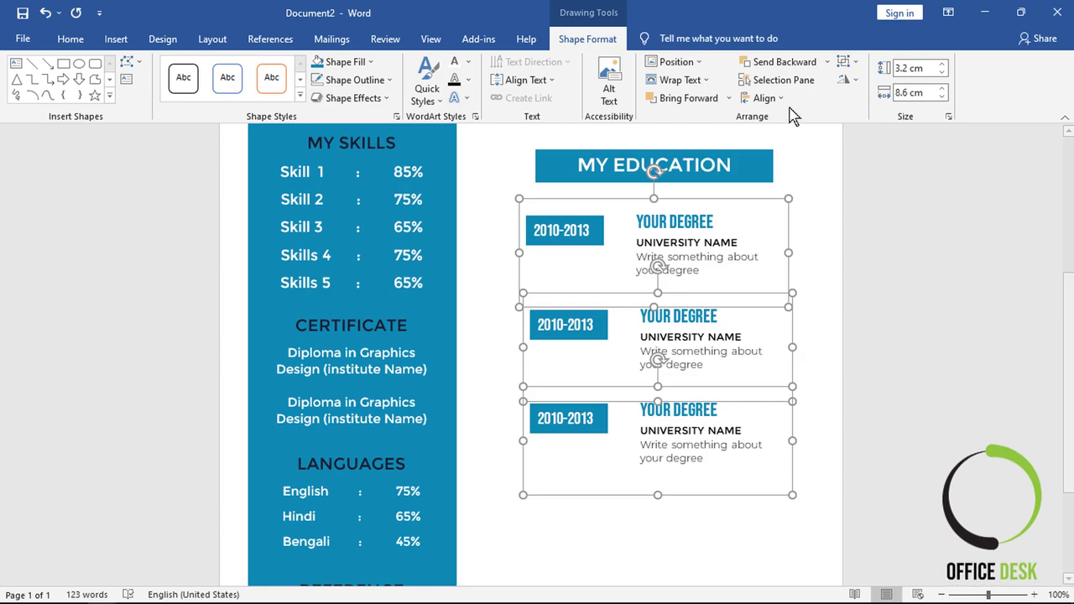
left_click(776, 99)
left_click(777, 118)
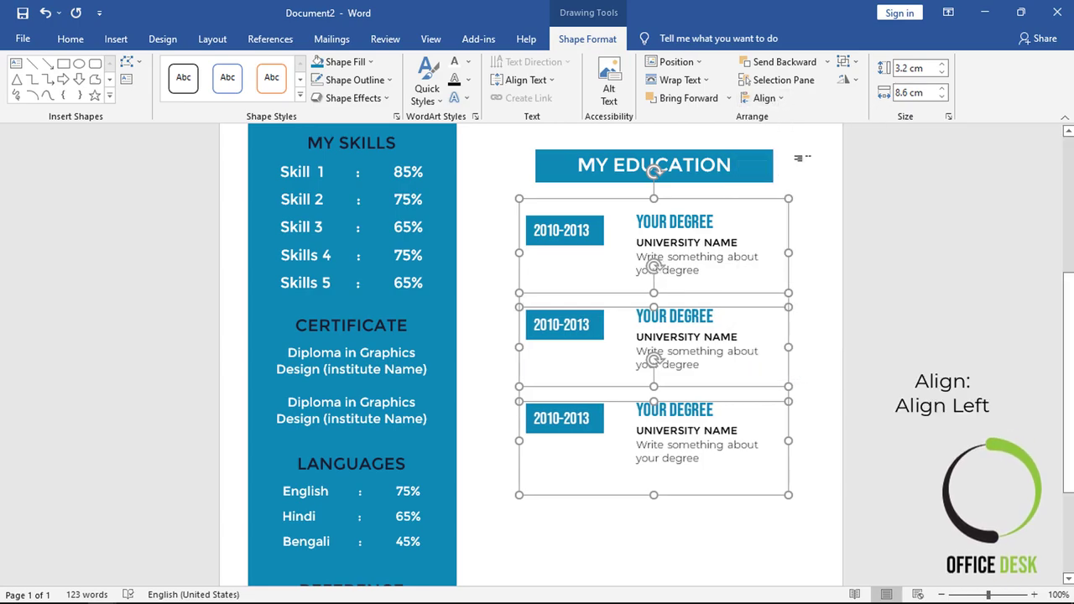
left_click(899, 351)
scroll(854, 366, "down", 5)
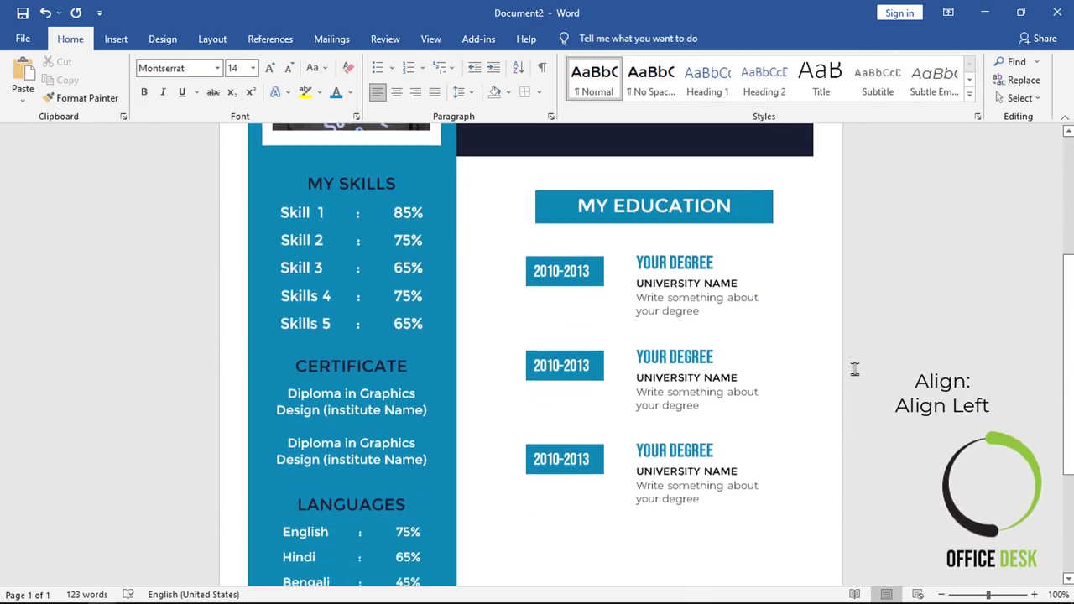
Change the middle entry's dates from 2010-2013 to 2014-2016
left_click(585, 362)
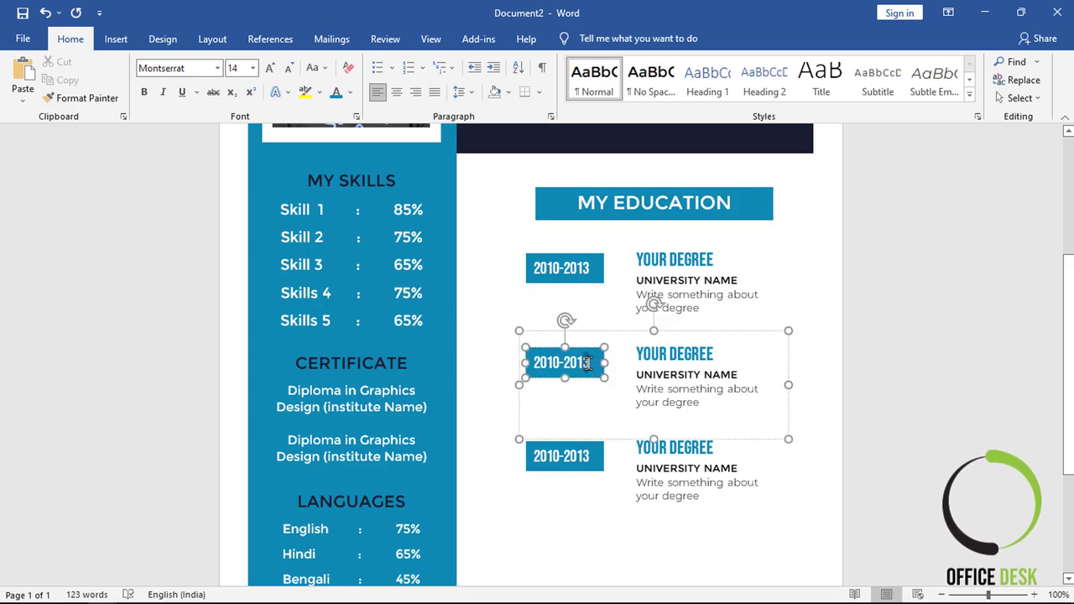
double_click(558, 363)
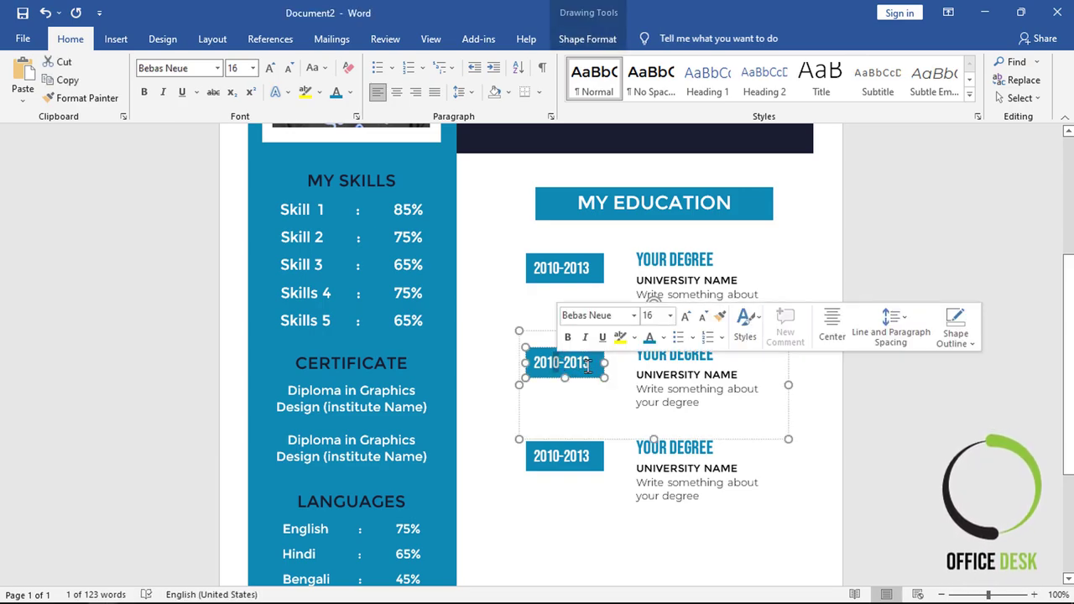
type("2014")
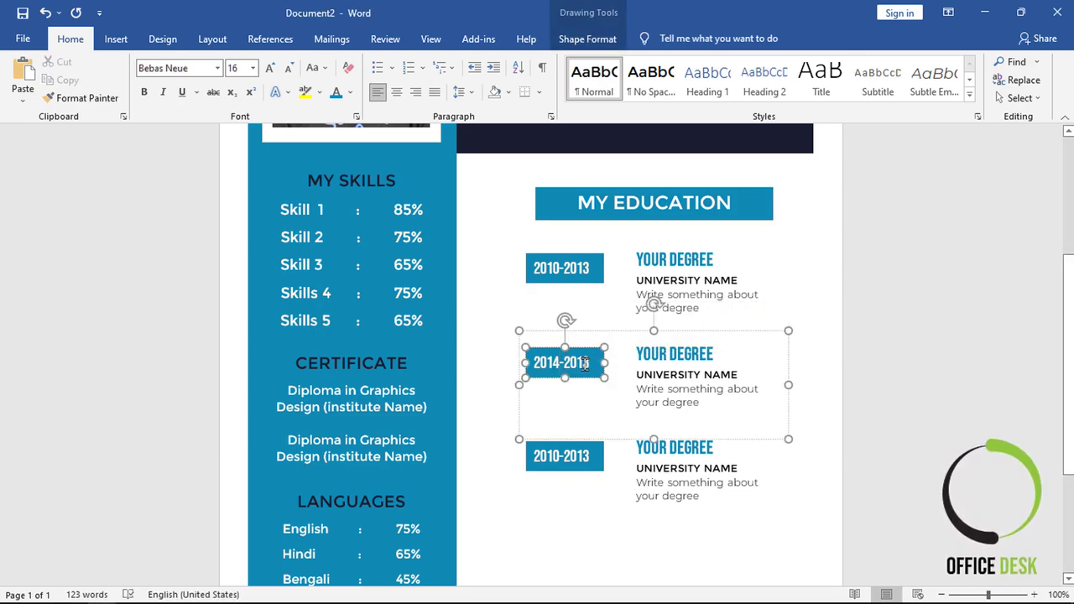
double_click(588, 362)
type("2016")
left_click(926, 401)
scroll(932, 402, "up", 2)
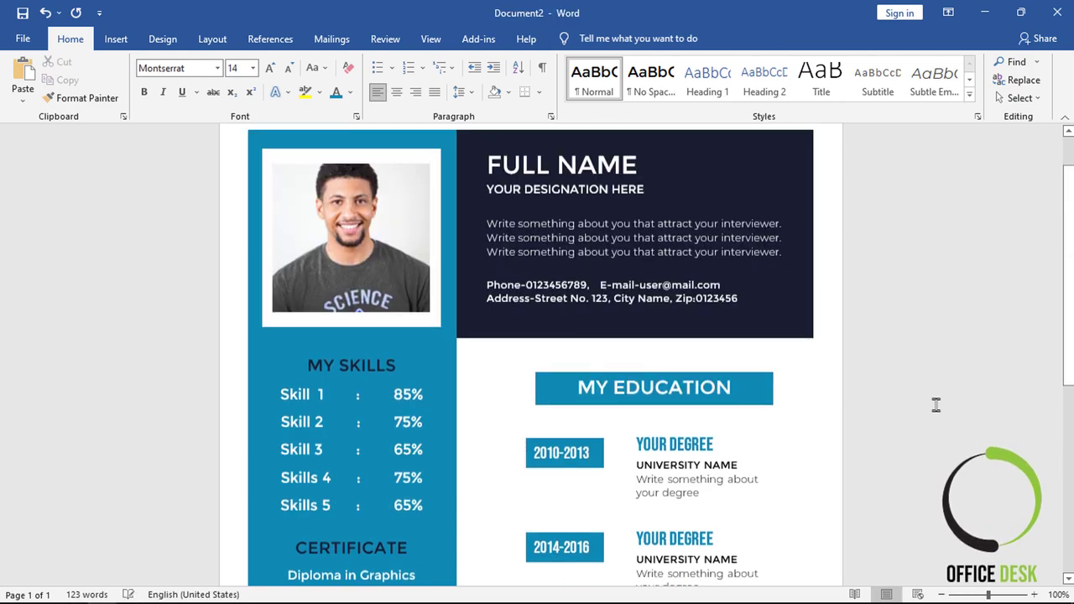
scroll(821, 405, "down", 3)
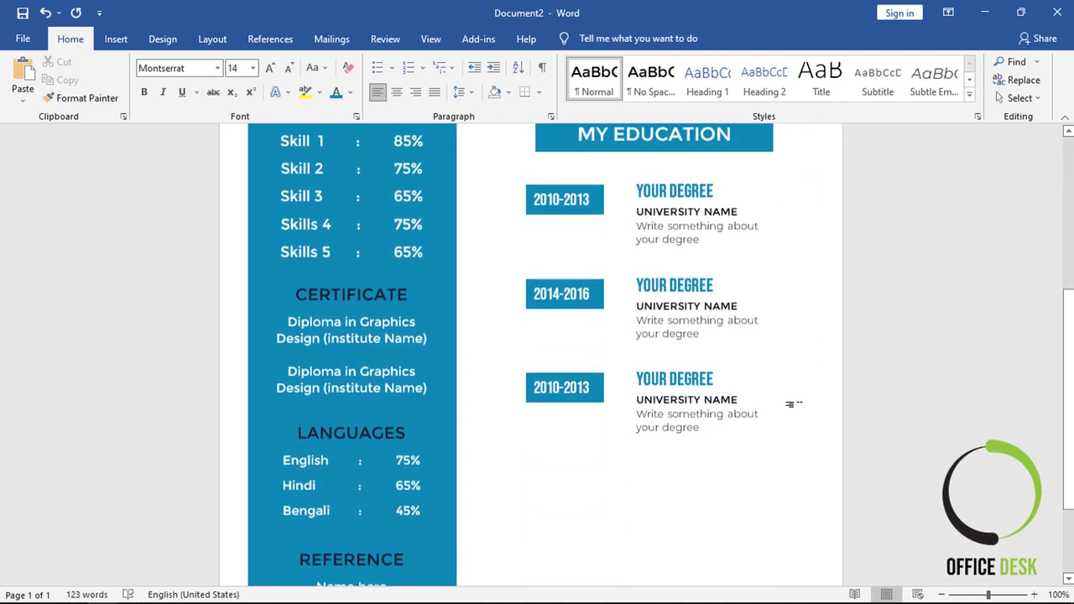
Change the third entry's dates to 2017-2018
left_click(555, 381)
double_click(558, 381)
type("2017")
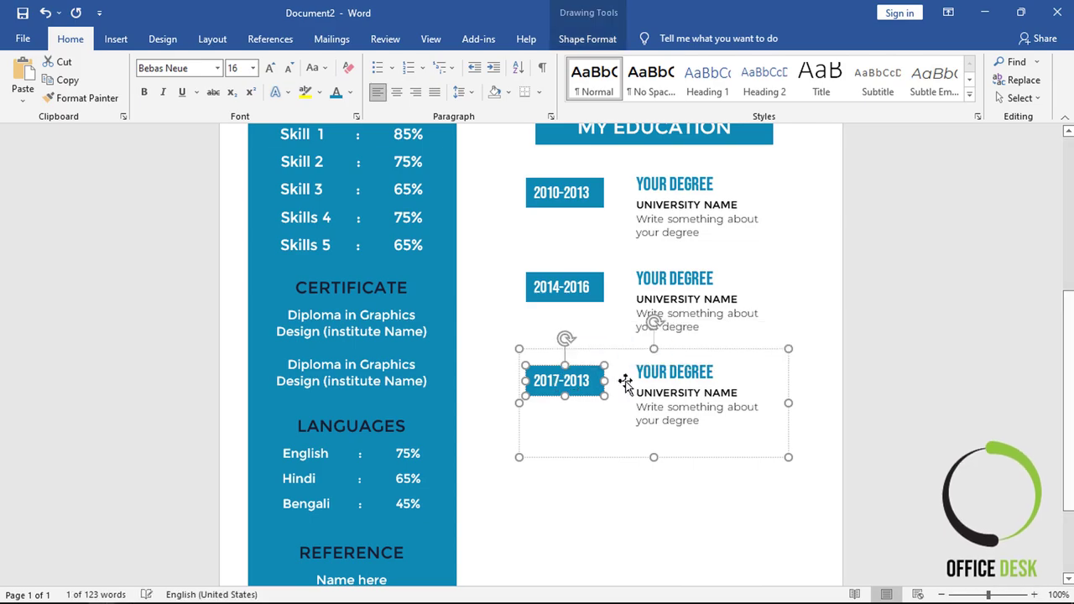
double_click(586, 381)
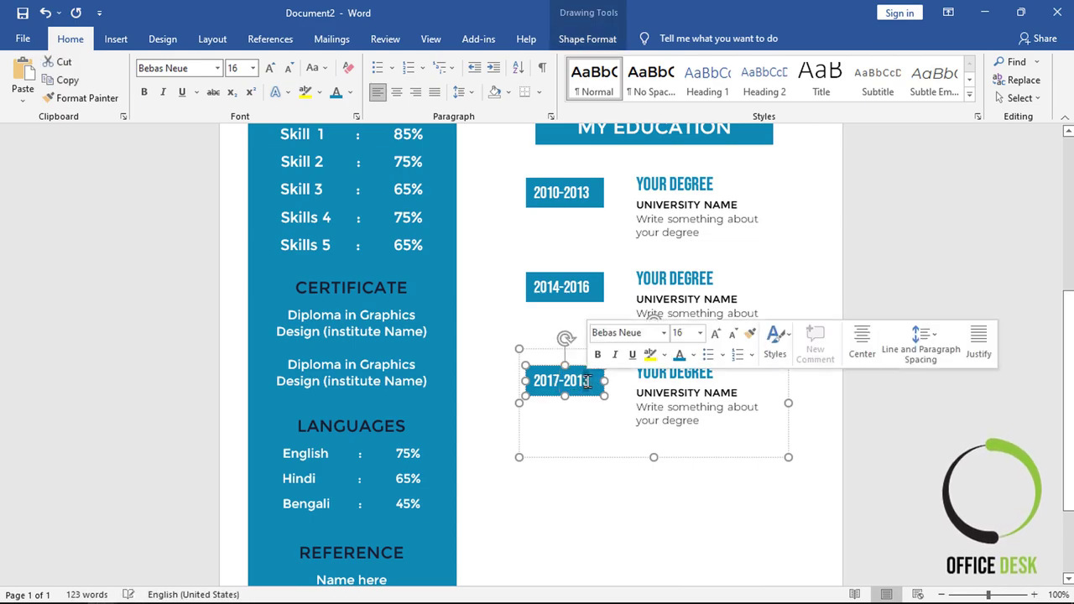
type("2018")
key("ctrl+Home")
scroll(900, 414, "down", 4)
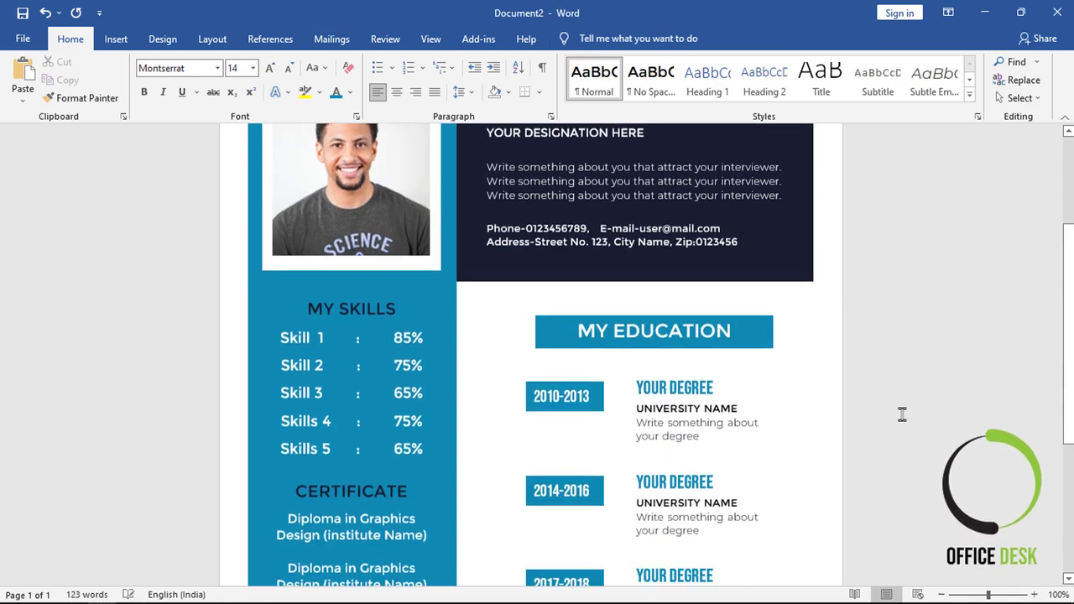
scroll(902, 414, "up", 1)
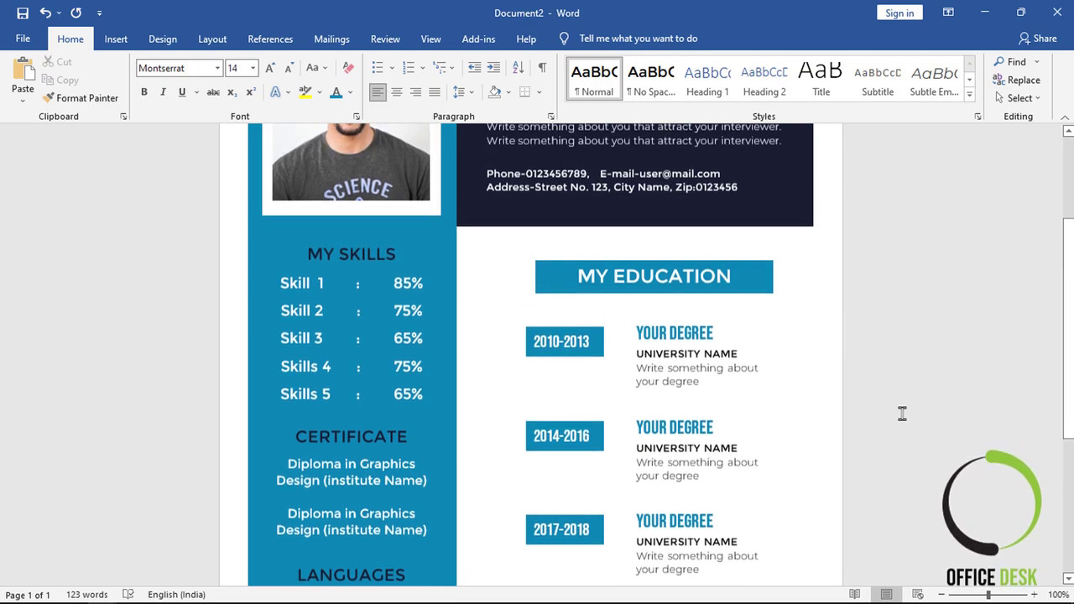
scroll(902, 412, "down", 3)
scroll(901, 412, "up", 3)
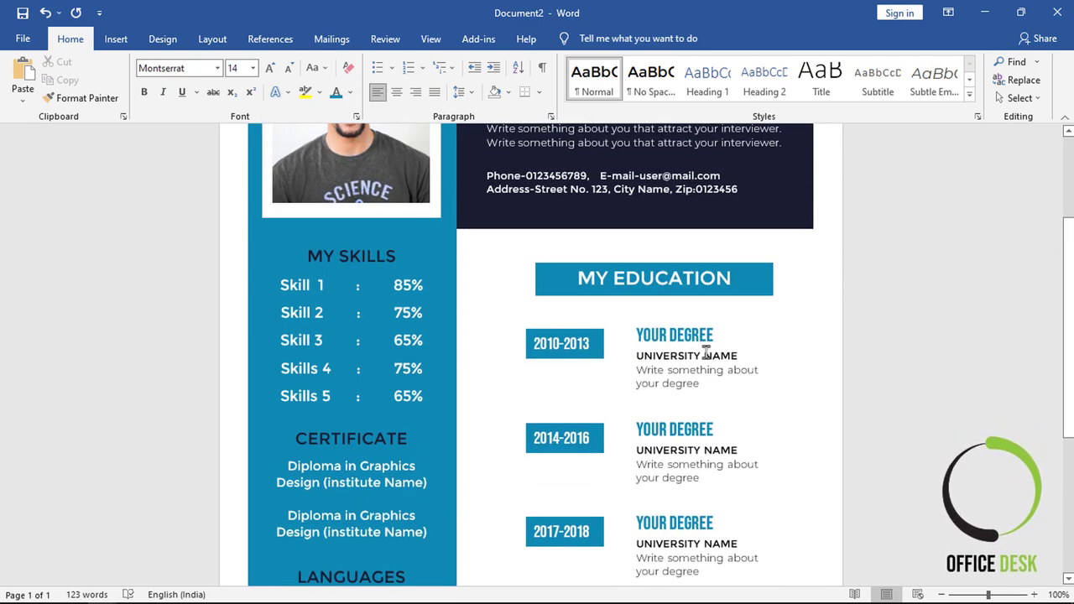
left_click(707, 353)
Copy the MY EDUCATION heading box and place the duplicate below the education entries
left_click(745, 270)
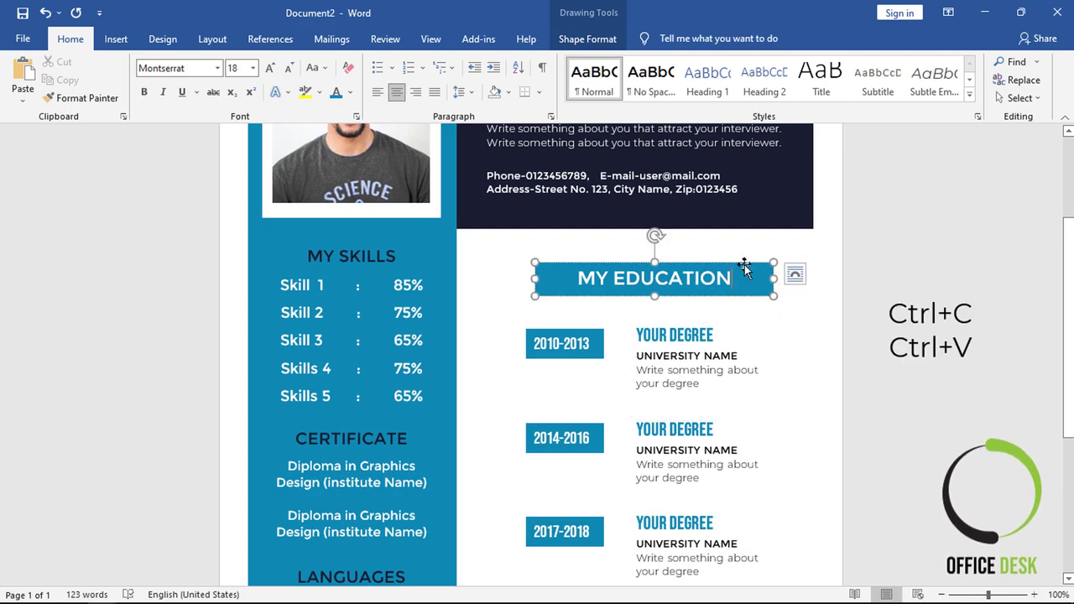
key("ctrl+c")
key("ctrl+v")
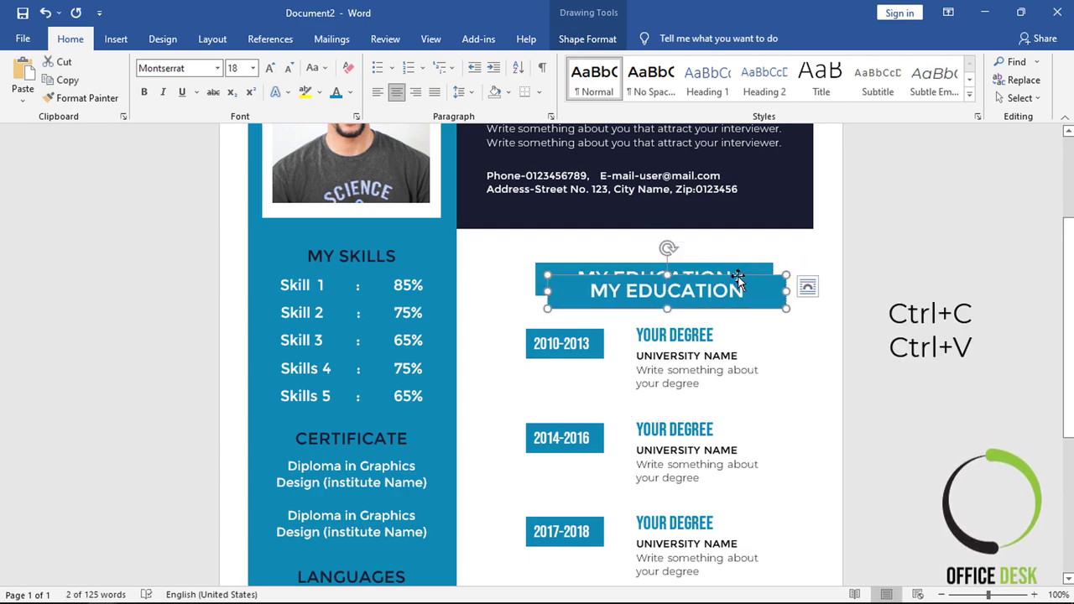
mouse_move(737, 277)
left_mouse_down()
mouse_move(718, 384)
mouse_move(463, 386)
left_mouse_up()
scroll(738, 453, "down", 3)
Retitle the copied heading to 'Work experience' and change it to UPPERCASE
type("Wo")
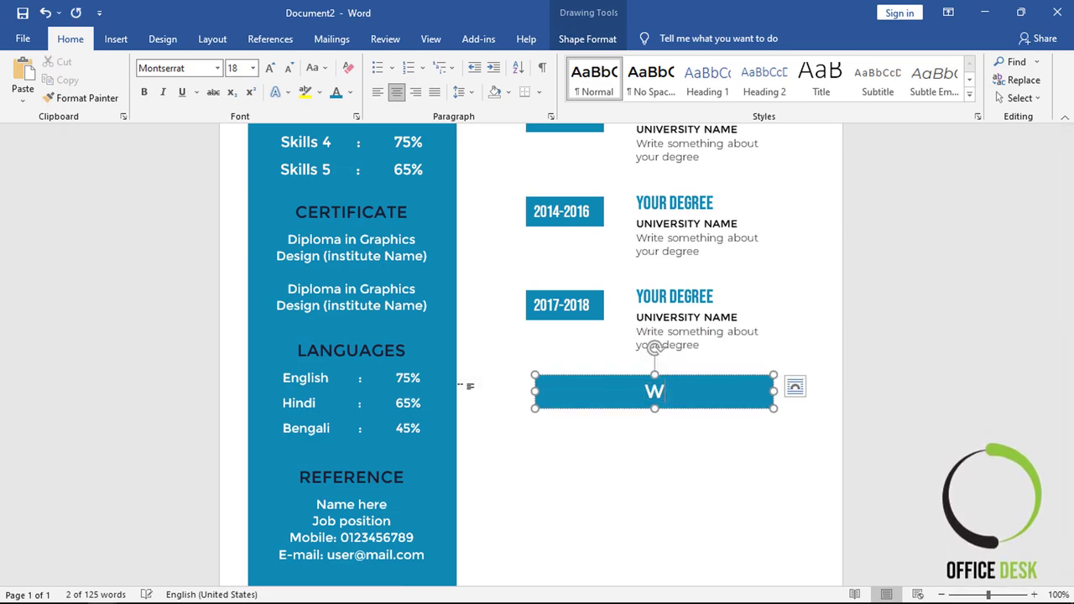
type("rk ")
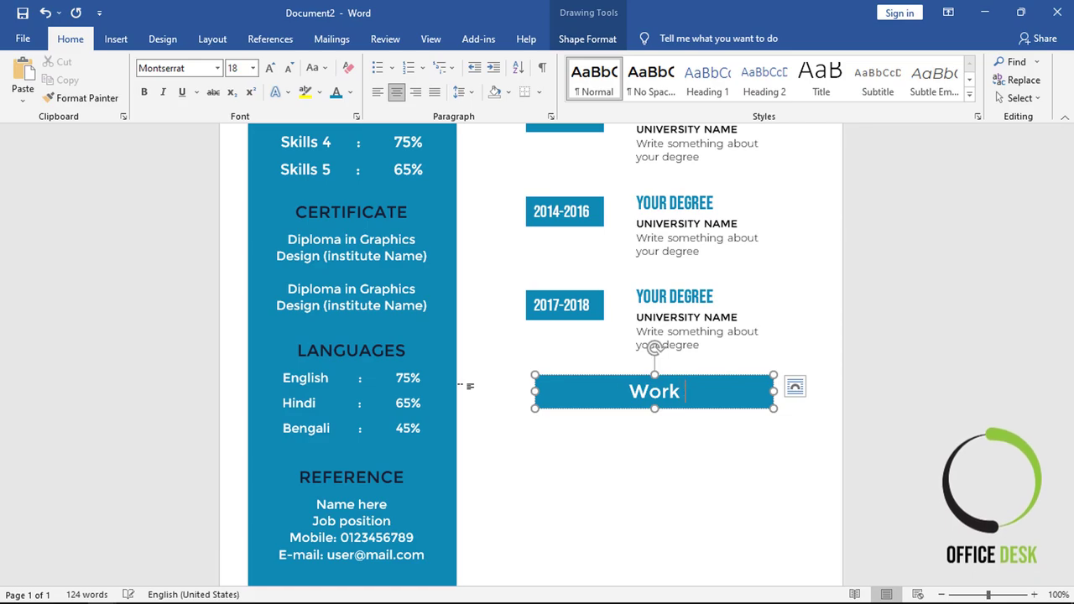
type("expe")
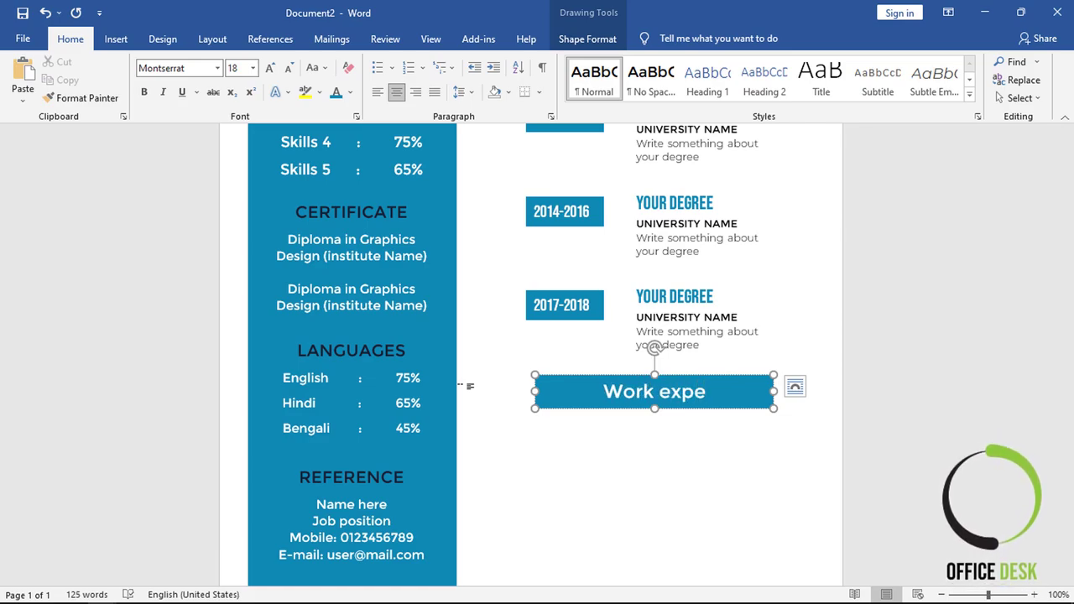
type("rienc")
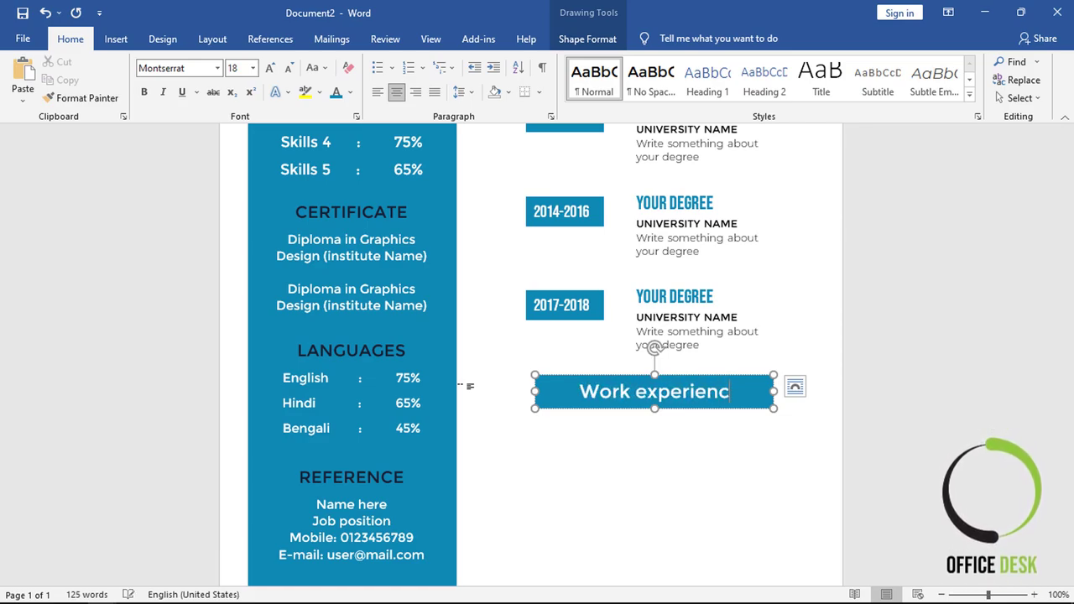
type("e")
key("ctrl+a")
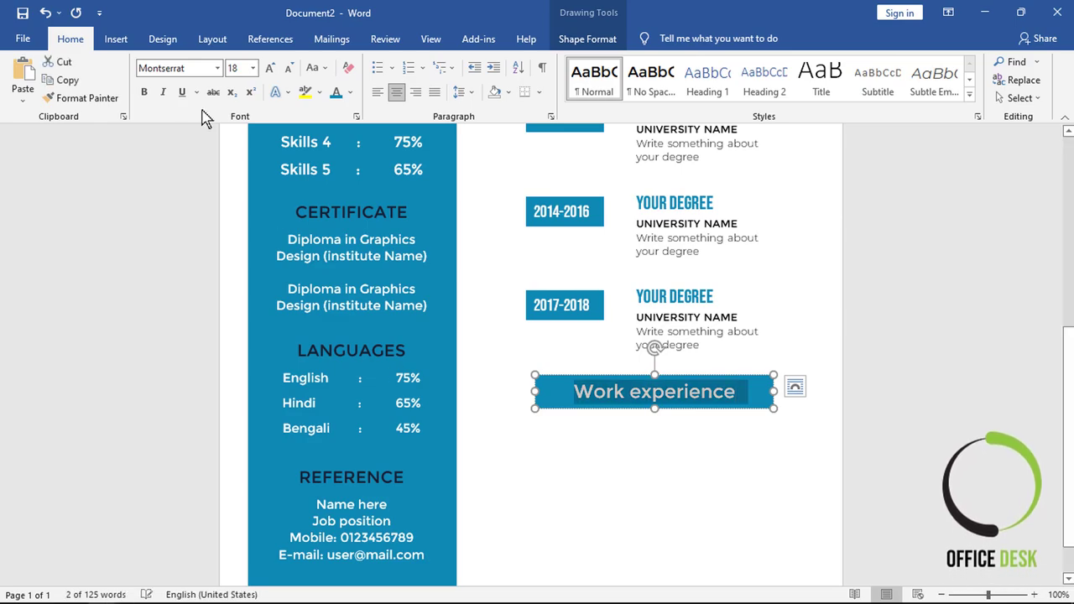
left_click(314, 67)
left_click(330, 126)
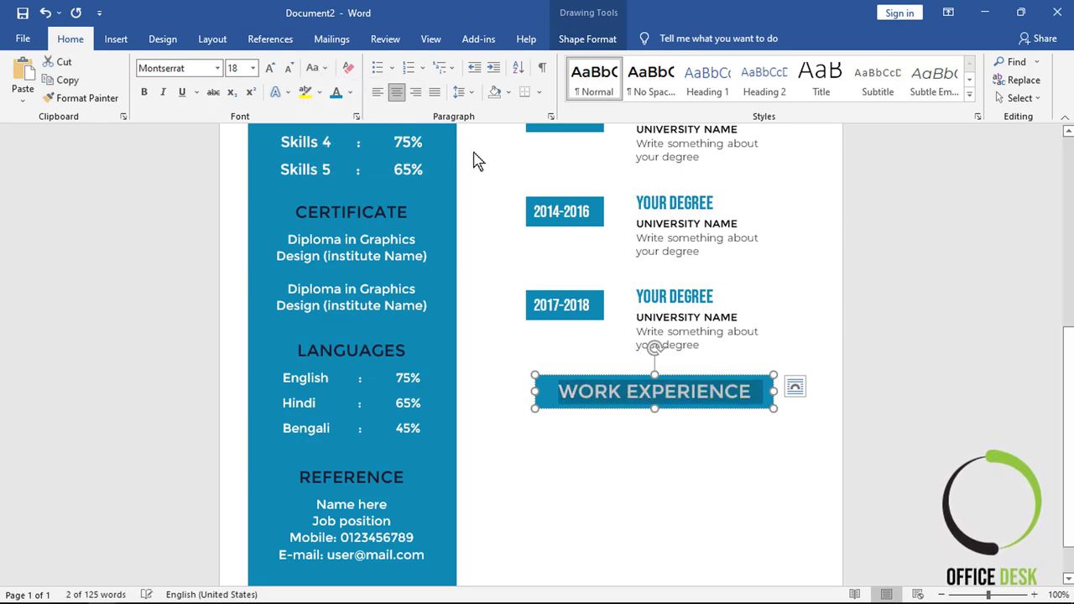
left_click(927, 412)
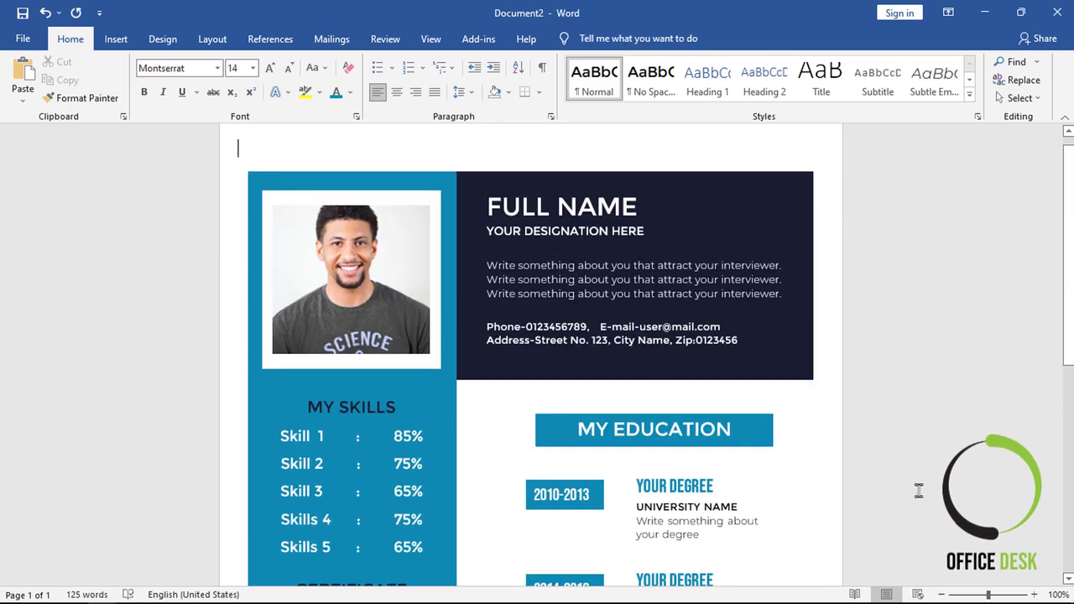
scroll(915, 504, "down", 8)
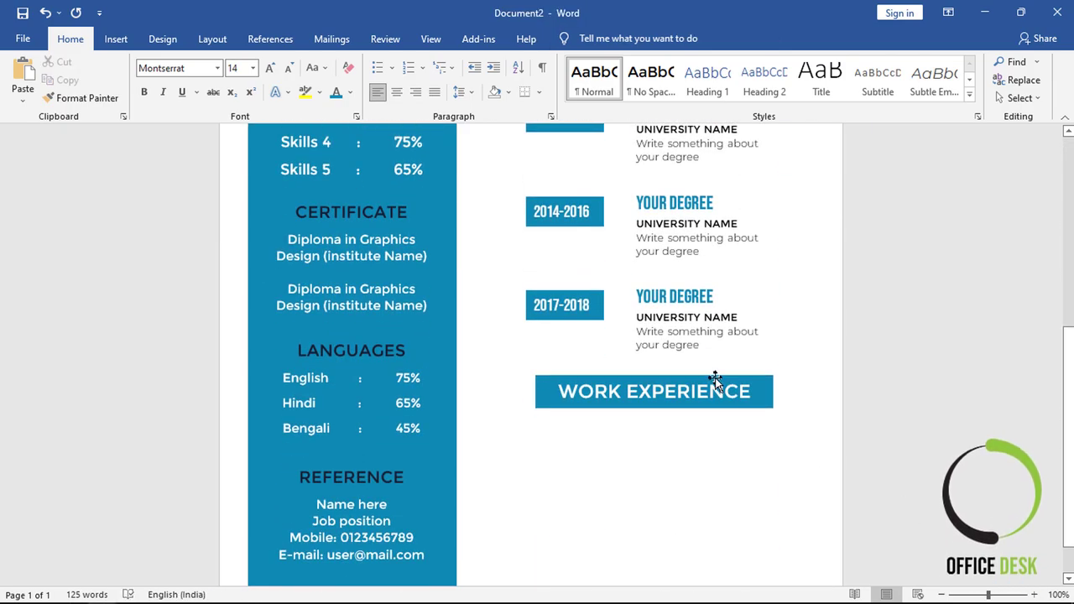
left_click(715, 378)
Duplicate the first education group with Ctrl+D and place it under WORK EXPERIENCE
scroll(714, 378, "up", 2)
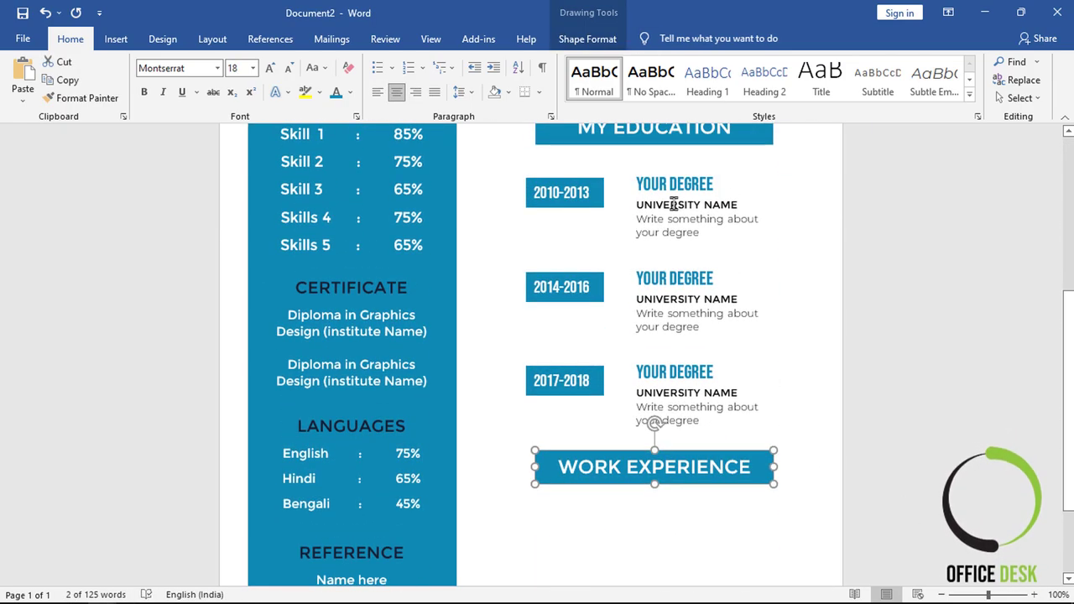
left_click(680, 166)
left_click(680, 164)
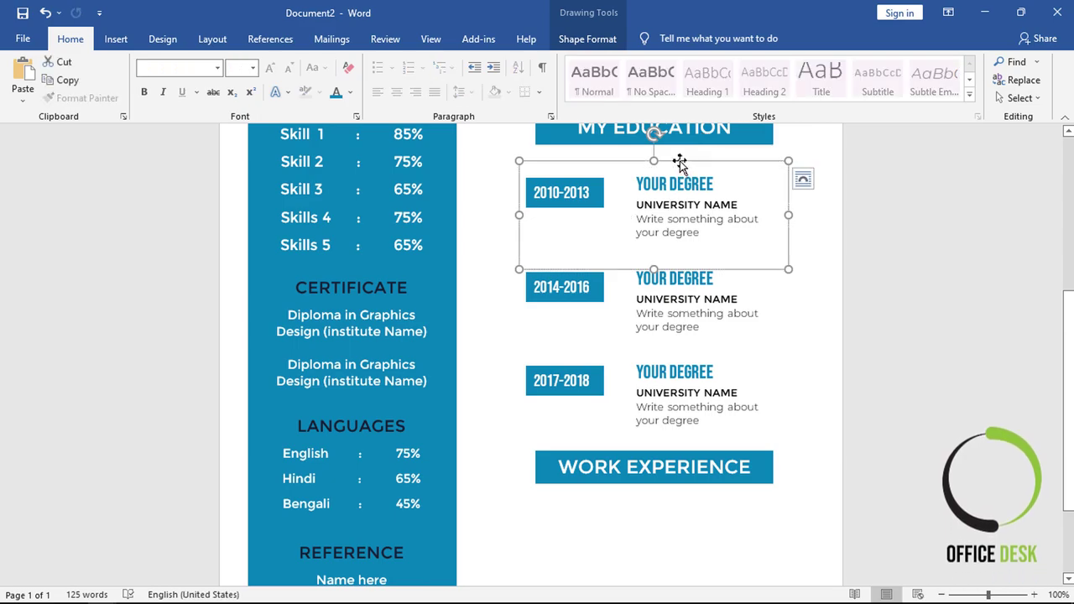
key("ctrl+d")
left_click_drag(685, 171, 680, 500)
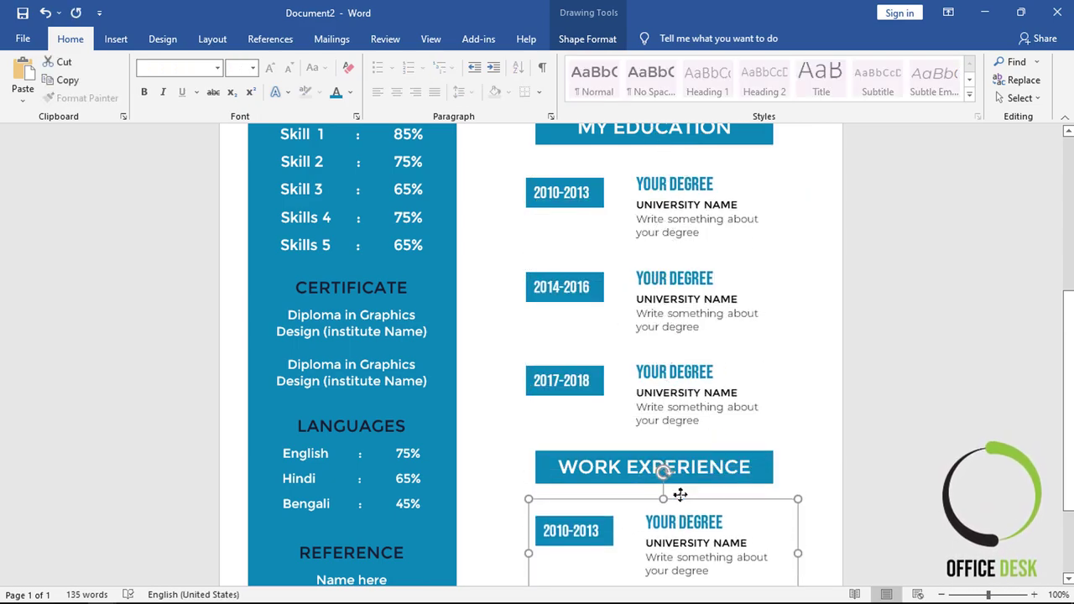
scroll(680, 501, "down", 3)
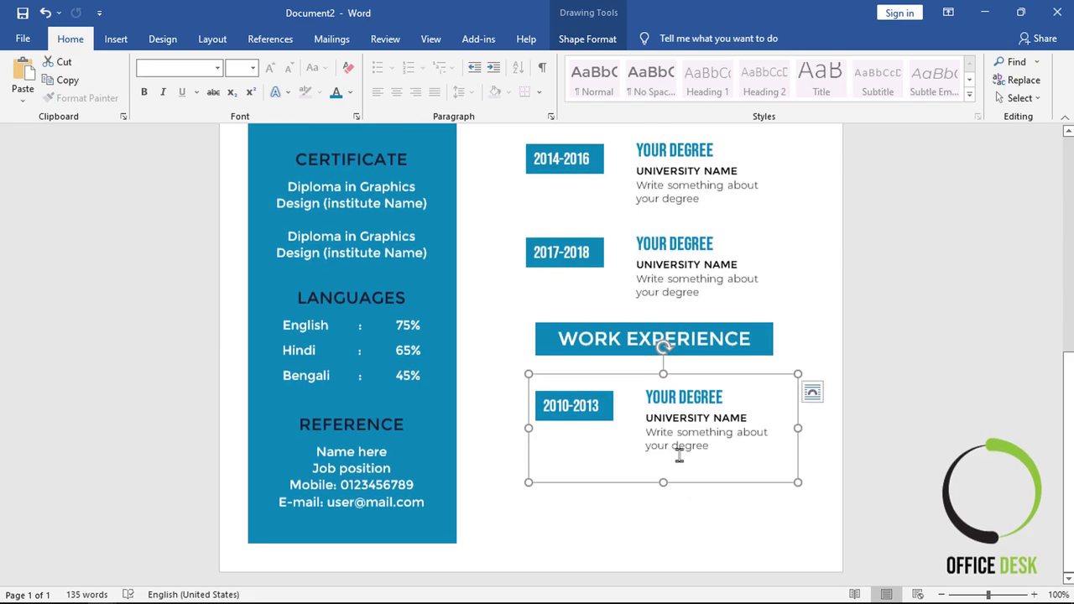
left_click_drag(679, 373, 675, 372)
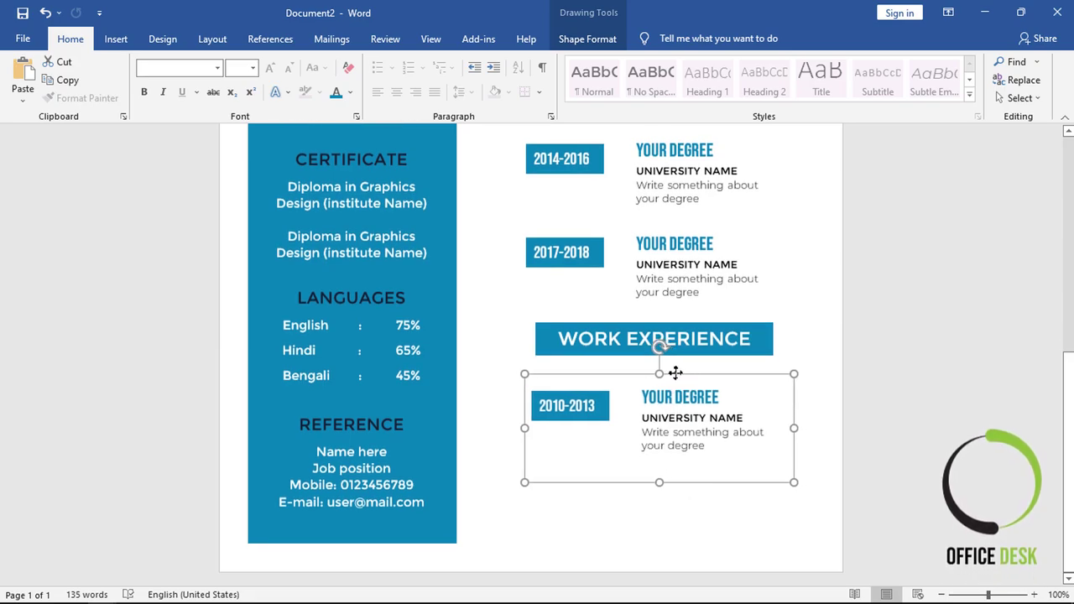
Change the new entry's date to 2019-2020
left_click(598, 407)
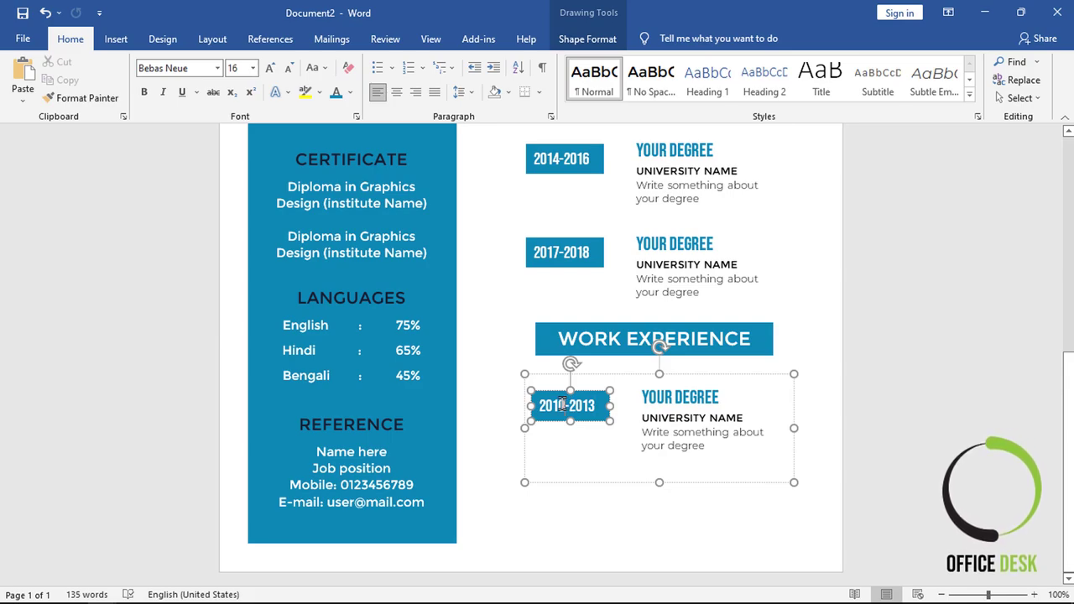
left_click_drag(560, 405, 566, 405)
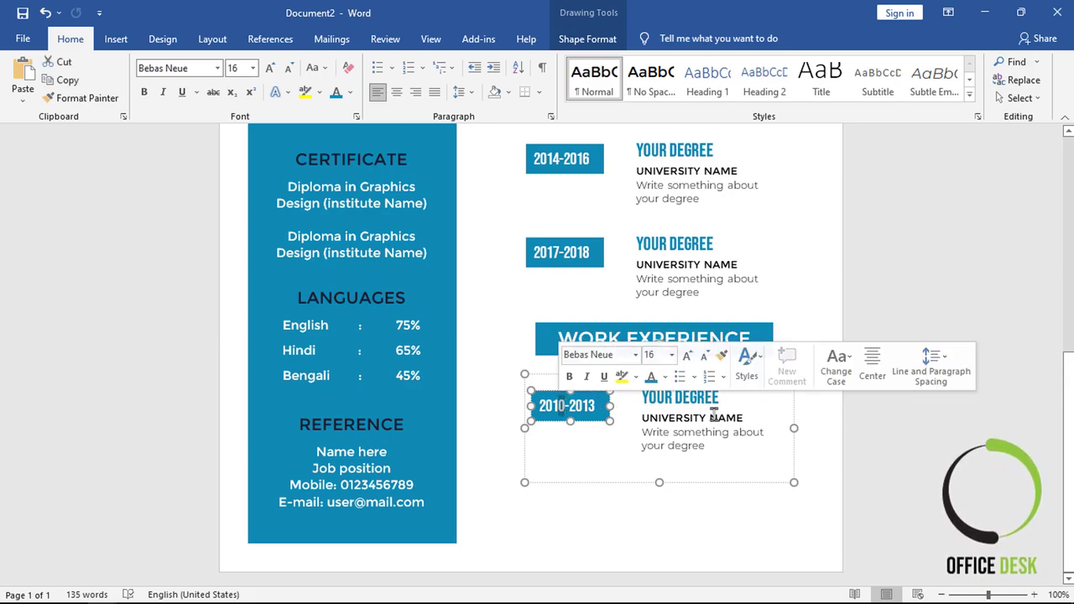
type("9")
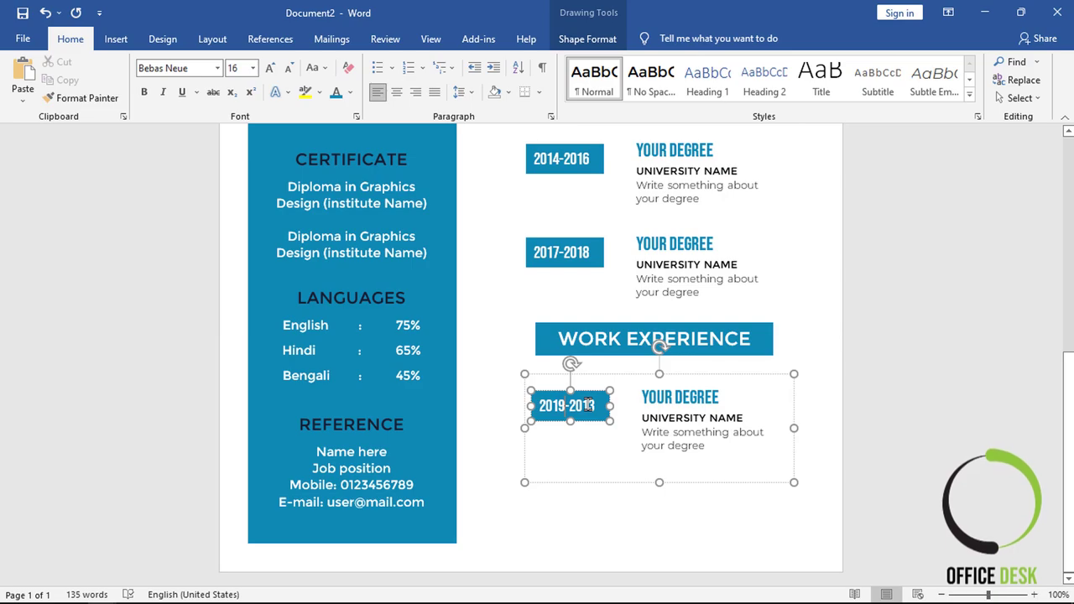
double_click(594, 406)
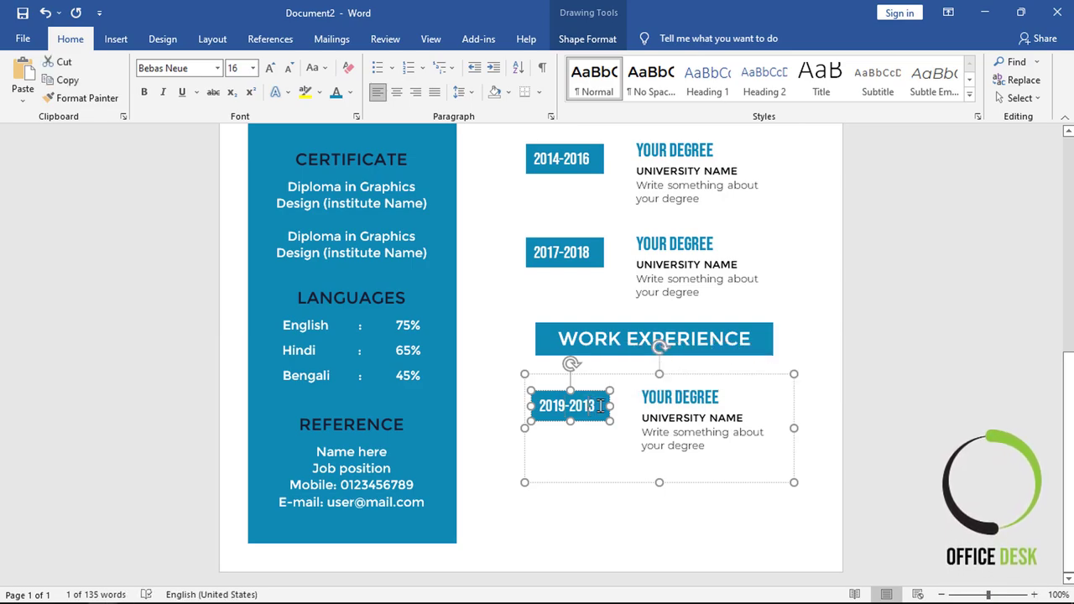
left_click(601, 406)
key("BackSpace")
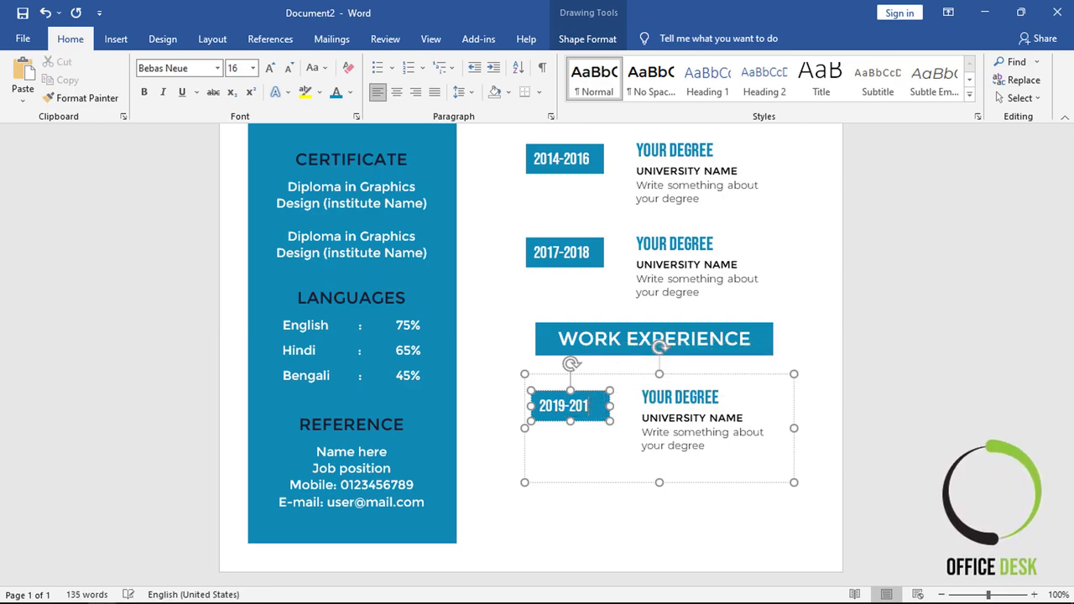
type("20")
Replace the entry text with COMPANY NAME, Job Position and 'Write something about your Job'
left_click(672, 399)
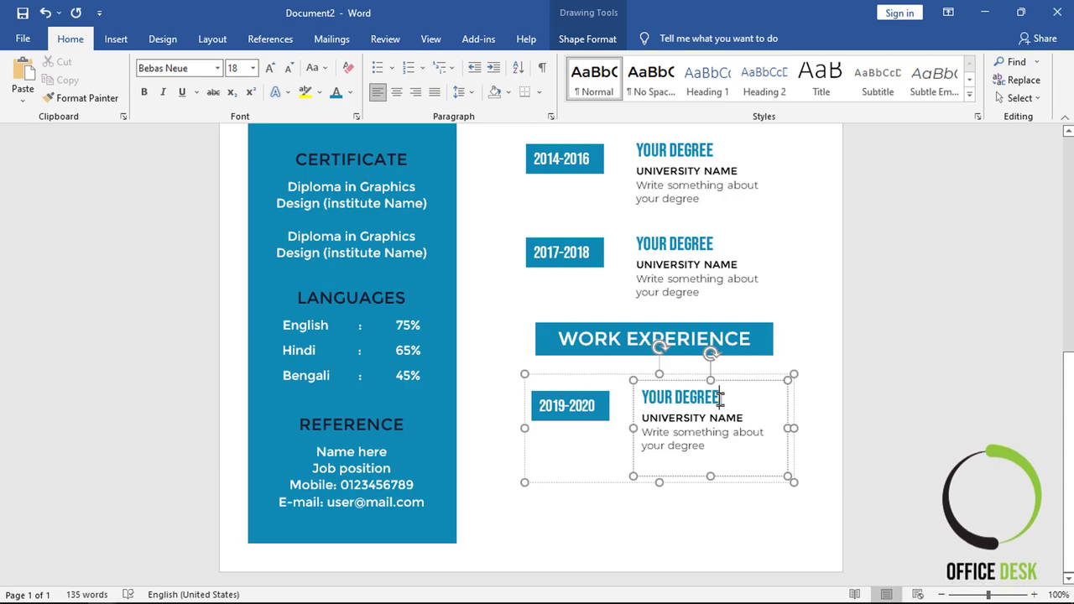
left_click_drag(720, 399, 633, 392)
type("COMPANY NAME")
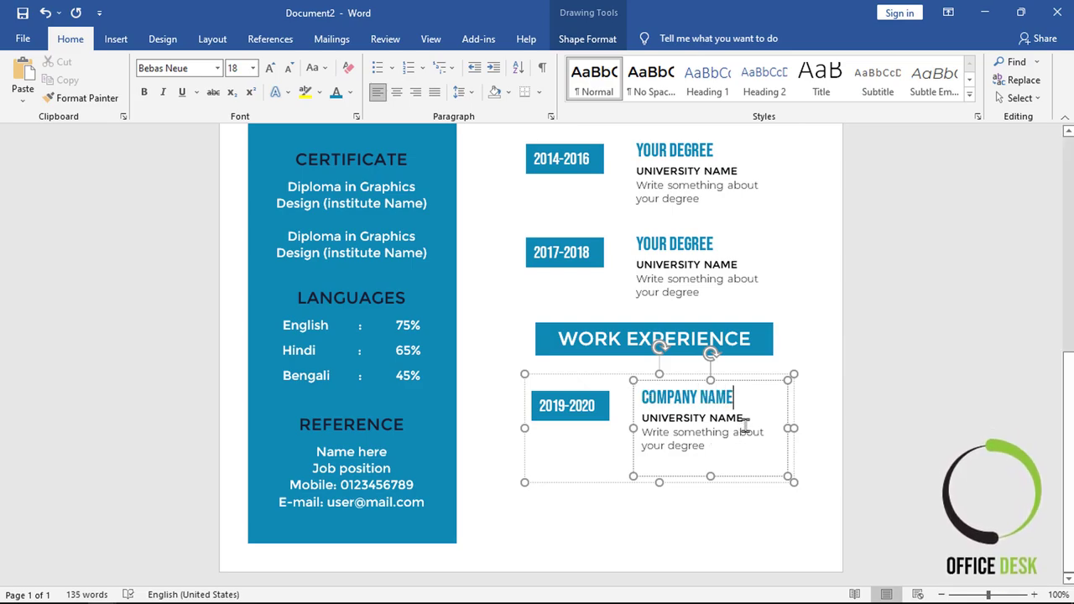
left_click_drag(744, 425, 624, 419)
type("J")
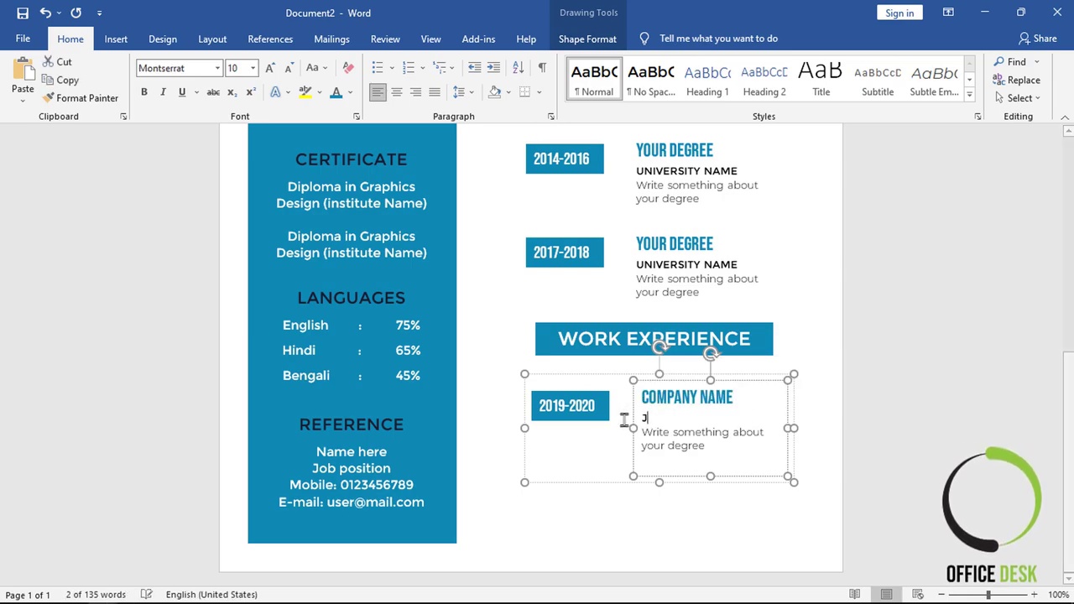
type("ob Position")
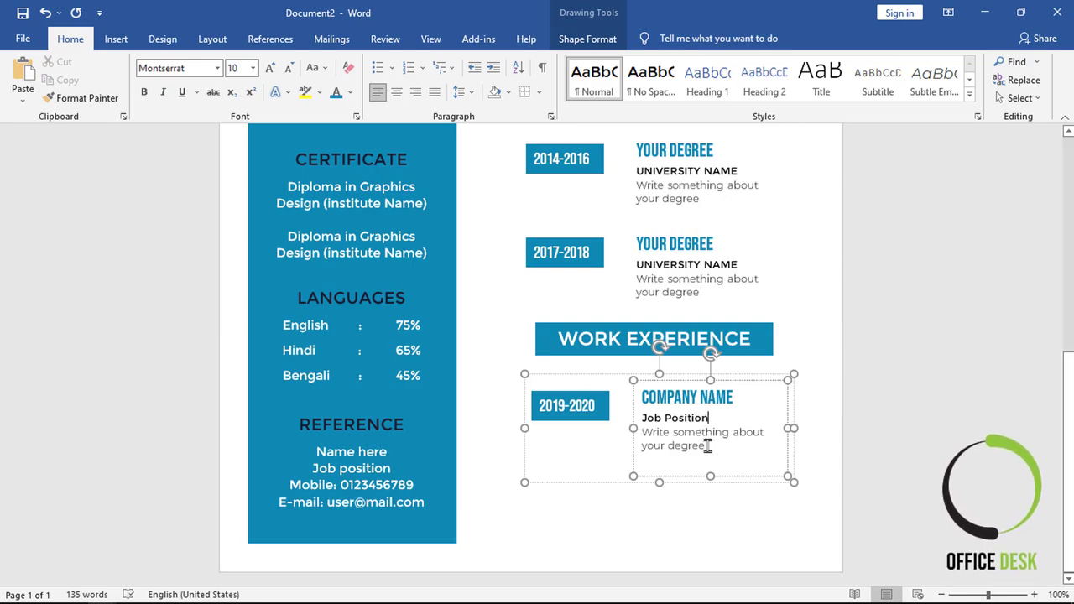
left_click_drag(707, 447, 674, 446)
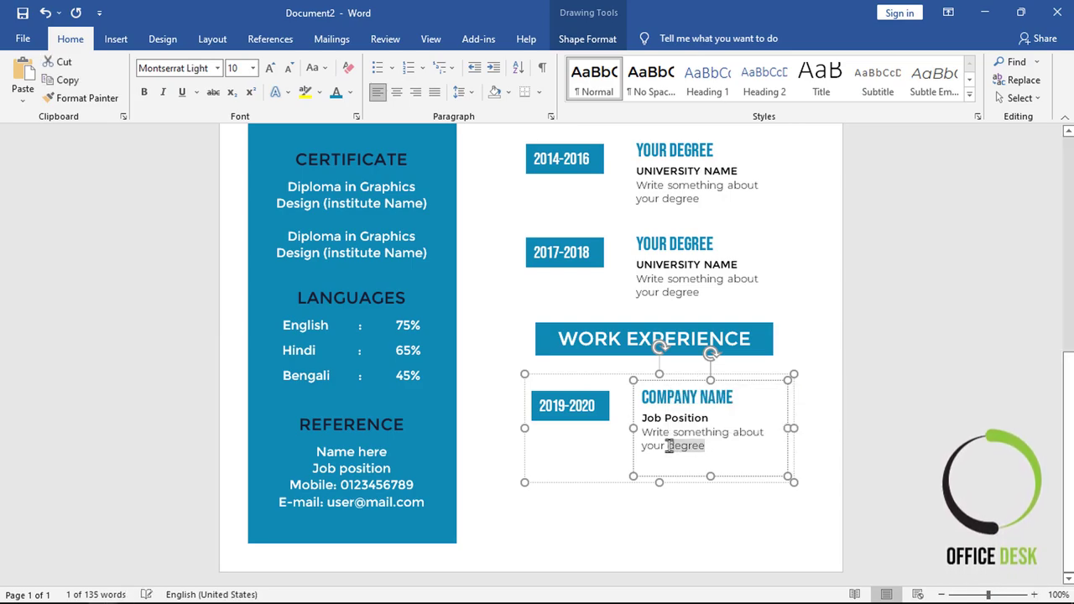
type("Job")
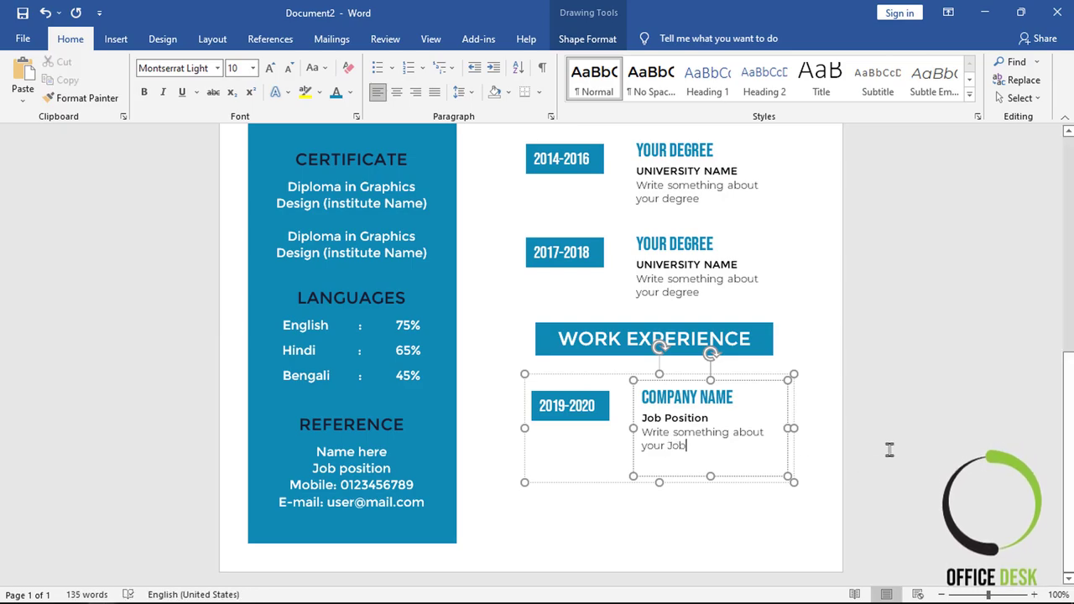
scroll(820, 446, "up", 5)
scroll(820, 446, "down", 5)
left_click(737, 398)
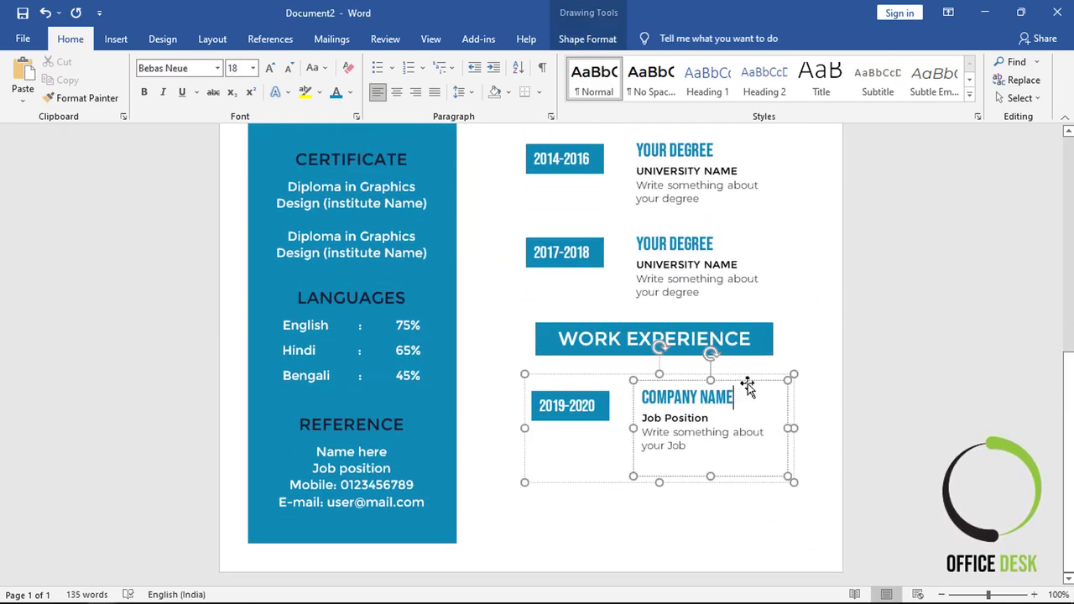
Duplicate the 2019-2020 COMPANY NAME entry and place the copy below the original
left_click(744, 383)
key("ctrl+c")
key("ctrl+v")
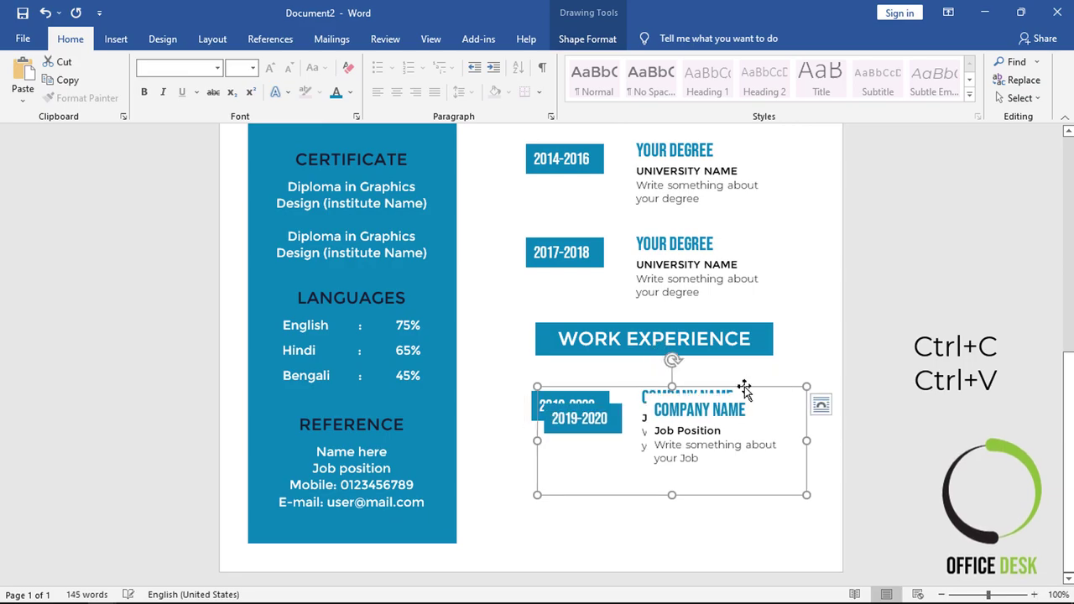
left_click_drag(744, 388, 730, 460)
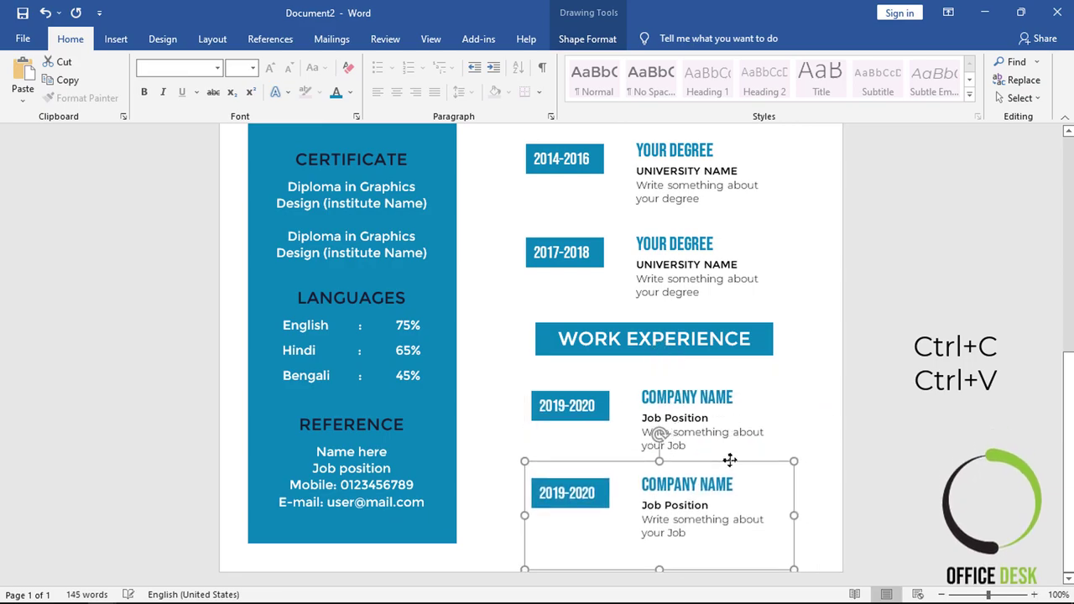
left_click(898, 441)
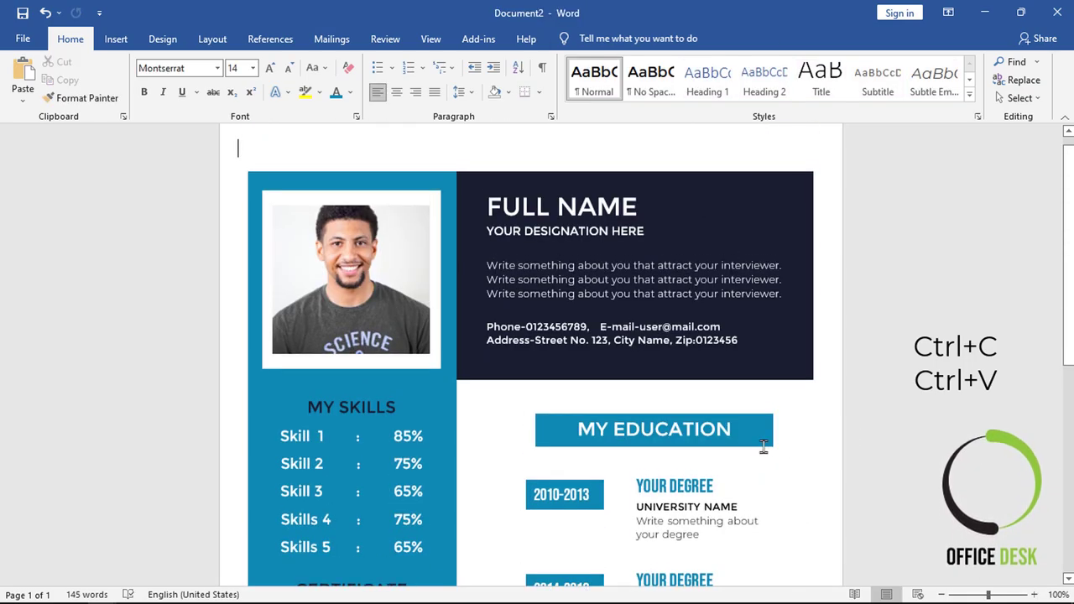
Nudge the three education blocks and the WORK EXPERIENCE heading upward
scroll(709, 434, "down", 5)
left_click(685, 251)
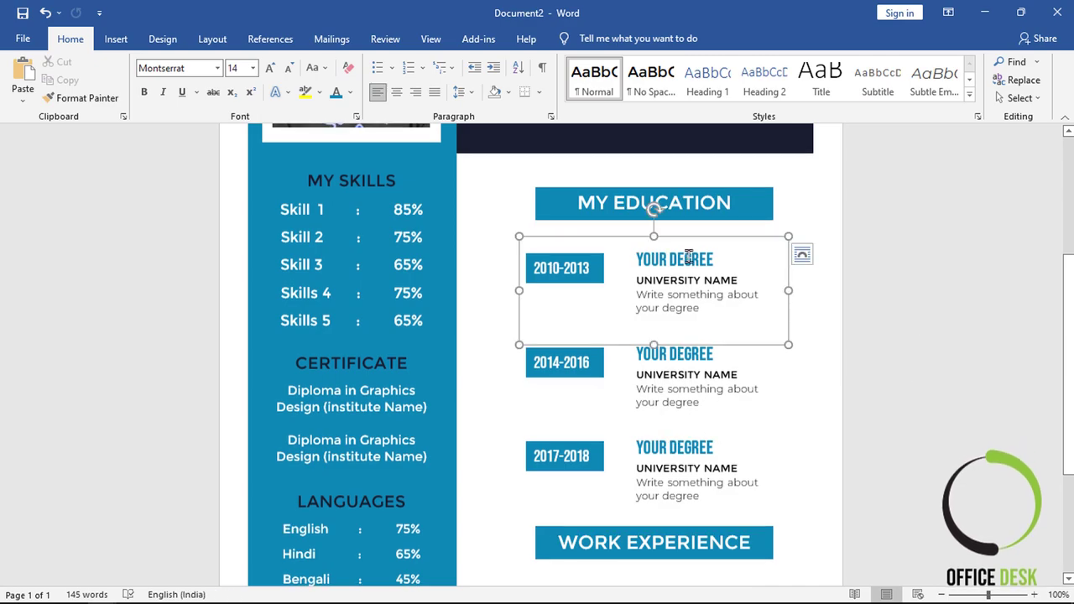
left_click(692, 371, "shift")
left_click(702, 446, "shift")
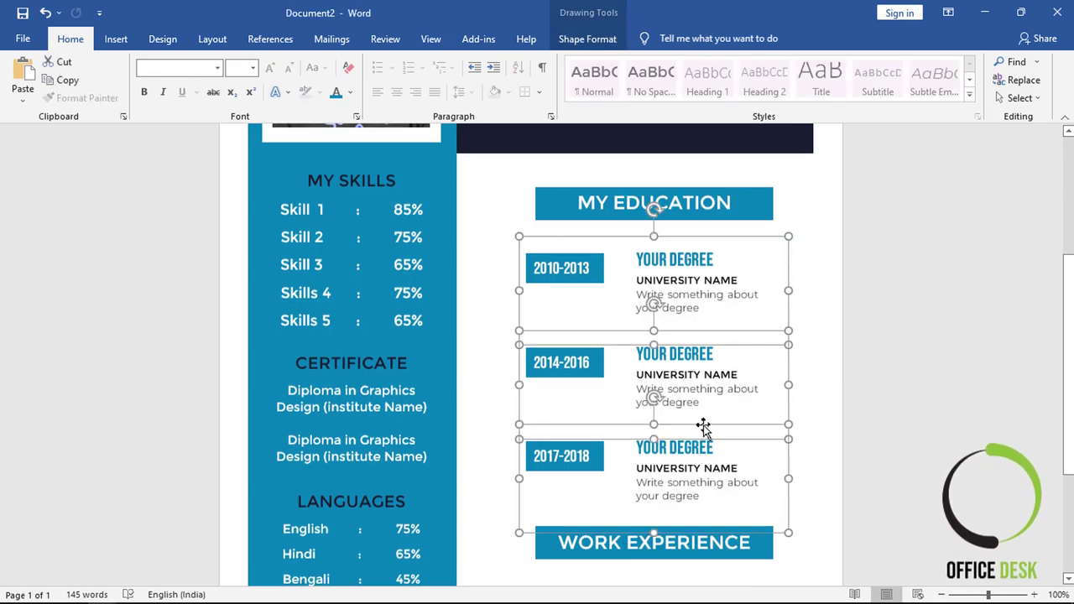
key("Up")
left_click(913, 417)
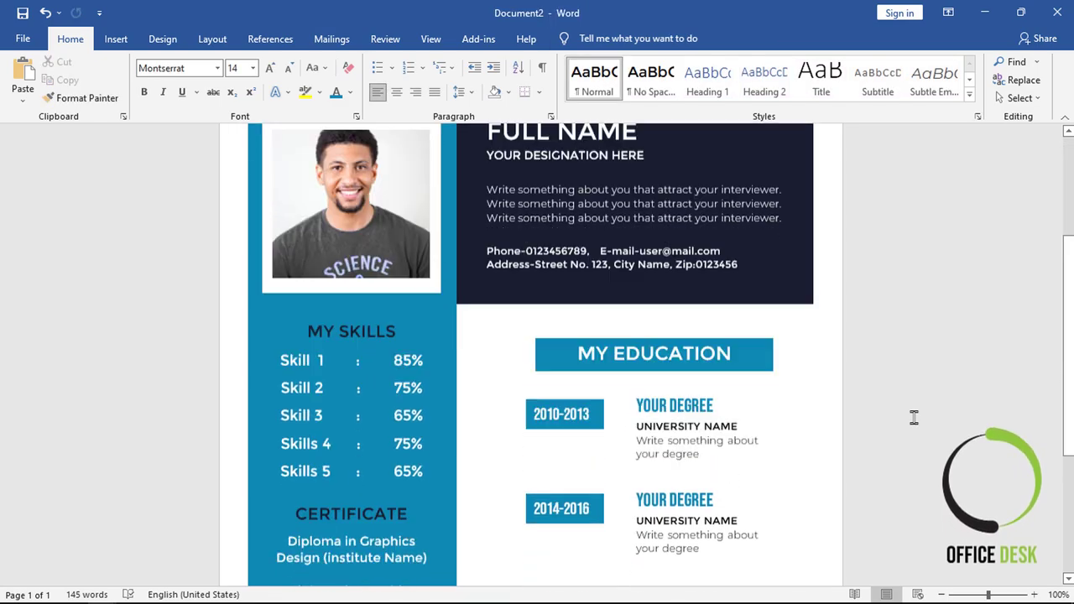
scroll(914, 417, "down", 7)
left_click(729, 324)
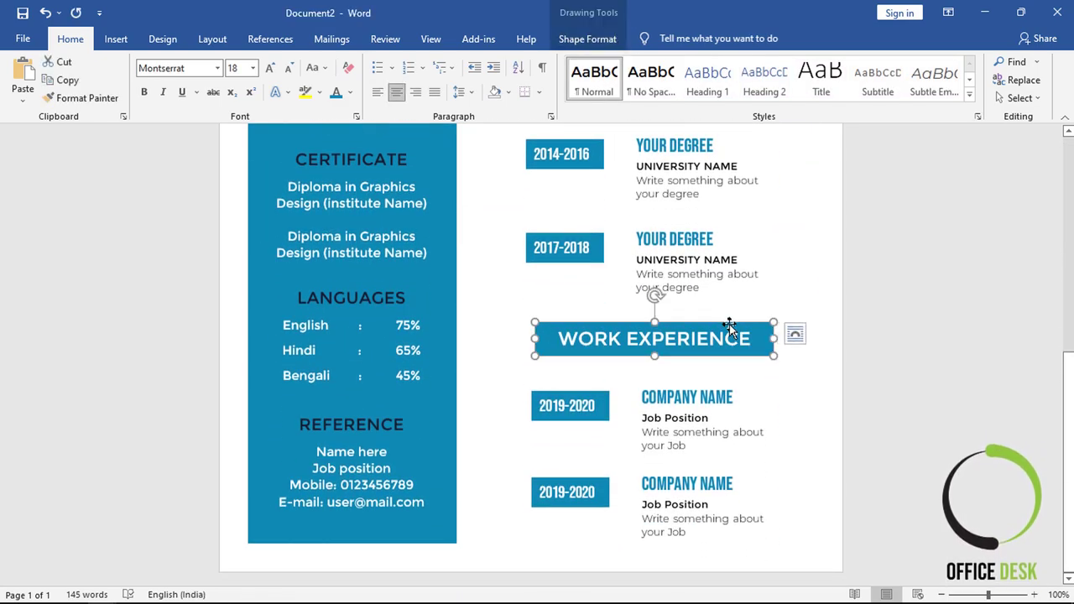
key("Up")
key("Up")
key("Up")
key("Up")
key("Up")
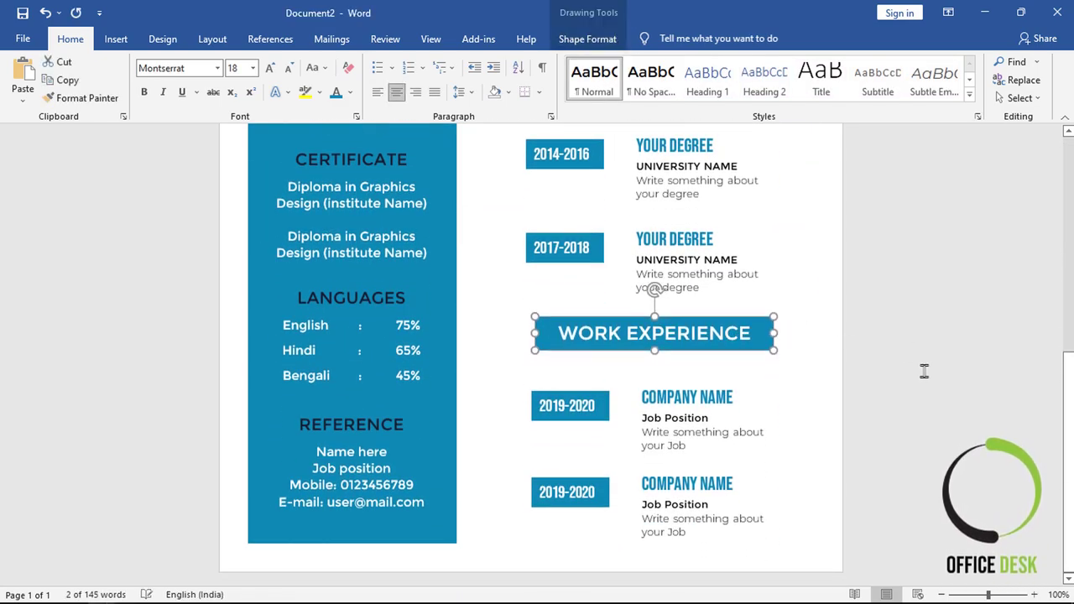
left_click(923, 372)
Move both COMPANY NAME experience entries up slightly
scroll(923, 372, "down", 2)
scroll(924, 371, "down", 3)
scroll(924, 371, "down", 1)
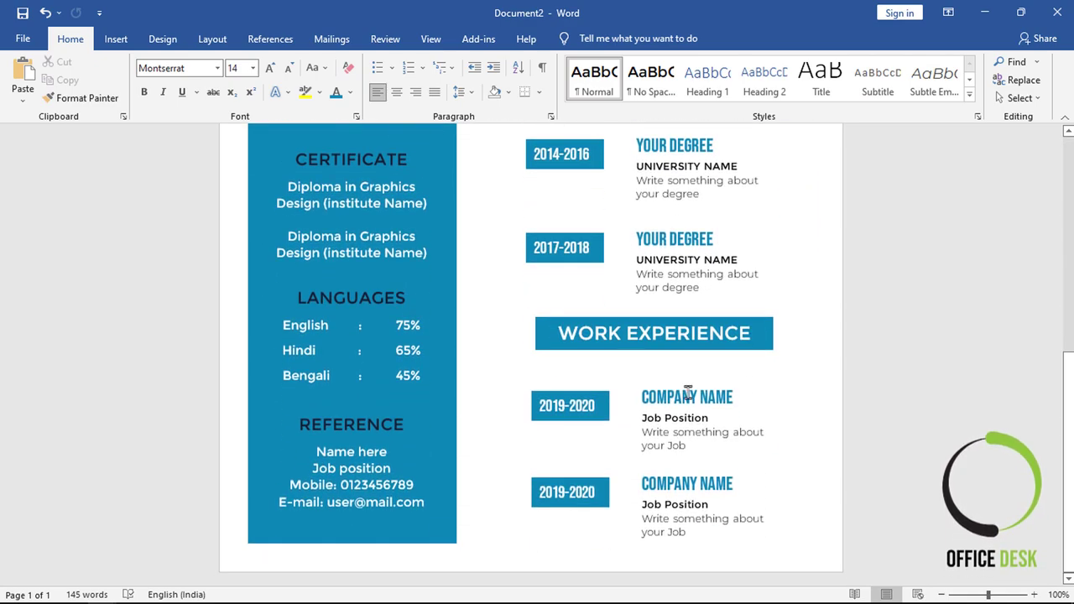
left_click(687, 394)
left_click(682, 487, "shift")
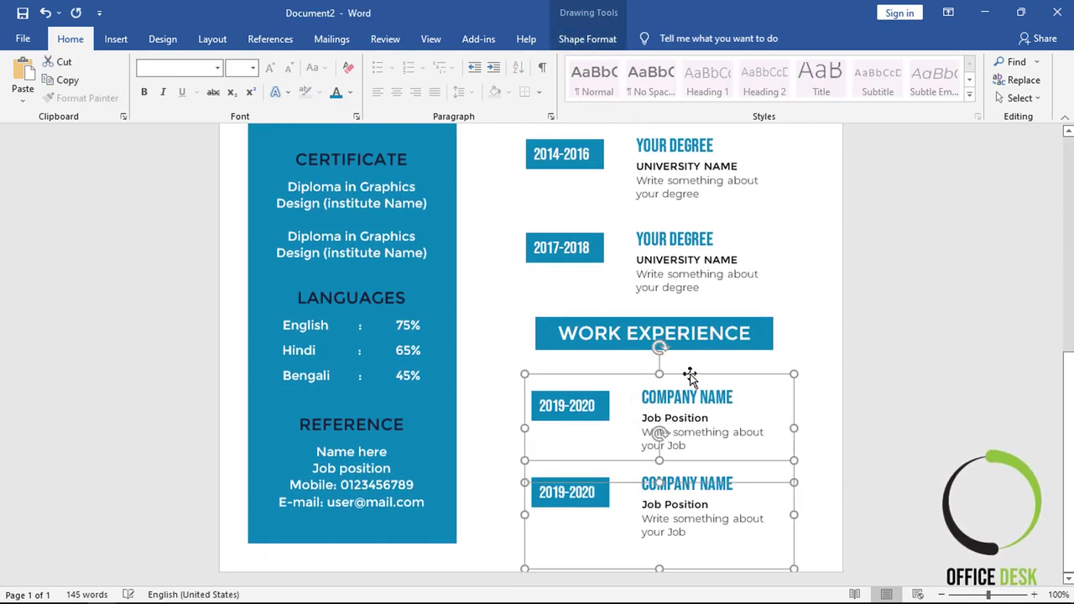
left_click_drag(693, 375, 683, 364)
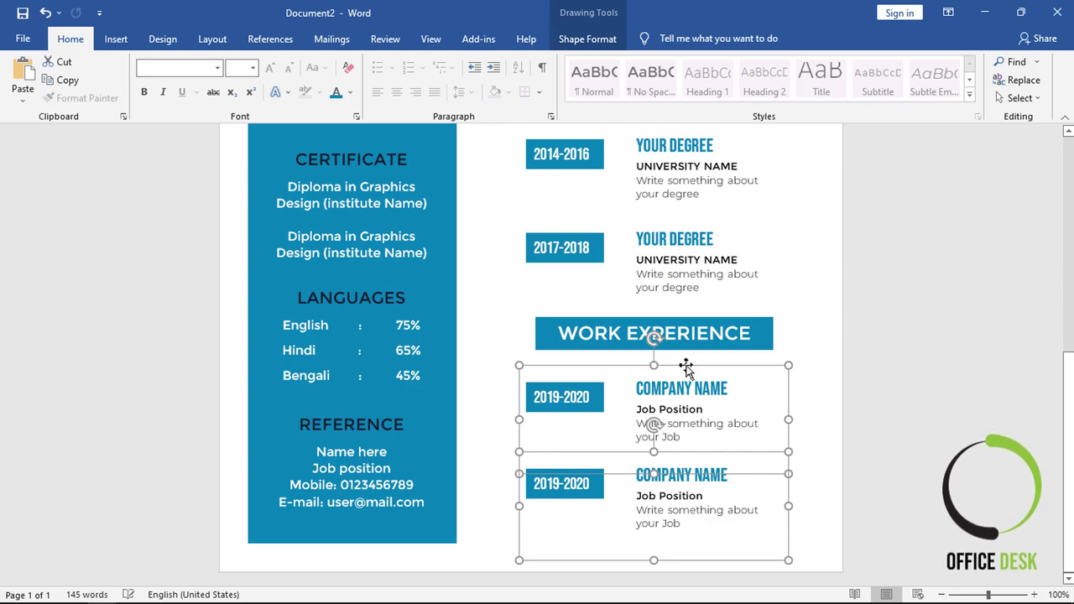
Left-align the experience entries with the 2010-2013, 2014-2016 and 2017-2018 education blocks
left_click(590, 243, "shift")
scroll(590, 242, "up", 2)
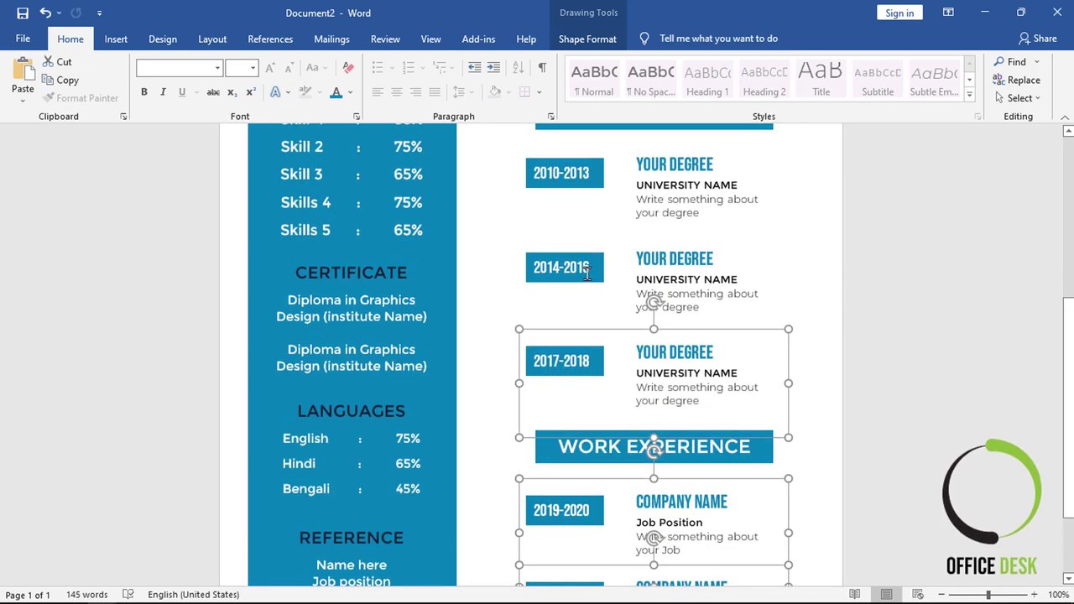
left_click(587, 267, "shift")
left_click(574, 188, "shift")
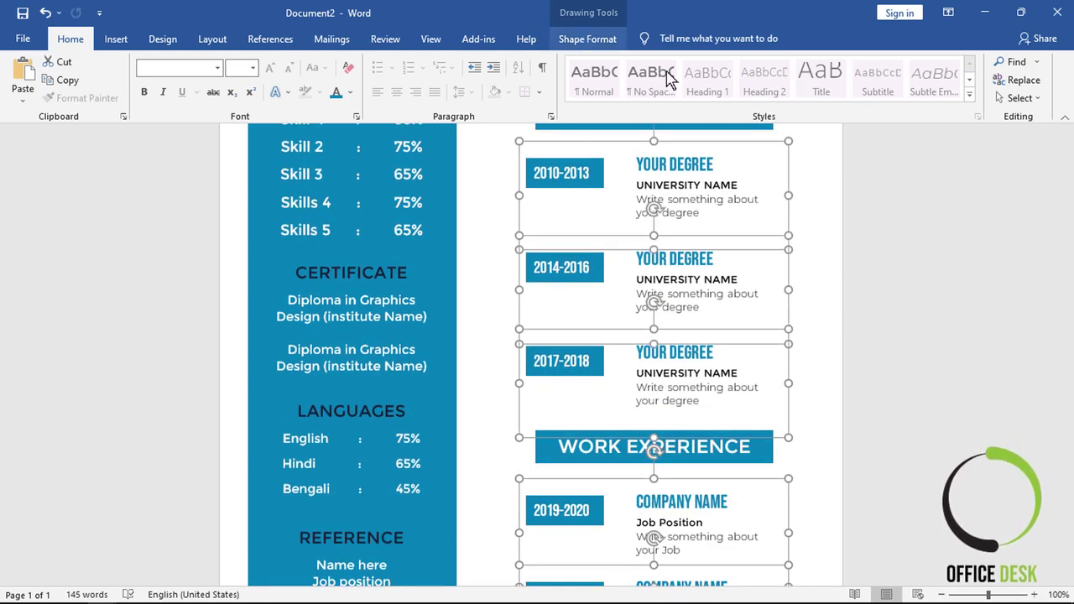
left_click(582, 43)
left_click(771, 99)
left_click(772, 119)
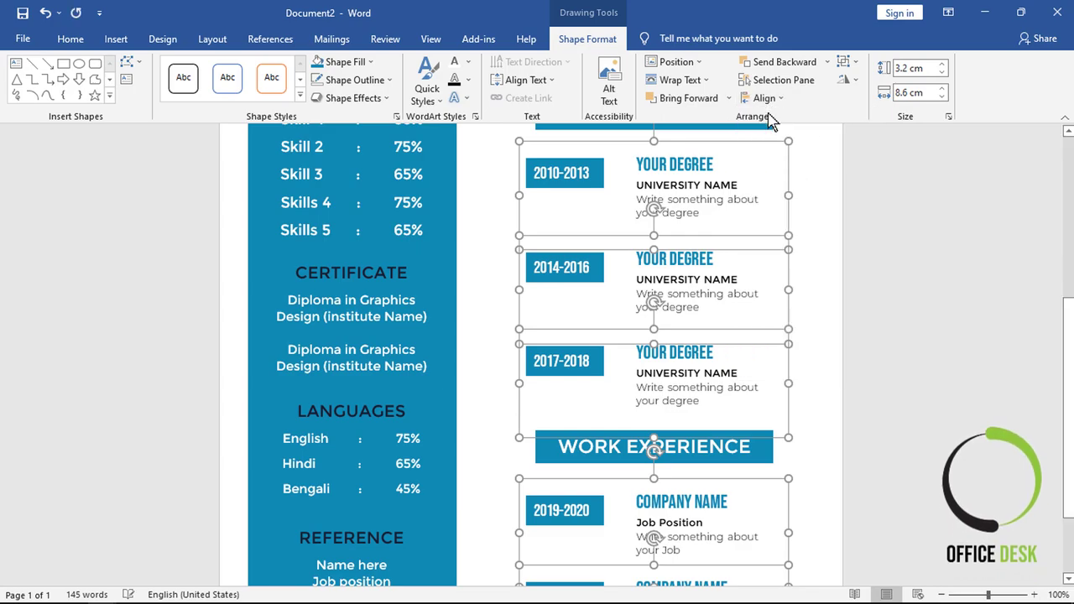
left_click(765, 98)
left_click(776, 115)
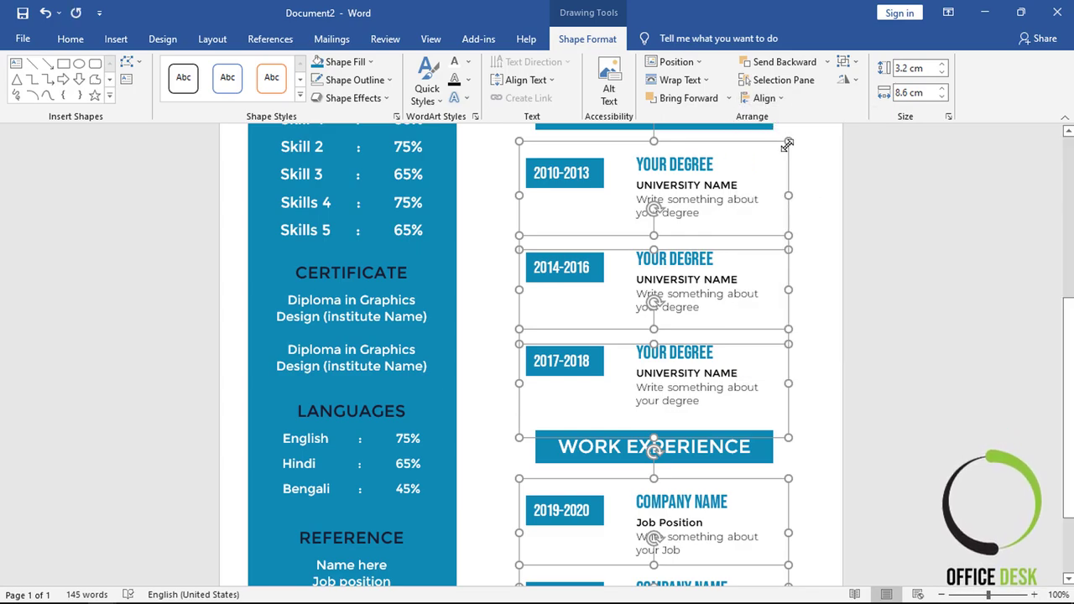
left_click(955, 336)
scroll(693, 403, "down", 3)
scroll(730, 378, "down", 2)
Center-align the MY EDUCATION and WORK EXPERIENCE headings
left_click(730, 373)
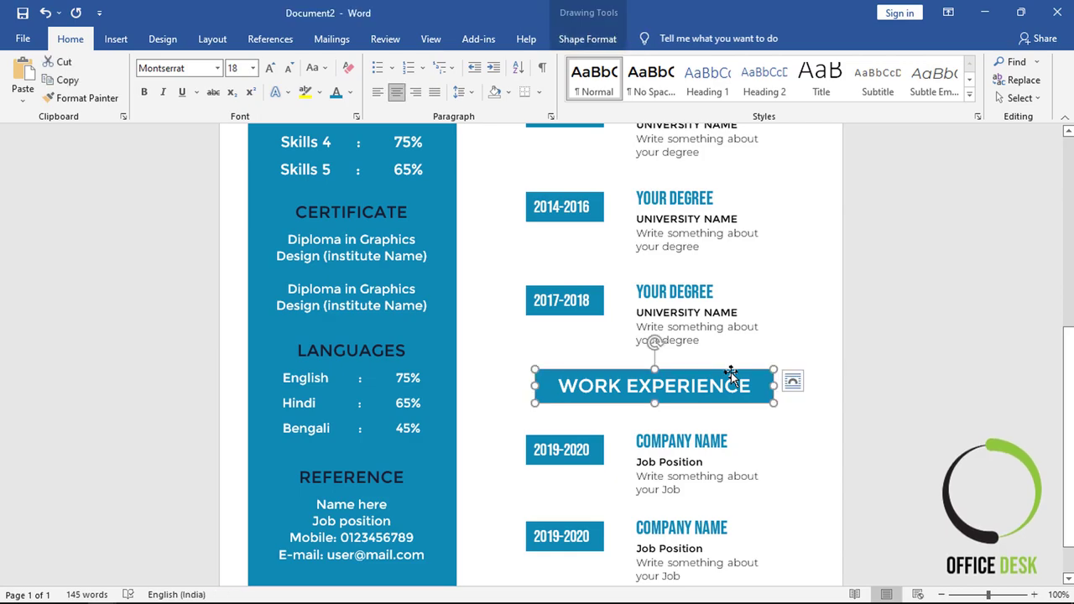
scroll(706, 258, "up", 5)
left_click(701, 273, "shift")
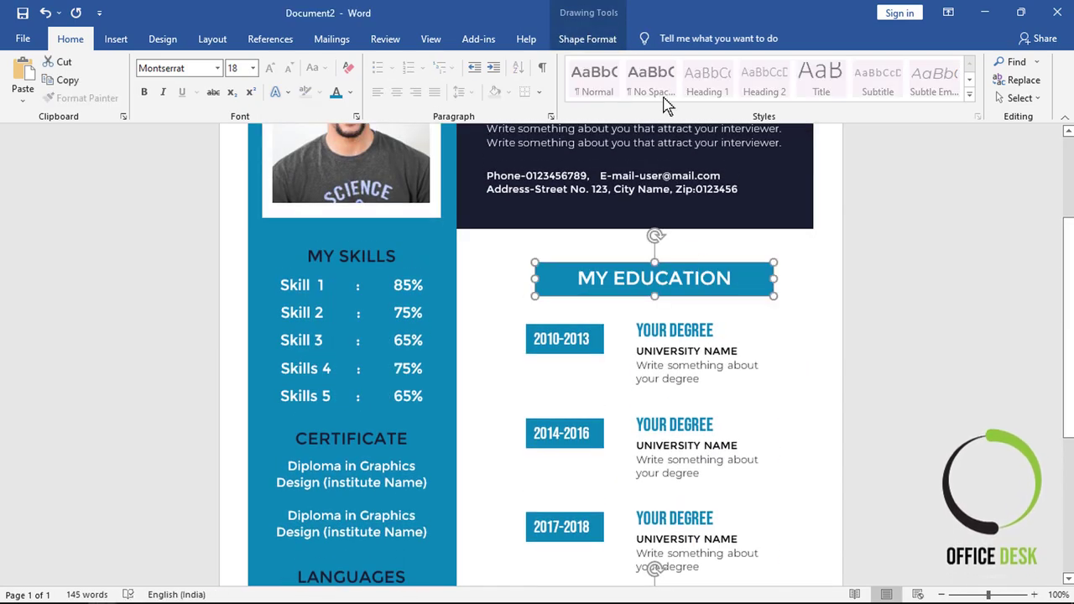
left_click(588, 38)
left_click(764, 98)
left_click(789, 137)
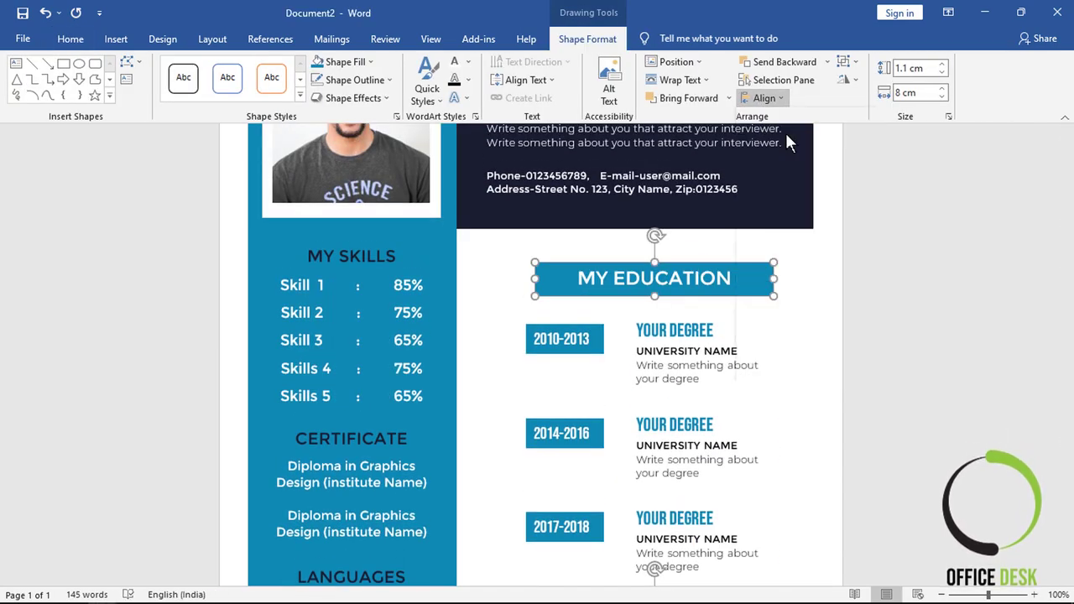
left_click(971, 333)
scroll(986, 352, "down", 2)
scroll(986, 353, "down", 4)
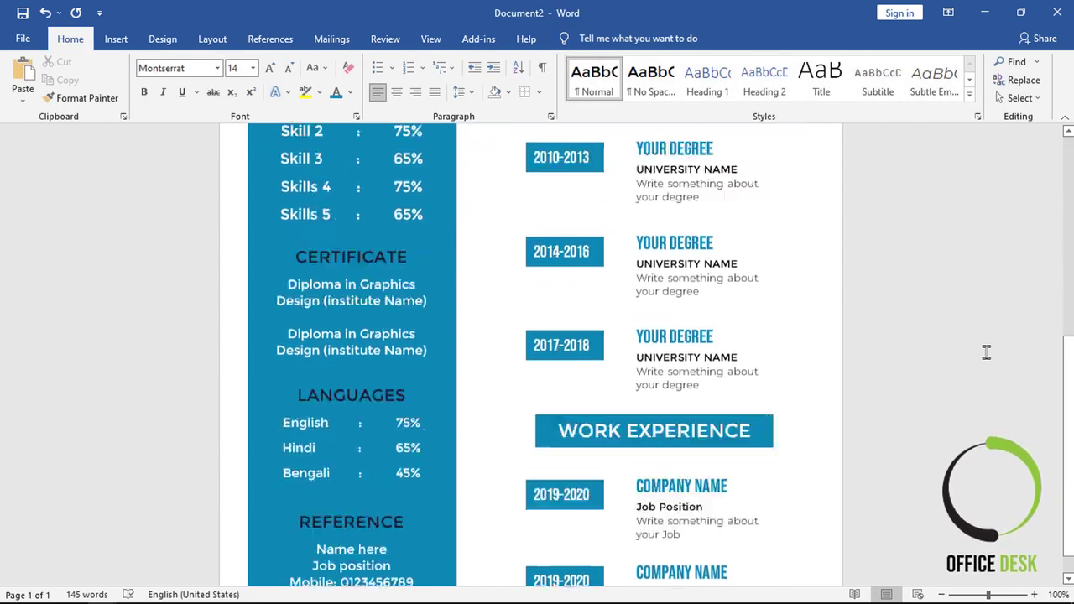
scroll(986, 353, "down", 2)
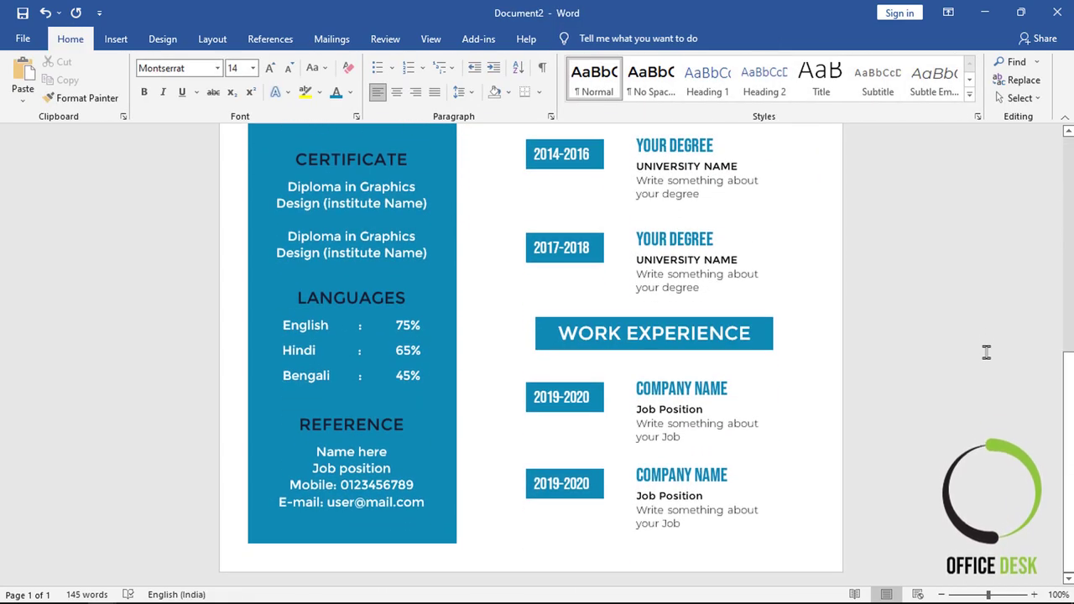
scroll(987, 353, "up", 1)
scroll(987, 353, "up", 2)
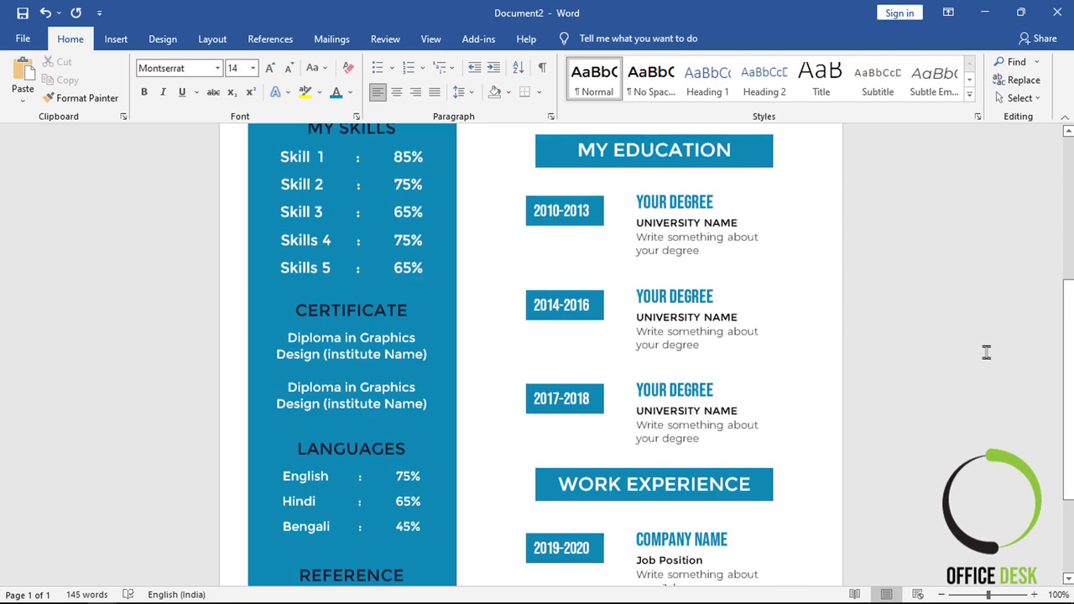
scroll(986, 352, "up", 2)
scroll(987, 353, "up", 1)
scroll(987, 353, "up", 2)
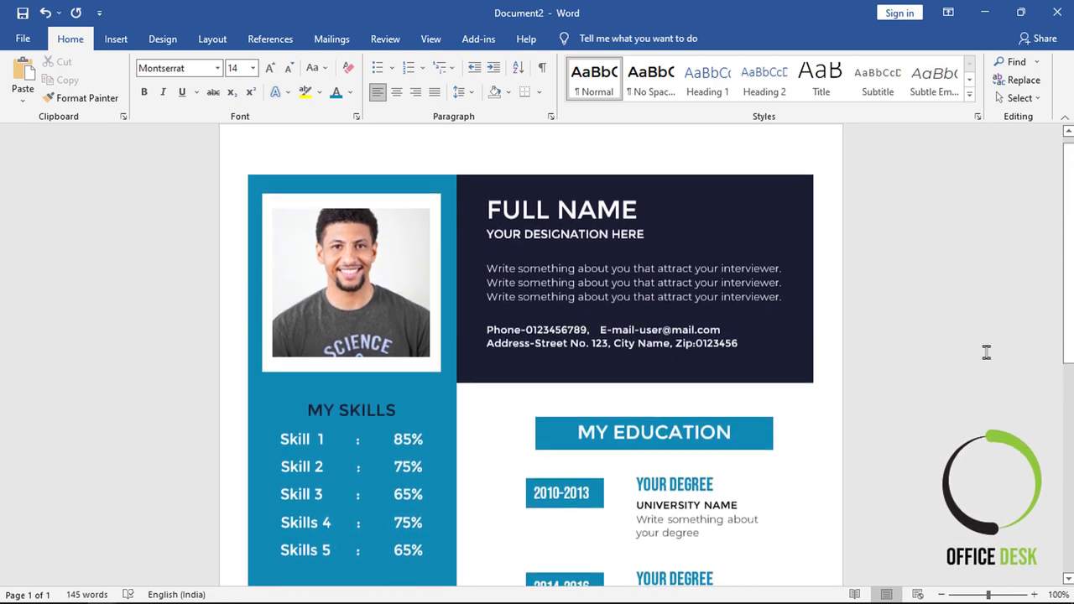
Draw a tall narrow rectangle at the top right of the page
left_click(116, 39)
left_click(212, 63)
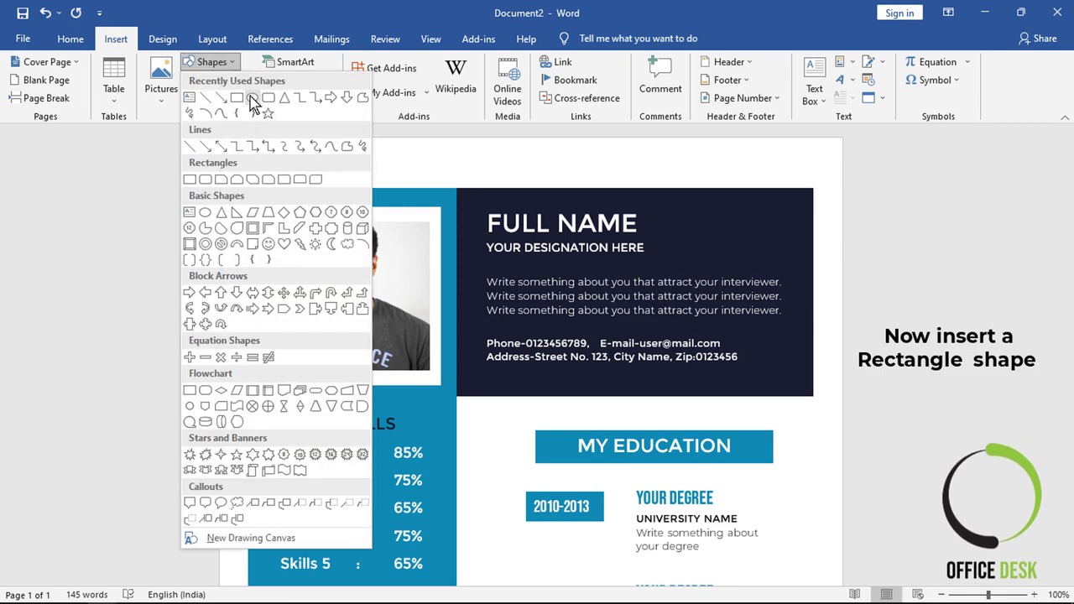
left_click(233, 100)
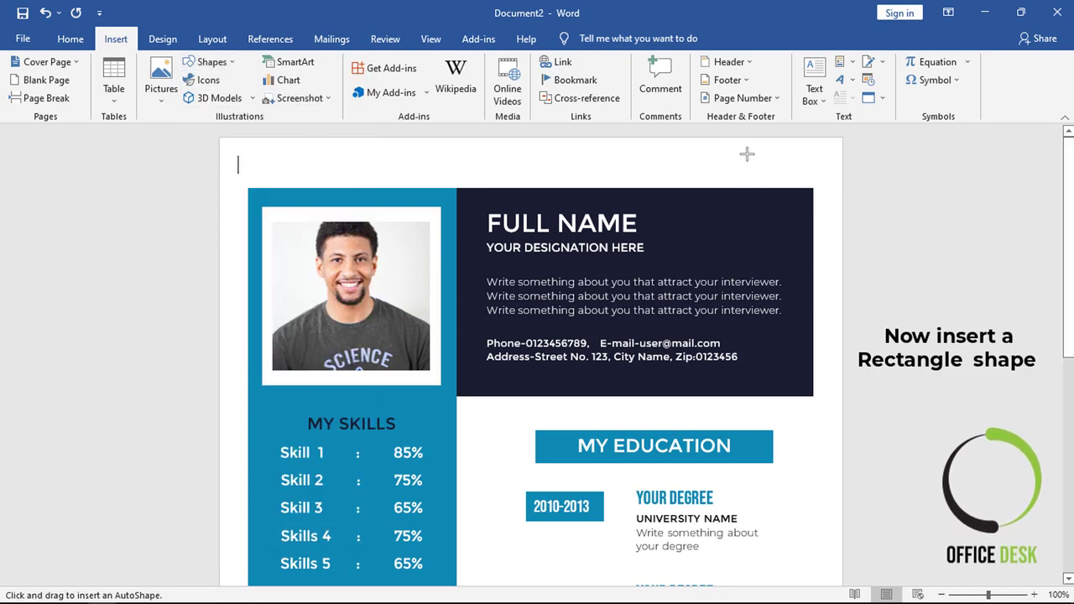
left_click_drag(739, 138, 764, 241)
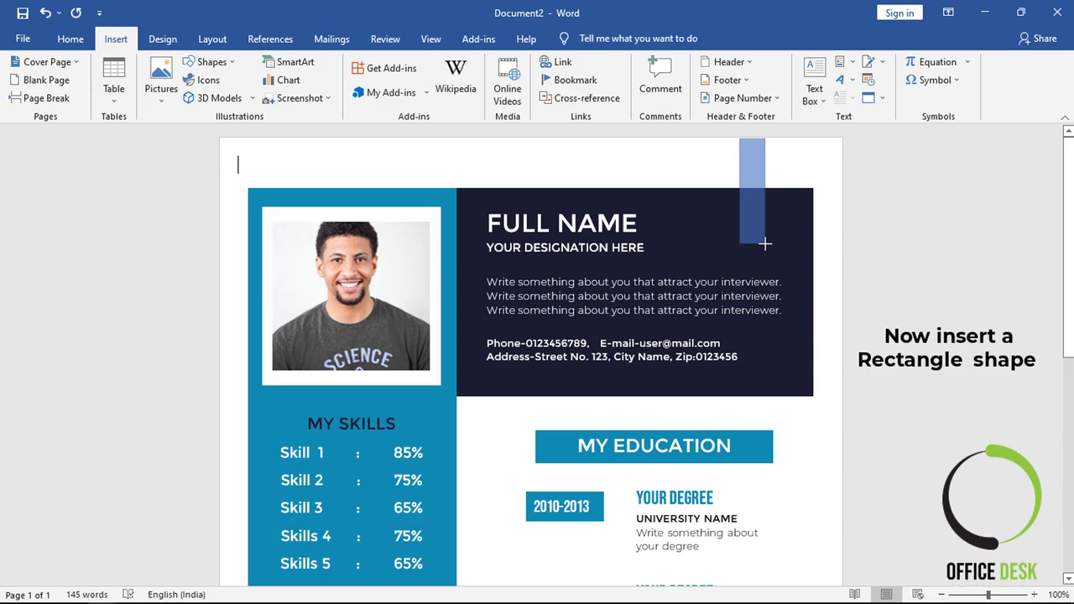
left_click_drag(749, 178, 765, 178)
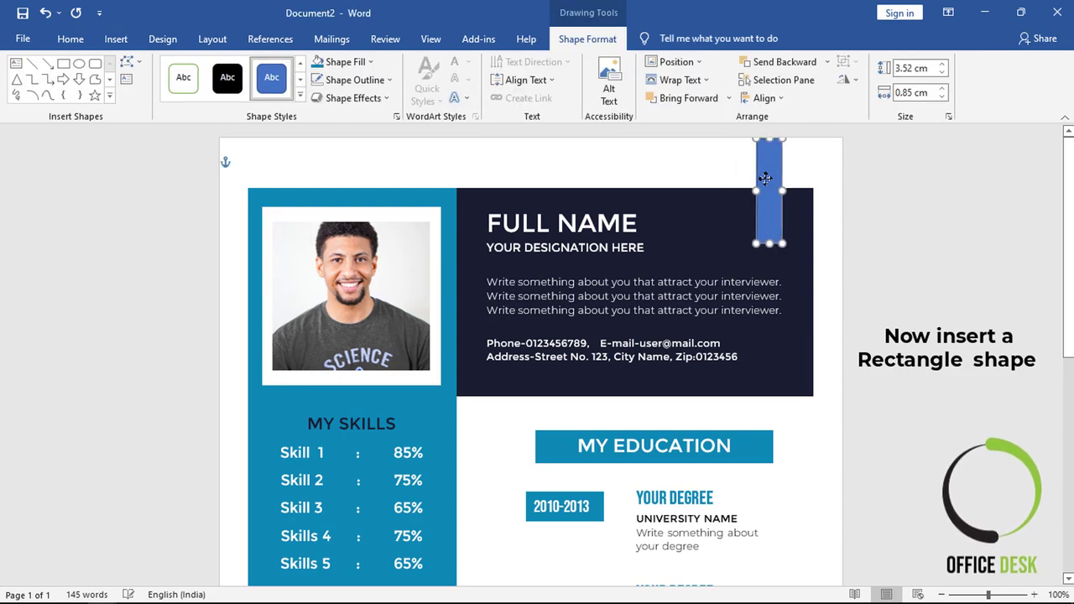
Fill the rectangle with the recent blue and remove its outline
left_click(370, 62)
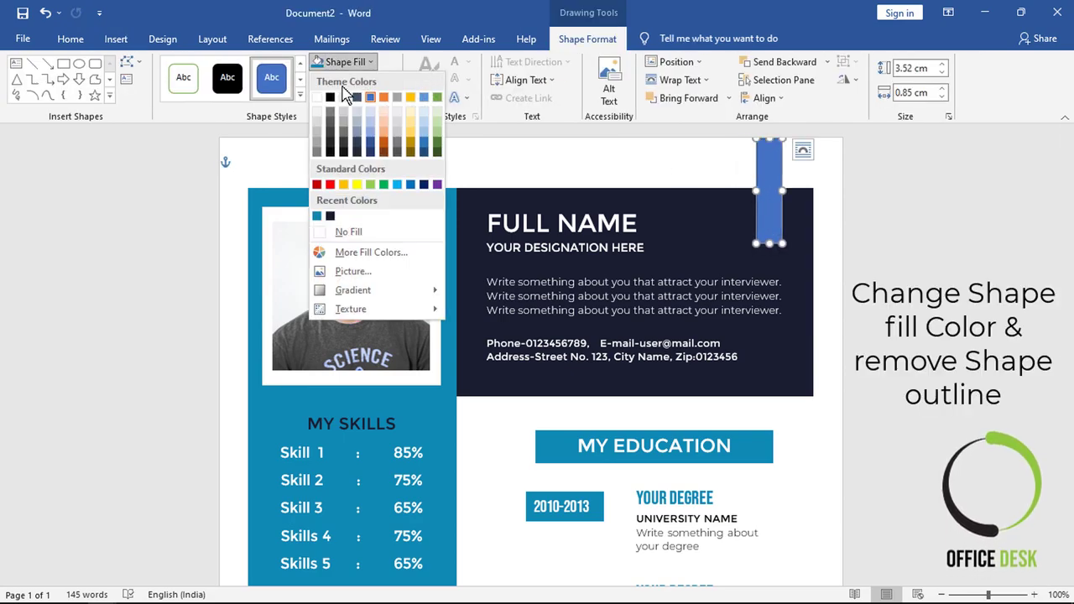
left_click(318, 216)
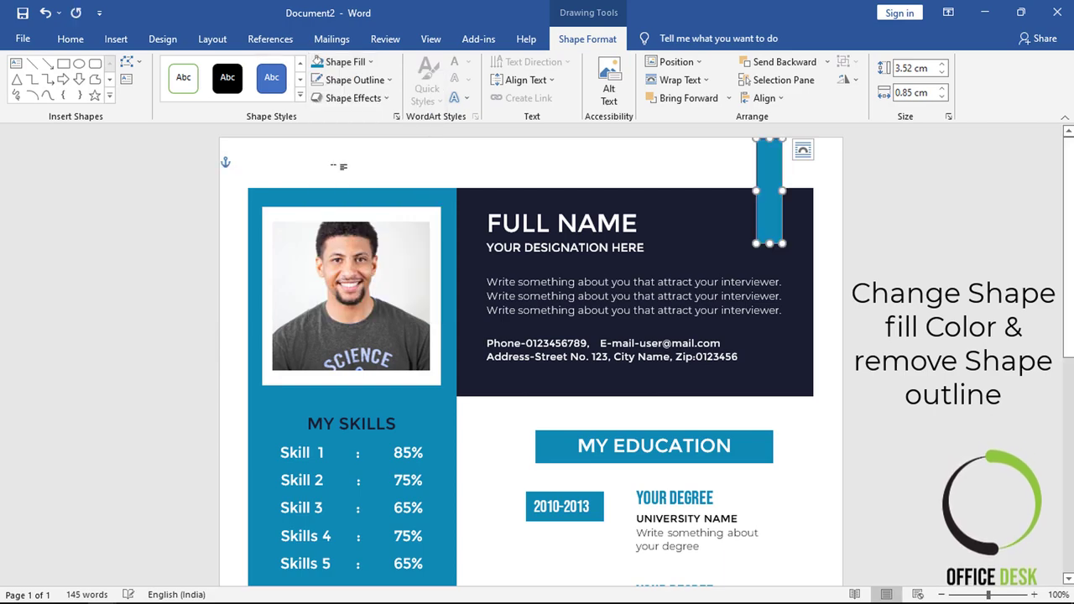
left_click(352, 80)
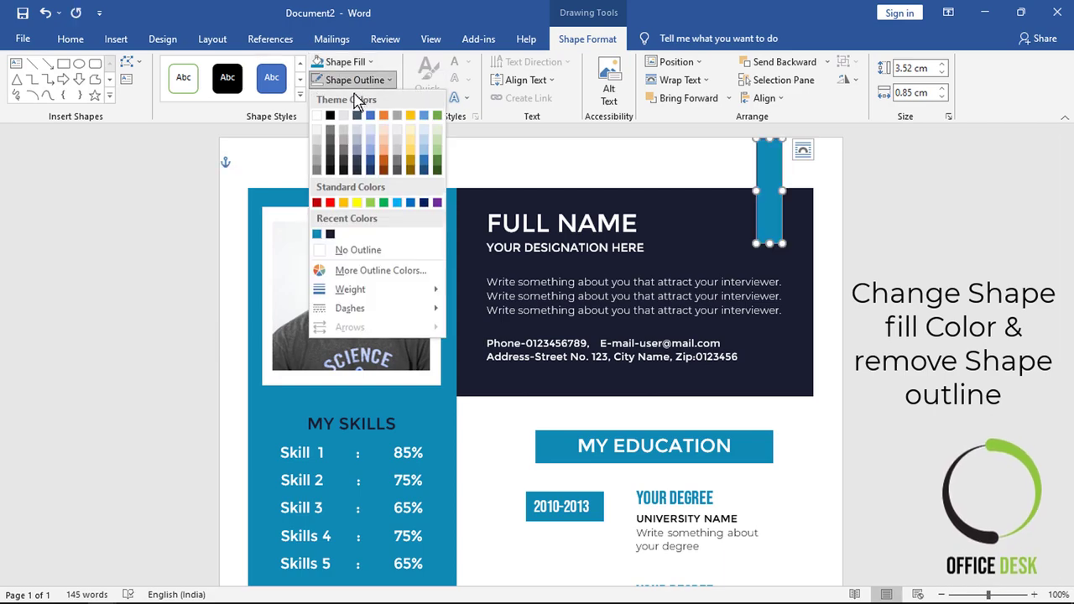
left_click(351, 248)
left_click(894, 260)
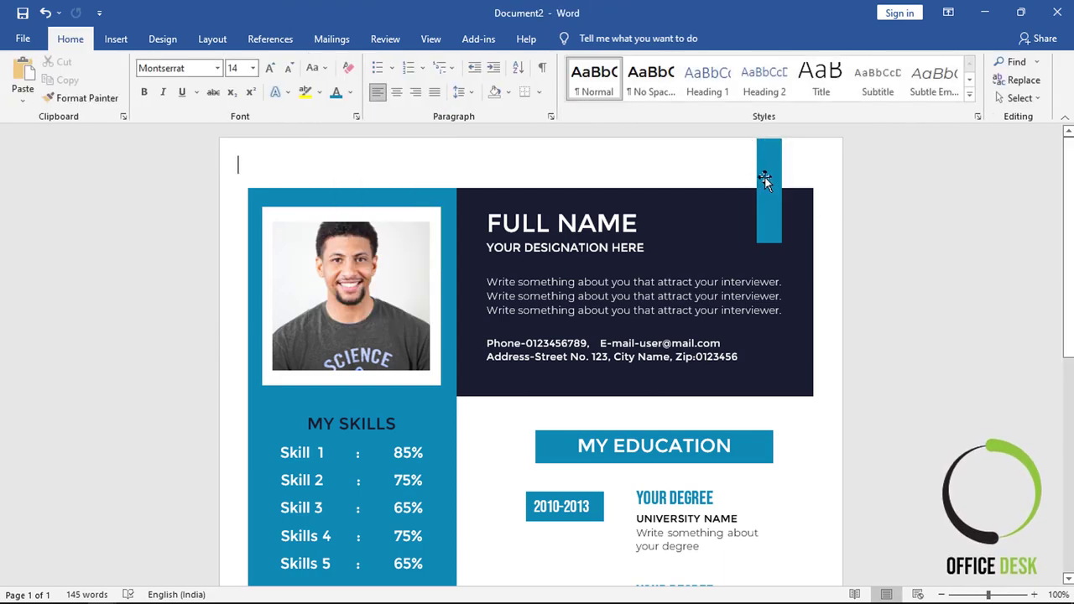
left_click(765, 176)
left_click(931, 231)
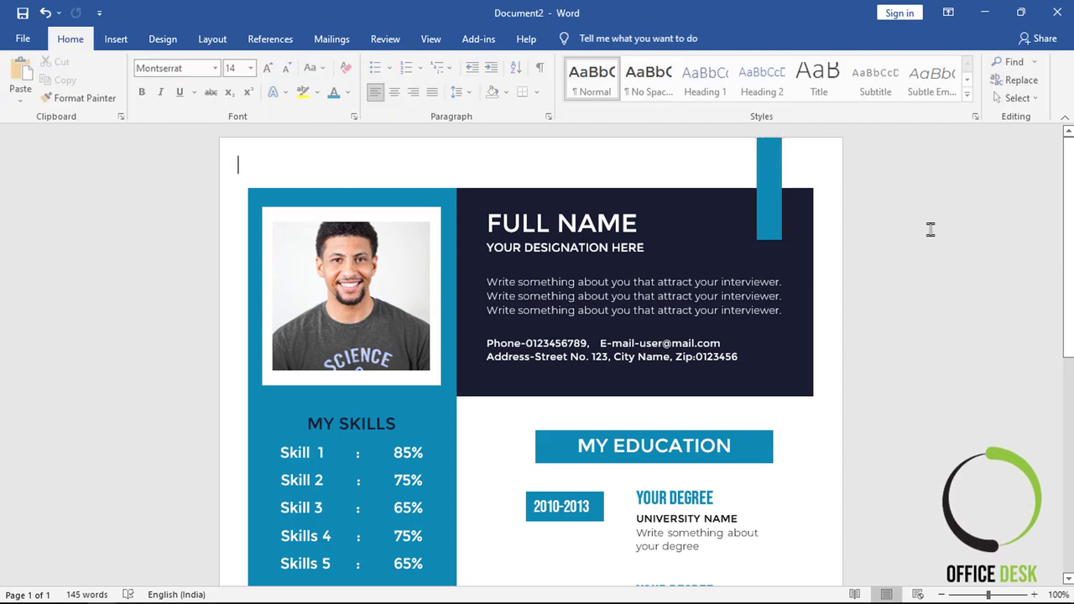
left_click(128, 47)
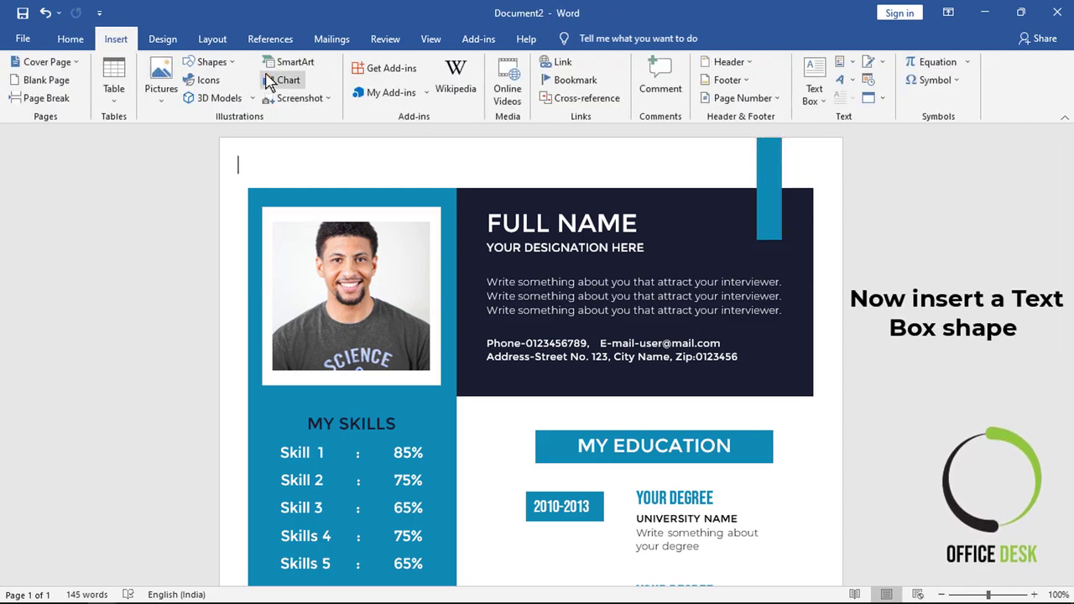
Add a text box reading Resume and change it to UPPERCASE
left_click(210, 62)
left_click(189, 212)
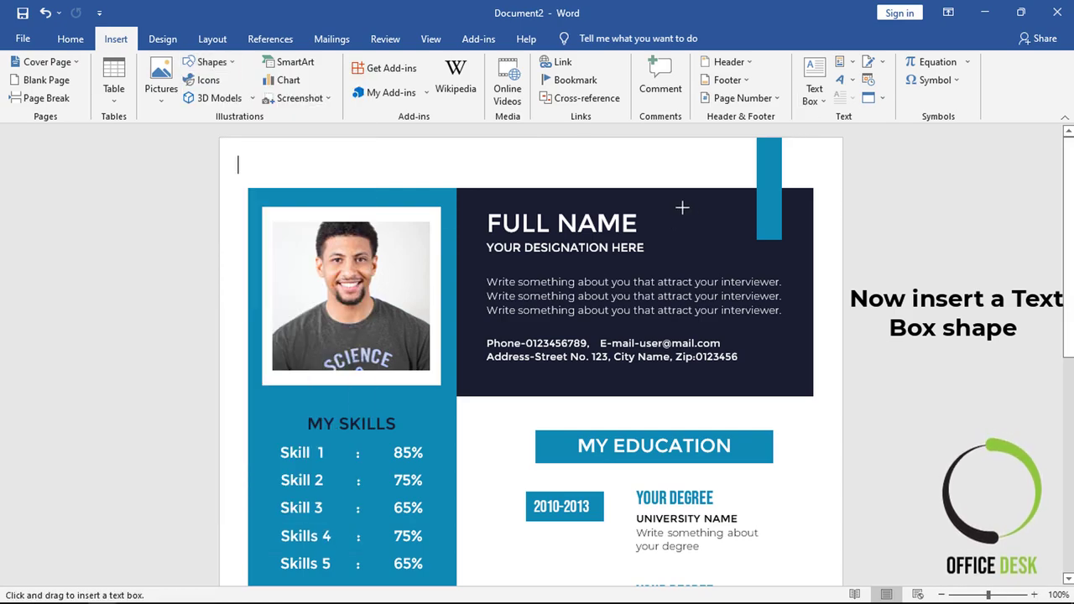
left_click_drag(669, 215, 758, 247)
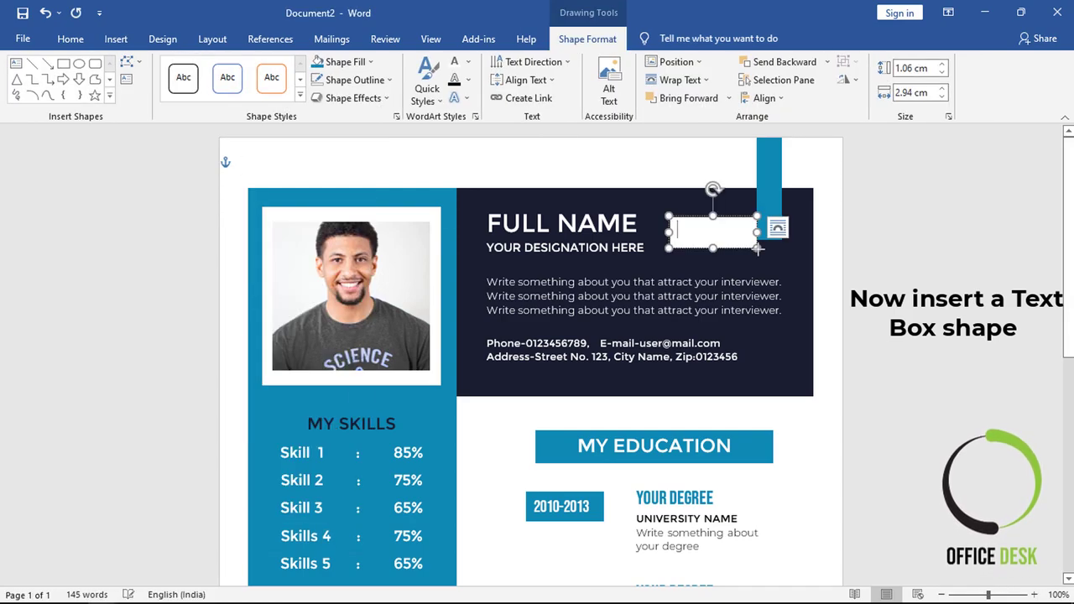
type("REsume")
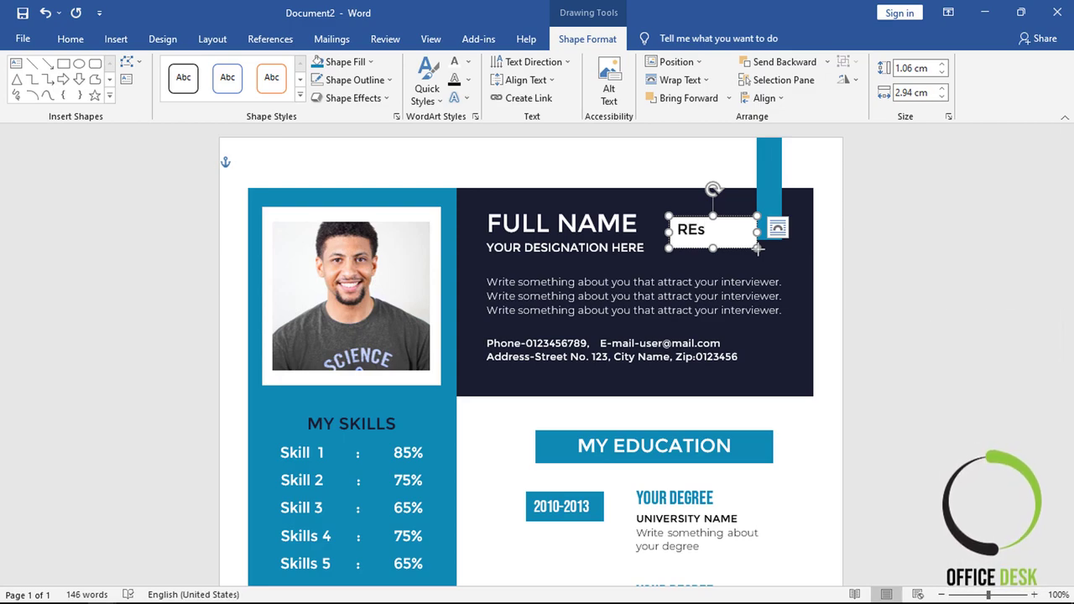
double_click(720, 227)
left_click(74, 40)
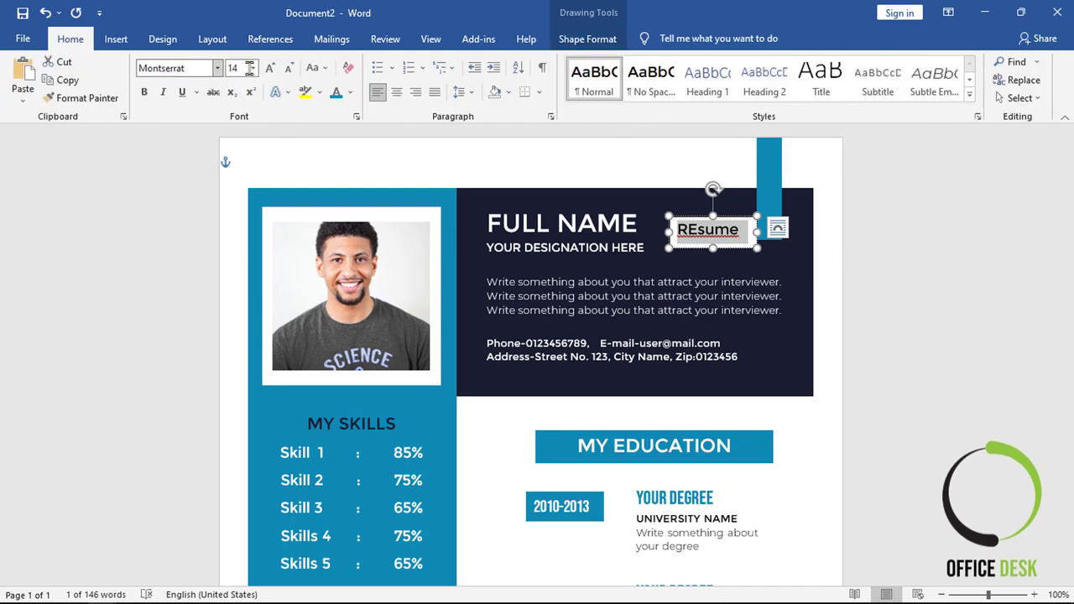
left_click(319, 69)
left_click(335, 128)
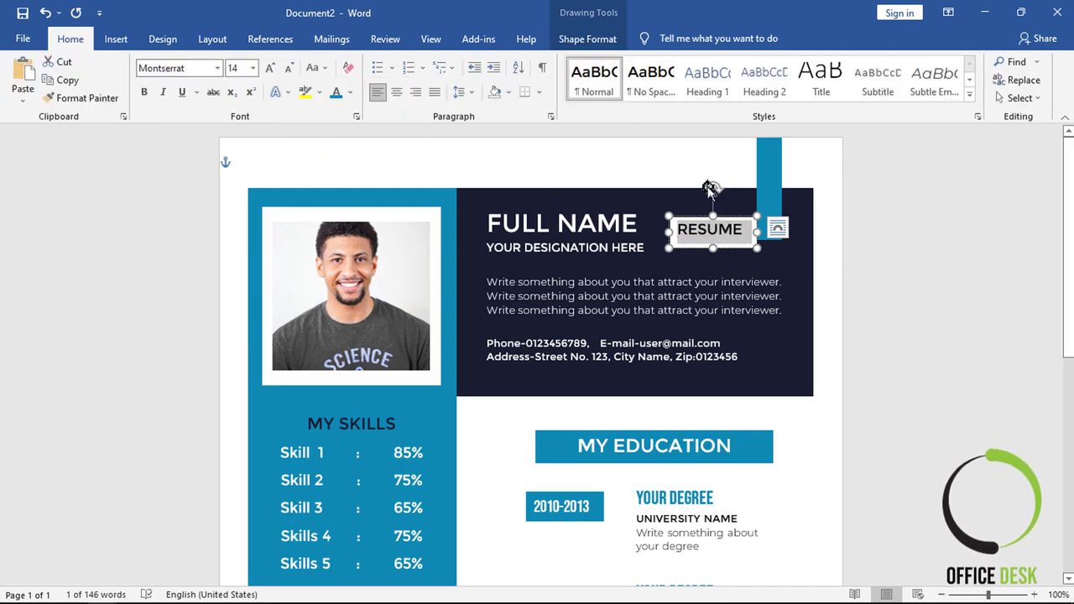
Rotate RESUME vertical onto the blue bar with no fill, no outline and white text
left_click_drag(712, 191, 699, 195)
mouse_move(672, 227)
left_mouse_down()
mouse_move(756, 208)
mouse_move(788, 183)
left_mouse_up()
left_click(586, 38)
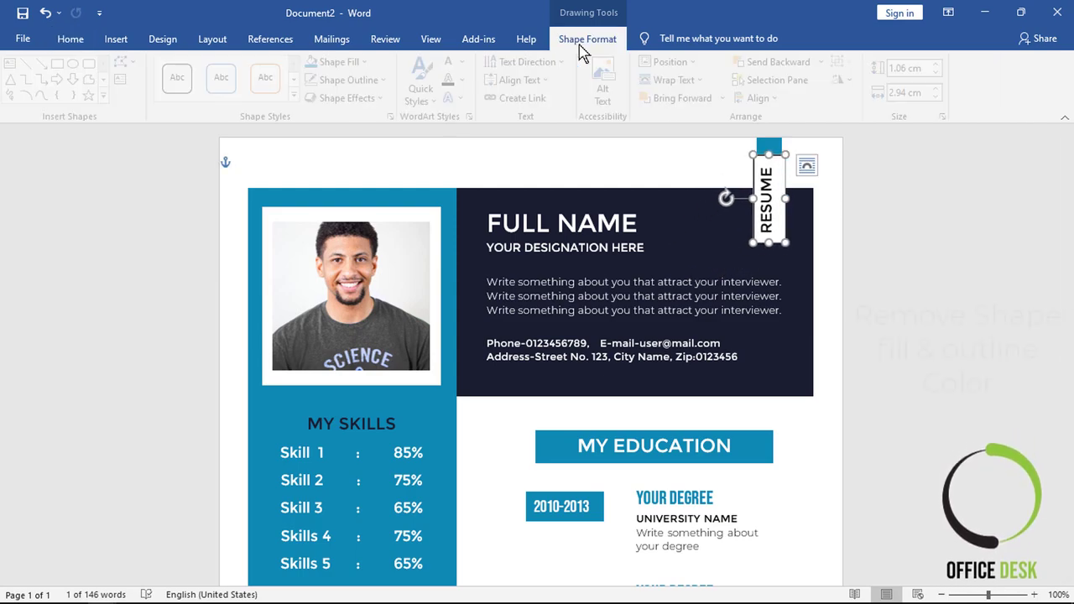
left_click(369, 63)
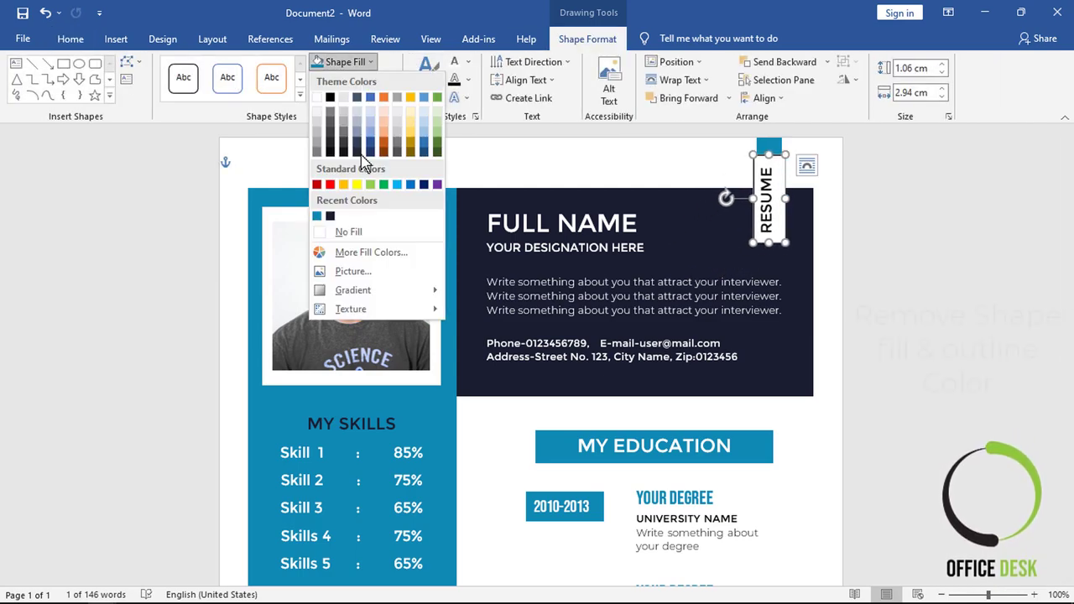
left_click(349, 233)
left_click(350, 79)
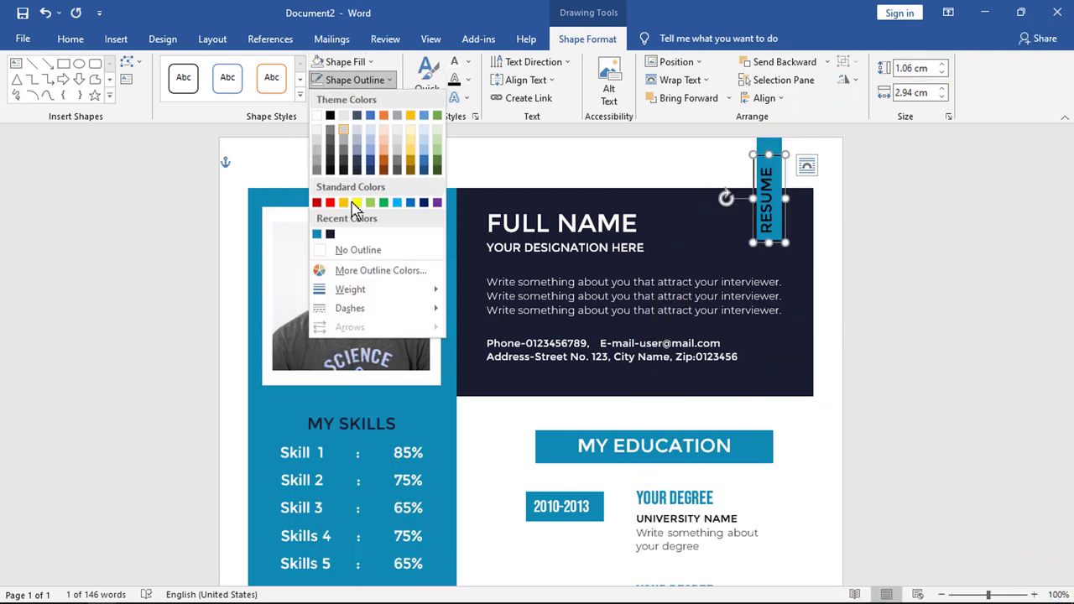
left_click(353, 249)
left_click(454, 67)
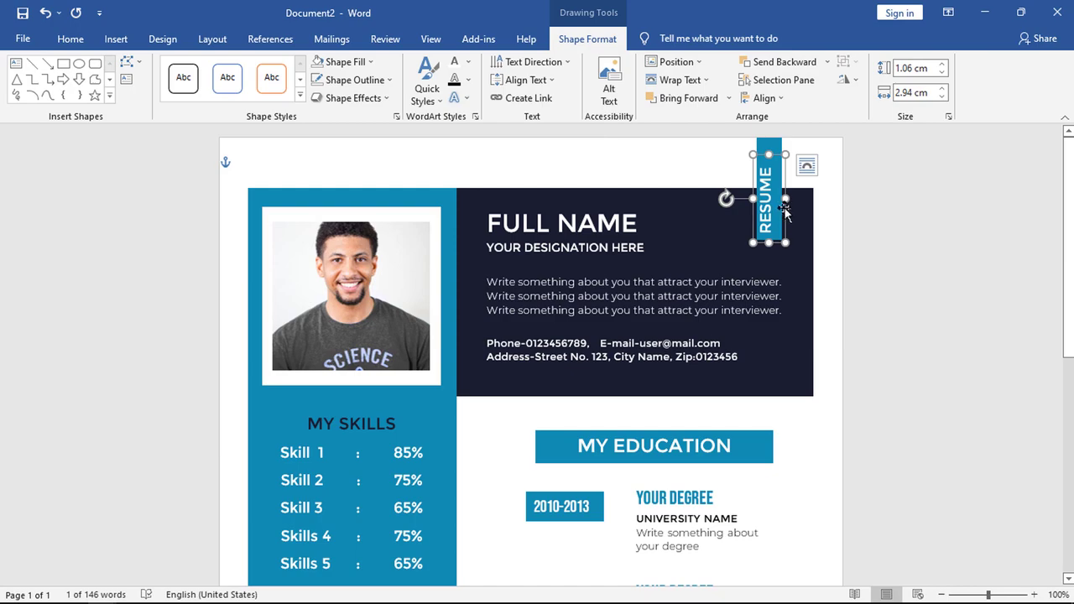
left_click_drag(785, 212, 788, 211)
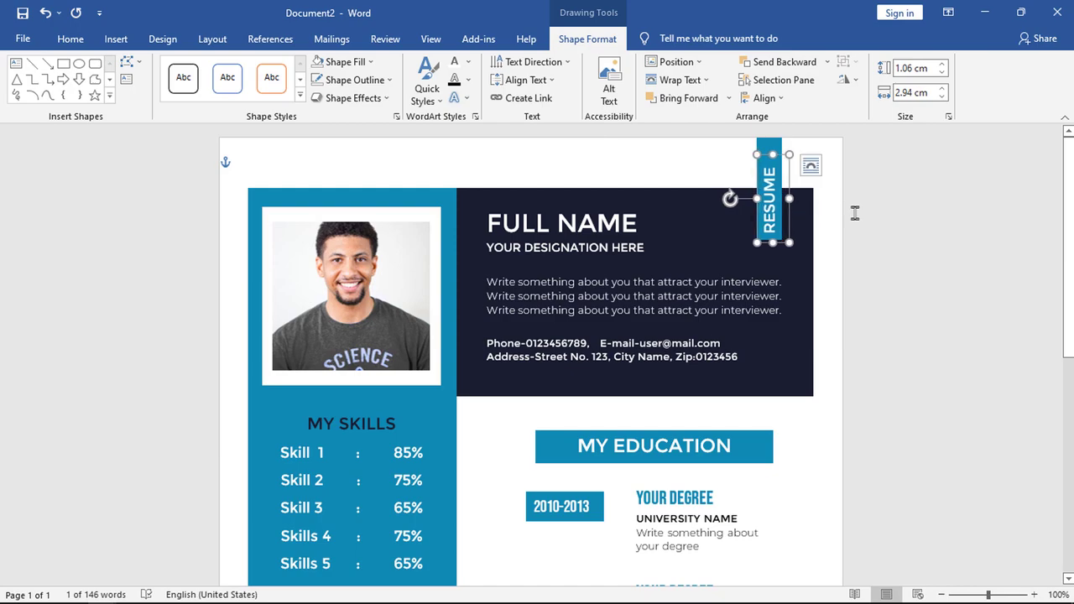
key("Up")
left_click(885, 225)
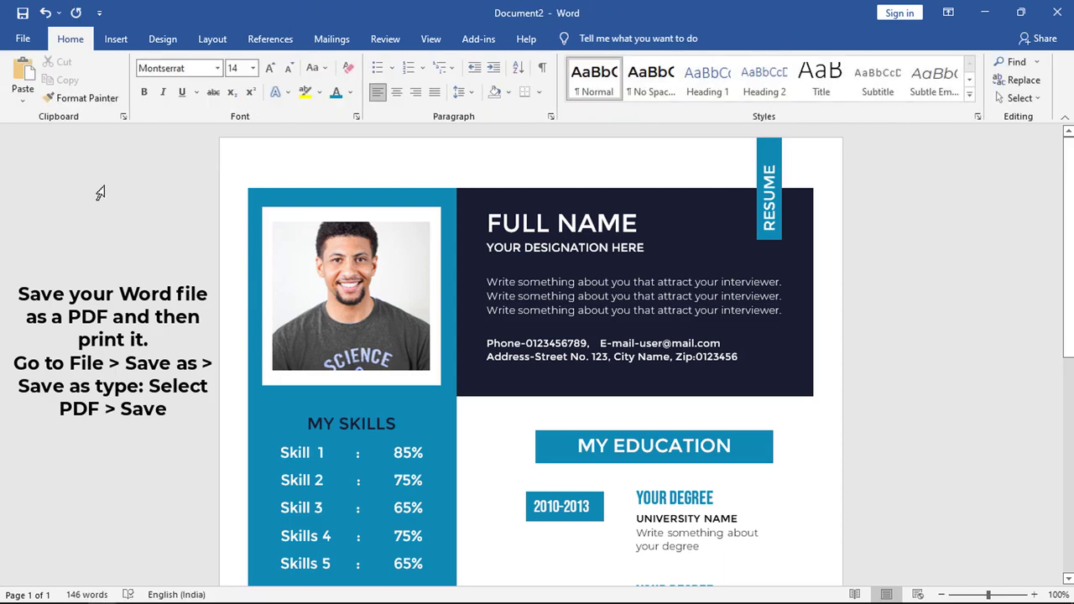
Open the Save As dialog for Doc2 and choose PDF as the file type
left_click(22, 39)
left_click(42, 250)
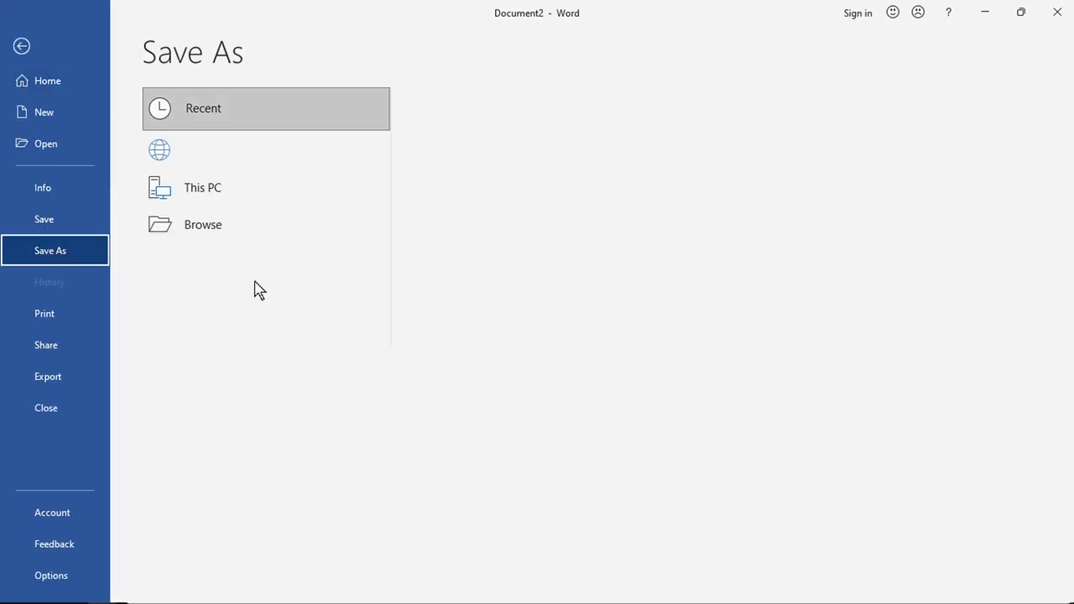
left_click(268, 273)
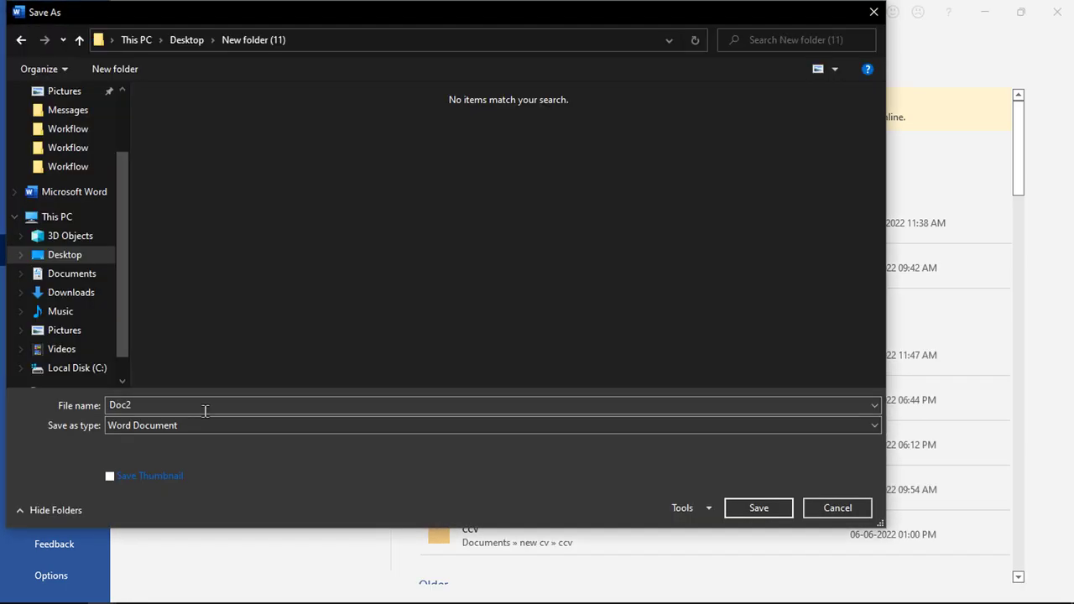
left_click(177, 424)
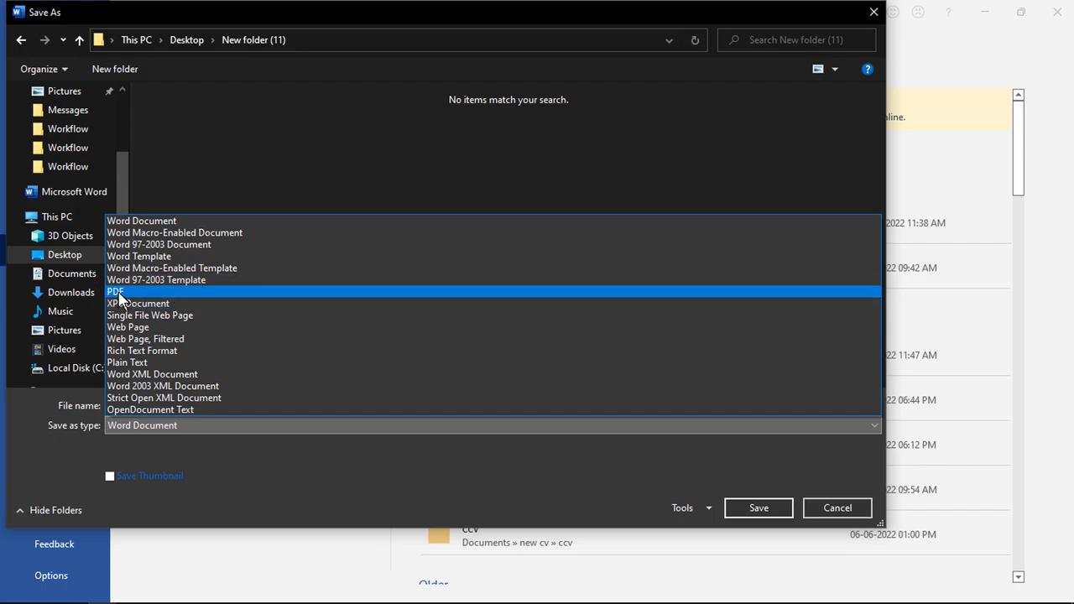
left_click(213, 292)
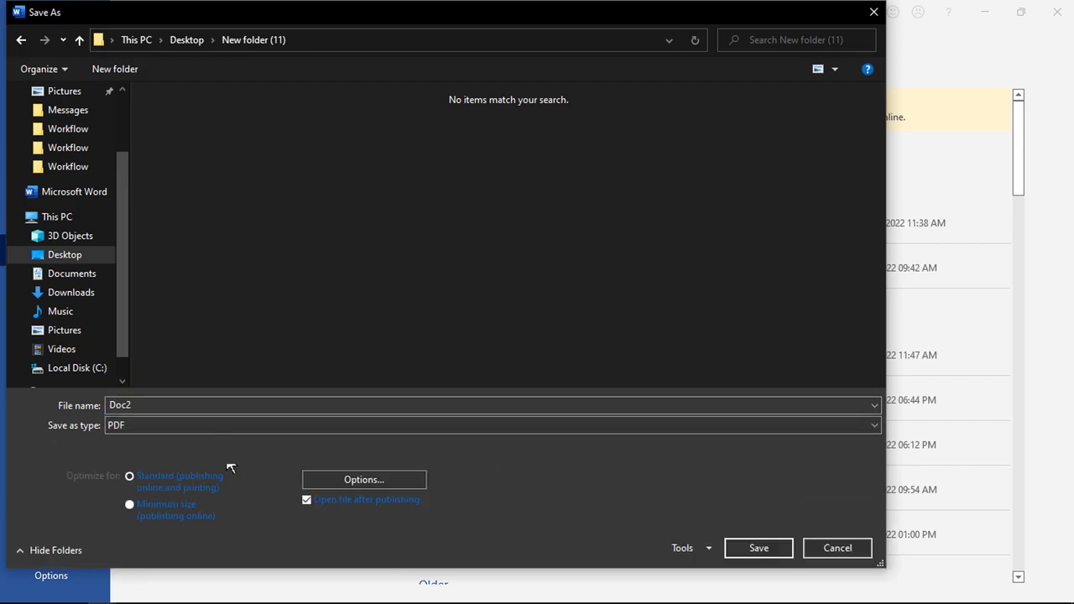